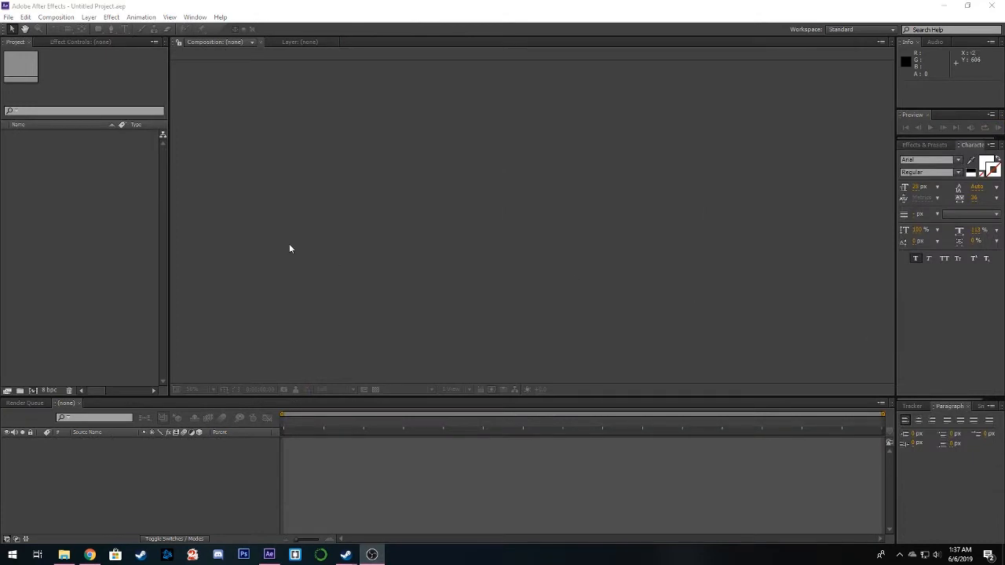
Step: Create a new 1920 × 1080 px composition at 30 fps with a duration of 0:00:20:00
click(61, 187)
click(56, 16)
click(65, 30)
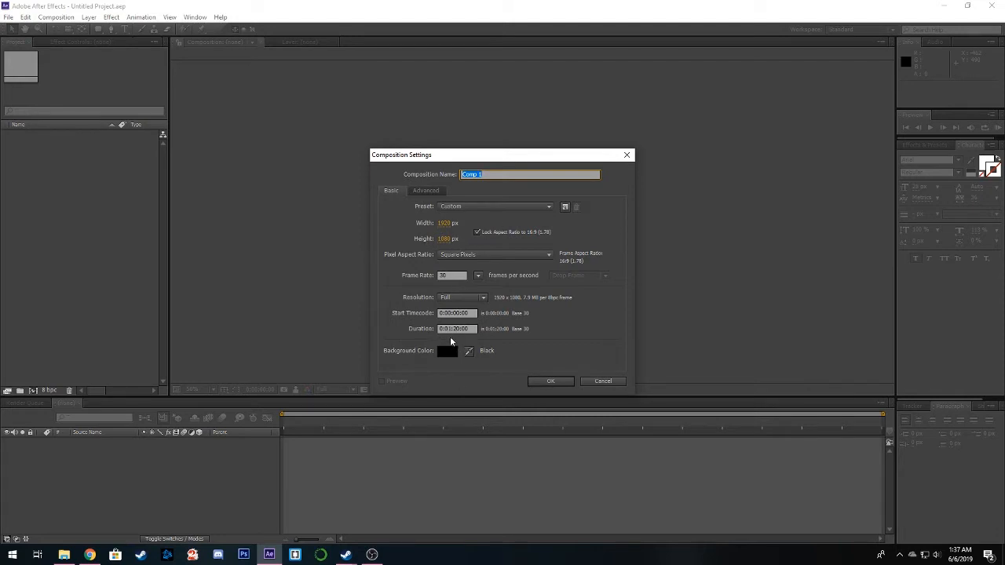
click(453, 329)
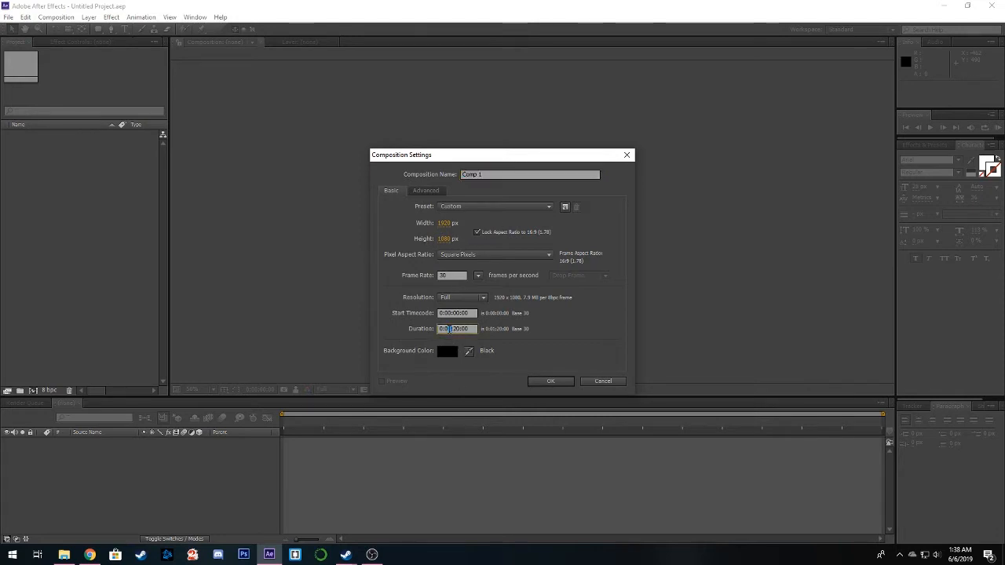
click(551, 381)
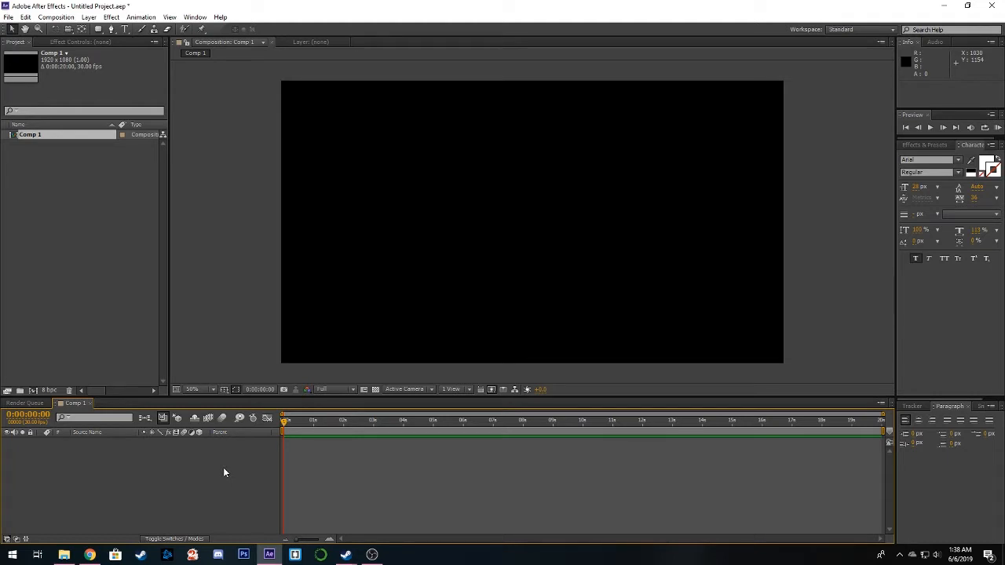
Step: Draw a wide rounded rectangle about 1280 × 332 px in the middle of the composition
click(98, 33)
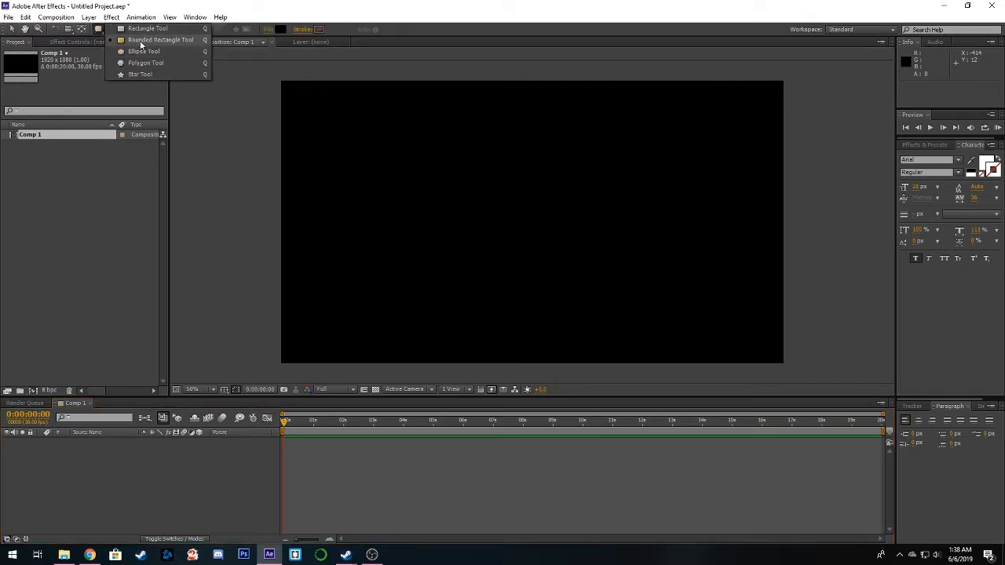
click(142, 42)
drag(363, 180, 698, 266)
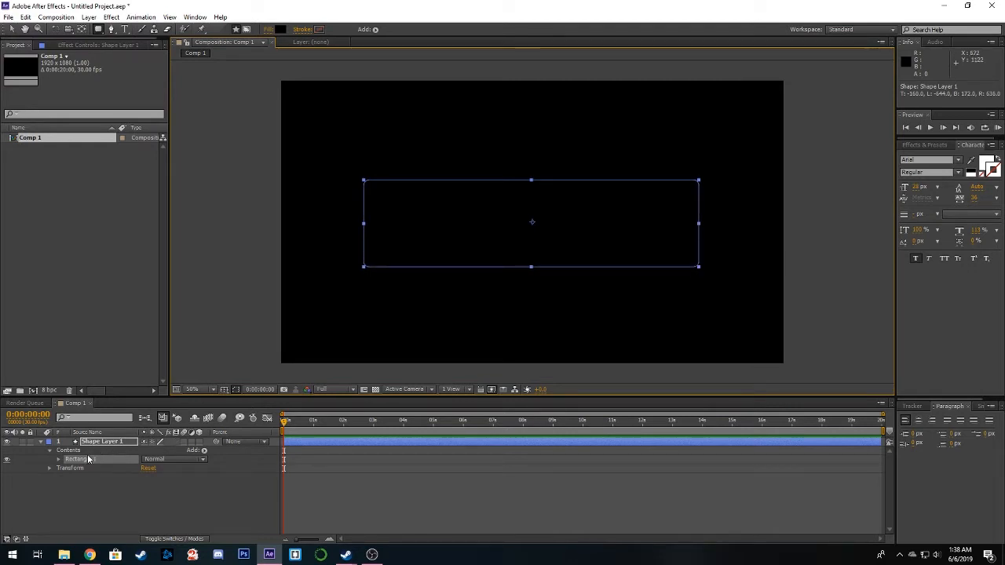
Step: Increase the rectangle path's roundness to about 200 so both short ends are fully rounded into a pill shape
click(59, 459)
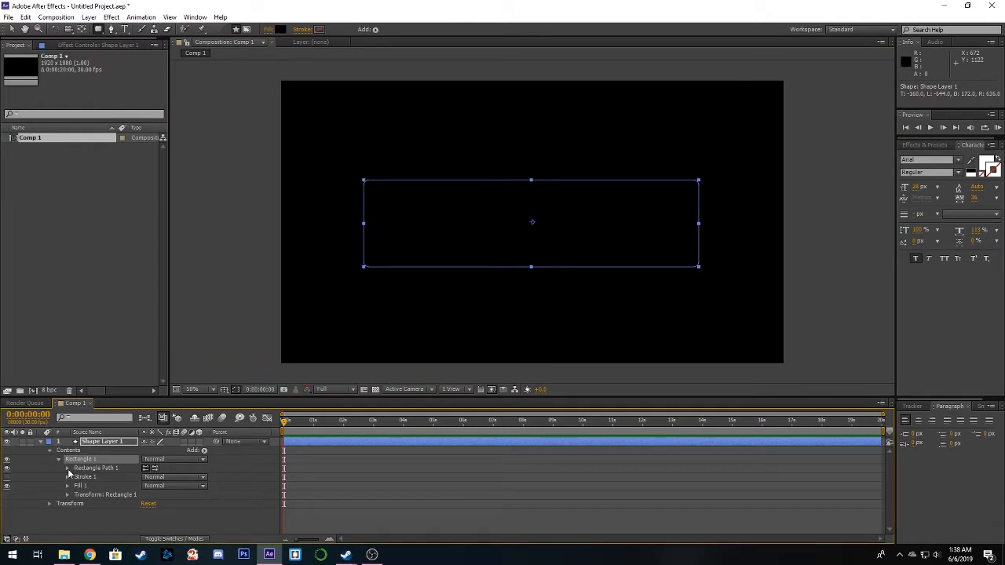
click(67, 468)
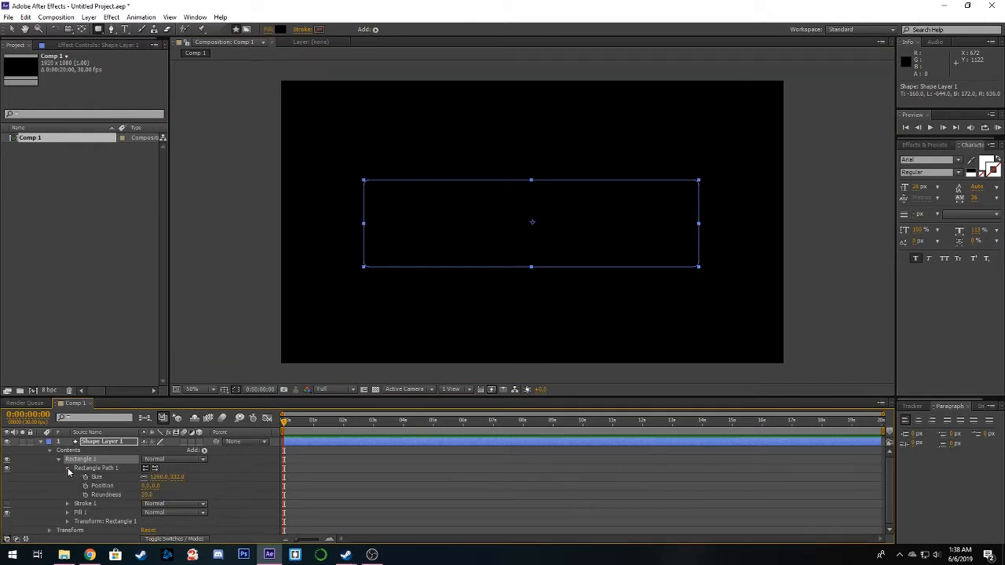
drag(146, 495, 214, 494)
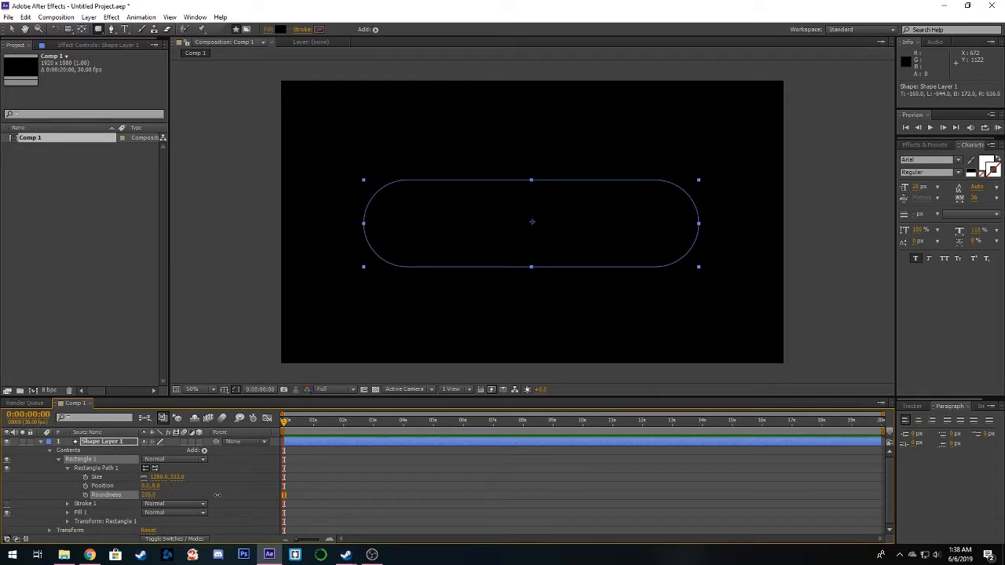
click(41, 444)
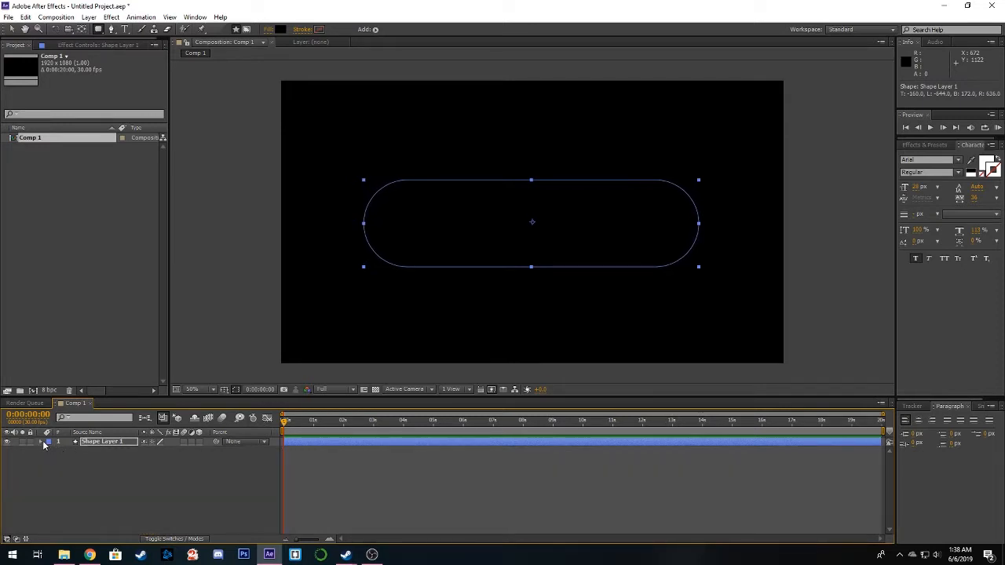
Step: Find the 4-Color Gradient effect and apply it to the rounded rectangle layer
click(925, 144)
click(937, 161)
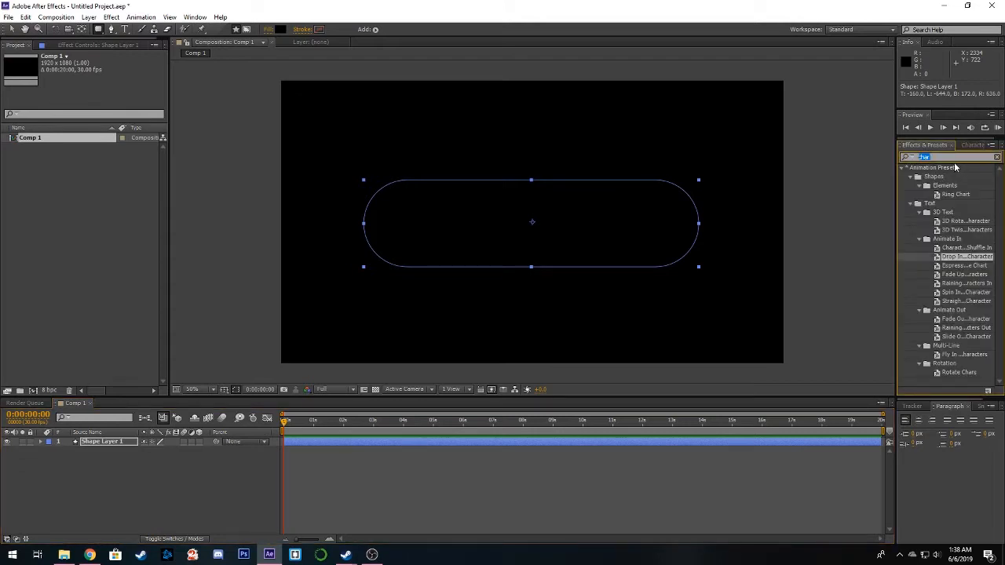
text(4)
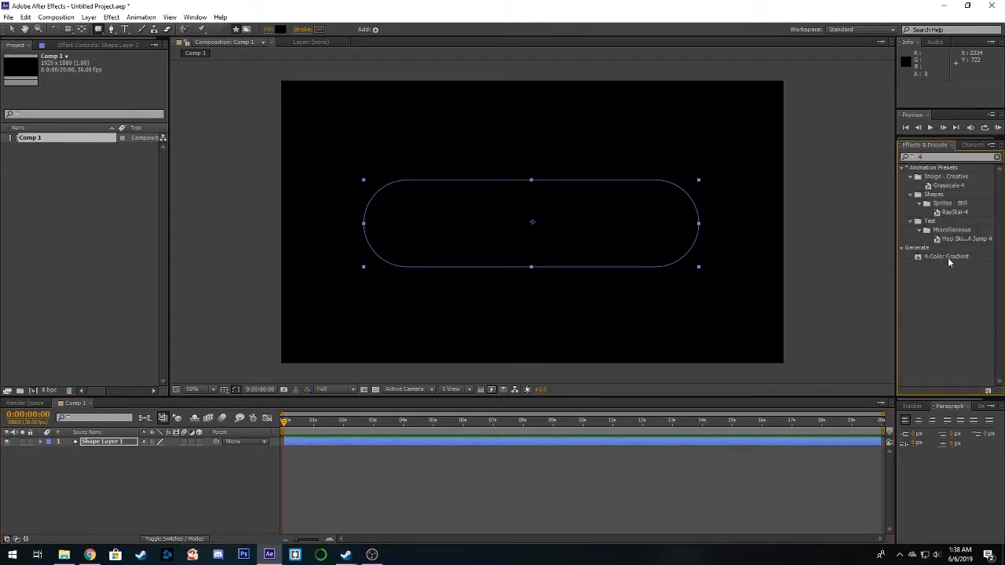
drag(948, 258, 532, 239)
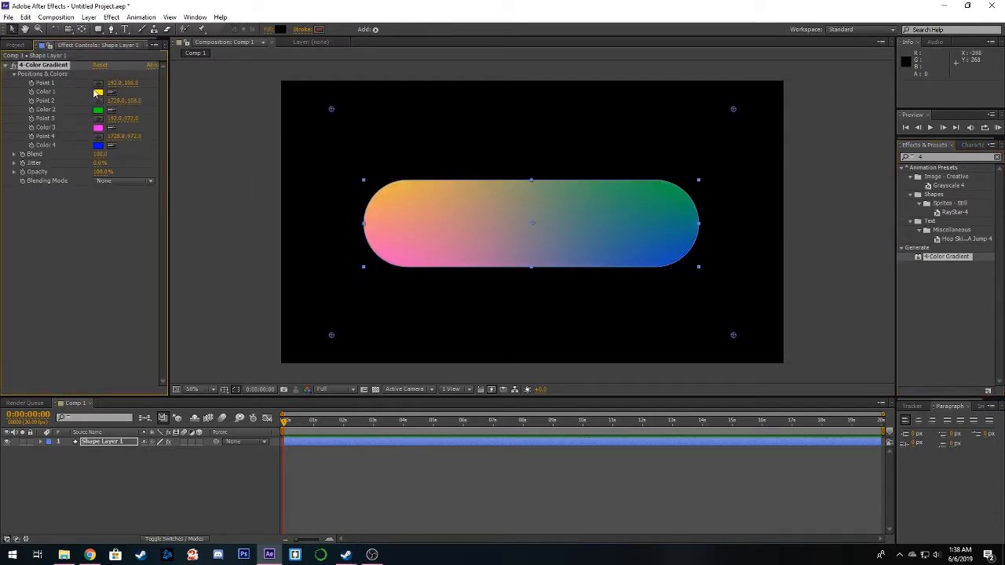
Step: Place gradient Point 1 at the pill's left end and Point 2 at the middle of its upper edge
click(97, 85)
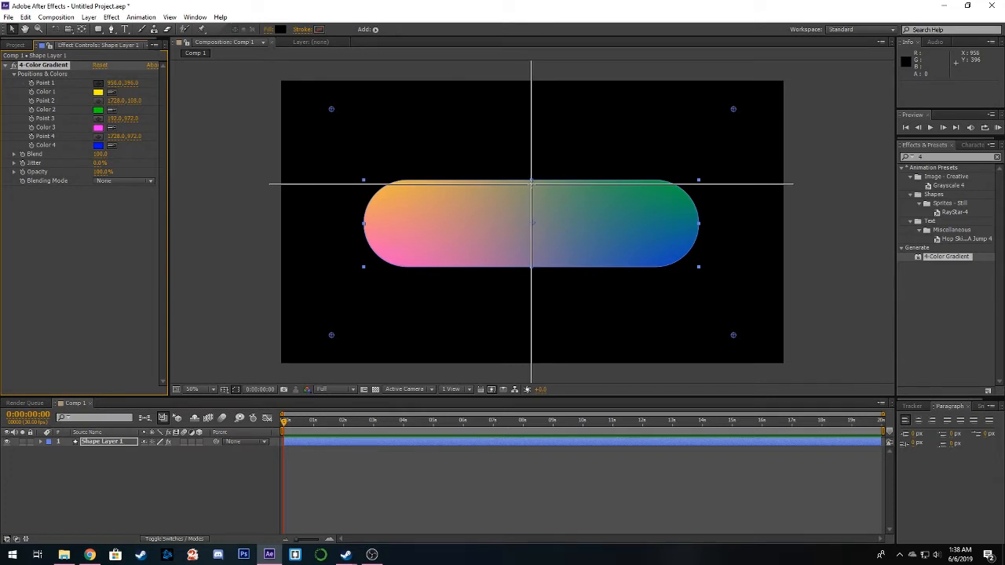
click(369, 223)
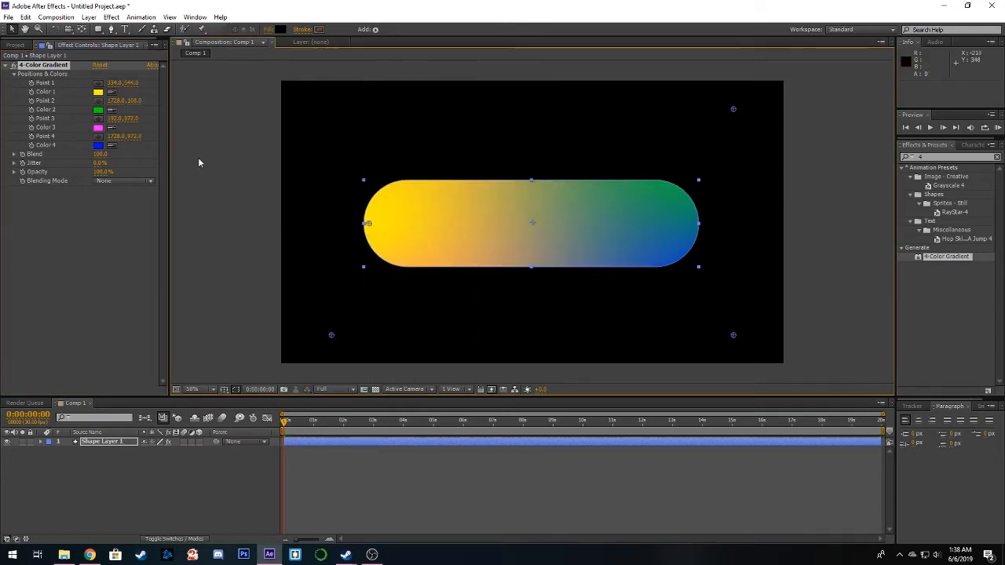
click(98, 110)
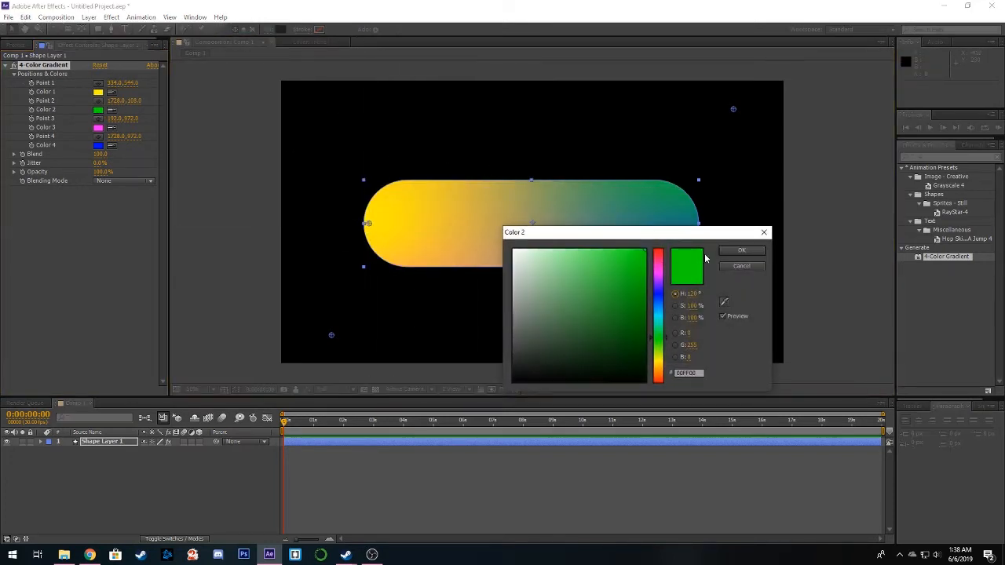
click(753, 264)
click(98, 101)
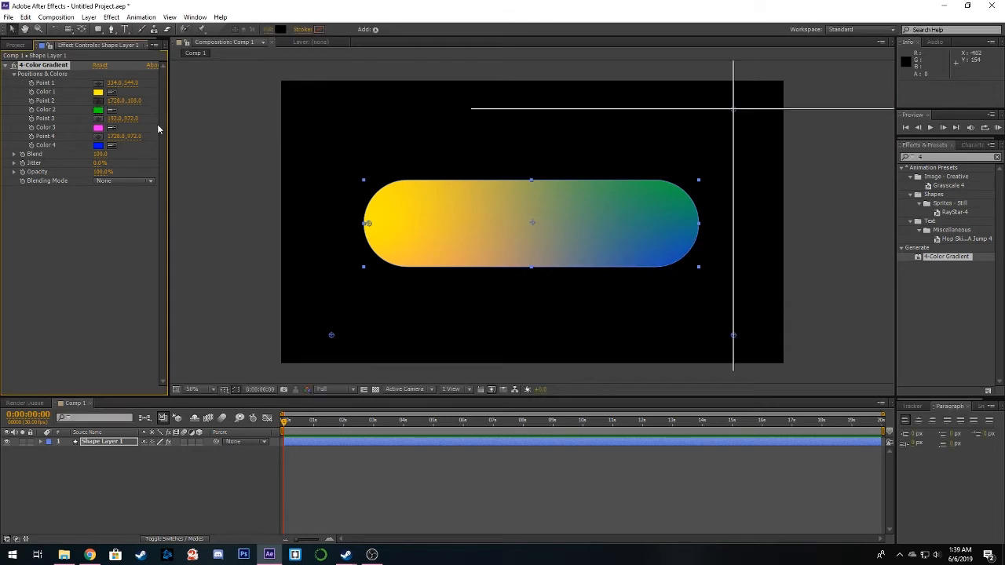
click(531, 184)
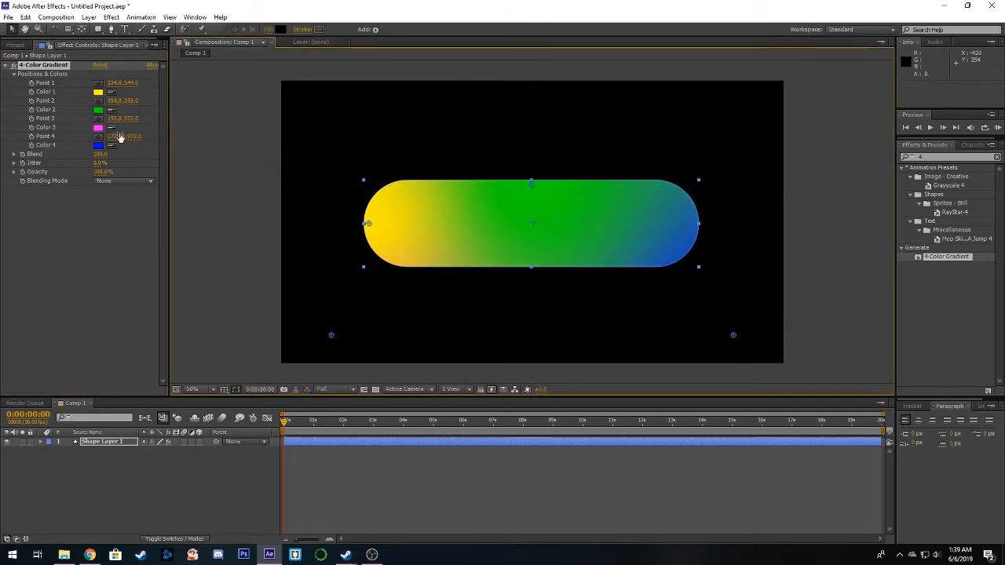
Step: Place gradient Point 3 at the pill's right end and Point 4 at the middle of its lower edge
click(98, 118)
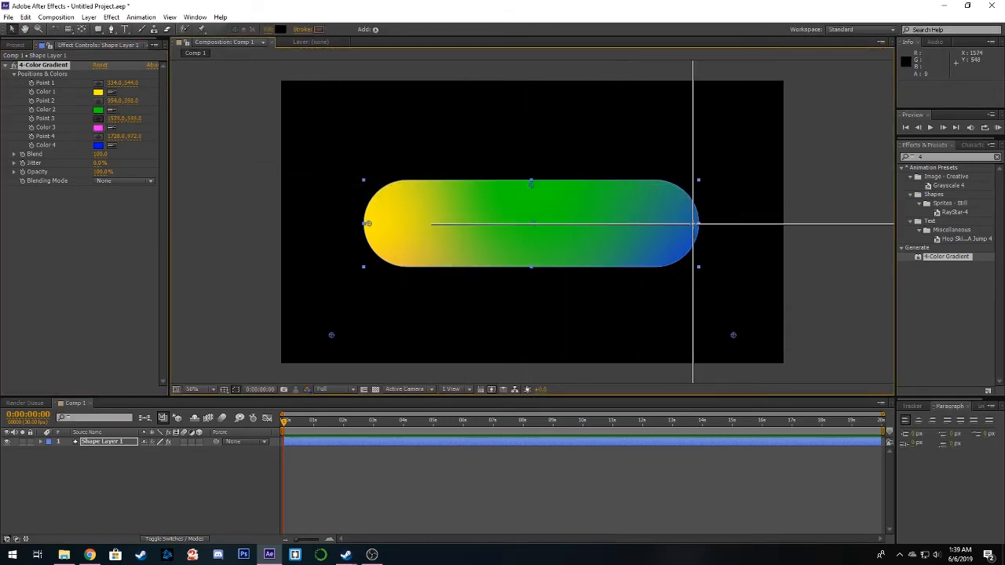
click(695, 224)
click(98, 137)
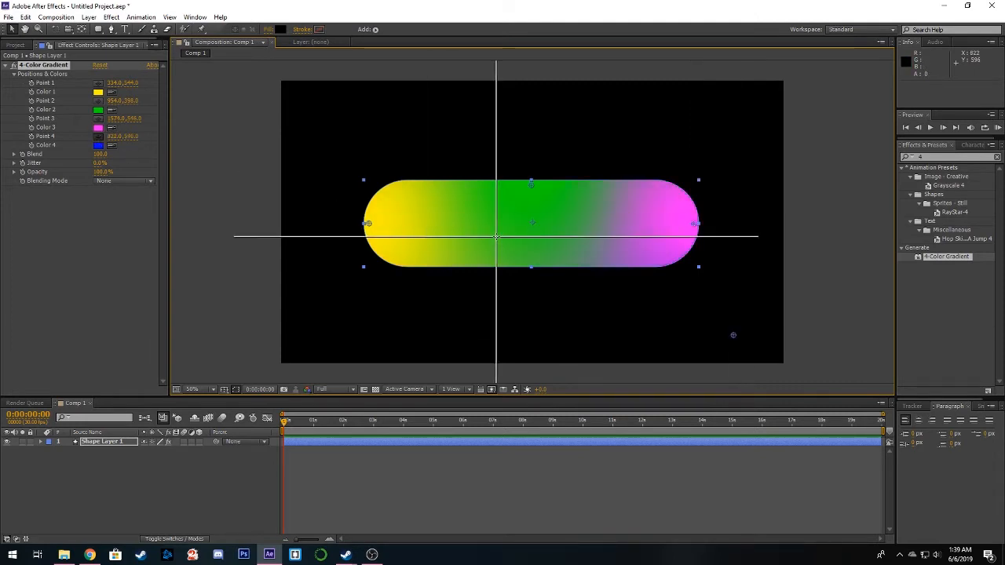
click(533, 265)
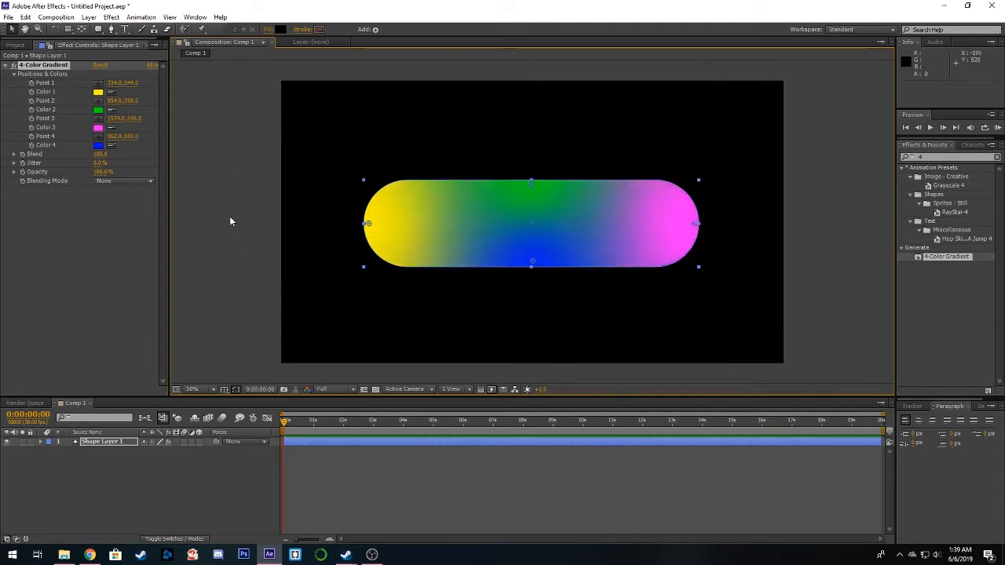
Step: Change the gradient's Color 1 to a light sky blue
click(97, 92)
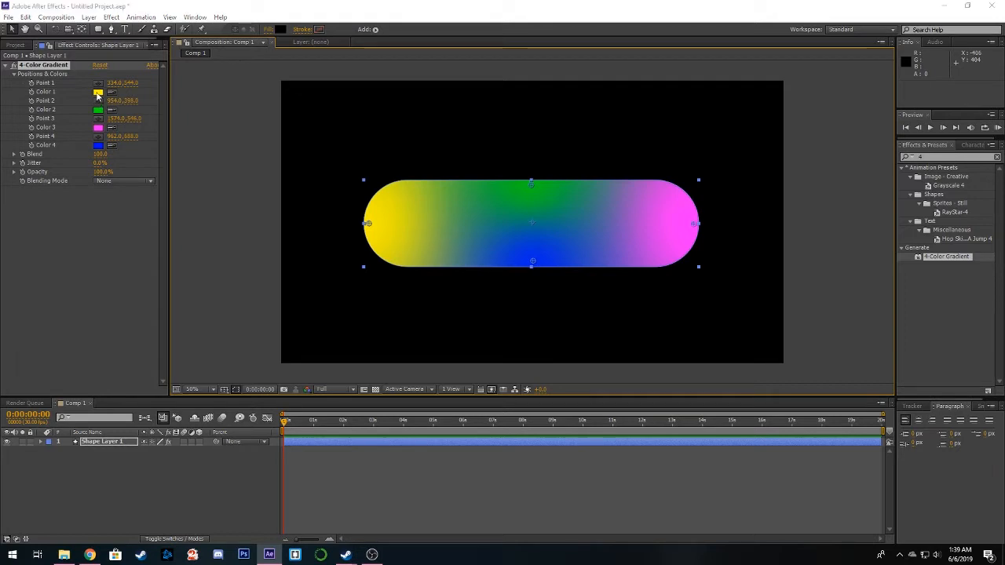
mouse_move(658, 303)
mouse_down()
mouse_move(660, 313)
mouse_move(591, 245)
mouse_move(611, 249)
mouse_up()
click(742, 251)
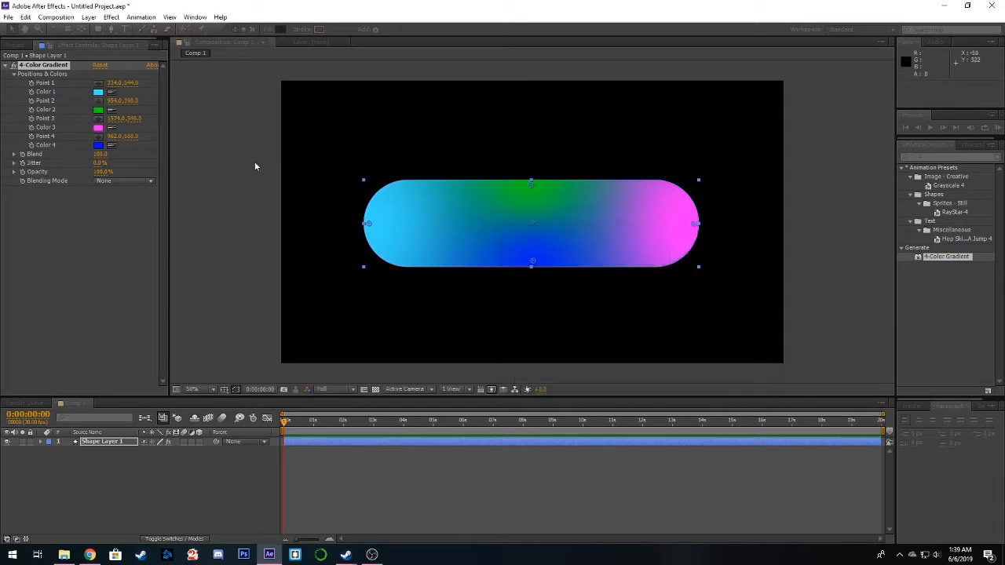
Step: Set the gradient's Color 2 to the pale turquoise 79FFF1
click(98, 109)
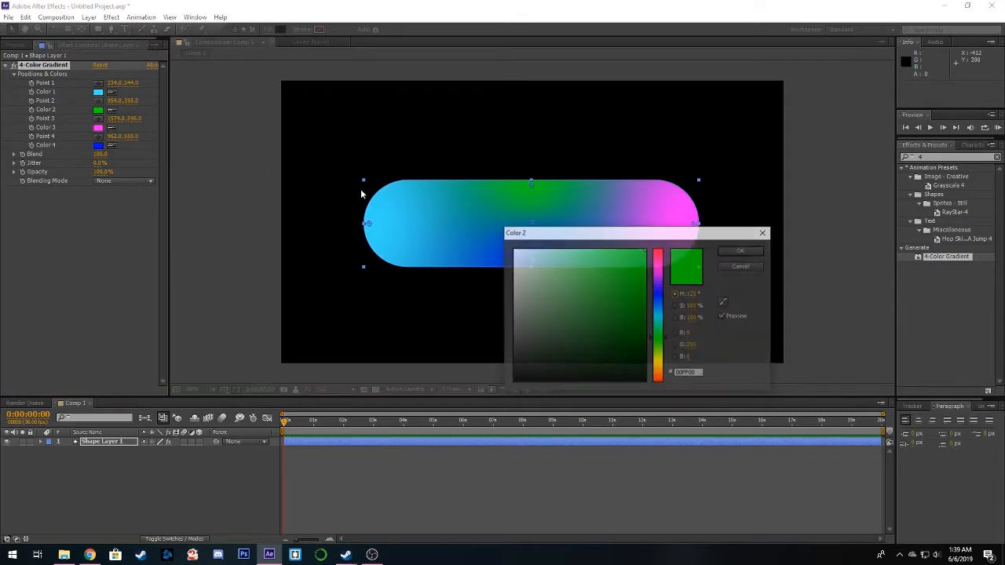
click(658, 318)
drag(619, 296, 579, 241)
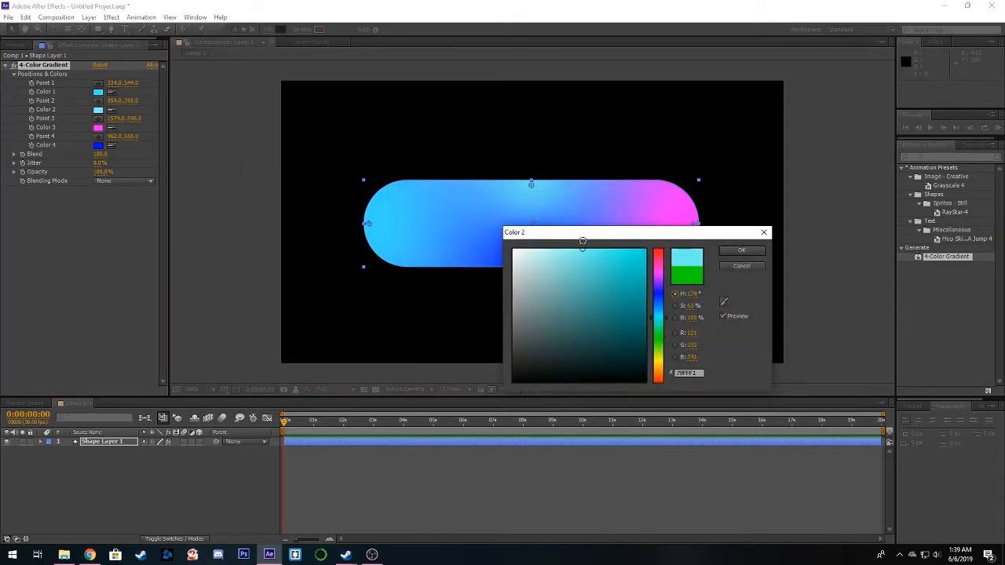
click(739, 252)
Step: Set the gradient's Color 3 to the light blue 64E4FF
click(98, 127)
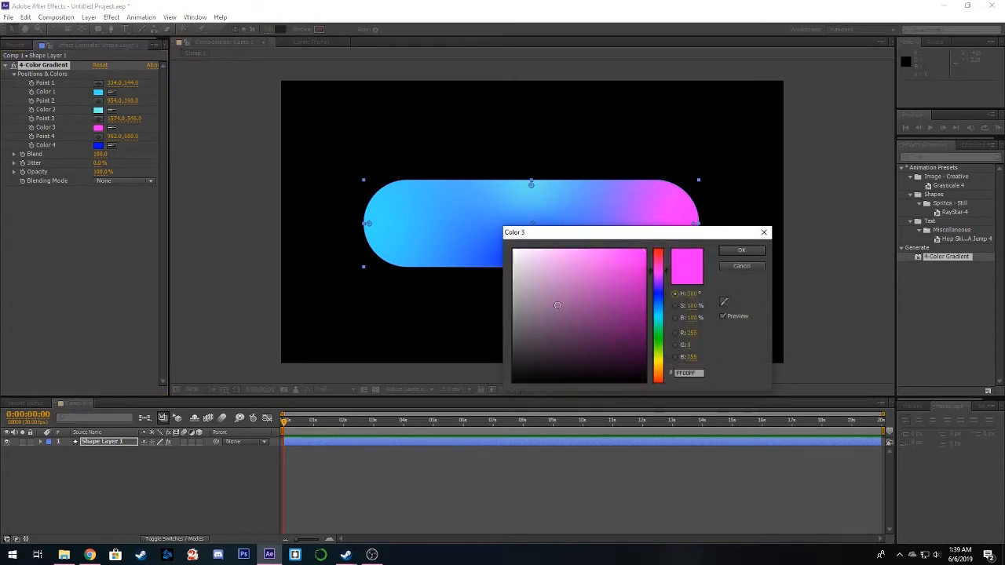
click(661, 318)
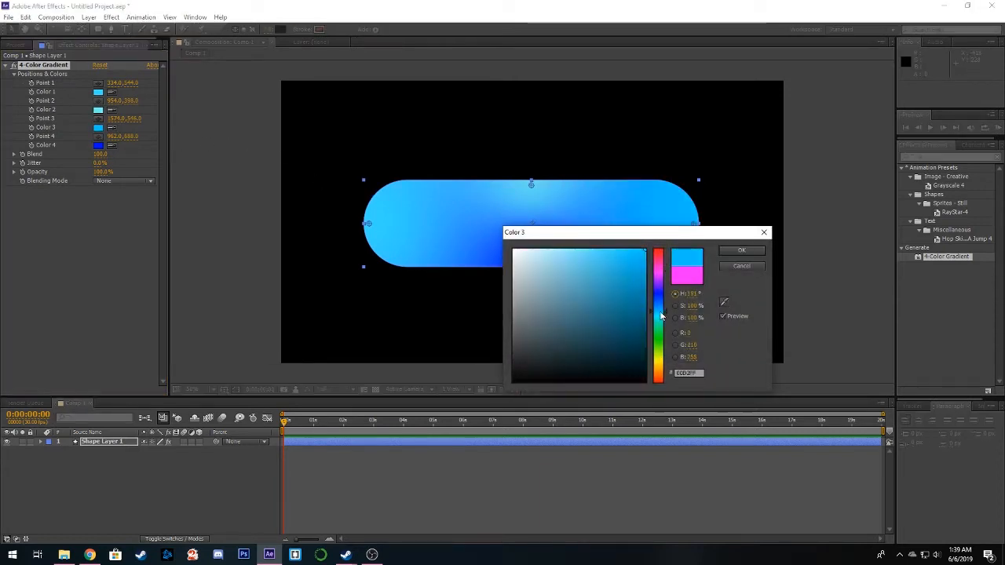
drag(632, 269, 588, 238)
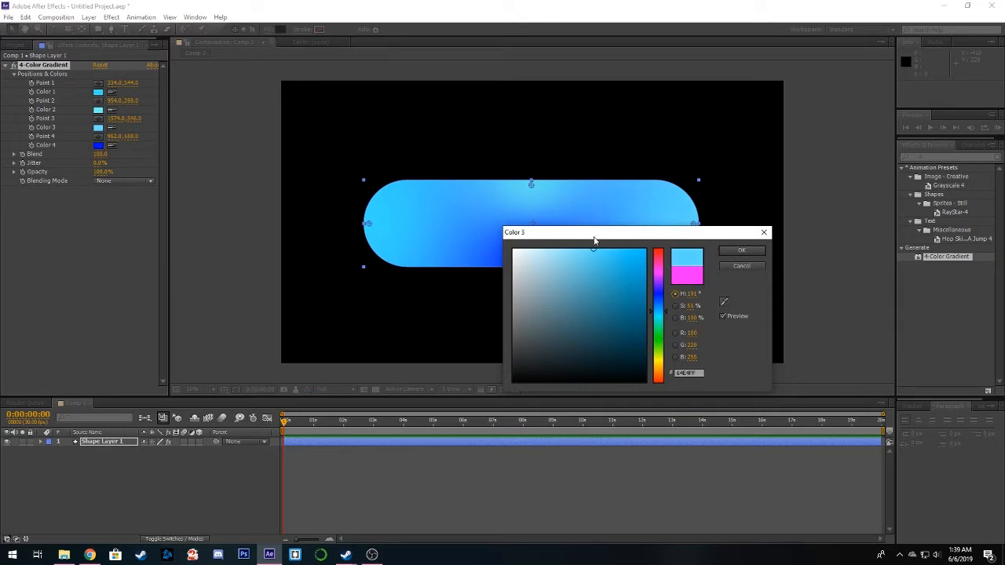
click(746, 252)
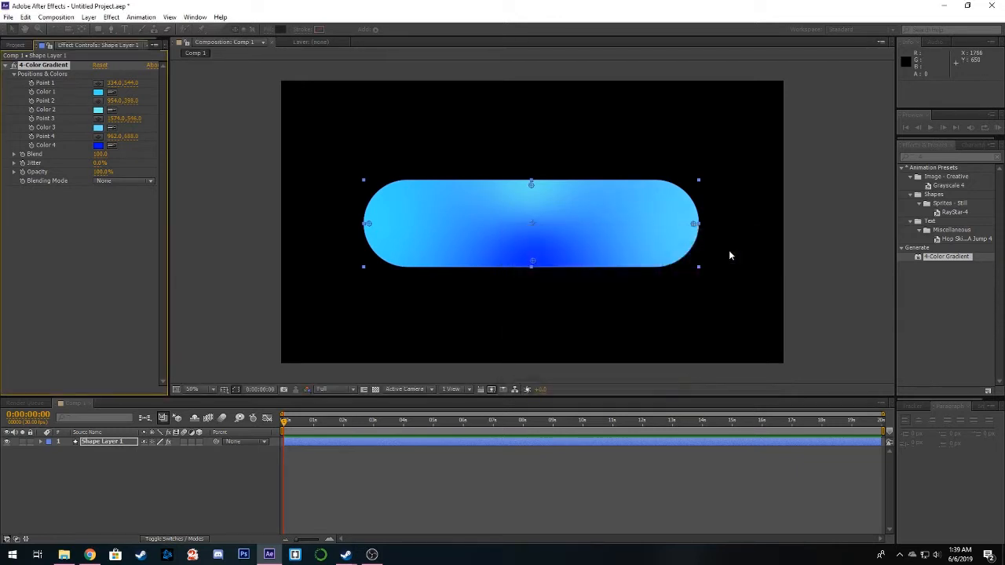
Step: Set the gradient's Color 4 to white (FFFFFF)
click(98, 146)
drag(621, 260, 508, 221)
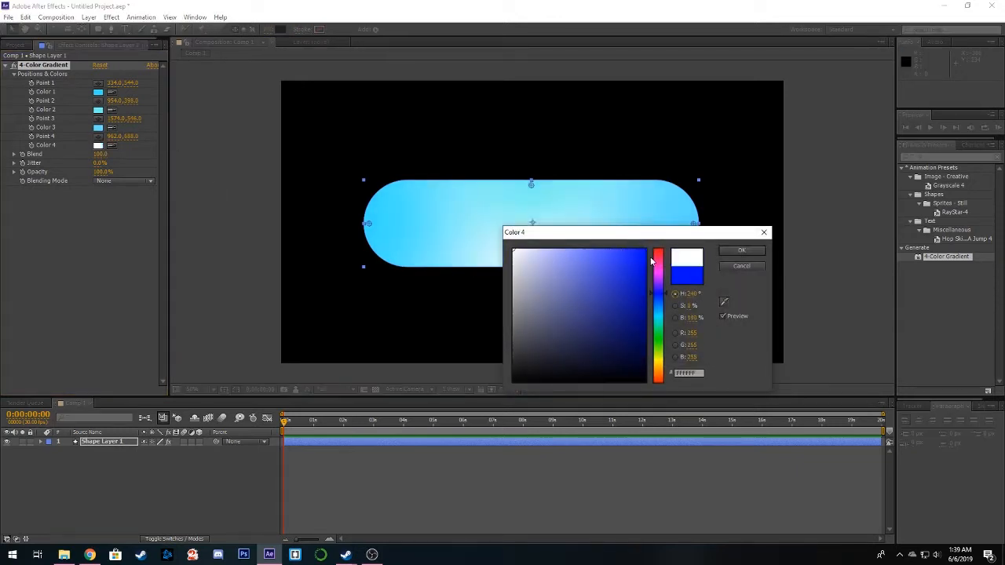
click(740, 251)
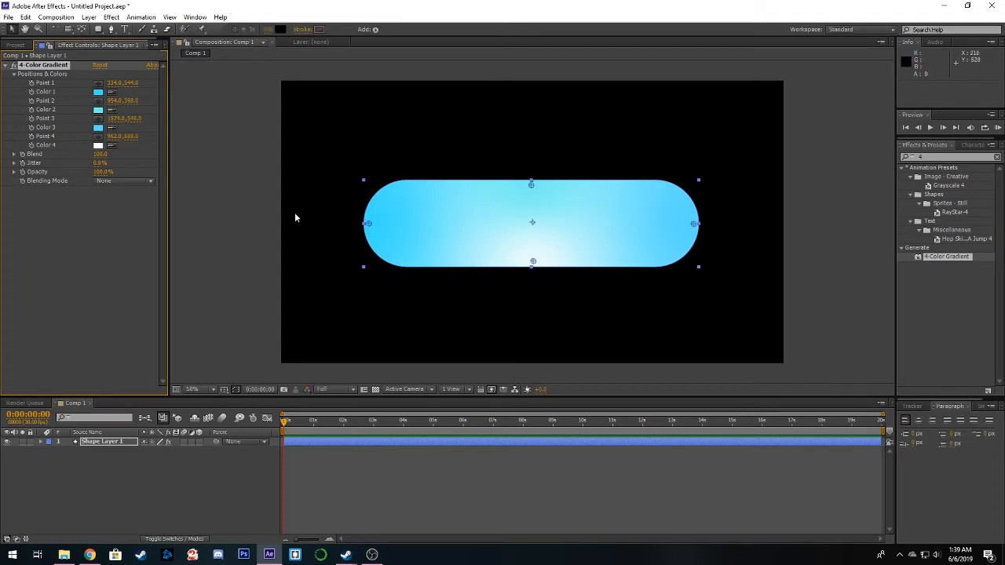
Step: Set the gradient's Color 2 to the medium blue 55BDFF and deselect the shape layer
click(98, 111)
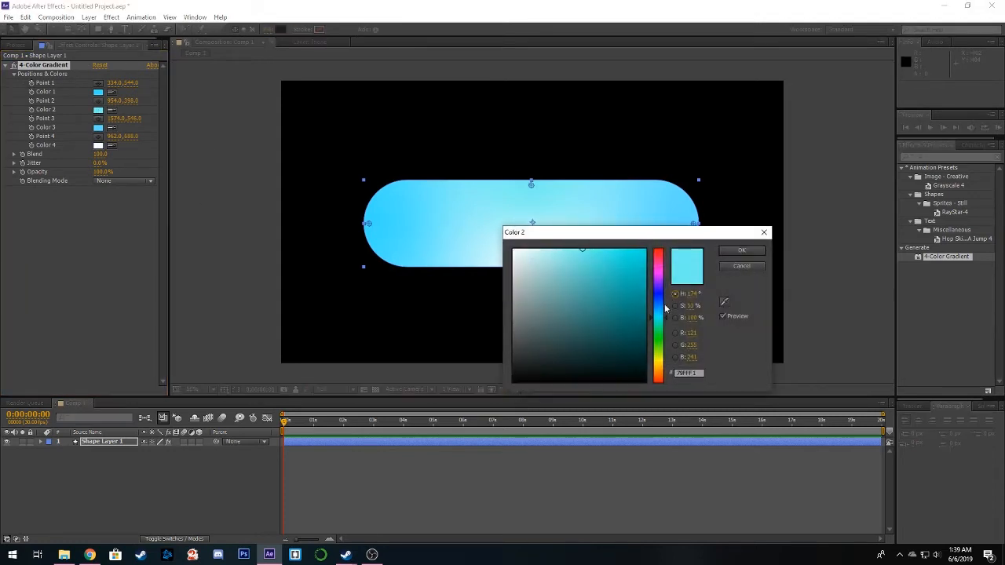
drag(662, 318, 663, 317)
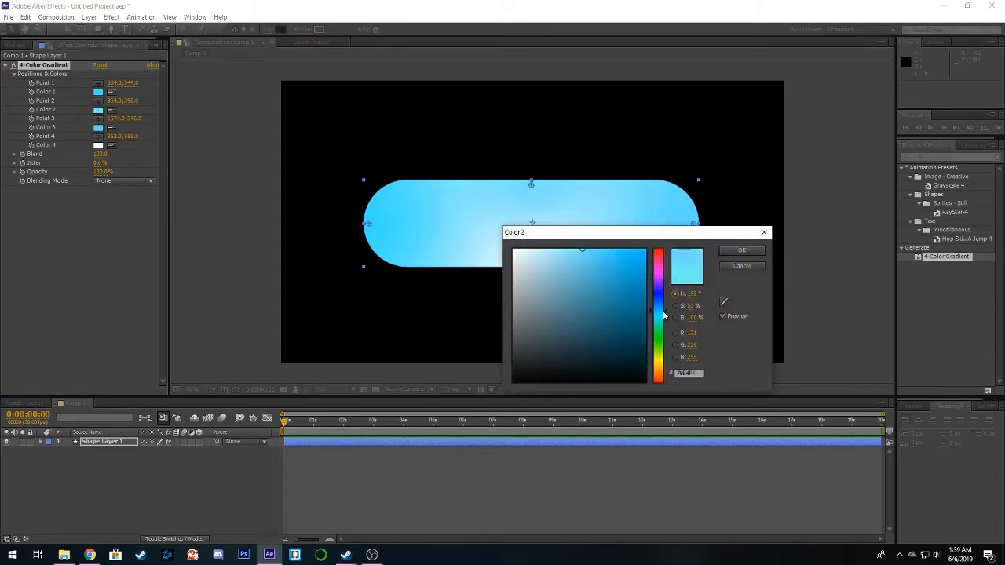
drag(590, 250, 601, 240)
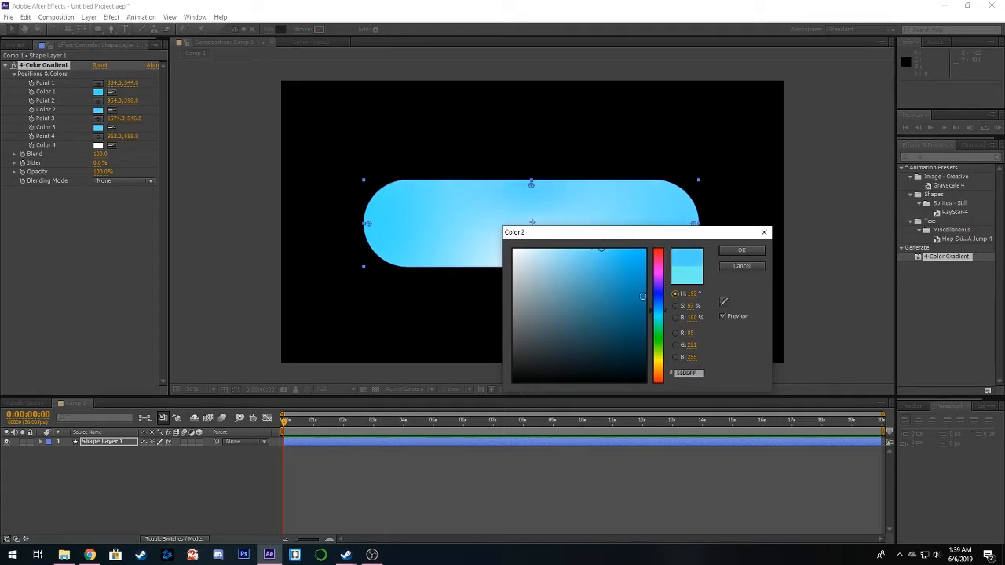
drag(662, 315, 662, 311)
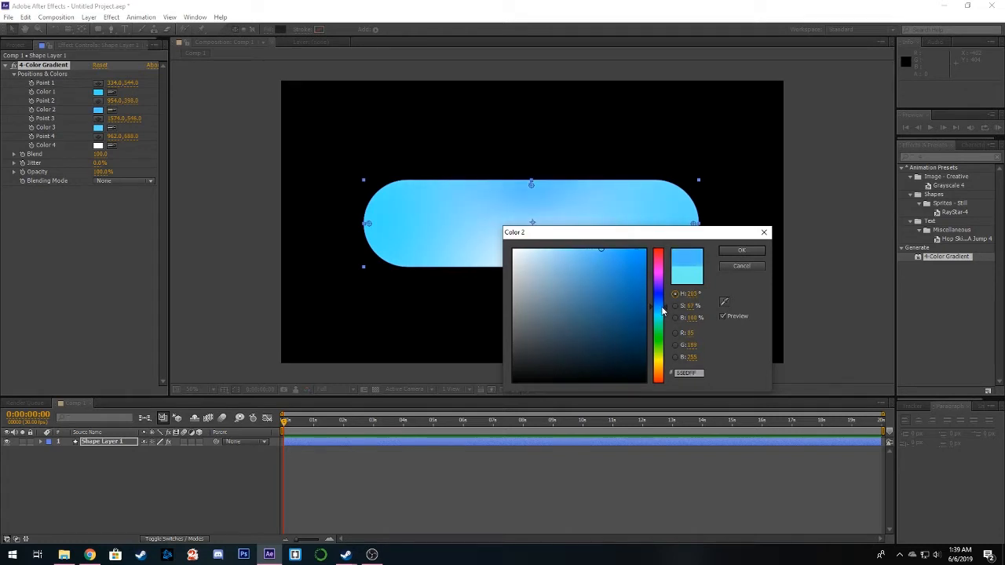
click(744, 253)
click(818, 263)
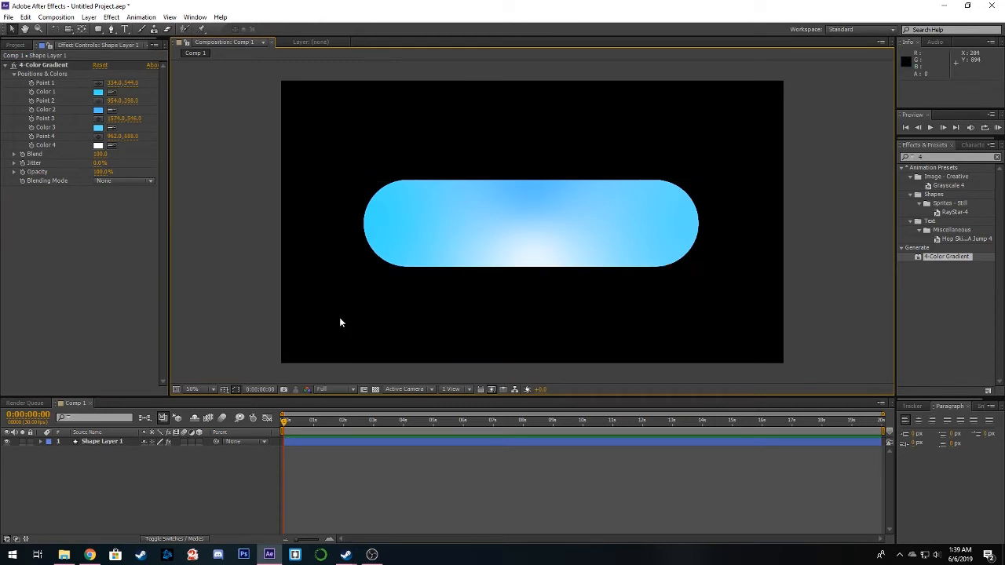
Step: Add a new text layer reading "APP NAME"
right_click(160, 488)
mouse_move(283, 382)
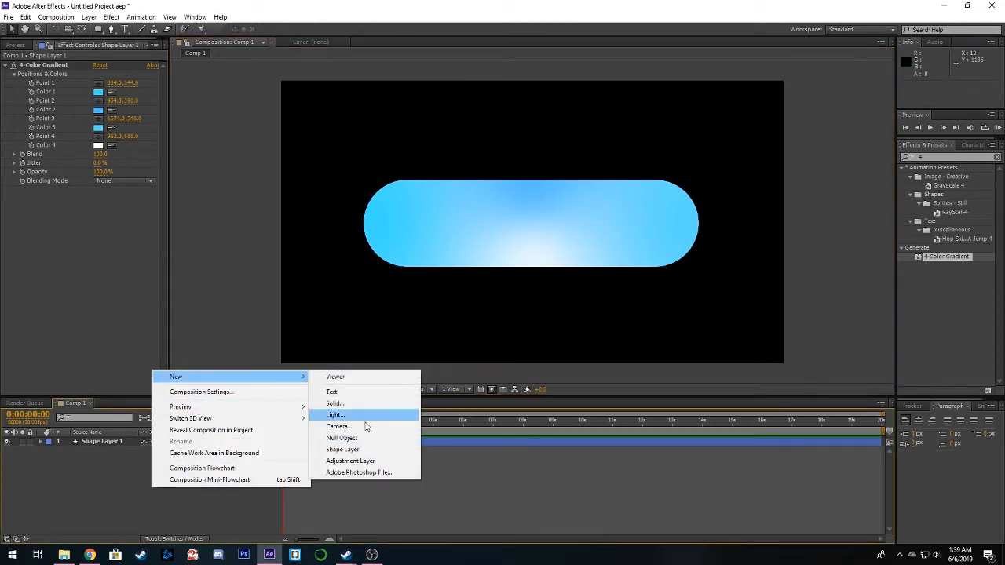
click(360, 392)
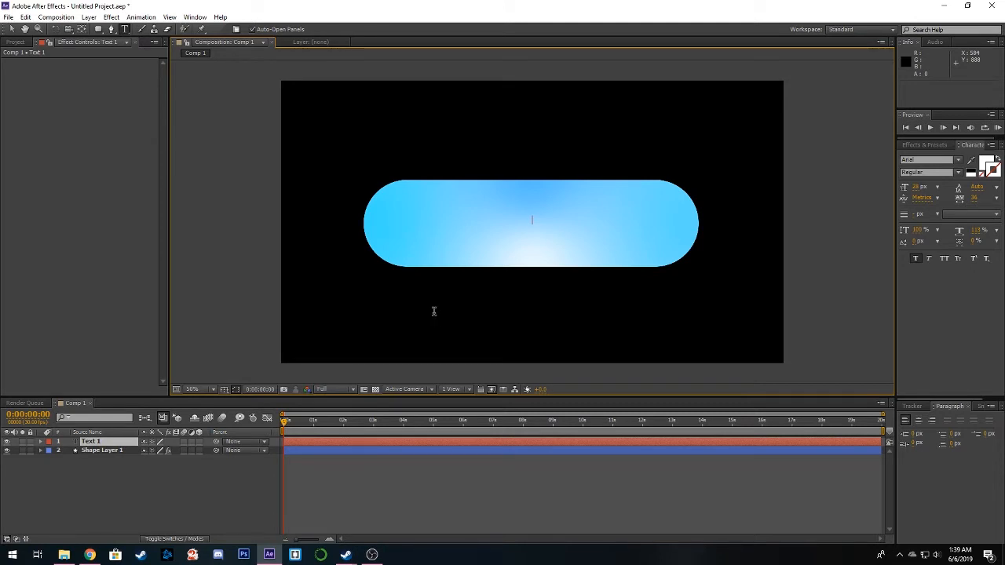
text(APP NAME)
click(11, 29)
Step: Enlarge the APP NAME text and place it just above the pill's upper-left edge
drag(441, 180, 465, 171)
key(period)
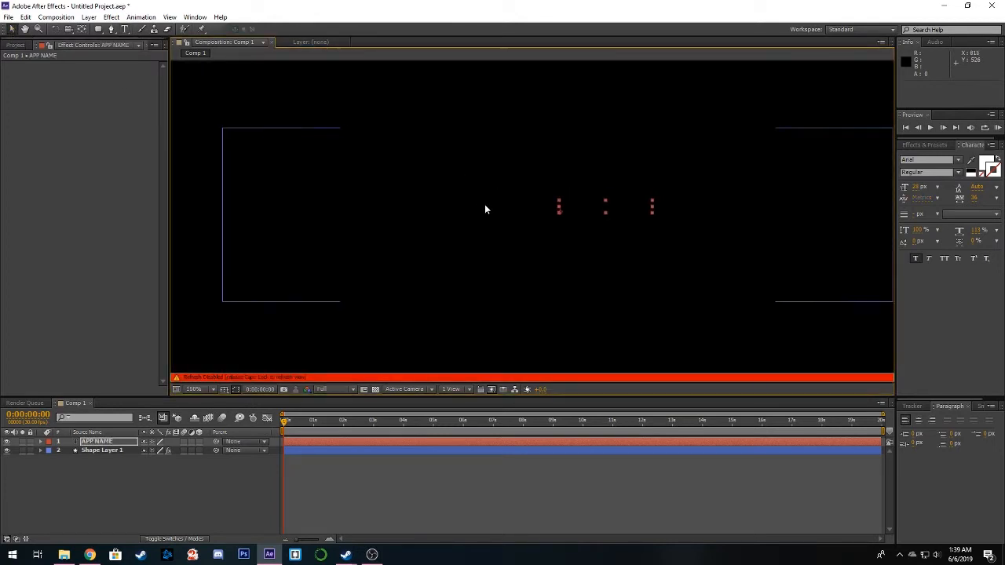
key(Caps_Lock)
drag(679, 195, 491, 159)
Step: Duplicate the APP NAME text layer and move the copy just below the pill's lower-right edge
click(108, 444)
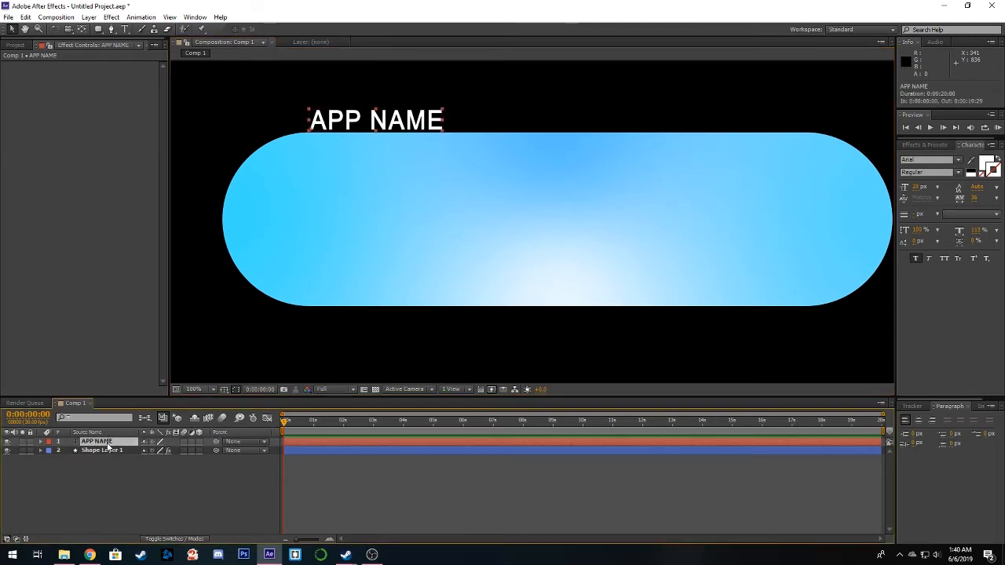
key(ctrl+d)
drag(412, 183, 364, 164)
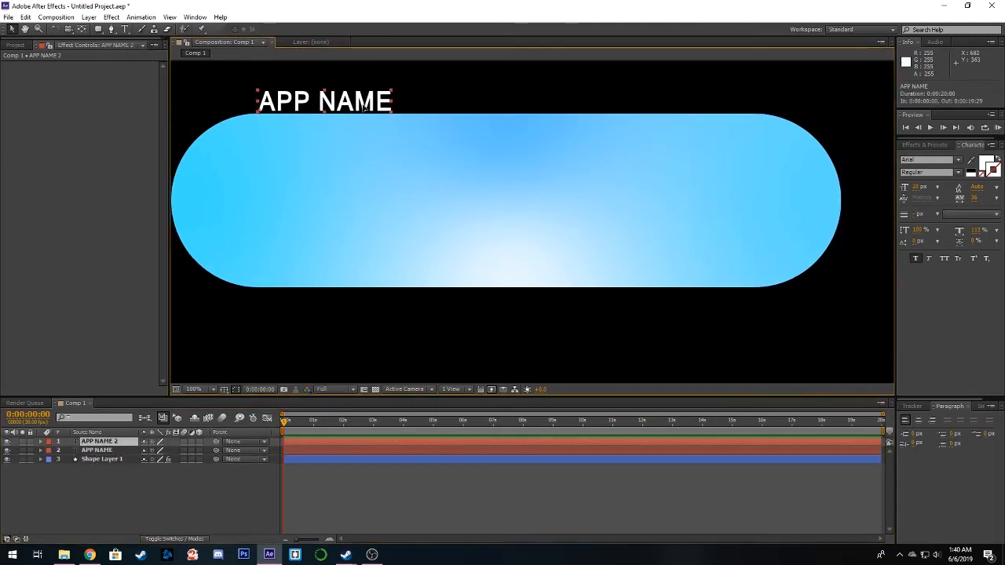
drag(382, 124, 718, 309)
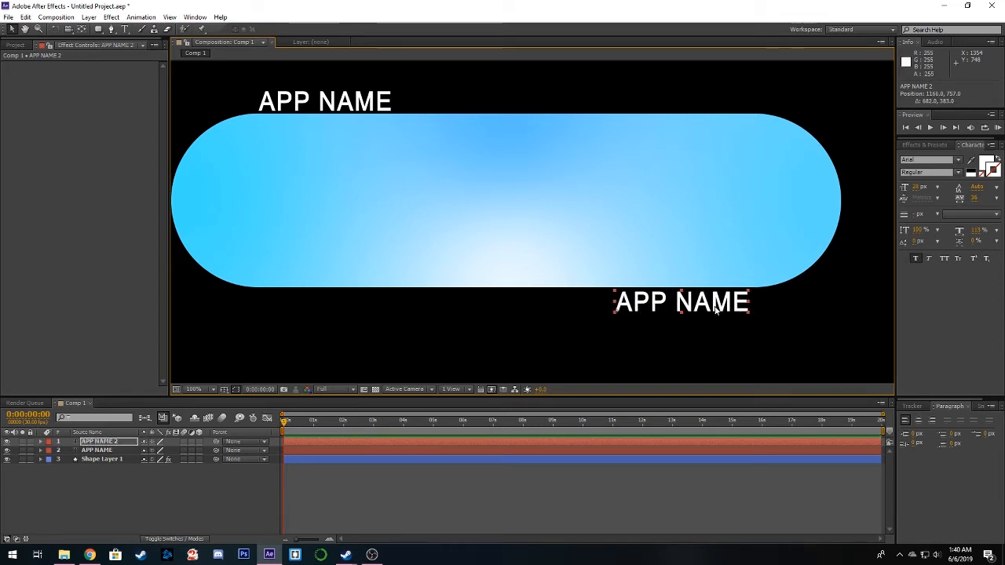
Step: Replace the text of the copy below the pill with "TIME: 1:40am"
double_click(714, 307)
text(TIME)
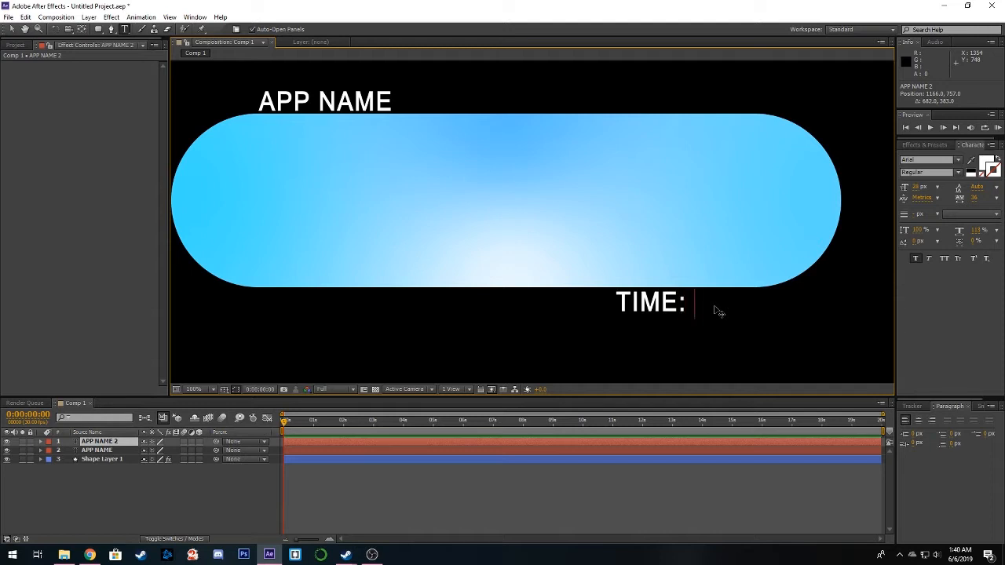
text(: 140)
click(711, 305)
text(:40)
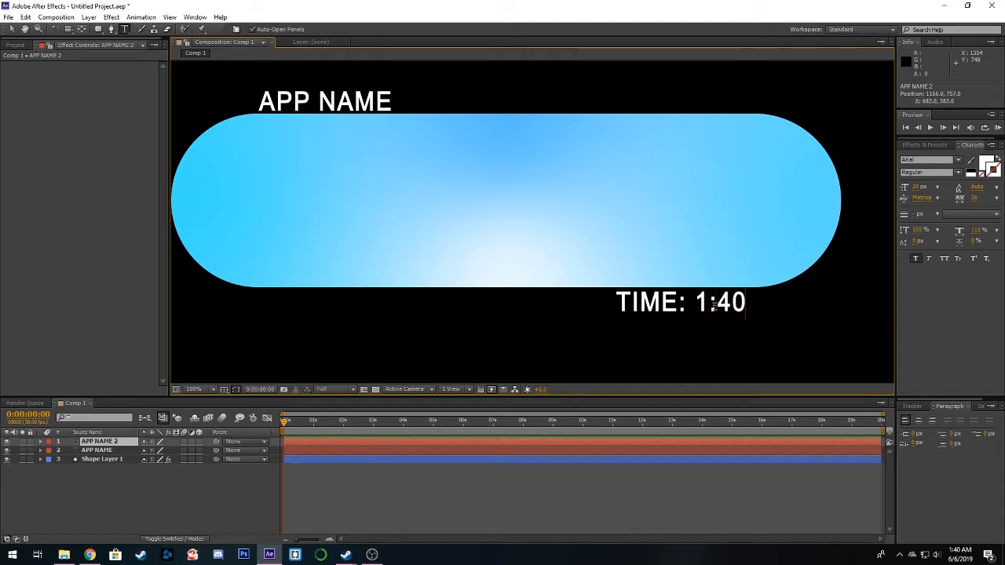
text(am)
key(Left)
key(Left)
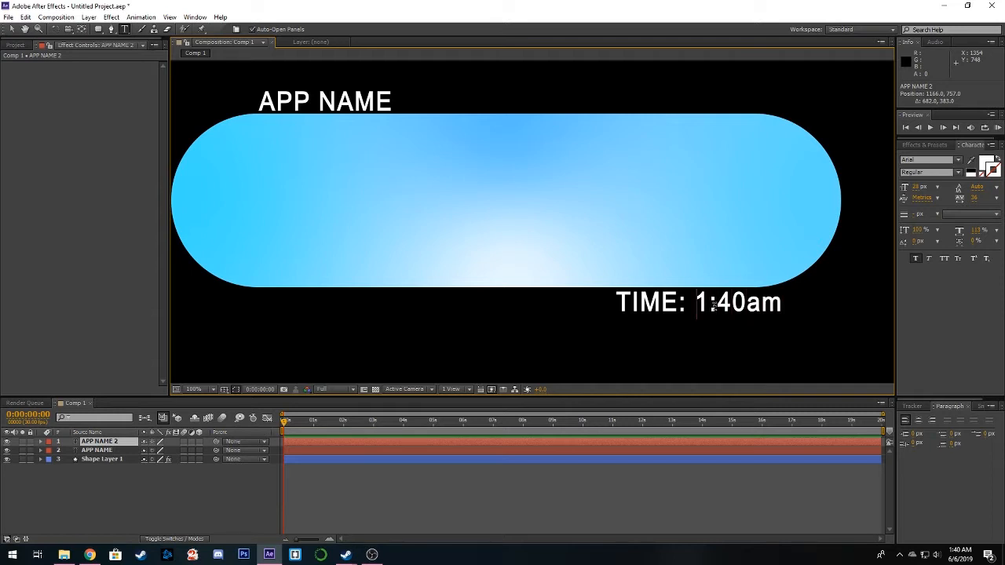
click(12, 29)
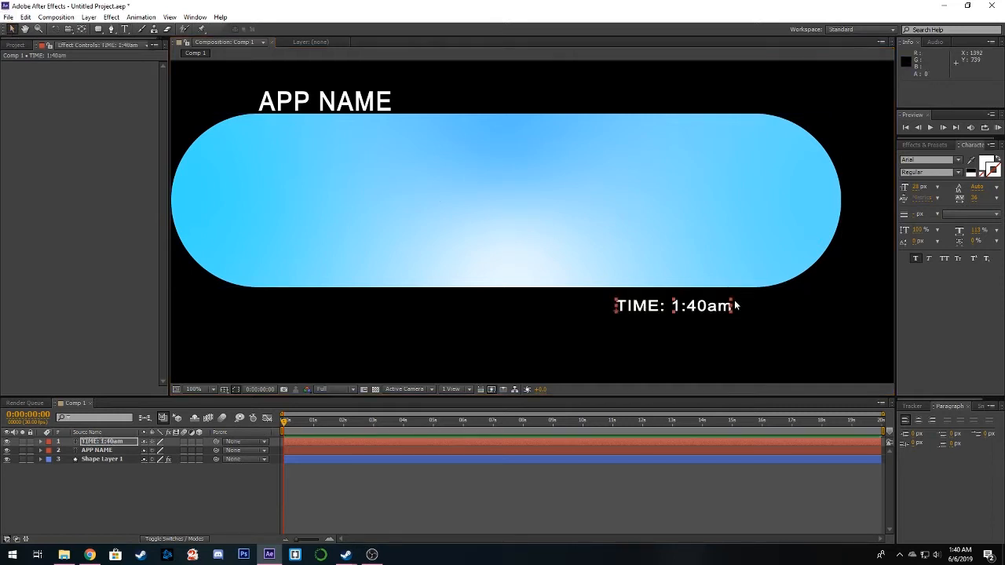
Step: Enlarge the TIME text and position it just beneath the pill's lower-right edge, leaving no layer selected
mouse_move(730, 304)
mouse_down()
mouse_move(768, 291)
mouse_move(752, 311)
mouse_move(741, 305)
mouse_up()
drag(541, 238, 578, 263)
scroll(576, 259, down, 1)
click(495, 157)
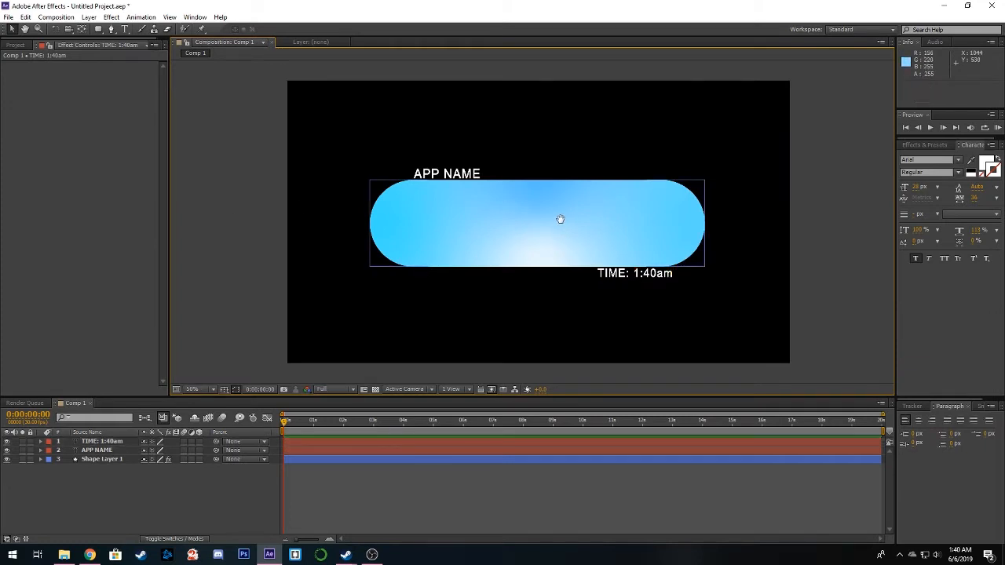
scroll(554, 221, up, 1)
drag(560, 220, 573, 220)
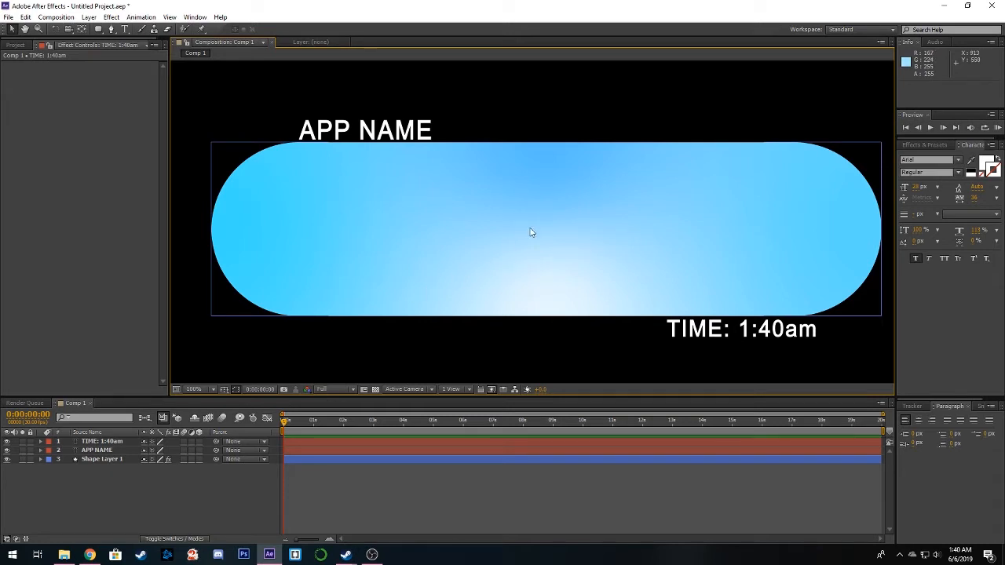
click(547, 259)
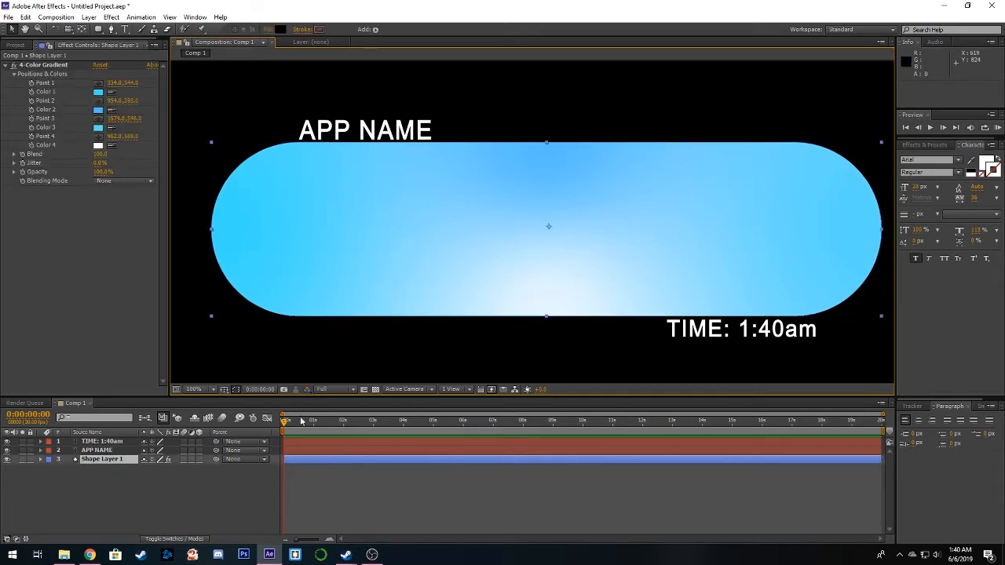
click(252, 468)
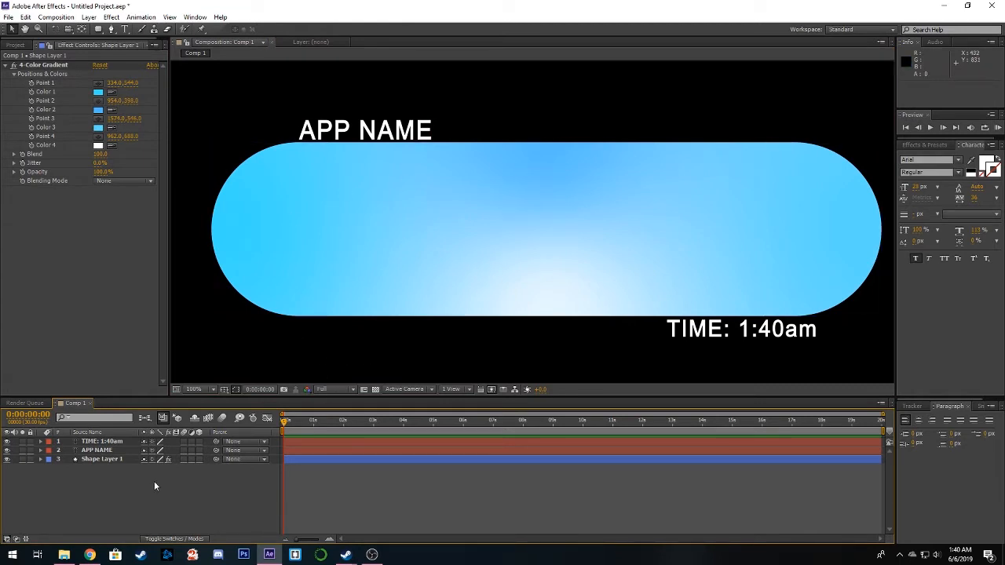
Step: Add a new text layer reading "Hey, are you almost here?"
right_click(121, 482)
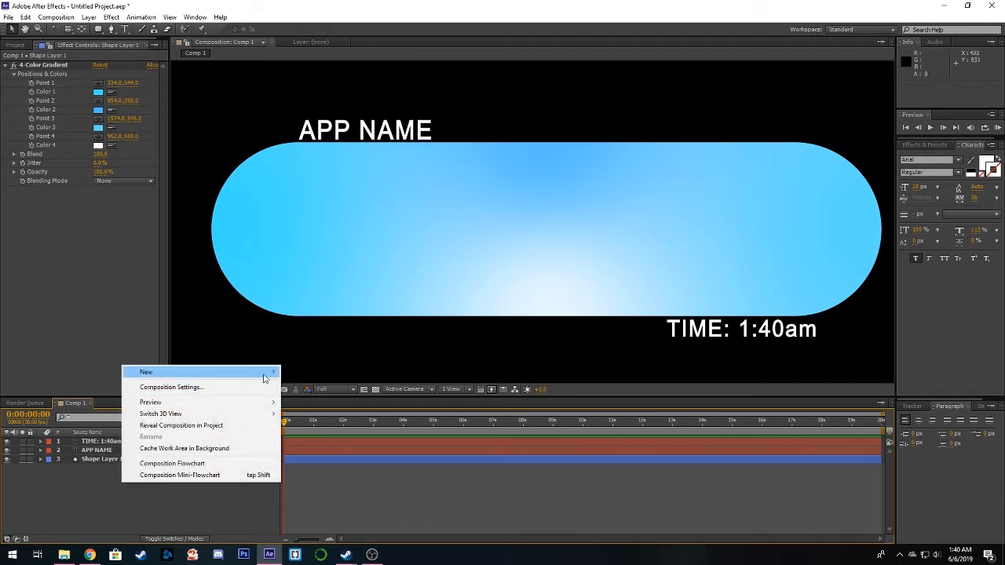
mouse_move(265, 374)
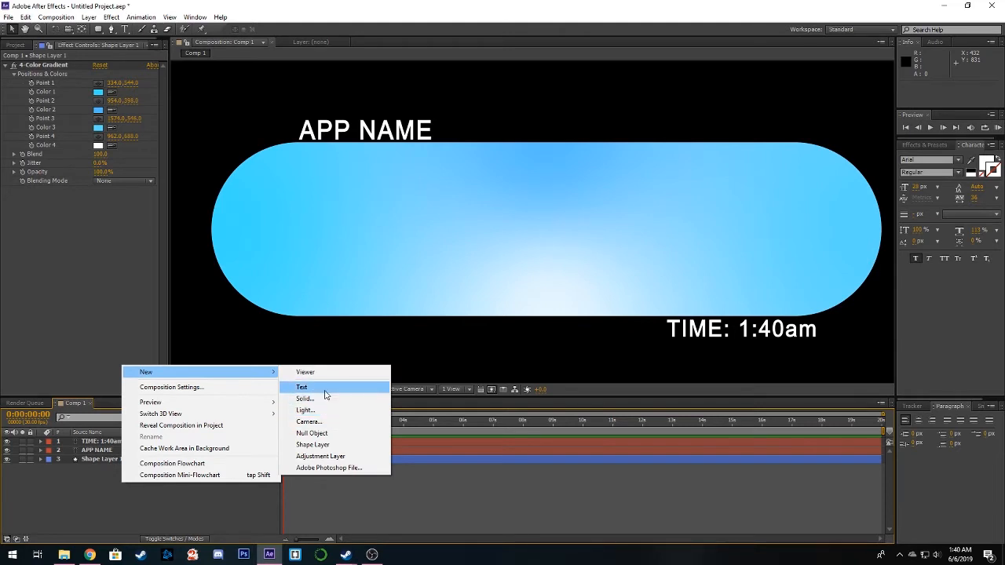
click(325, 388)
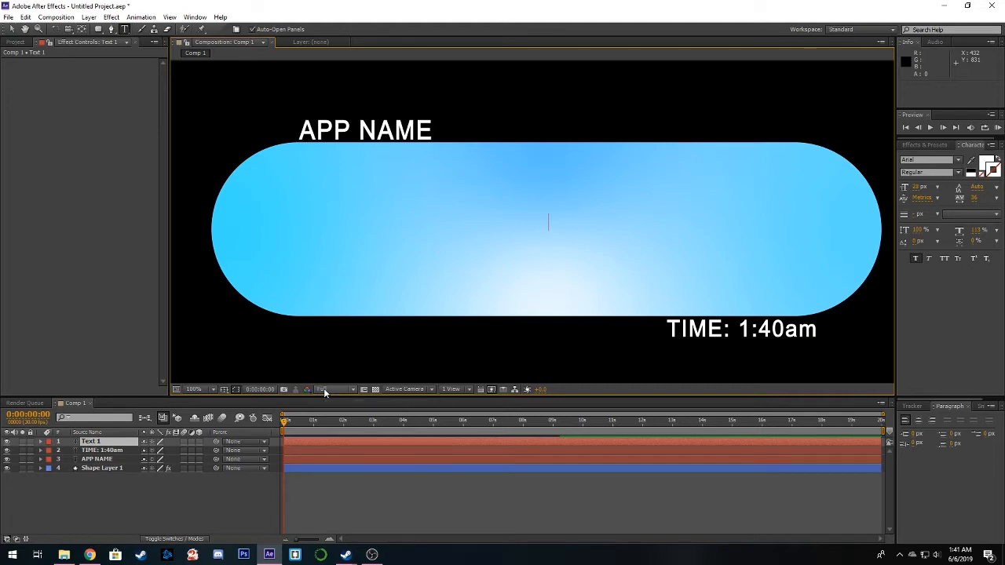
text(Hey)
text(, are you )
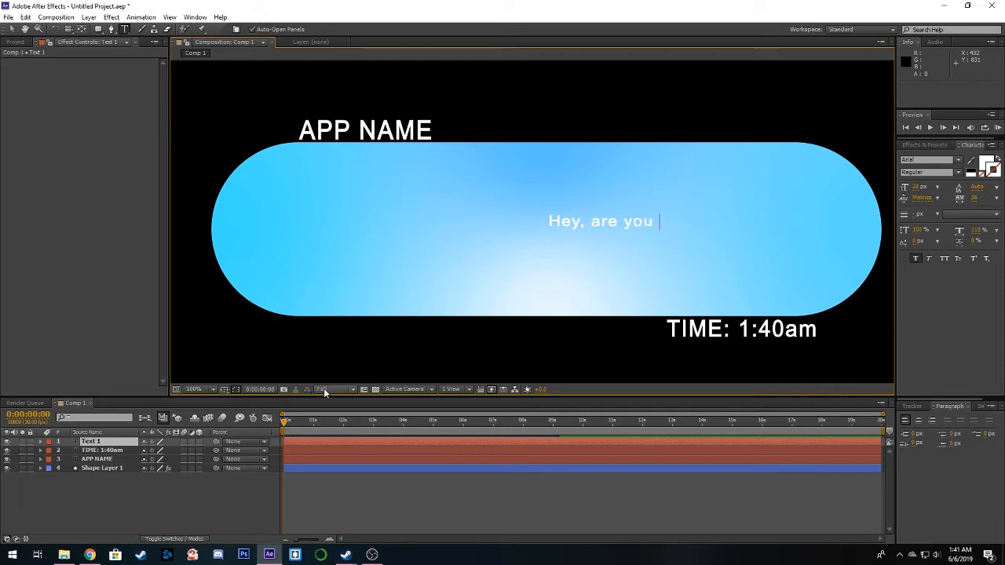
text(almost he)
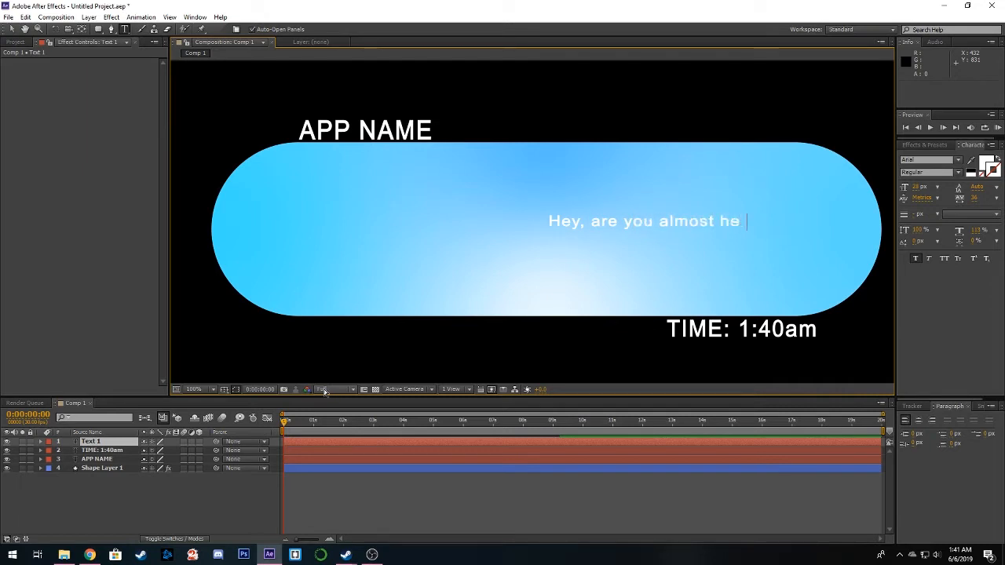
key(BackSpace)
text(re?)
Step: Insert "man" after "Hey" in the message and break it onto a second line before "almost"
click(582, 222)
text(man)
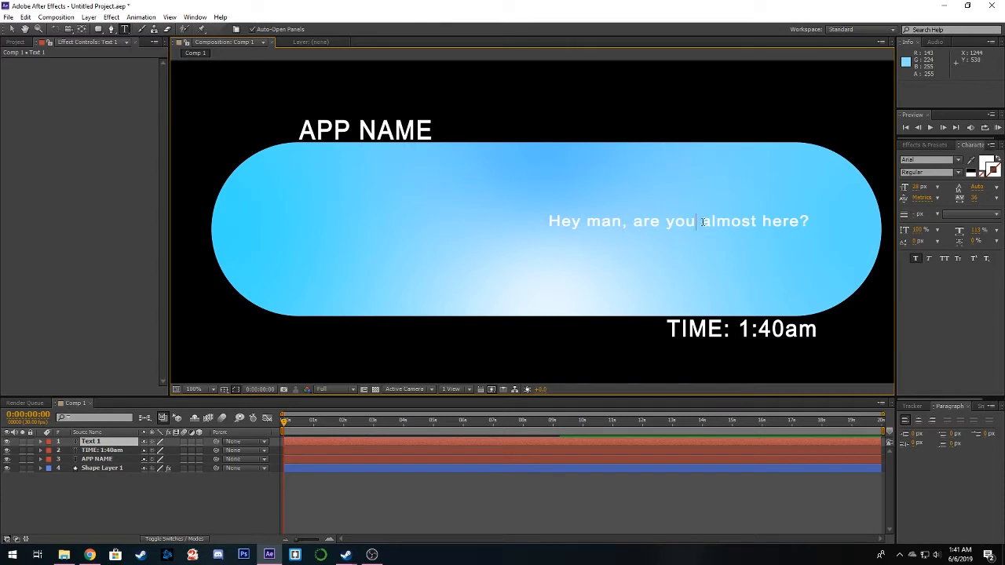
key(Return)
key(Delete)
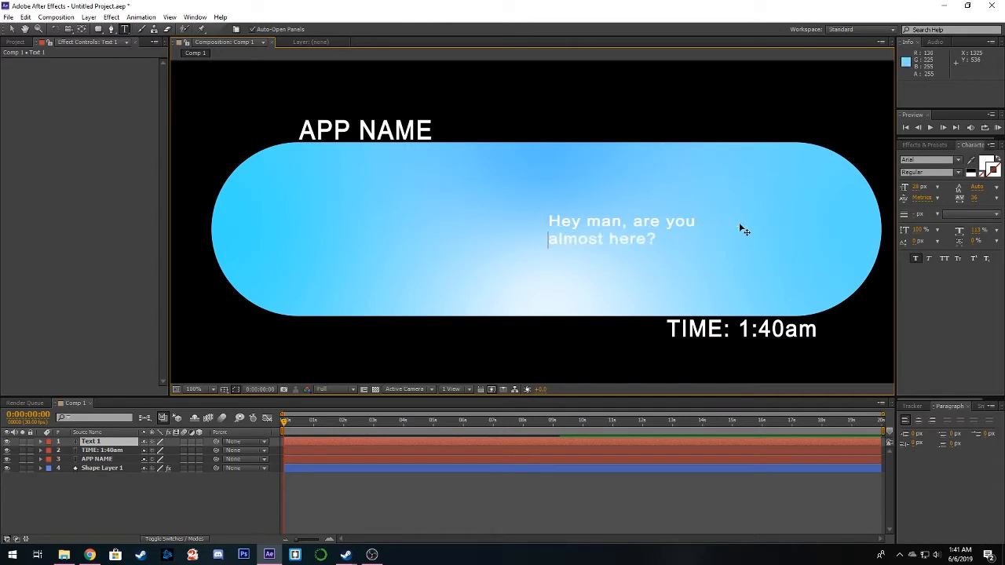
click(659, 240)
drag(659, 240, 548, 221)
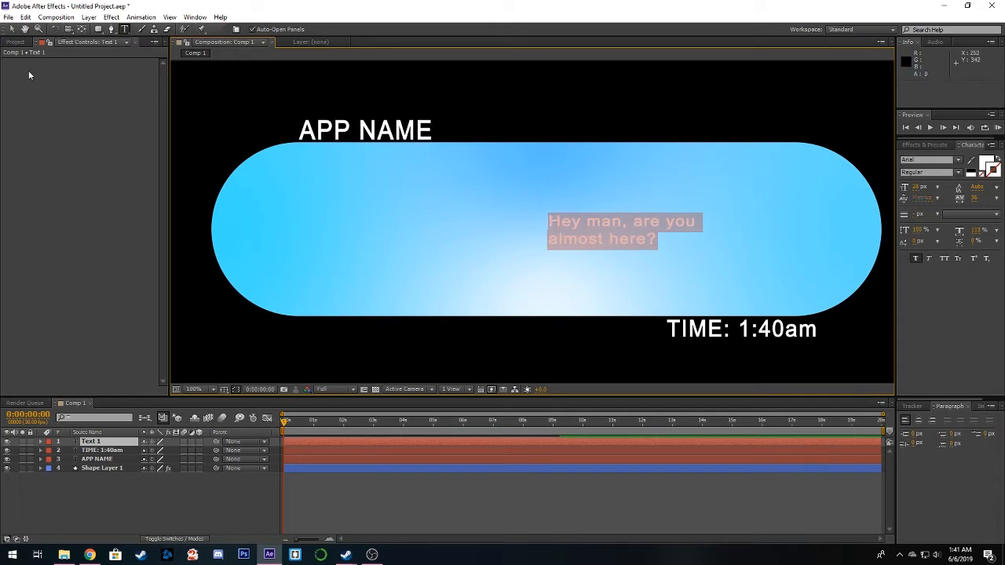
click(11, 29)
Step: Move the two-line message into the pill and scale it to about 362% by 413% so it fills the shape, then deselect it
drag(644, 247, 406, 248)
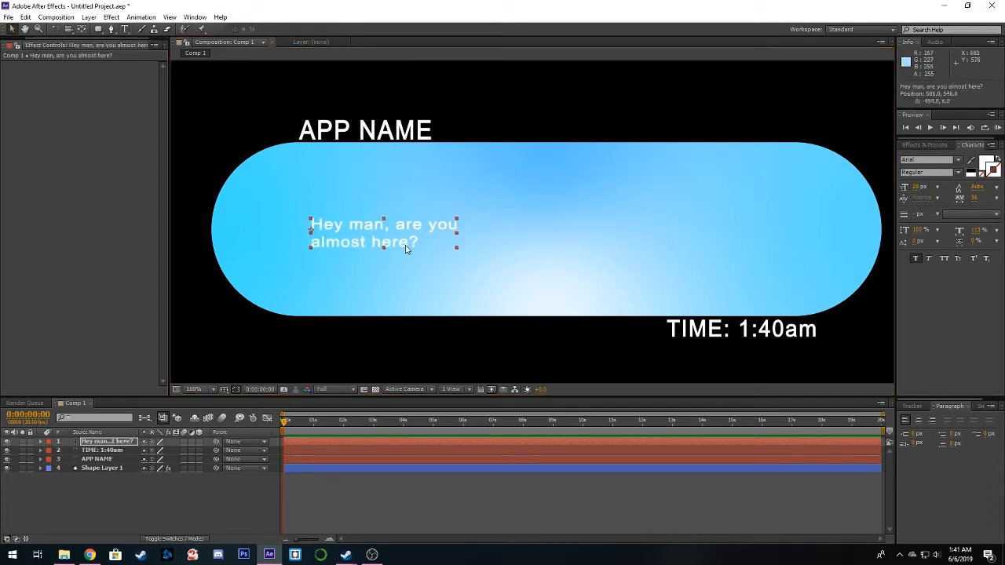
drag(458, 219, 822, 183)
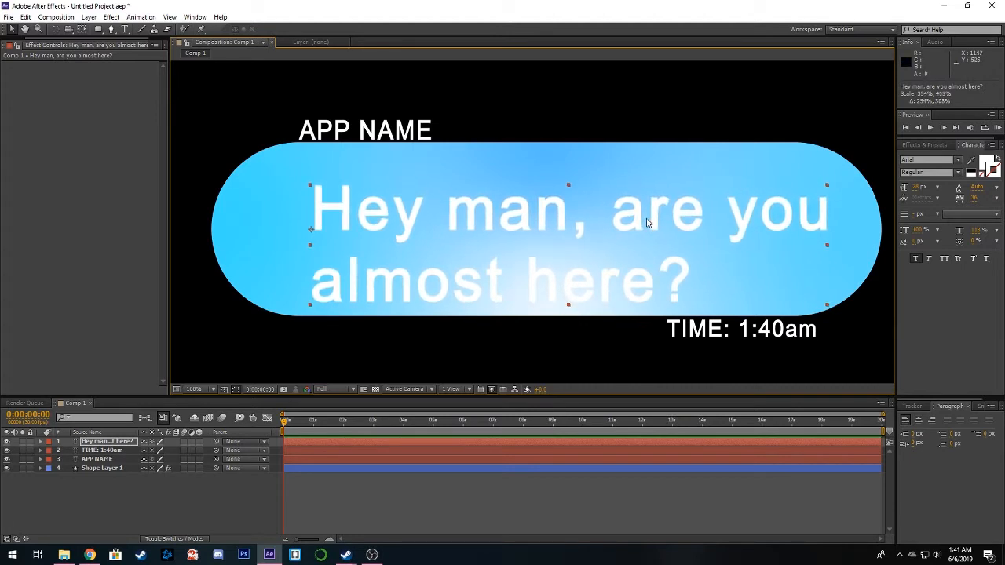
drag(641, 218, 628, 205)
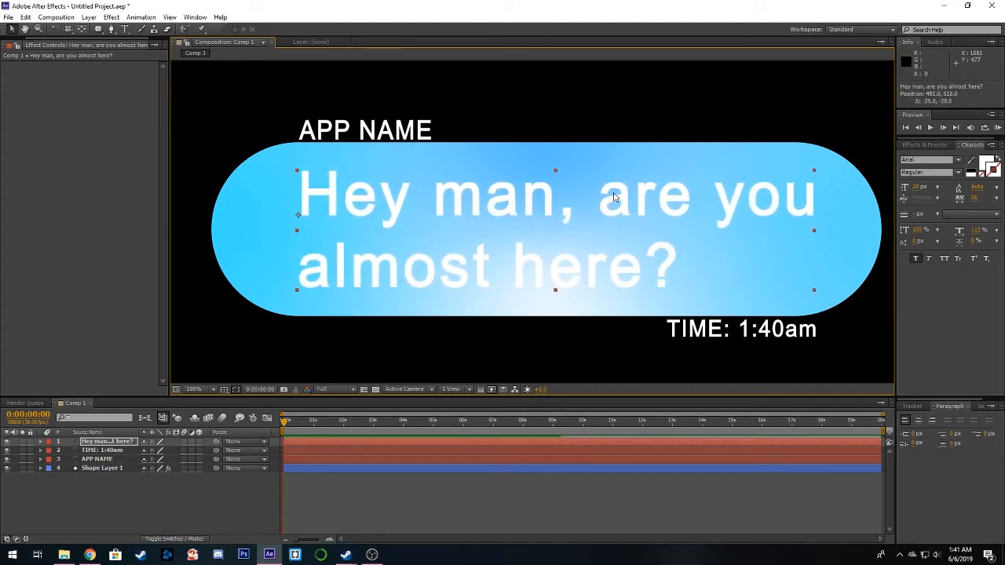
drag(815, 170, 825, 168)
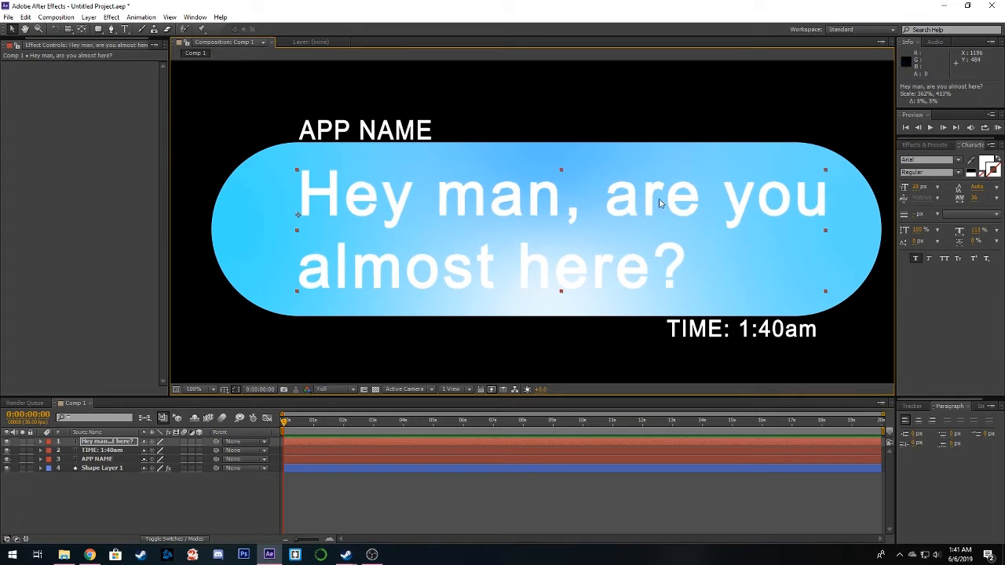
drag(632, 209, 625, 208)
click(379, 495)
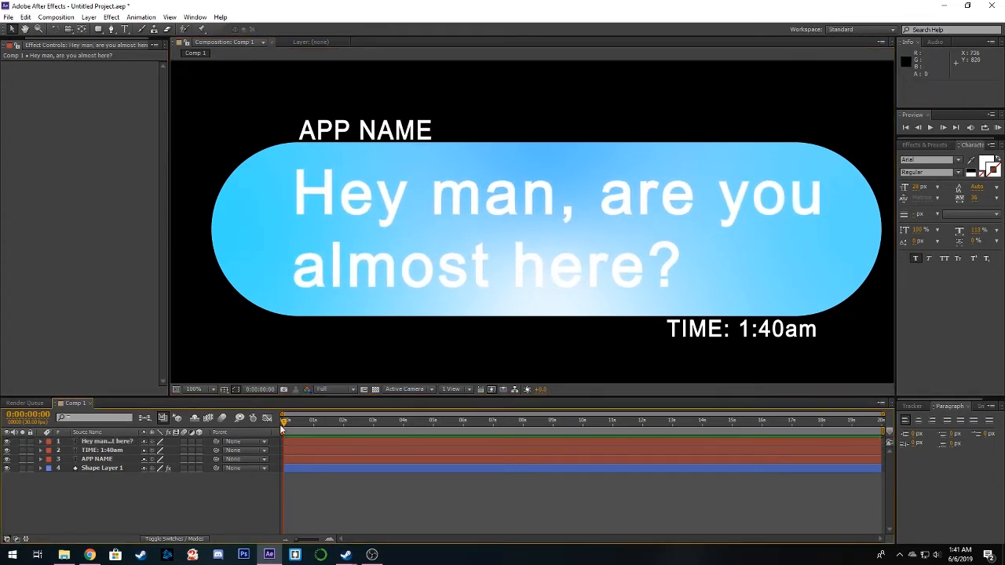
Step: Apply the Drop In By Character animation preset to the message layer with the playhead at 0:00:00:02
mouse_move(285, 424)
mouse_down()
mouse_move(351, 431)
mouse_move(278, 429)
mouse_up()
click(301, 439)
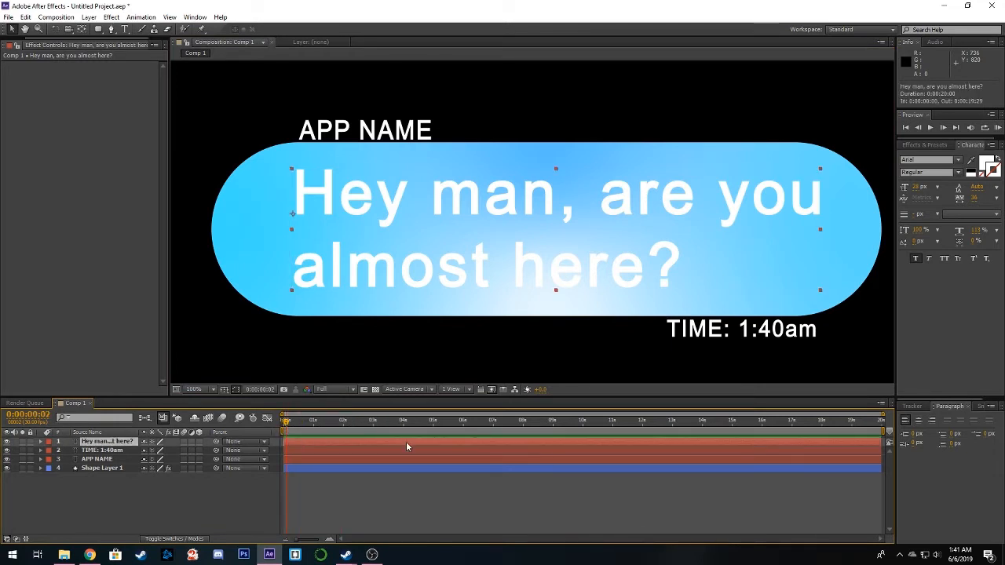
click(924, 145)
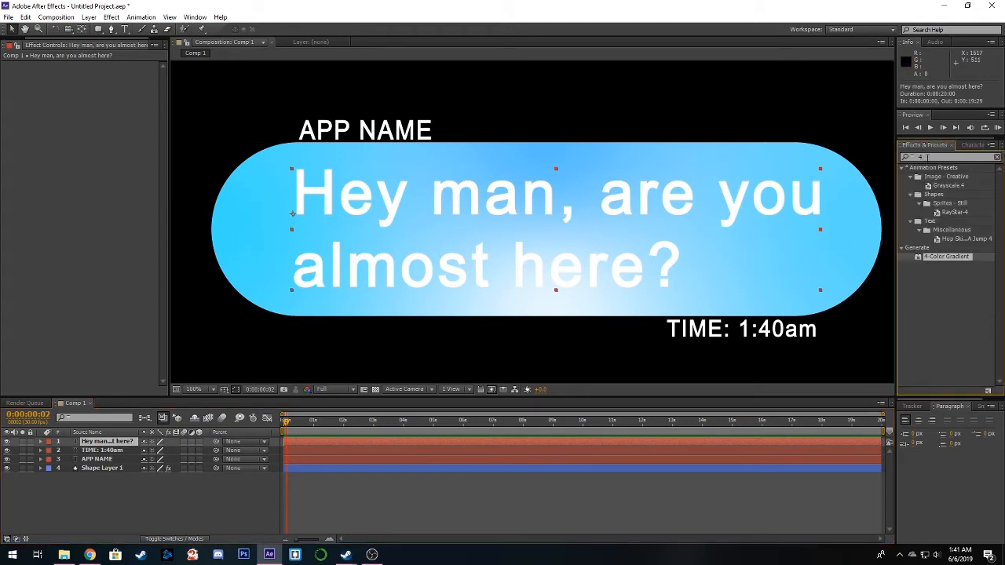
click(923, 157)
text(char)
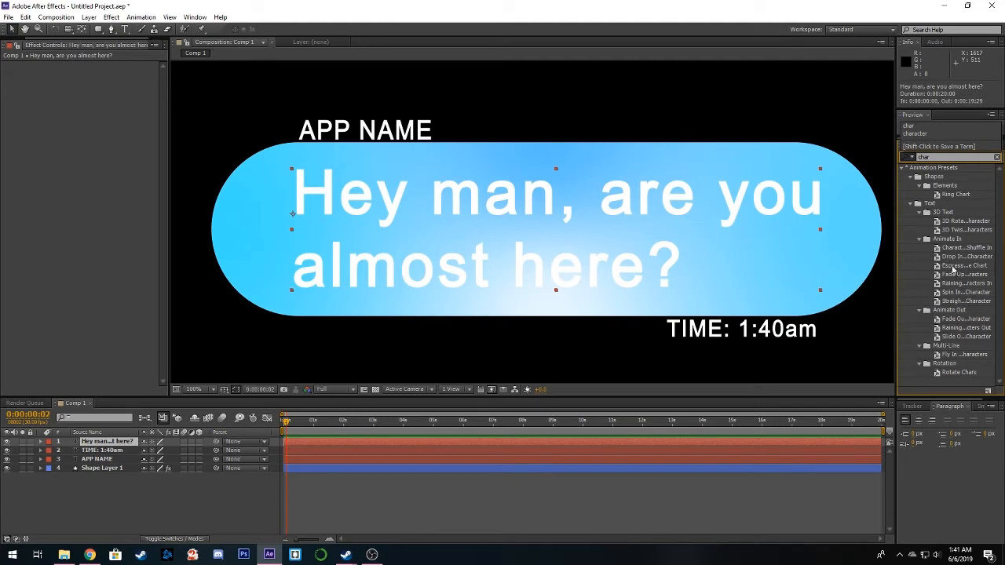
drag(956, 262, 528, 217)
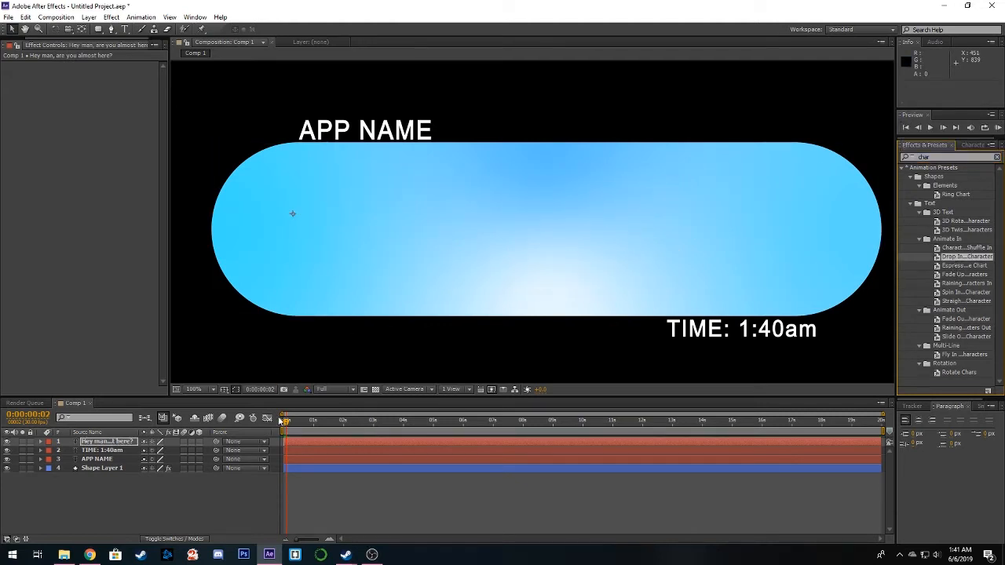
Step: Scrub through the first seconds of the composition to check how the message characters drop in, ending at 0:00:00:24
drag(286, 421, 358, 425)
scroll(438, 261, down, 1)
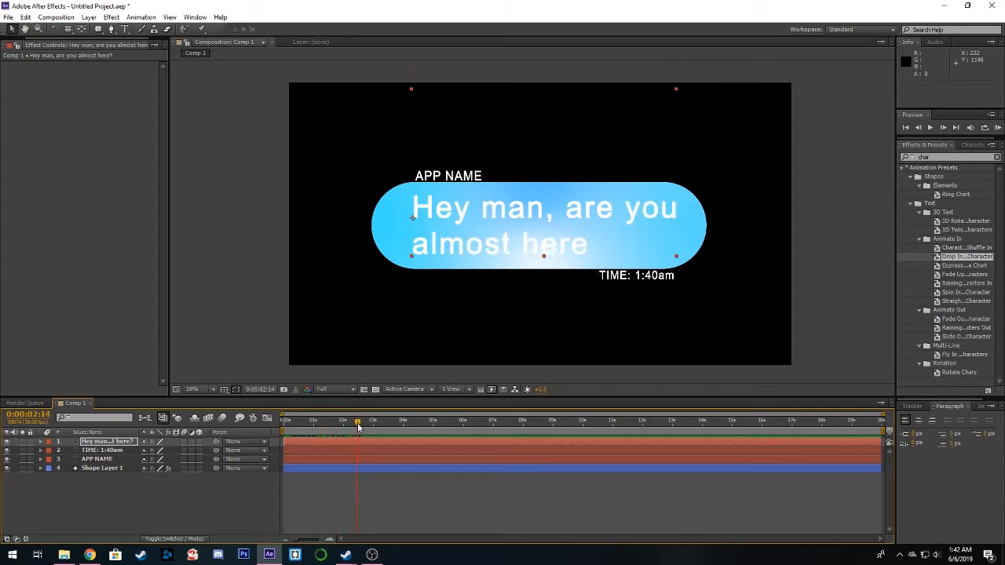
scroll(433, 303, up, 1)
drag(454, 300, 454, 292)
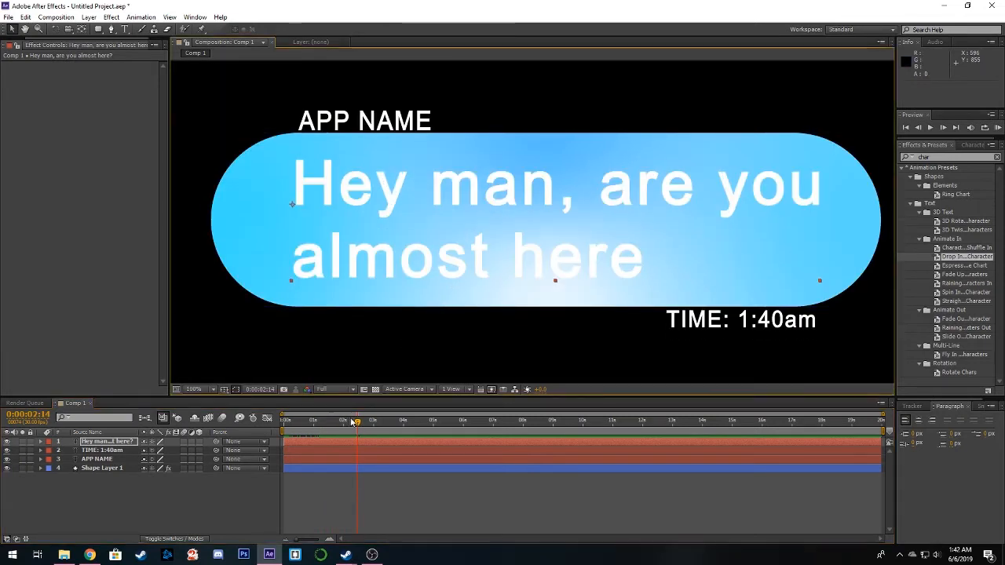
drag(358, 425, 307, 432)
Step: Move the last Start keyframe in the message layer's Range Selector 1 to about 0:00:01:13 and check the drop-in timing
click(41, 442)
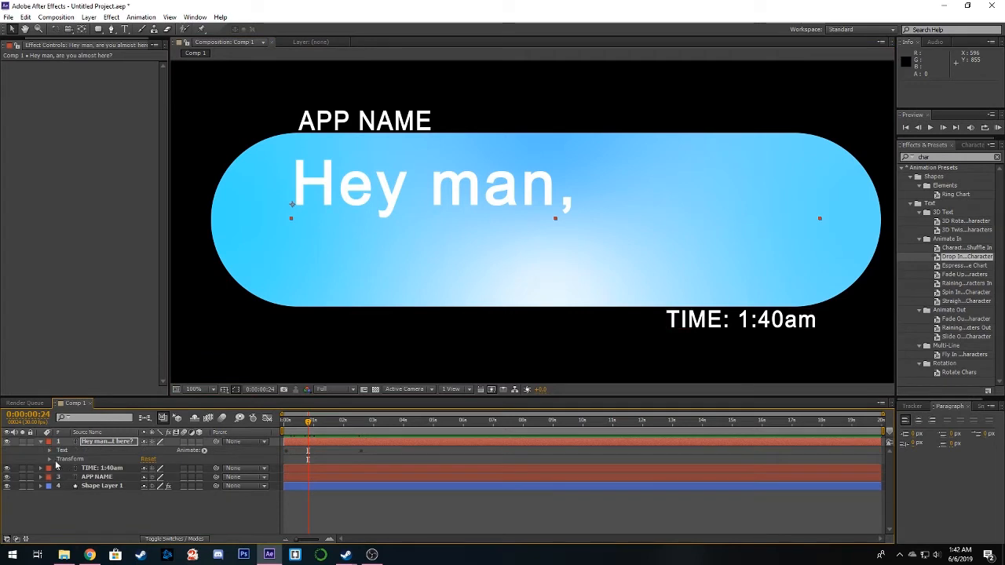
click(50, 451)
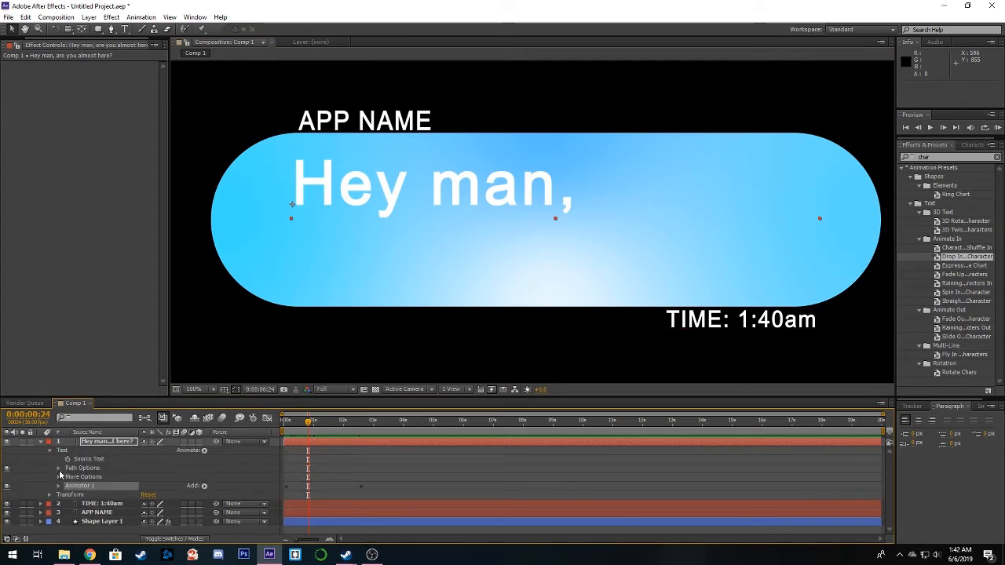
click(58, 487)
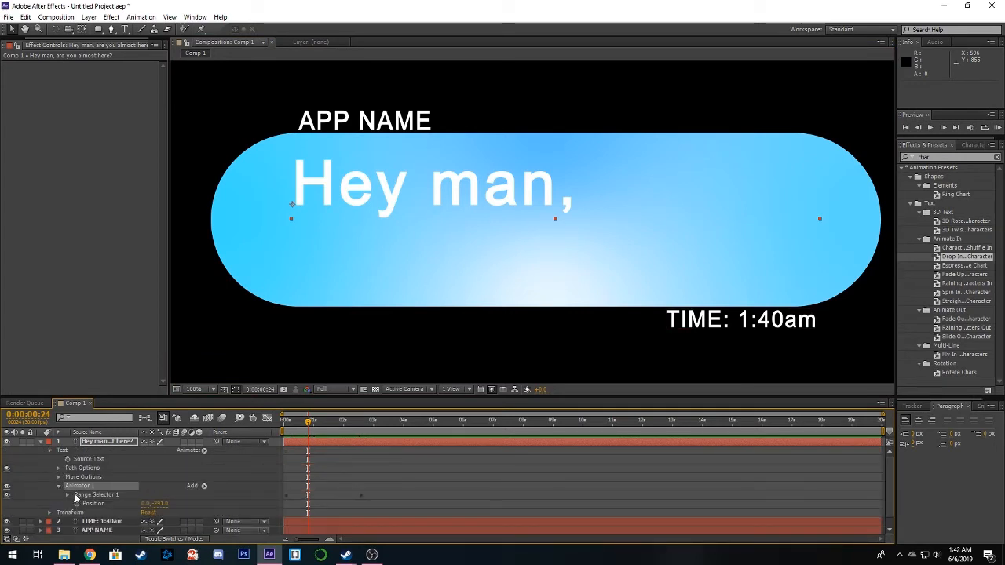
click(68, 494)
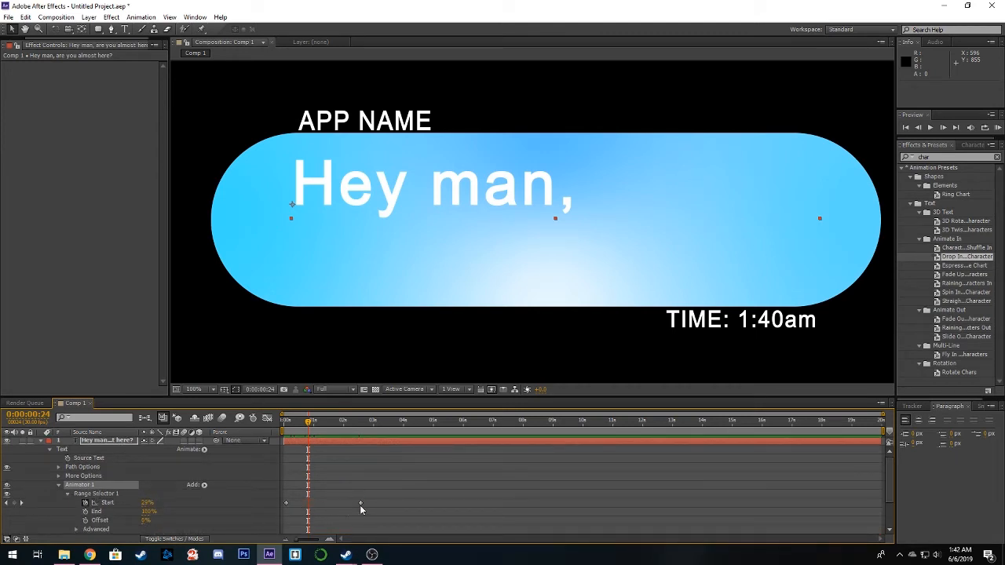
drag(361, 503, 329, 506)
drag(300, 434, 330, 436)
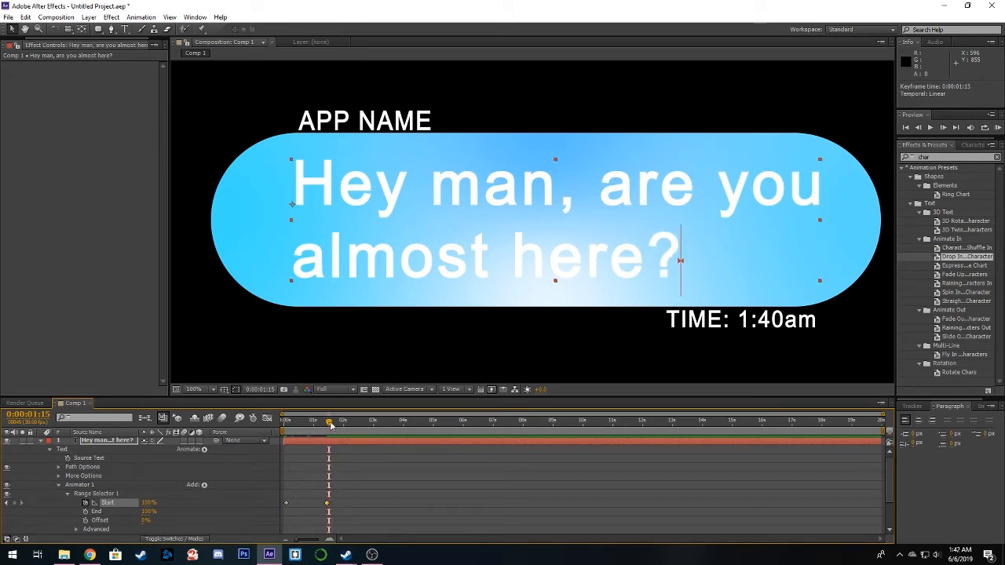
drag(328, 425, 288, 432)
key(space)
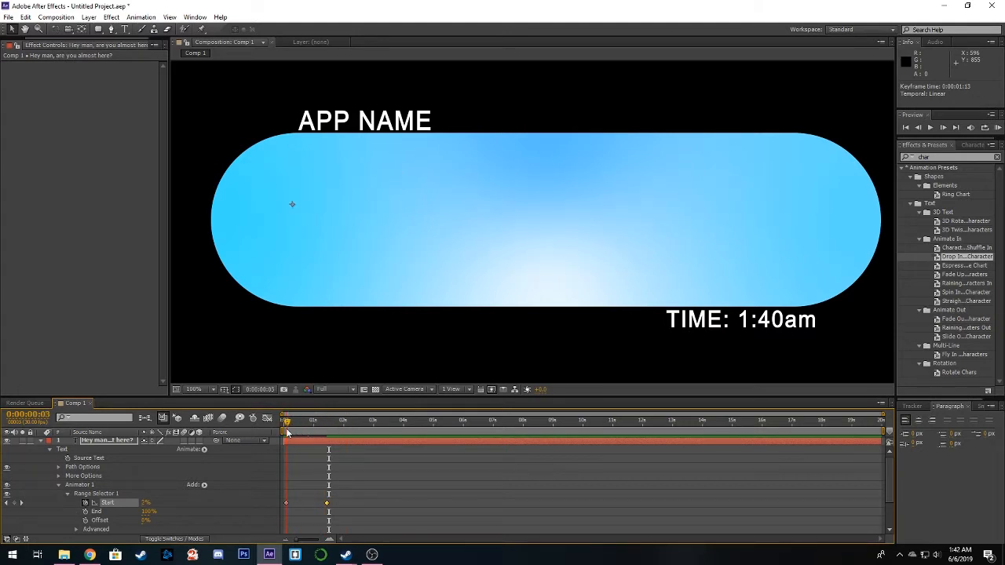
Step: Set the Smoothness of the message's Range Selector 1 to 0%, check the character animation, and collapse the layer
scroll(107, 515, down, 2)
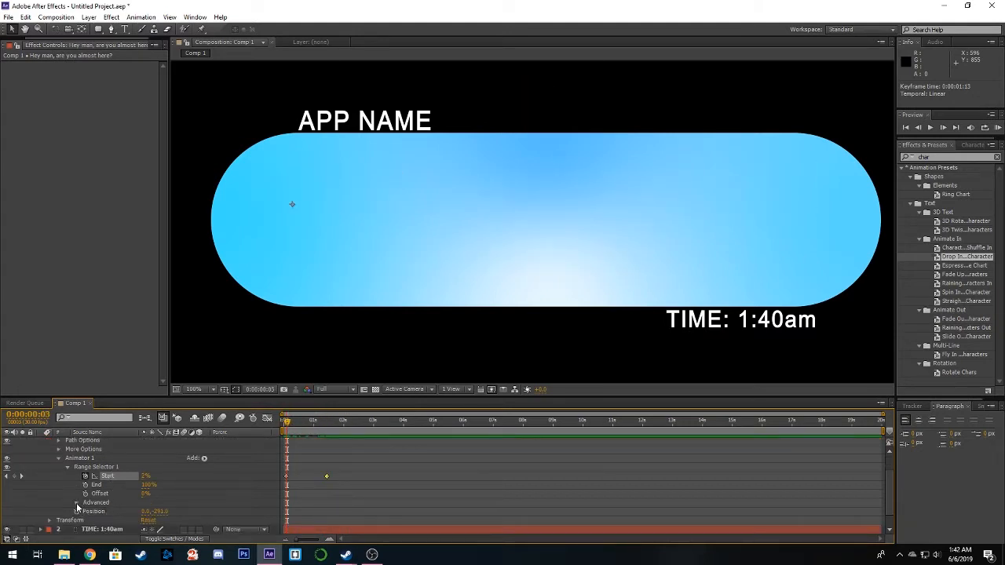
click(77, 503)
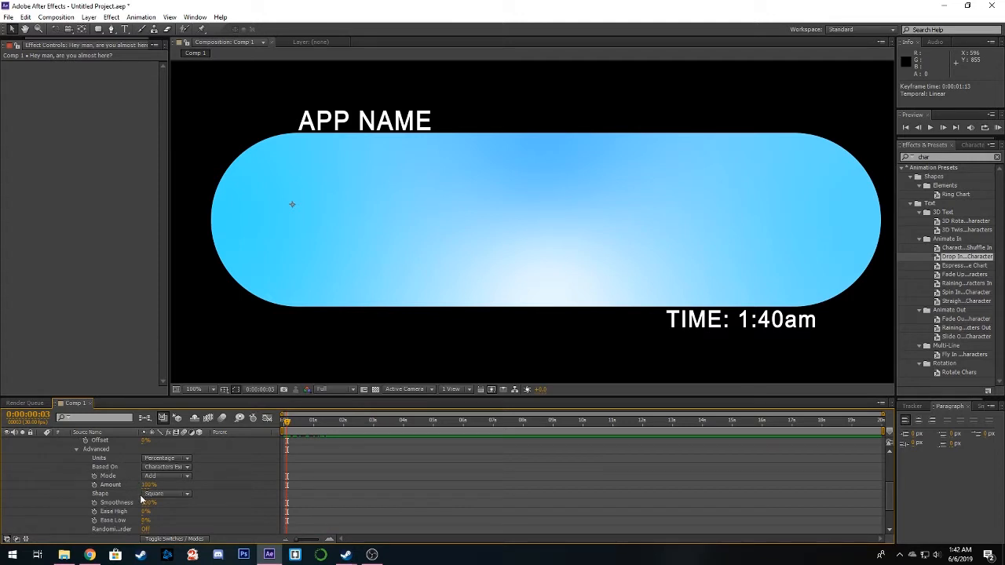
click(146, 503)
text(0)
key(Return)
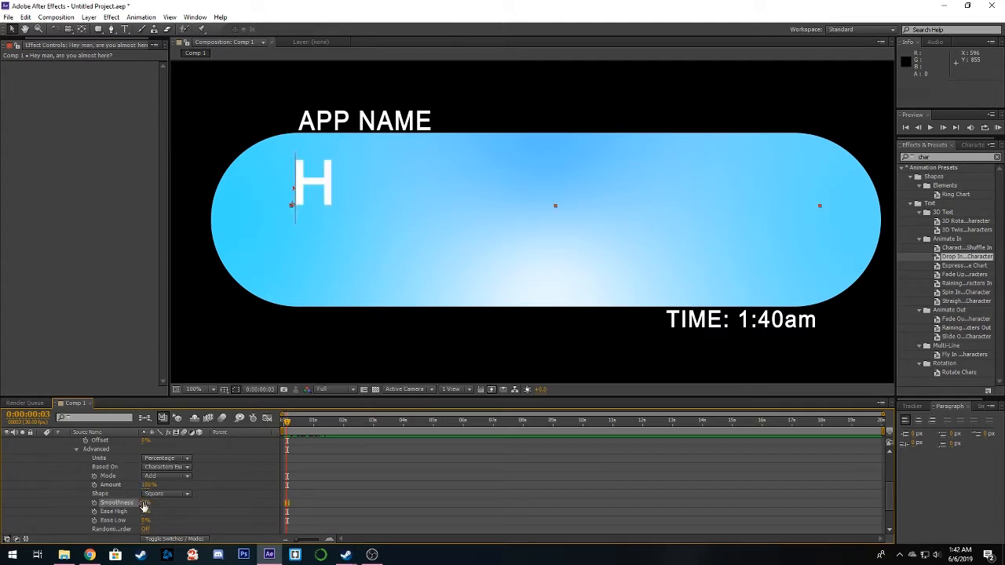
click(290, 424)
drag(290, 424, 321, 422)
scroll(55, 468, up, 3)
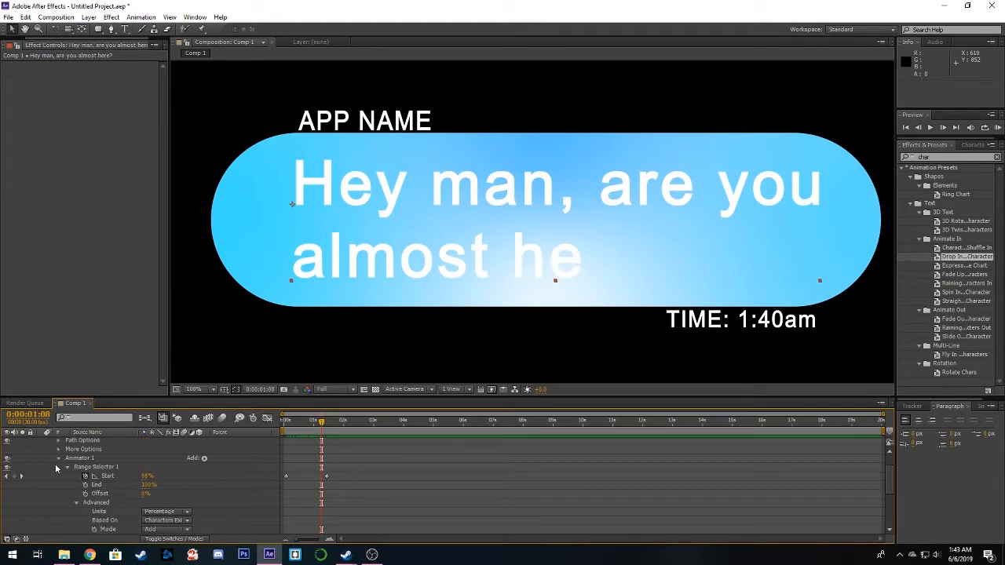
scroll(56, 468, up, 2)
click(43, 443)
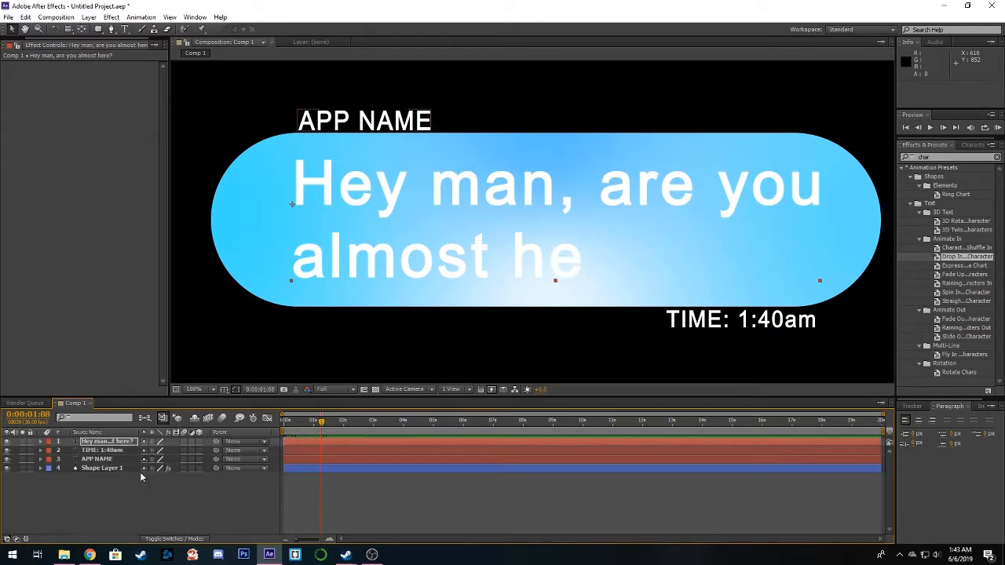
Step: Pre-compose all four layers into a composition named bubble1 and check that it contains them
mouse_move(321, 424)
mouse_down()
mouse_move(286, 424)
mouse_move(377, 425)
mouse_move(286, 431)
mouse_up()
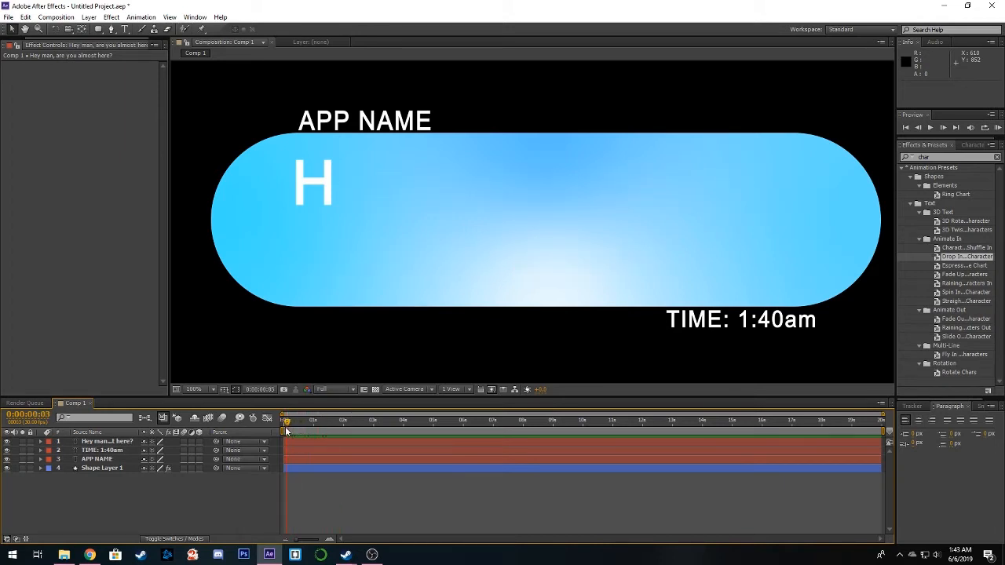
drag(93, 480, 124, 446)
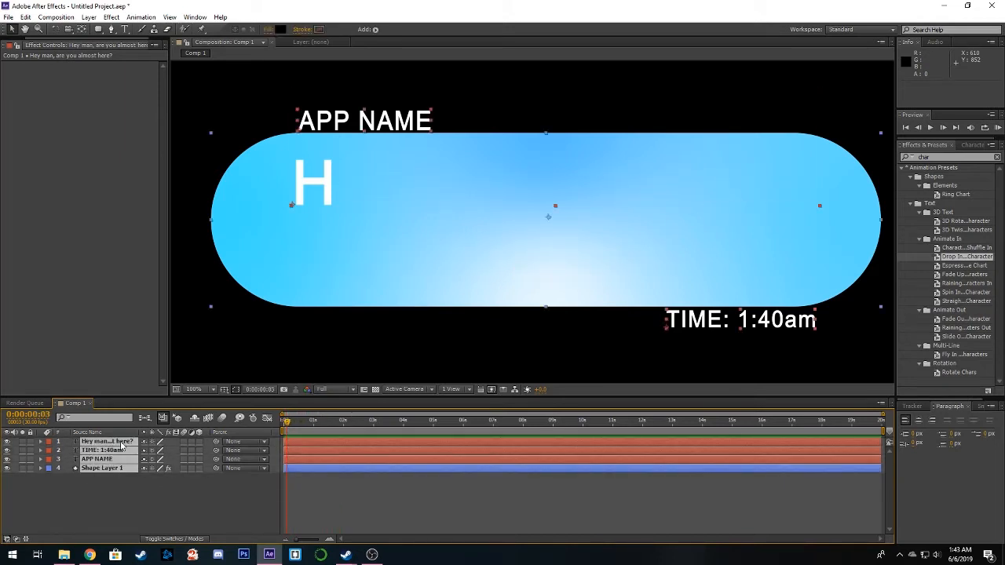
right_click(116, 444)
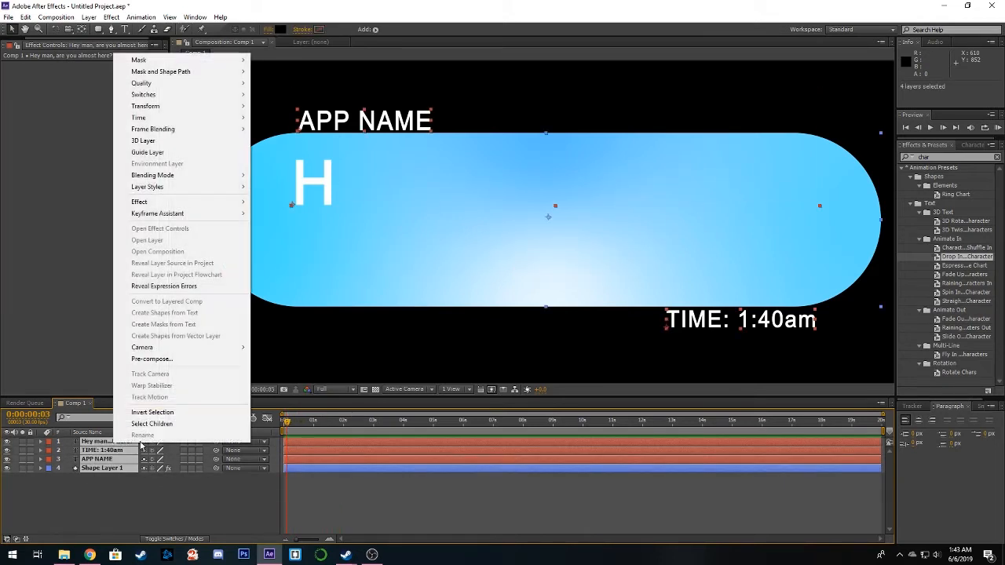
click(166, 361)
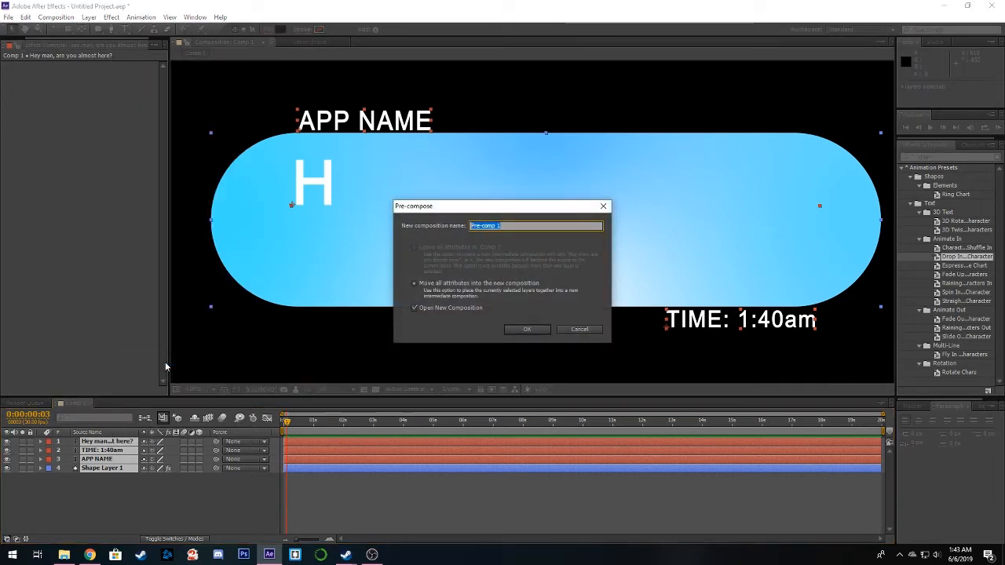
text(bubble1)
click(523, 330)
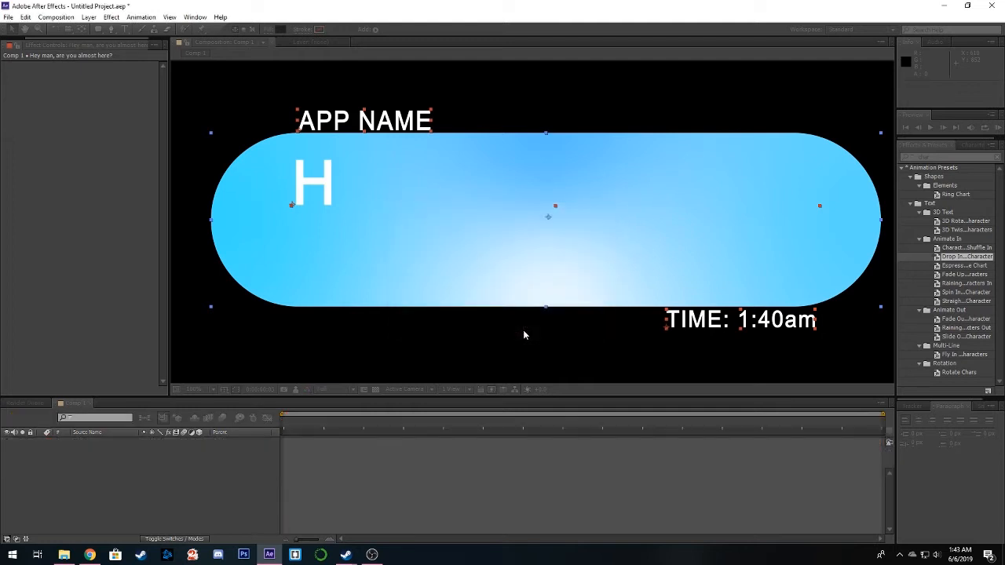
click(74, 403)
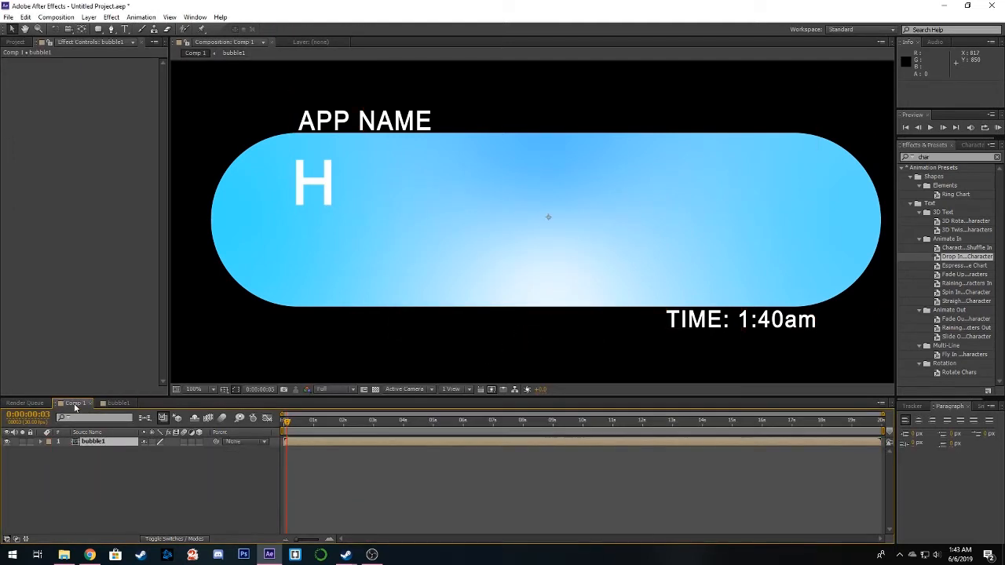
click(118, 403)
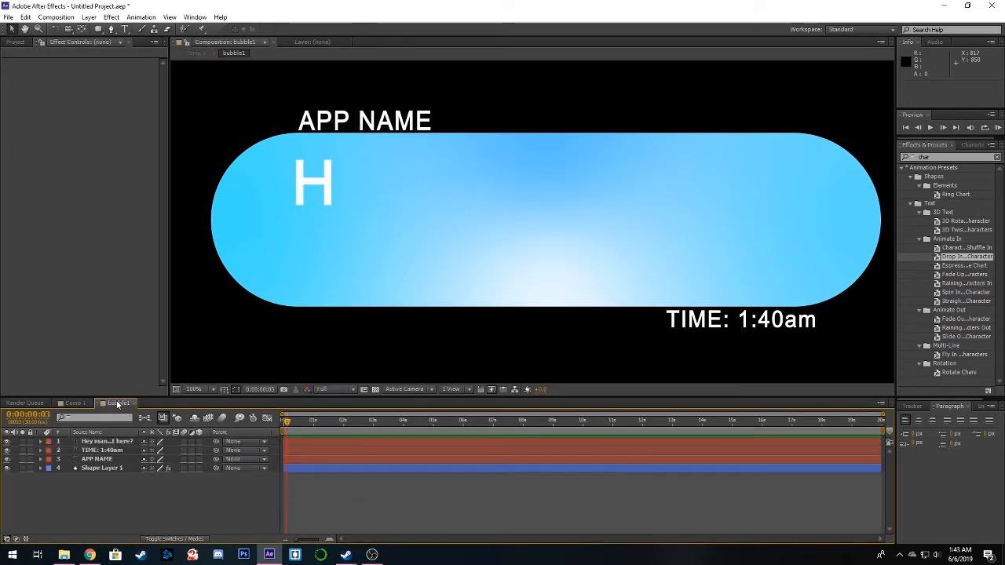
drag(111, 458, 120, 448)
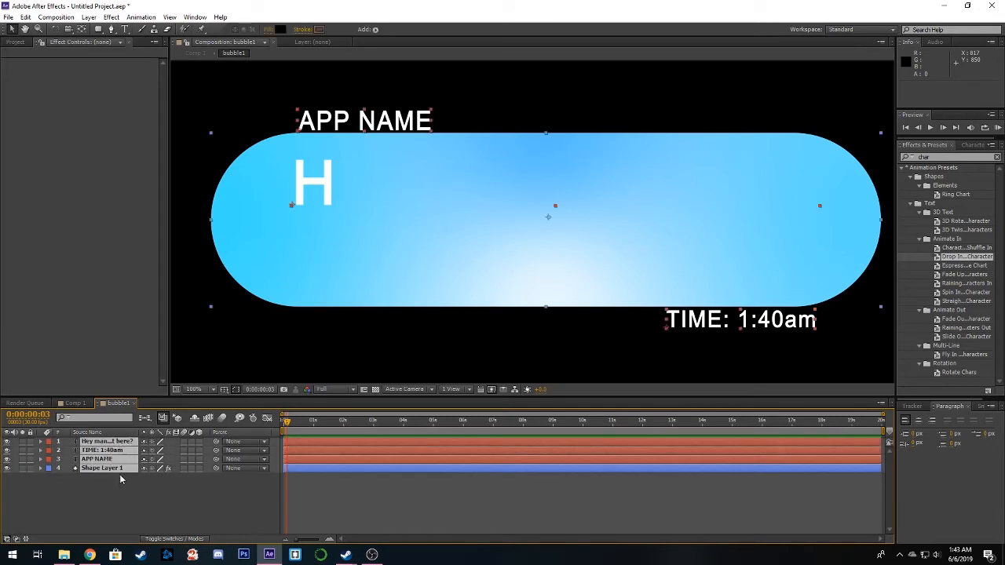
click(124, 493)
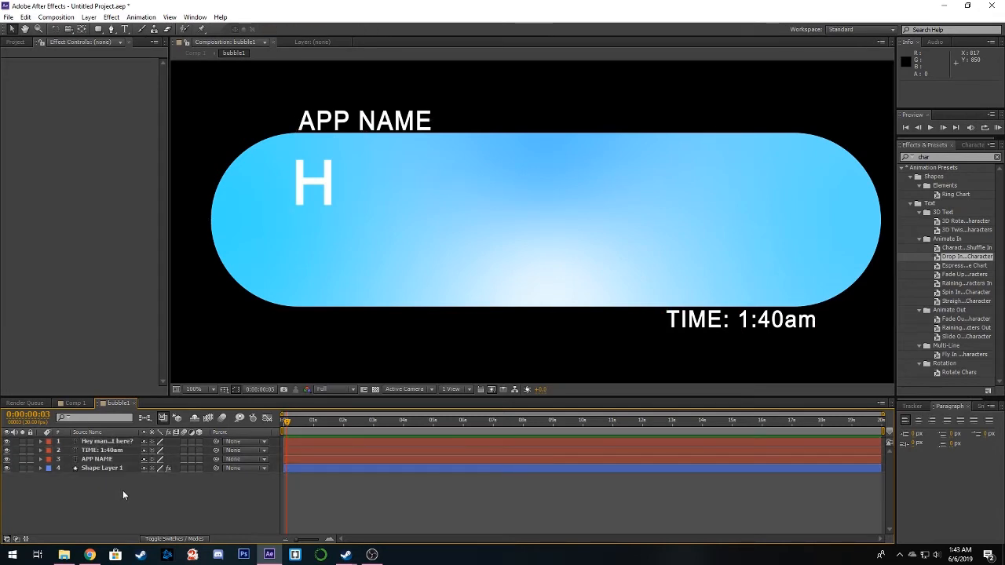
Step: Create a new composition named bubble2 with the existing 1920 px wide, 30 fps, 20-second settings
click(56, 16)
click(78, 29)
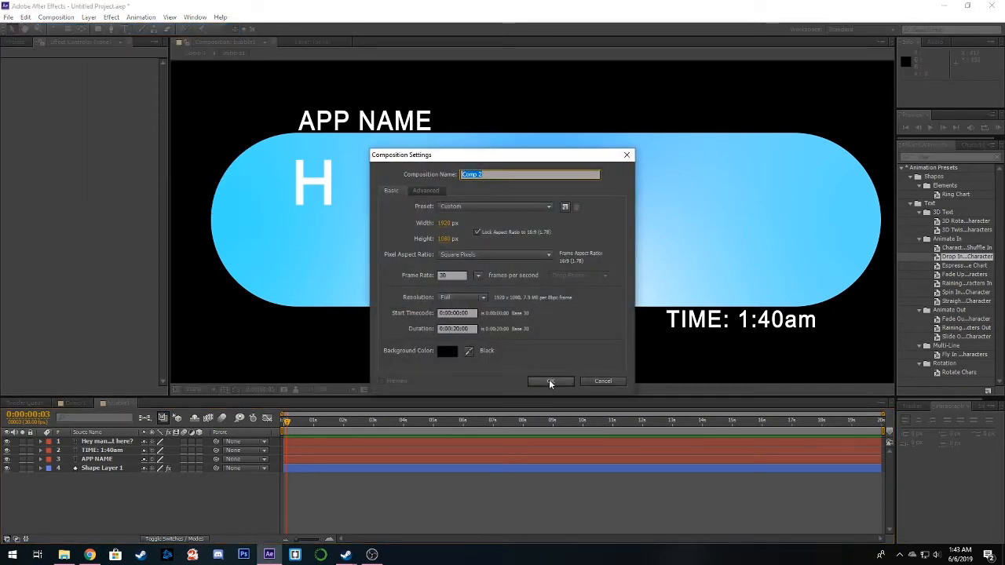
text(bubble2)
click(551, 382)
Step: Copy all four layers from bubble1 into bubble2, then deselect them
click(118, 402)
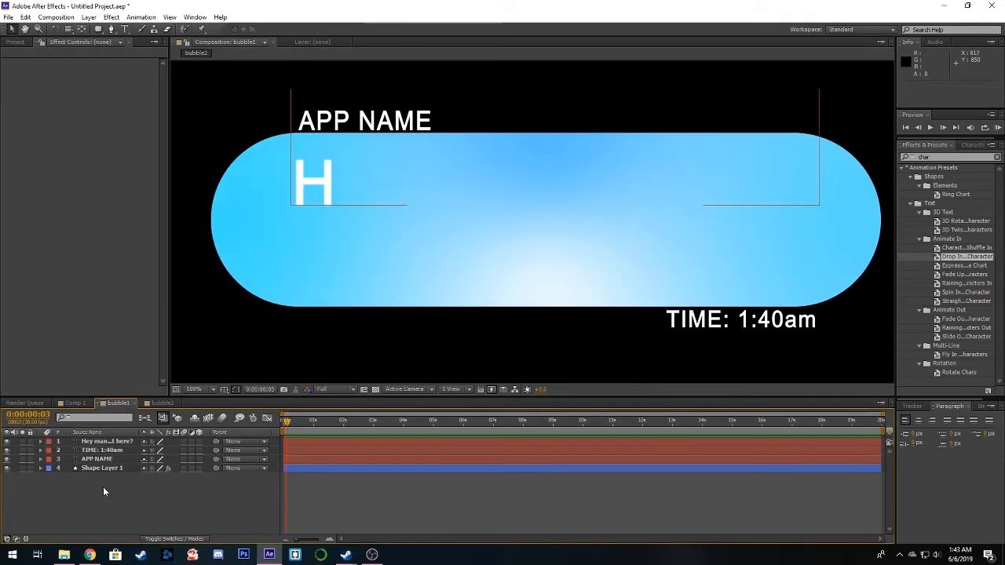
drag(103, 492, 124, 445)
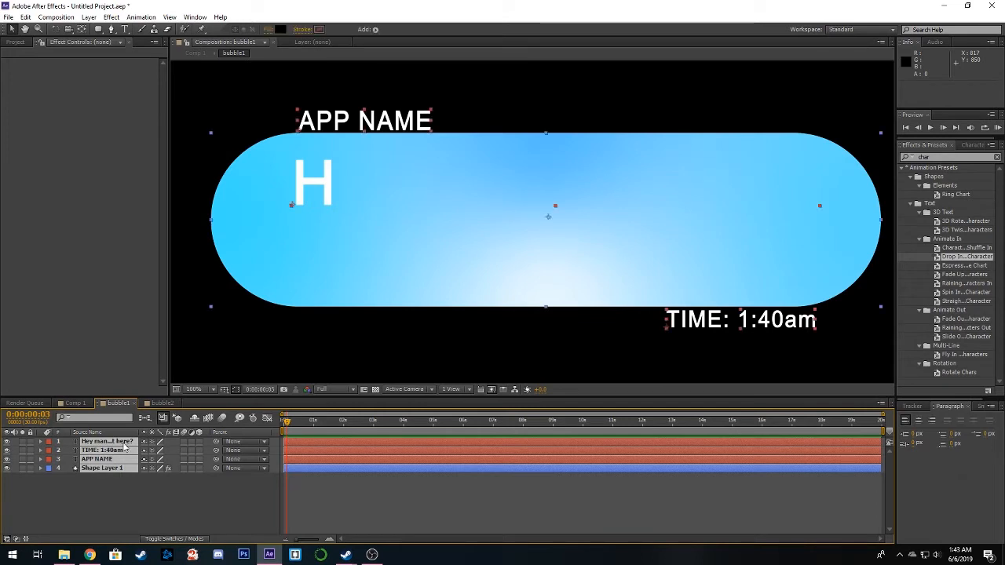
key(ctrl+c)
click(161, 403)
key(ctrl+v)
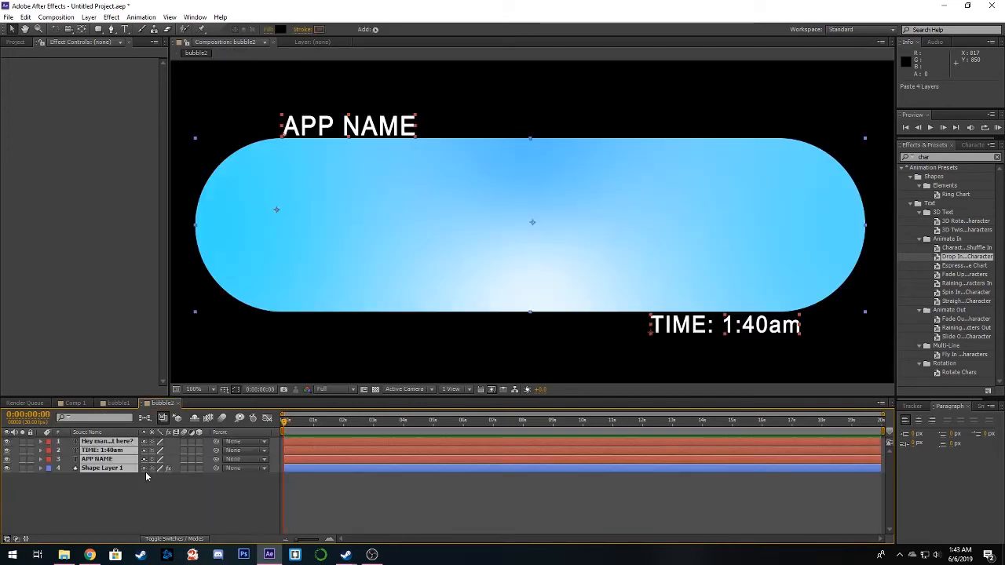
click(199, 501)
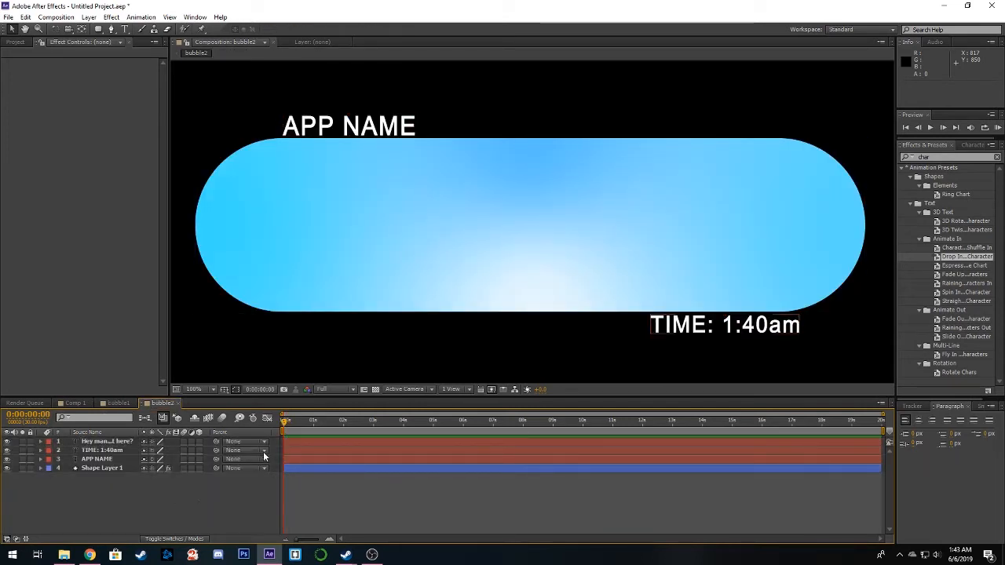
Step: Clear the whole message text in bubble2 with the playhead at 0:00:02:05
click(302, 442)
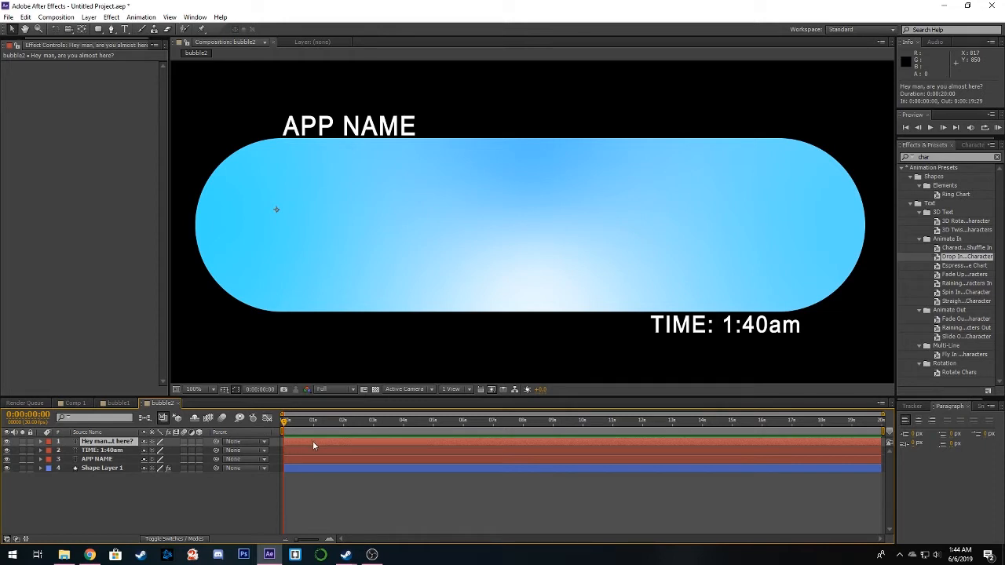
double_click(312, 440)
drag(287, 421, 348, 421)
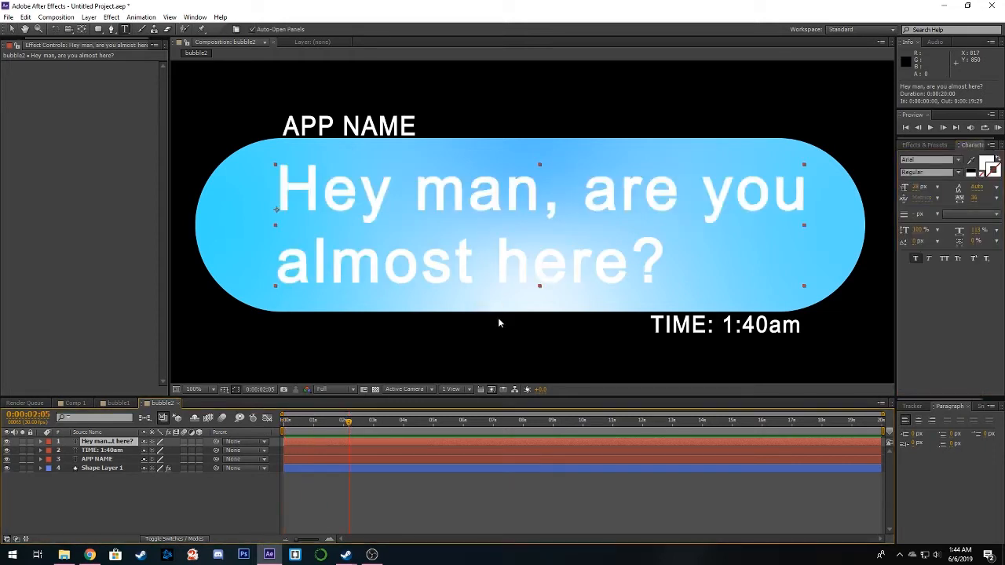
drag(638, 267, 322, 209)
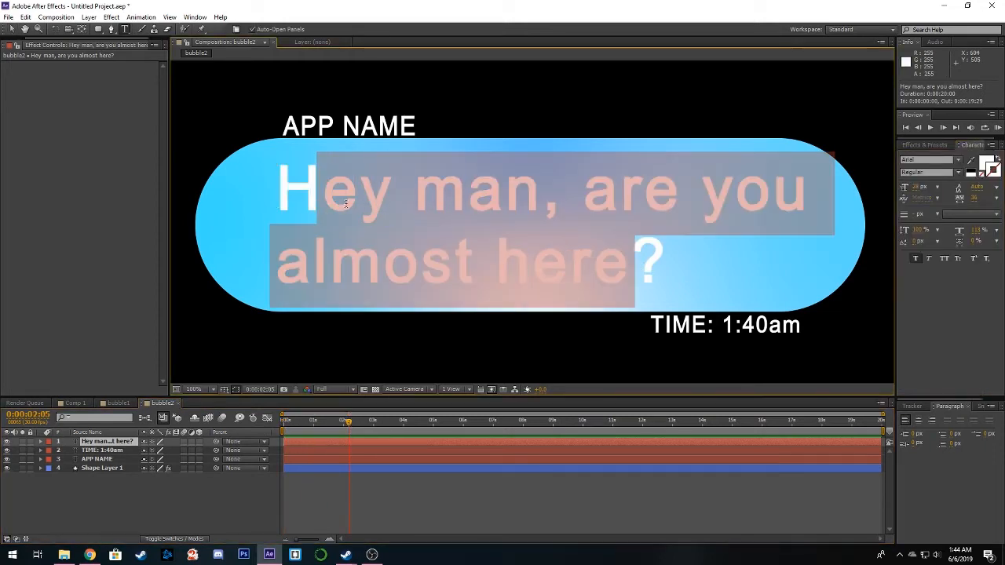
key(Delete)
key(Delete)
key(BackSpace)
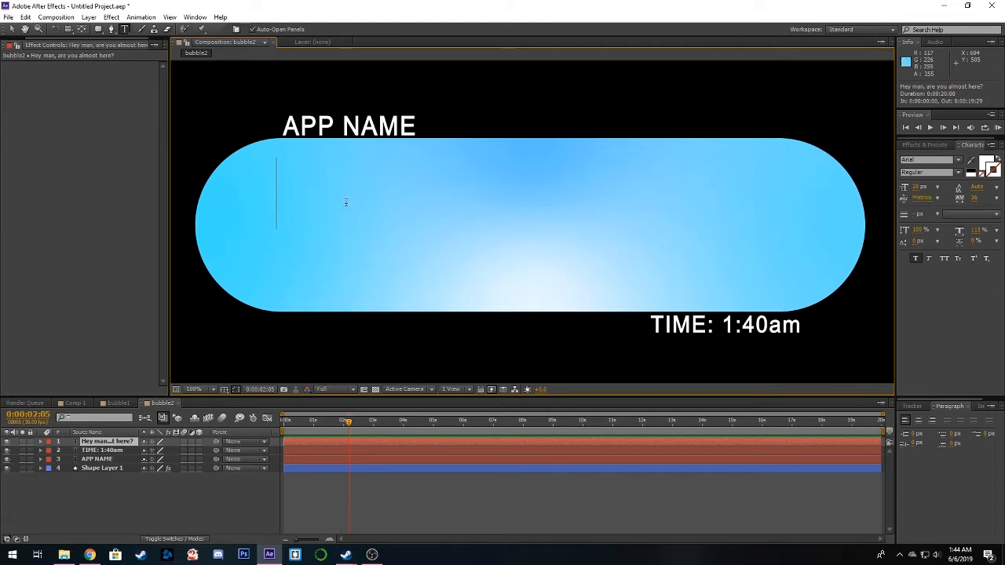
text(Awesome)
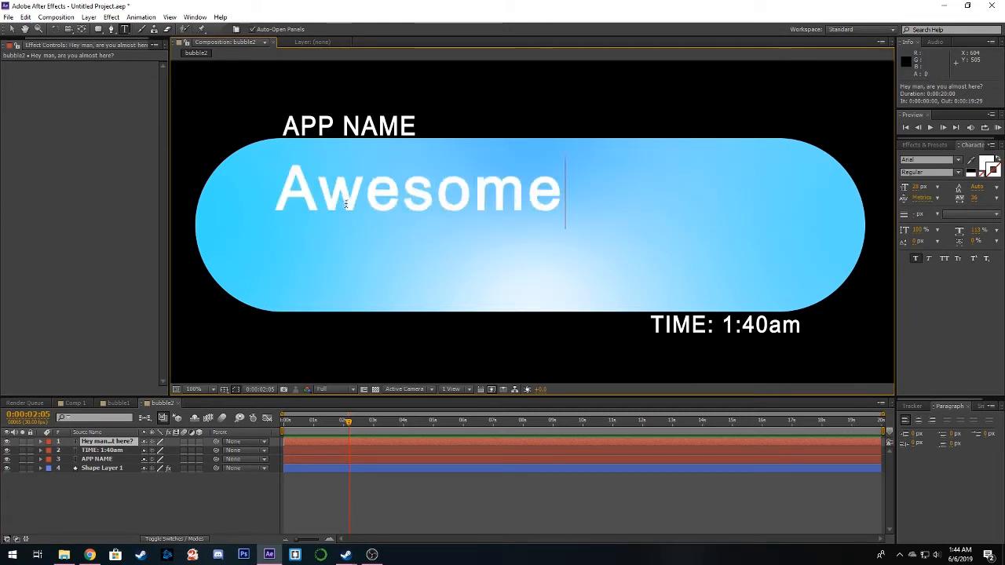
key(BackSpace)
key(BackSpace)
key(BackSpace)
key(BackSpace)
key(BackSpace)
key(BackSpace)
key(BackSpace)
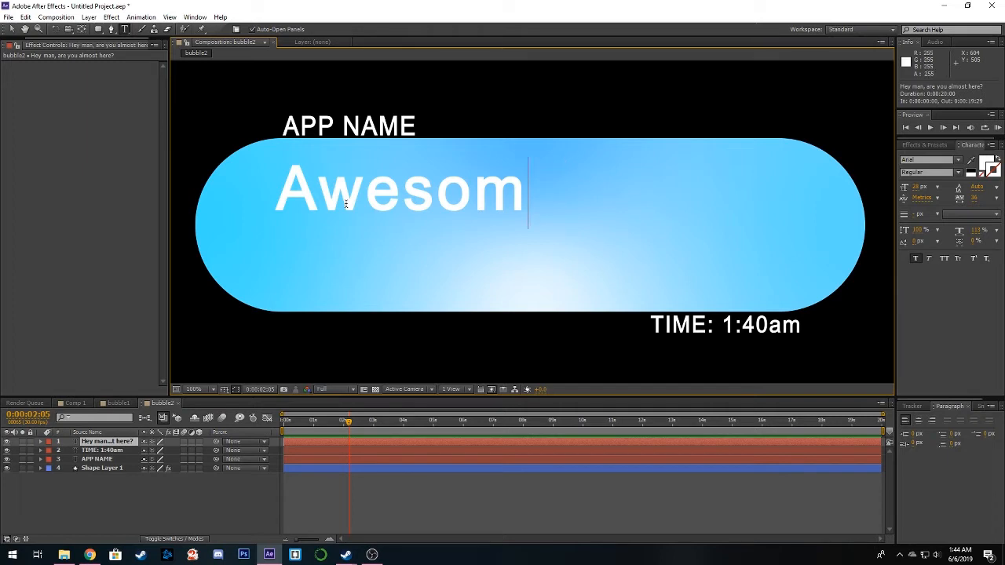
Step: Enter the new message "Awesome, see you soon!! =)" in bubble2, breaking onto a second line before "you"
text(A)
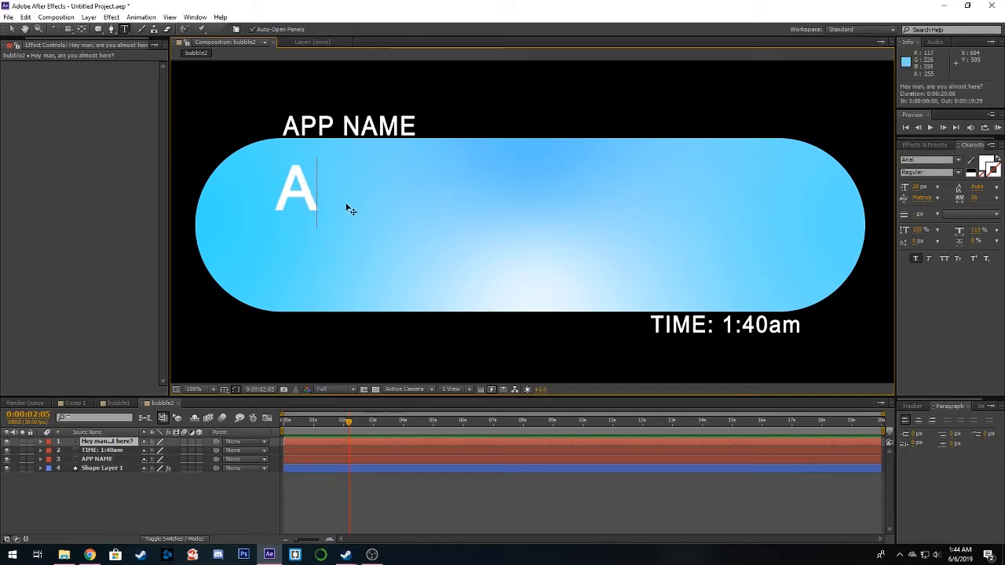
text(wesome, see)
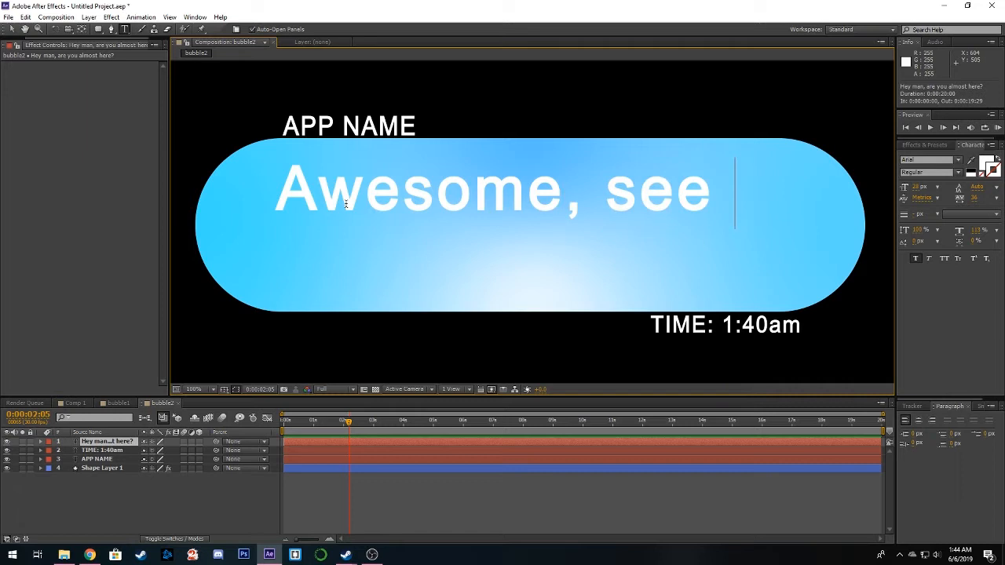
key(Return)
text(you )
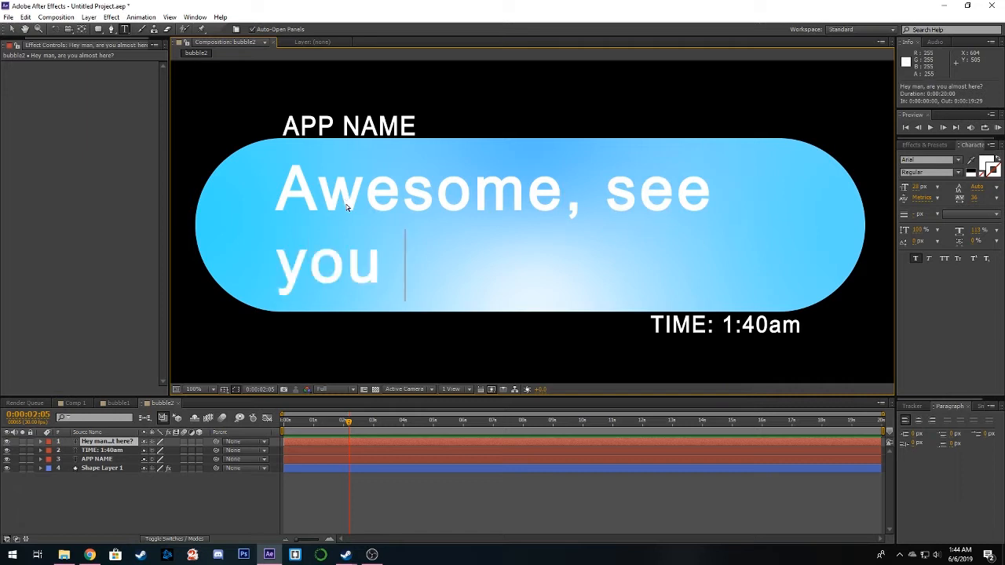
text(soon!! =))
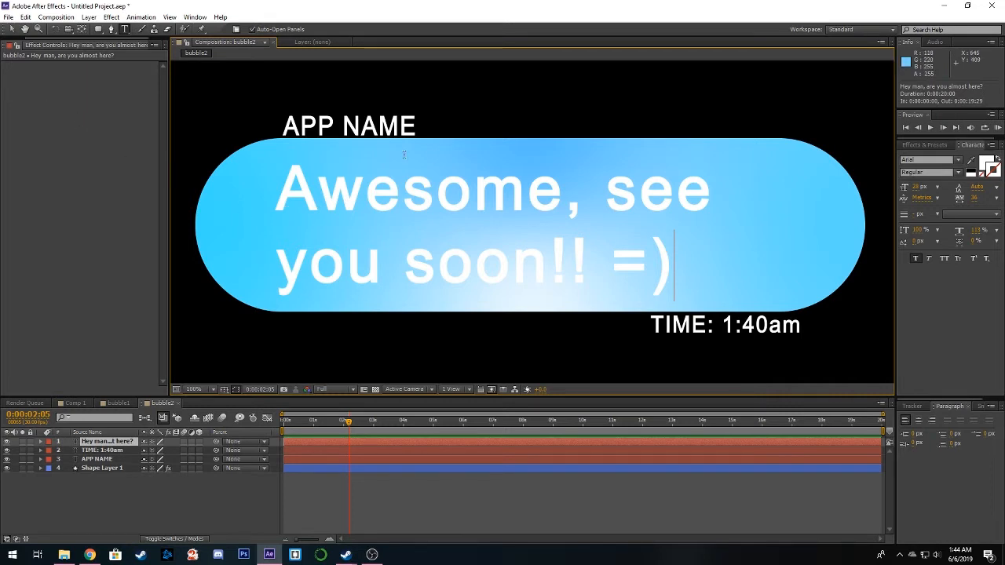
Step: Replace the word "Awesome" with "Great" in bubble2's message, deselect the text and set the playhead to 0:00:01:10
click(567, 193)
key(BackSpace)
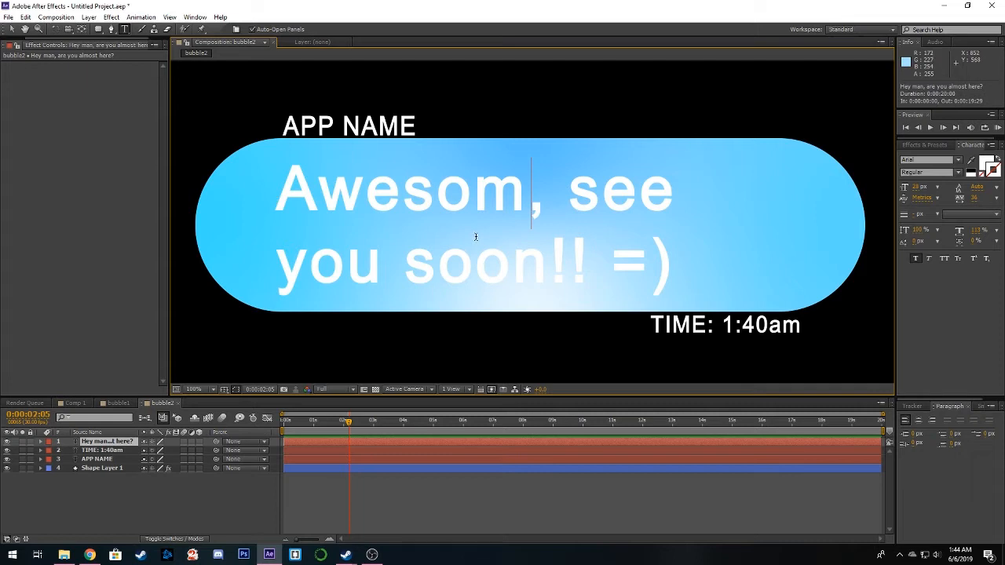
text(e)
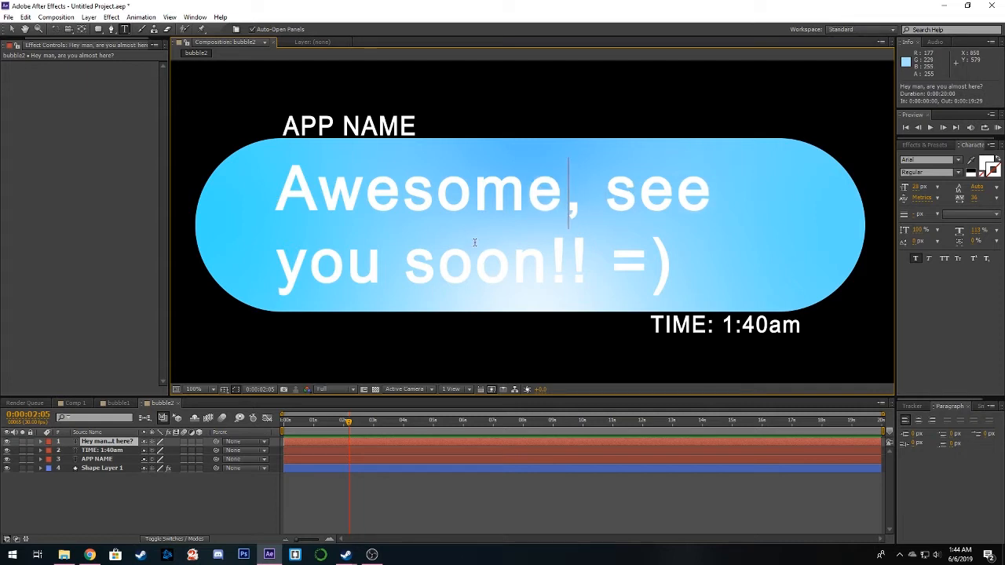
drag(566, 198, 298, 198)
text(Great)
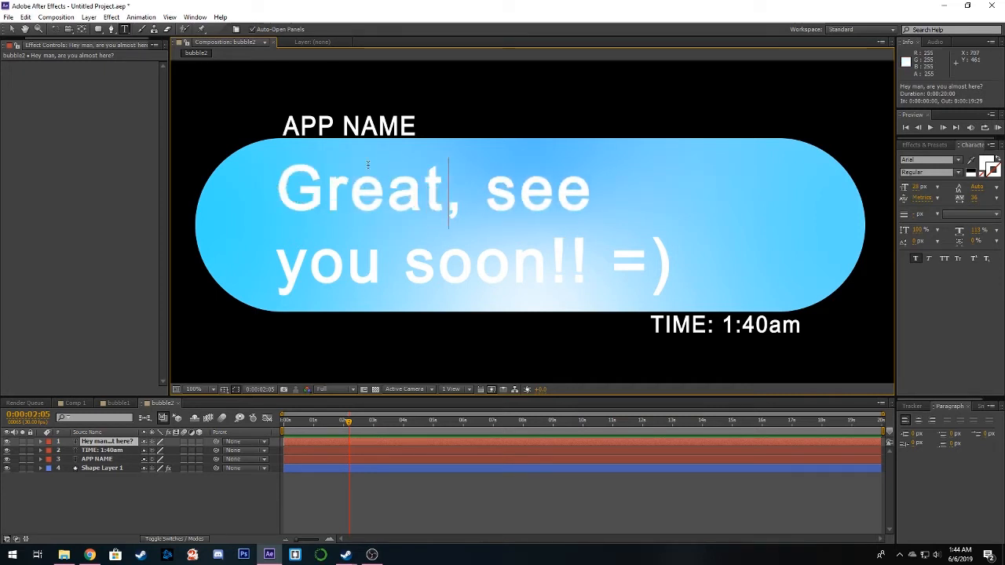
click(12, 30)
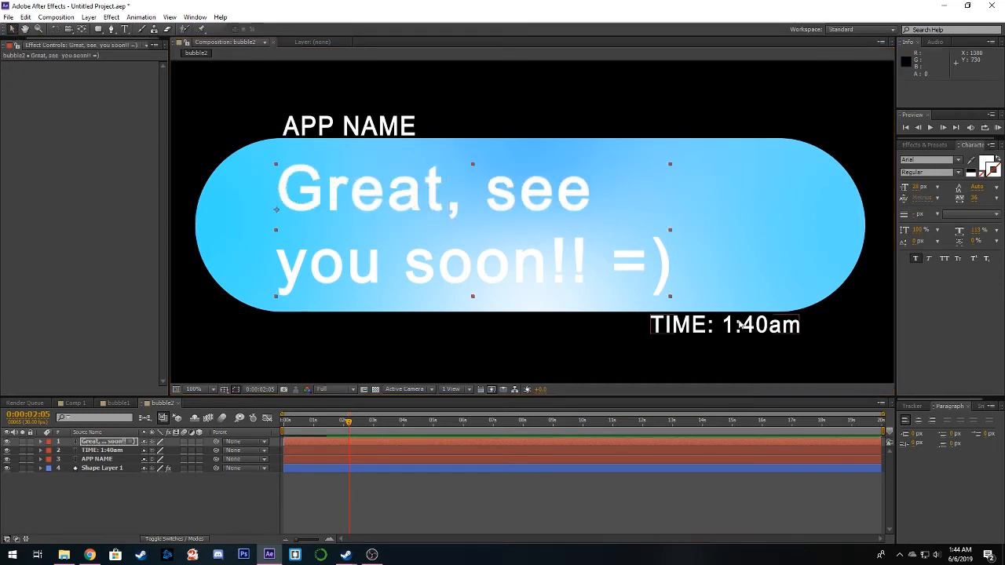
click(339, 495)
drag(349, 424, 325, 429)
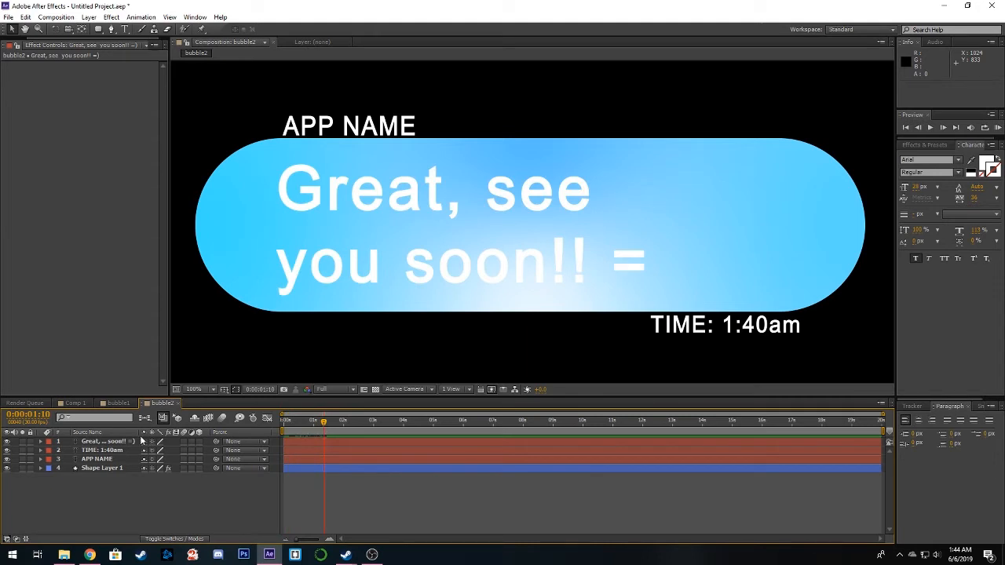
Step: Pre-compose all four layers of bubble2 into a new composition named bubble2, moving all attributes and opening it
click(118, 403)
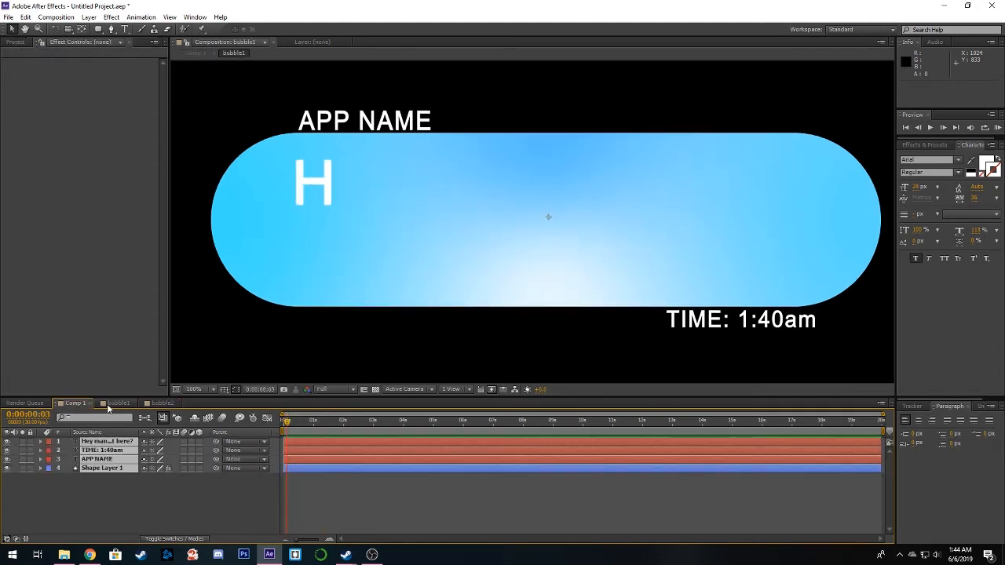
drag(128, 489, 107, 444)
click(161, 403)
right_click(108, 444)
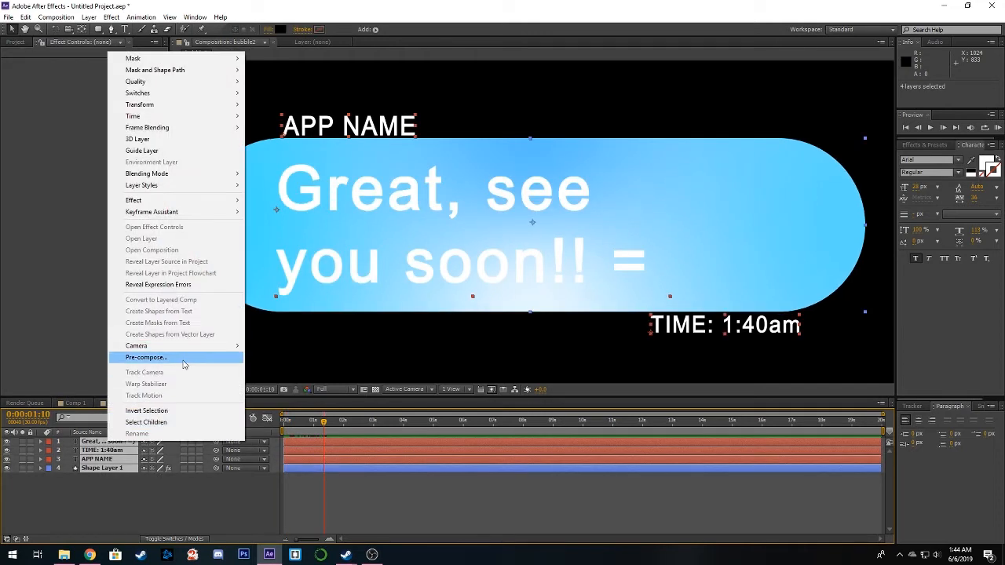
click(183, 359)
text(bubble2)
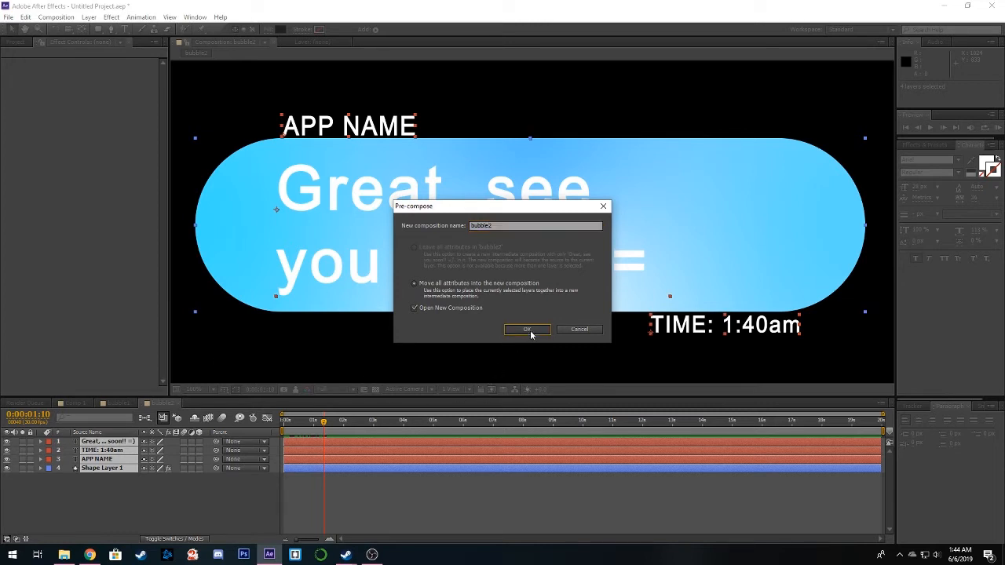
click(527, 329)
Step: Return to the bubble1 composition and copy all four of its layers
click(76, 403)
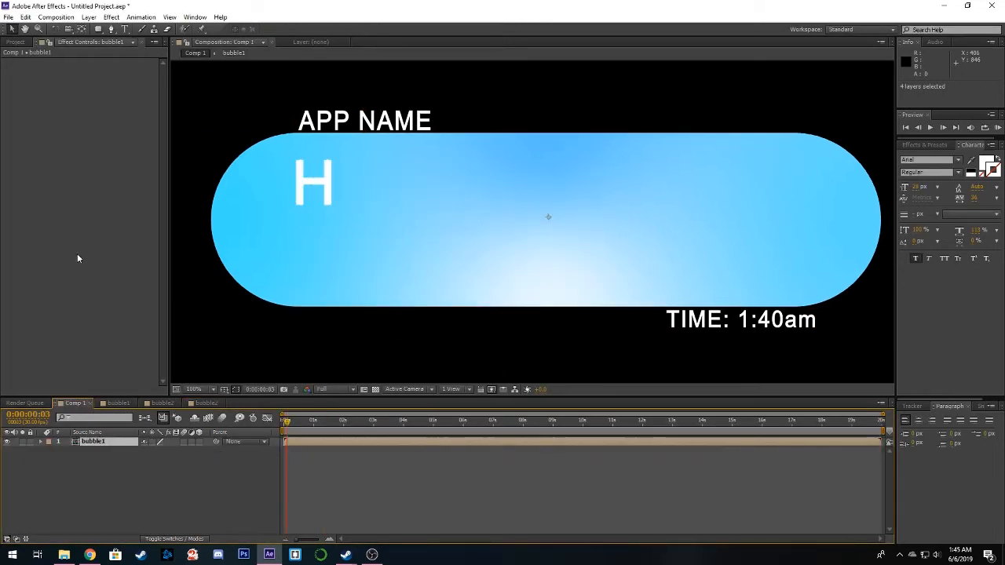
click(15, 42)
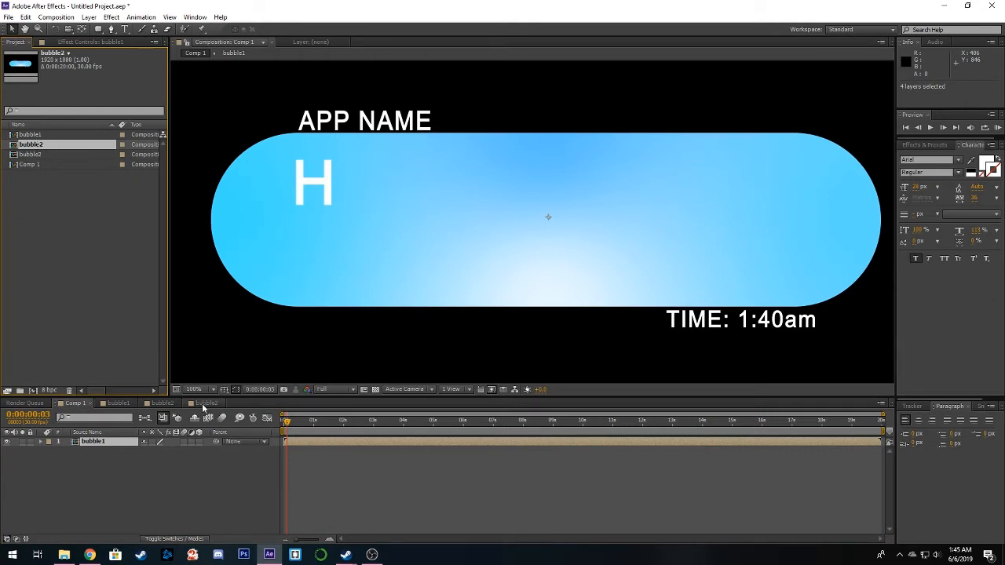
click(164, 405)
click(121, 406)
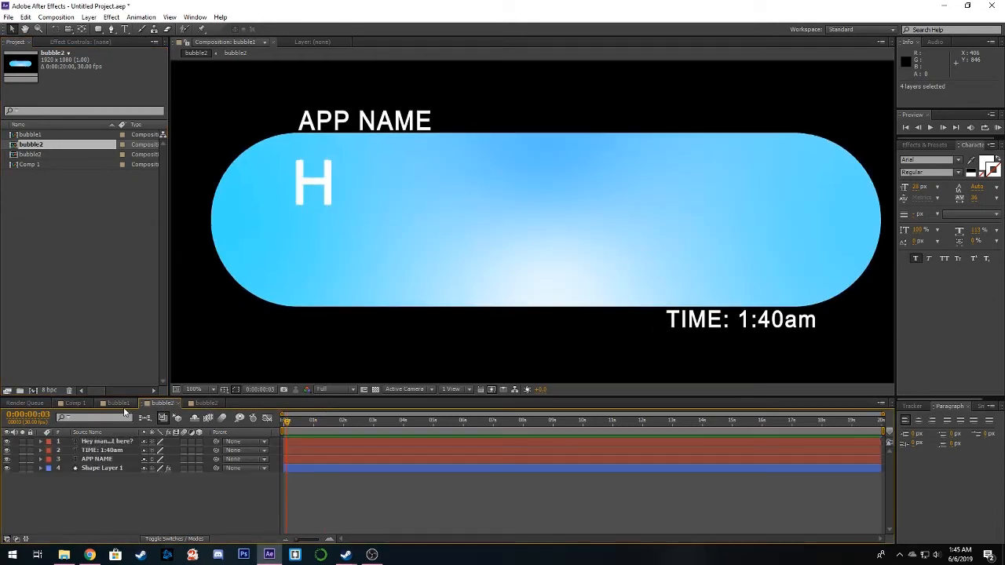
drag(140, 497, 89, 438)
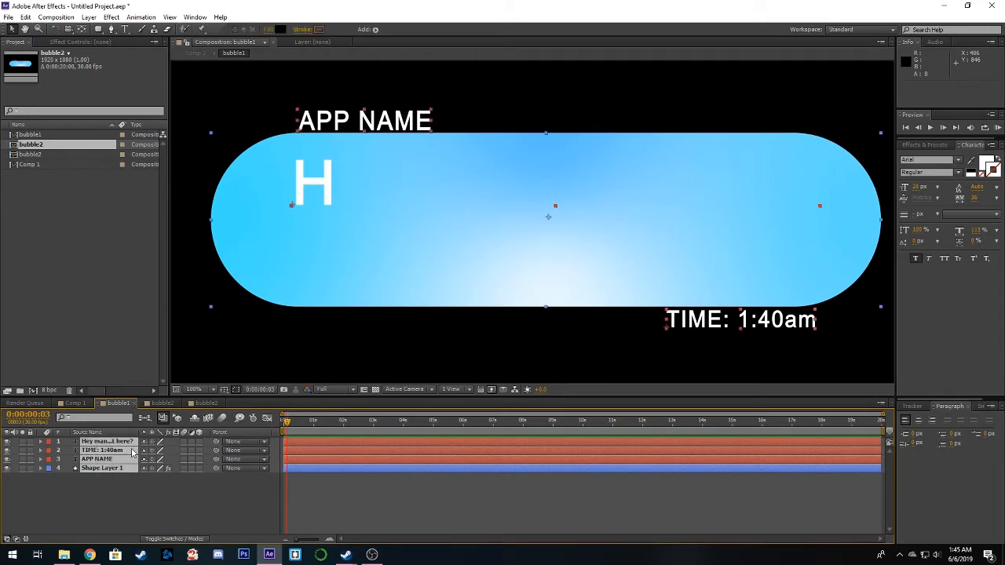
key(ctrl+c)
Step: Create a composition named bubble3 with the existing 1920 x 1080 px, 30 fps, 20-second settings and paste the four copied layers into it
click(56, 16)
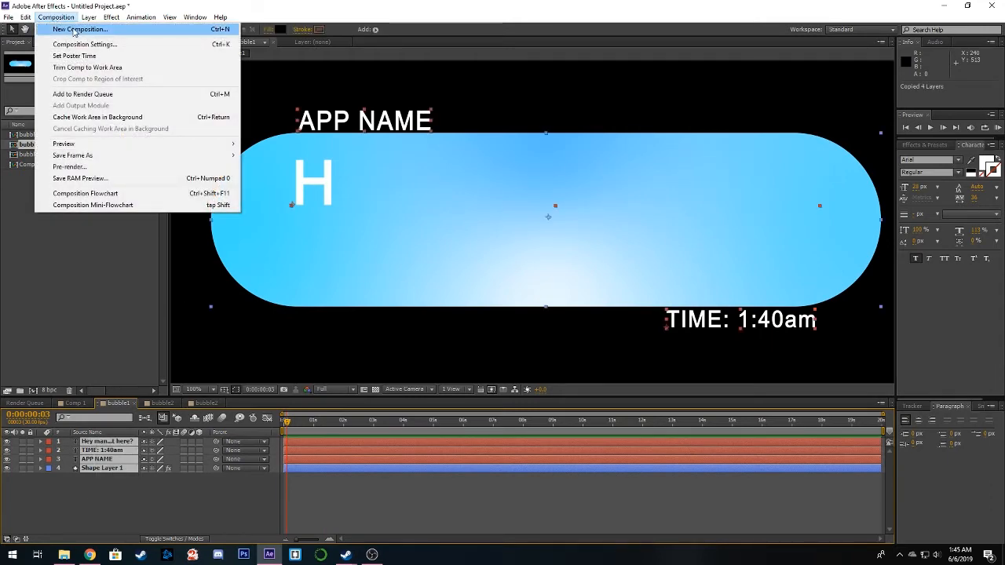
click(77, 29)
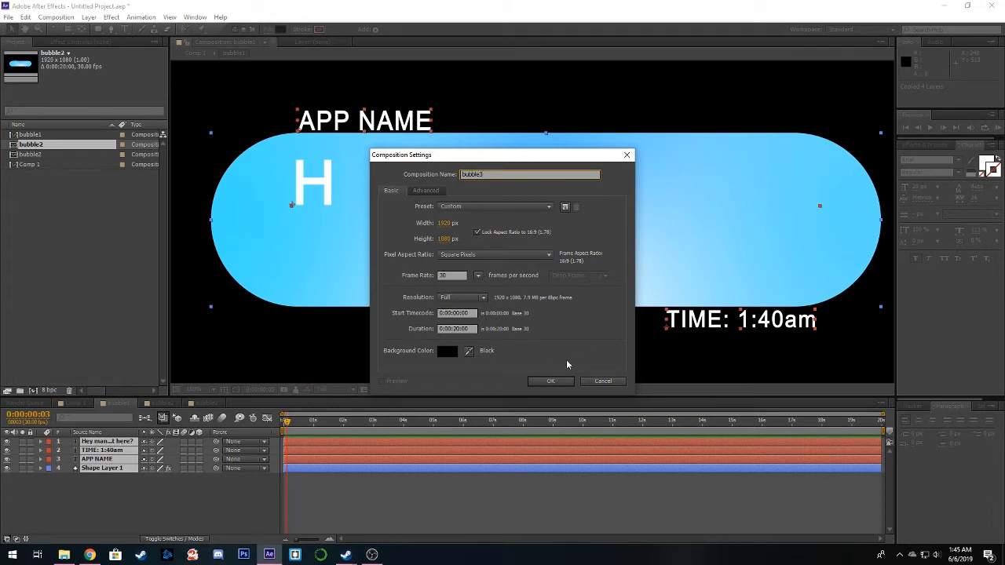
click(549, 383)
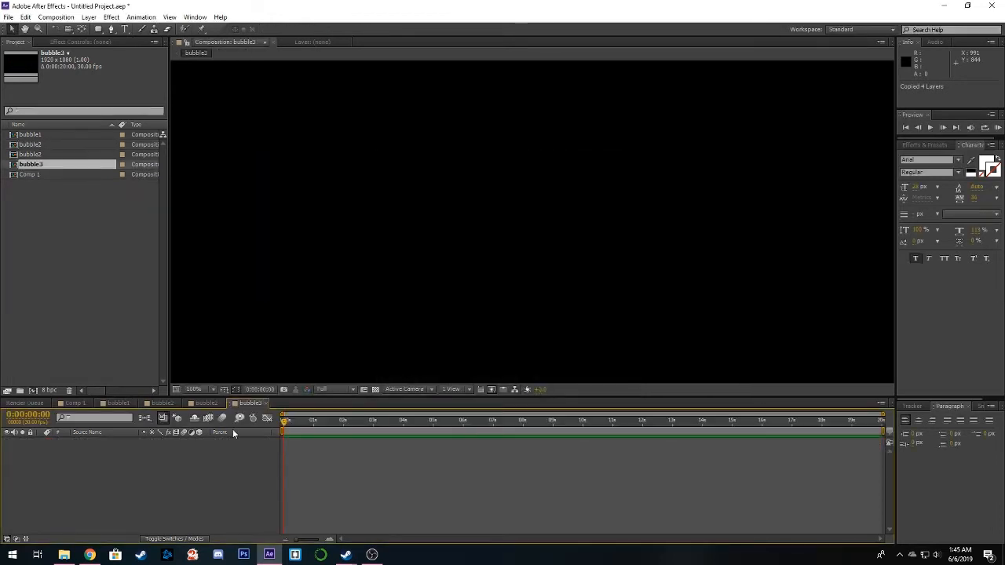
key(ctrl+v)
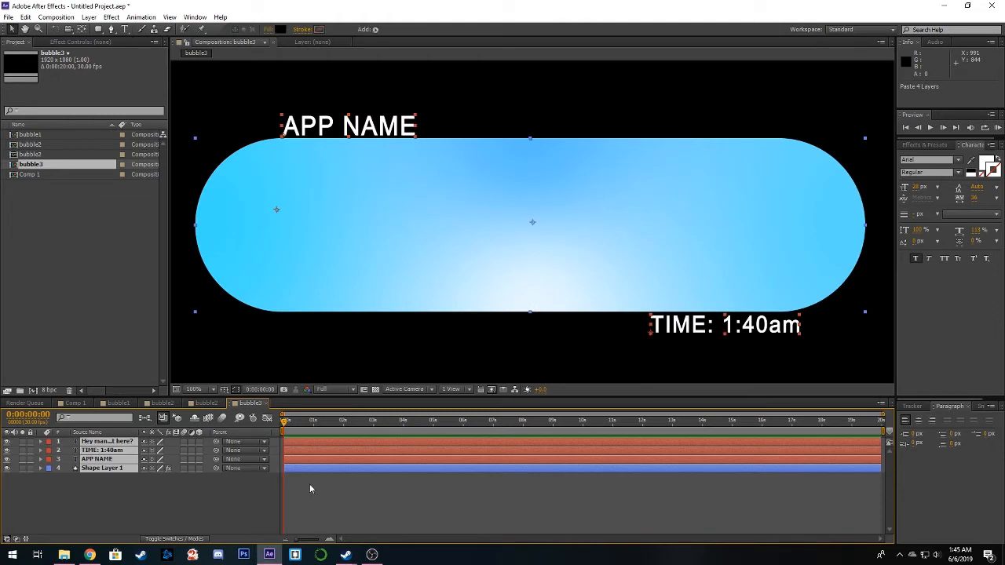
Step: Set the playhead to 0:00:01:10 in bubble3 and delete Animator 1 from the message text layer
drag(284, 424, 327, 432)
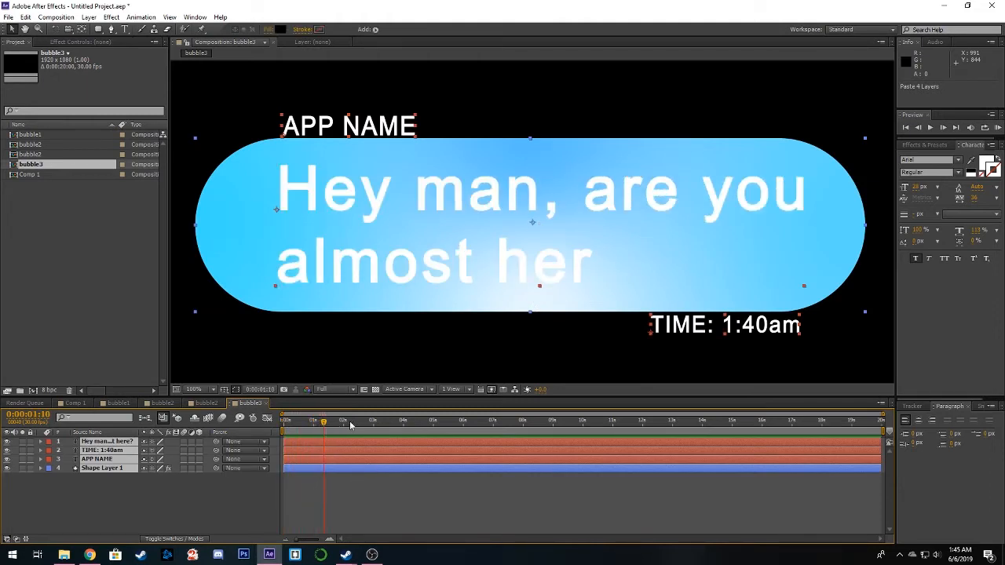
click(351, 503)
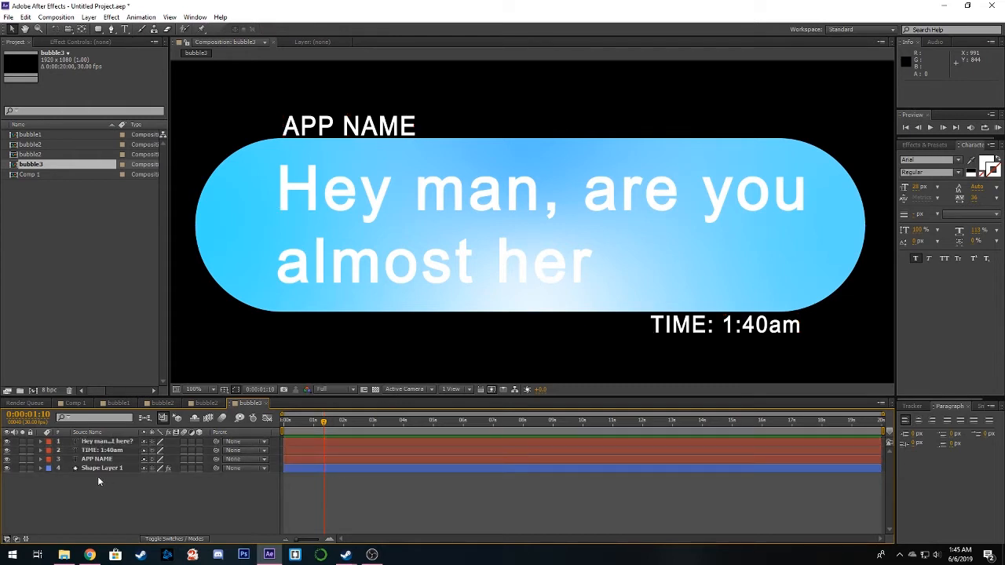
click(45, 443)
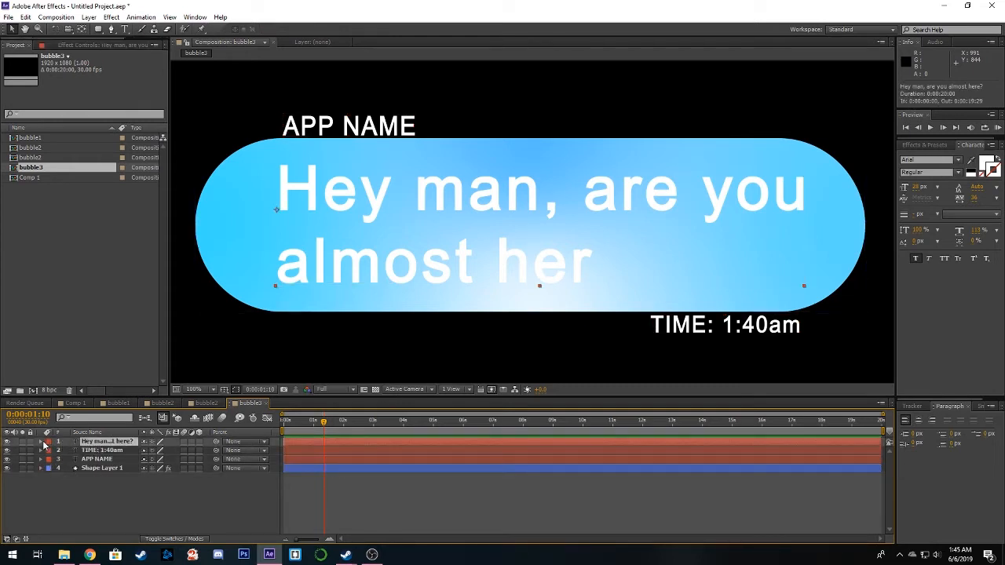
click(40, 443)
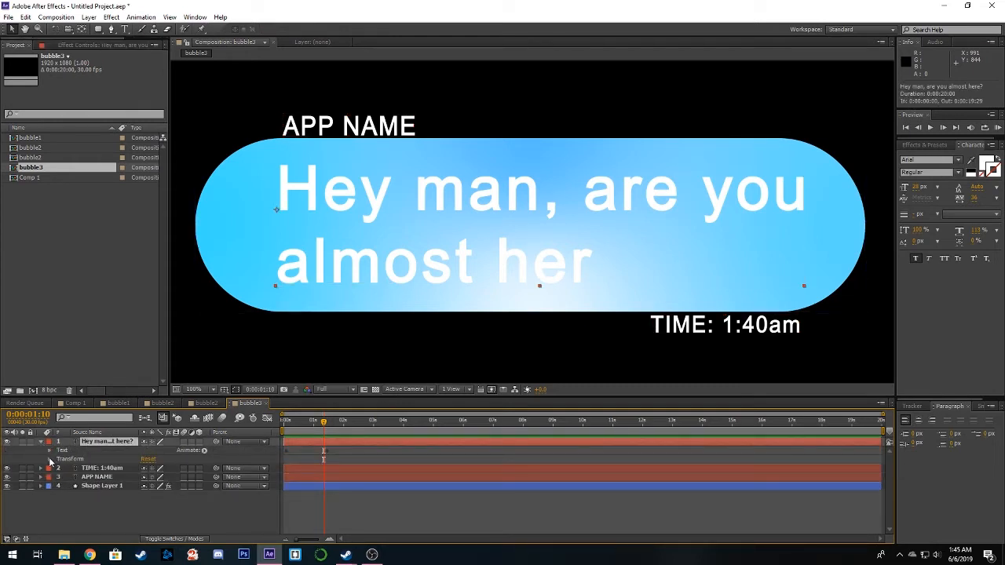
click(50, 459)
click(50, 459)
click(49, 450)
click(79, 487)
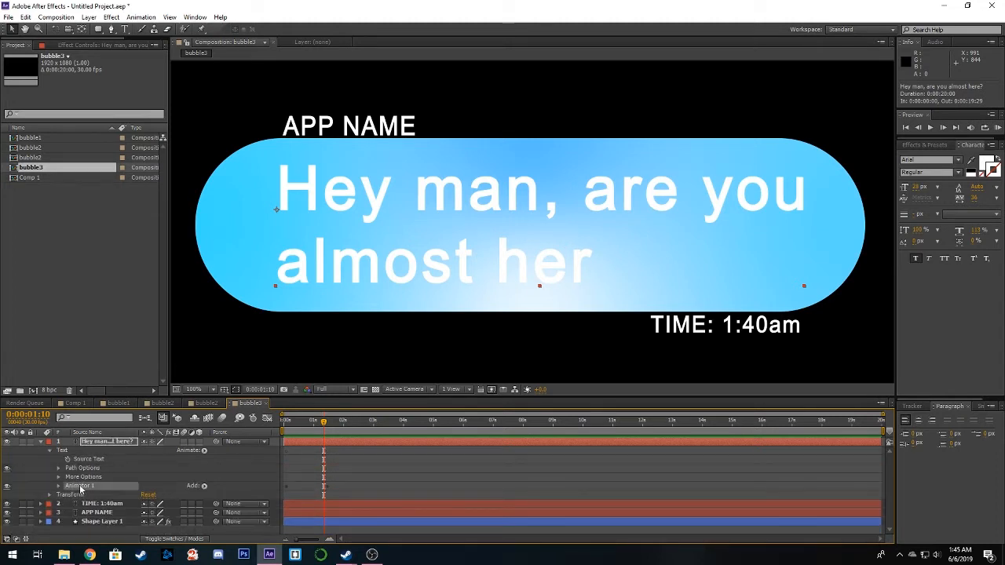
key(Delete)
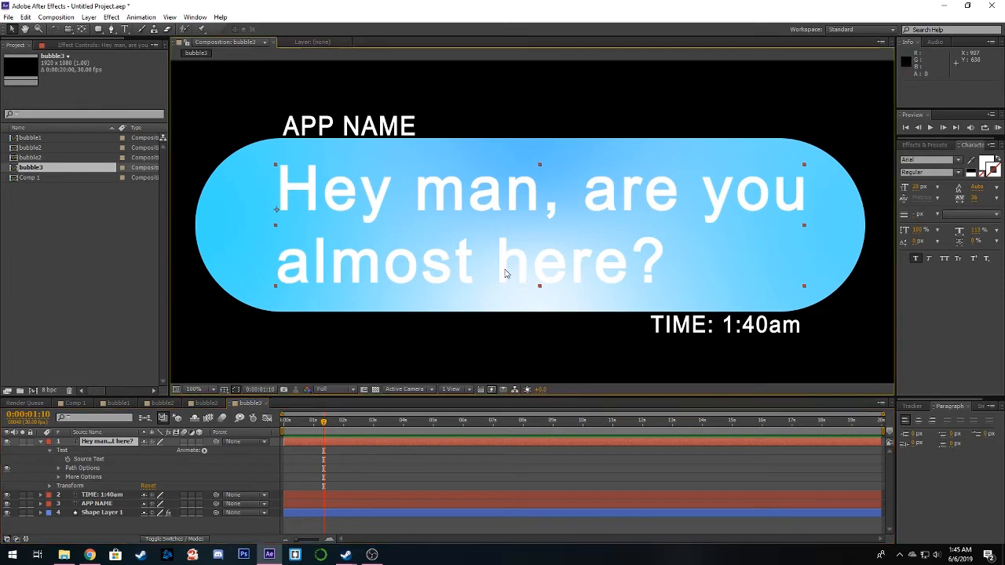
Step: Replace bubble3's message with "Hey man, I am leaving now.", breaking onto a second line before "leaving"
double_click(625, 273)
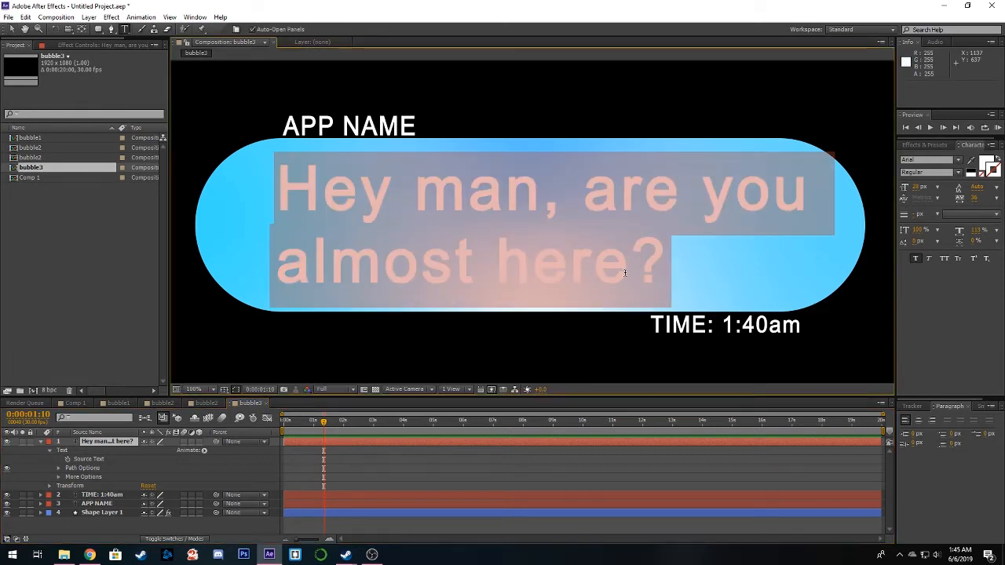
text(Hey mn)
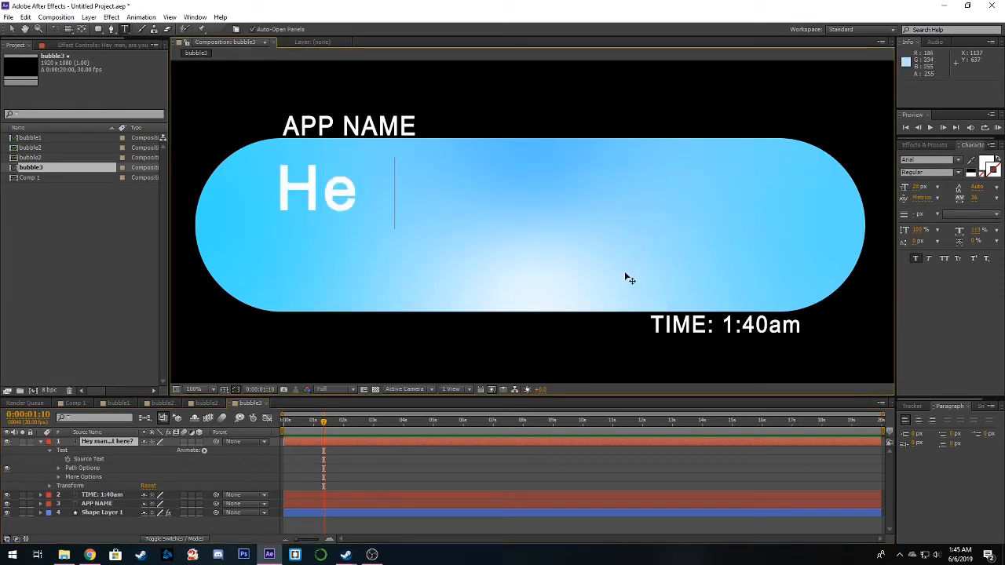
key(Left)
key(Delete)
text(an, I)
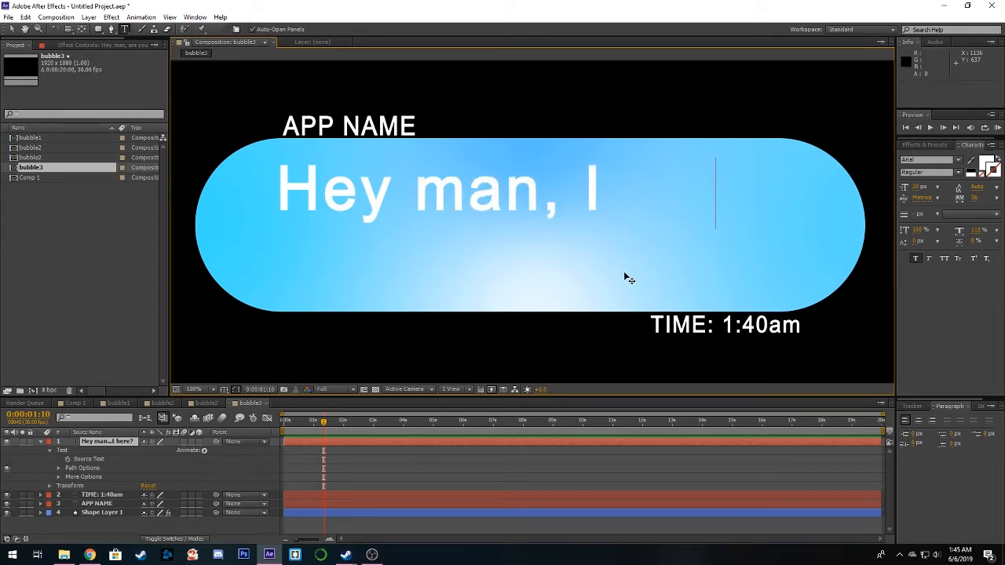
key(Return)
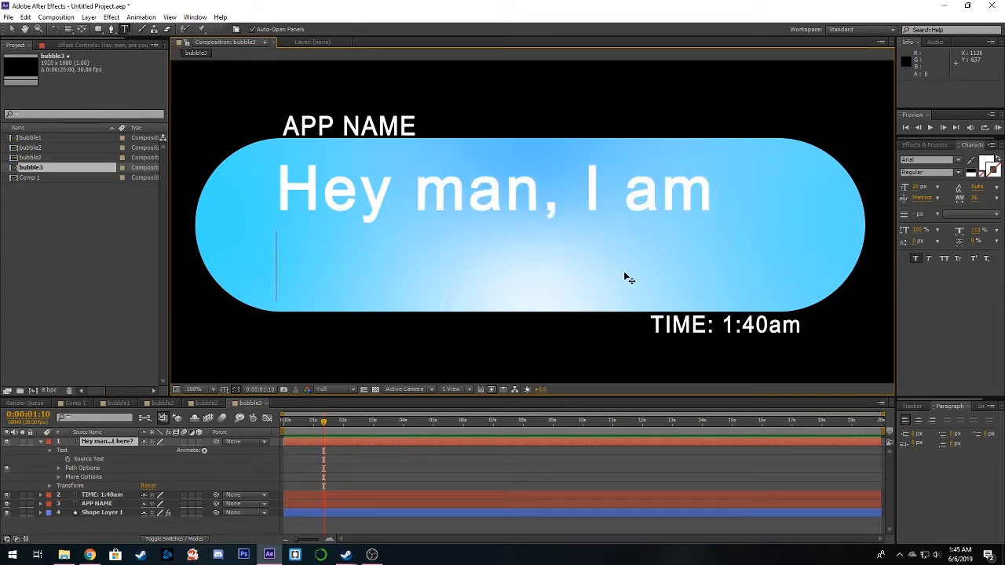
text(leaving n)
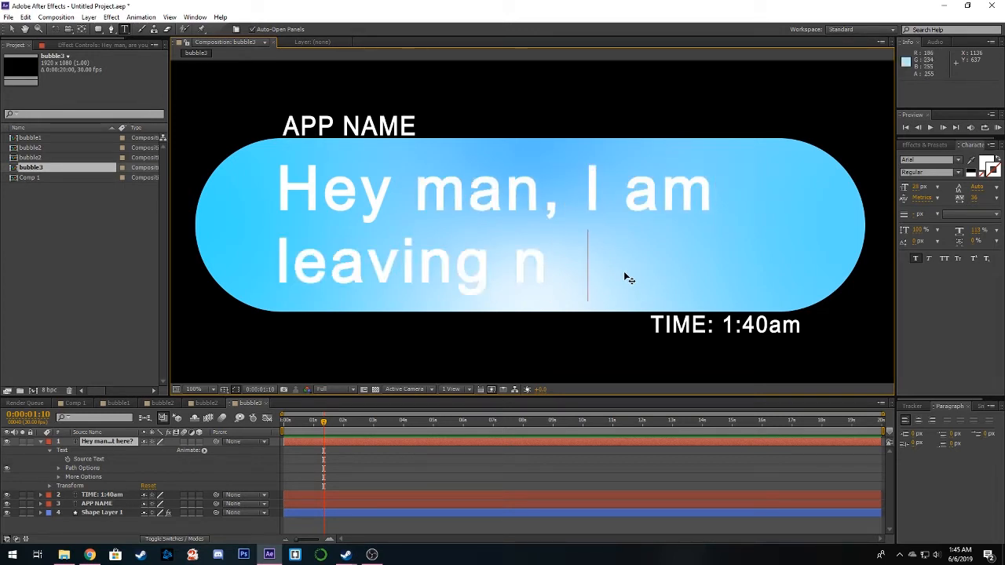
text(ow.)
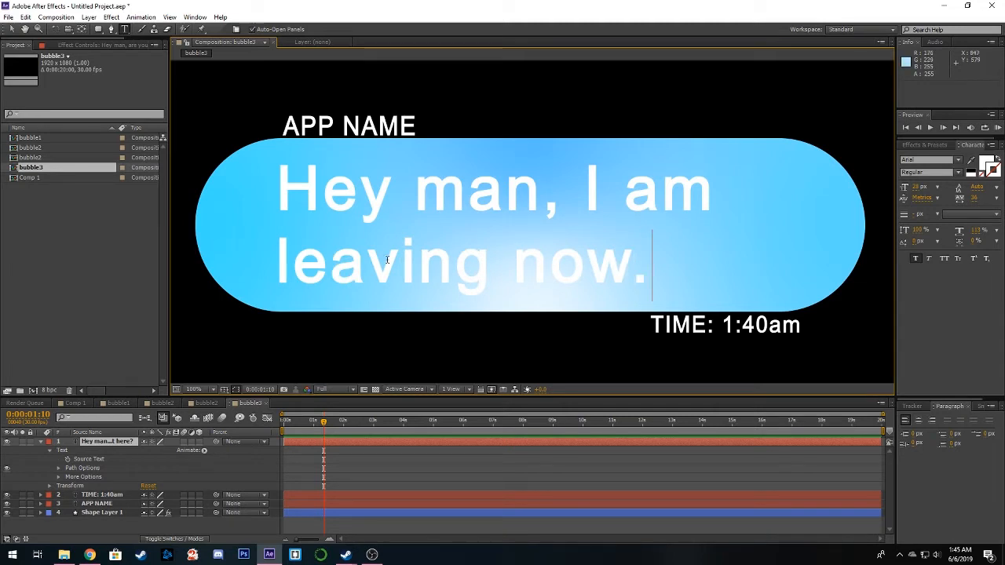
Step: Change Color 1 of Shape Layer 1's 4-Color Gradient in bubble3 to a neutral light grey
click(94, 513)
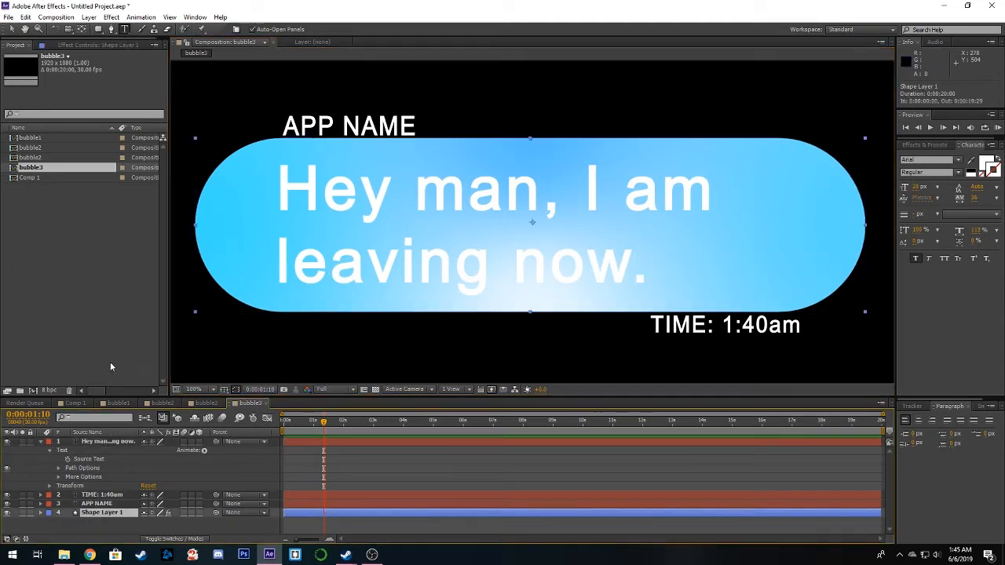
click(117, 526)
click(109, 513)
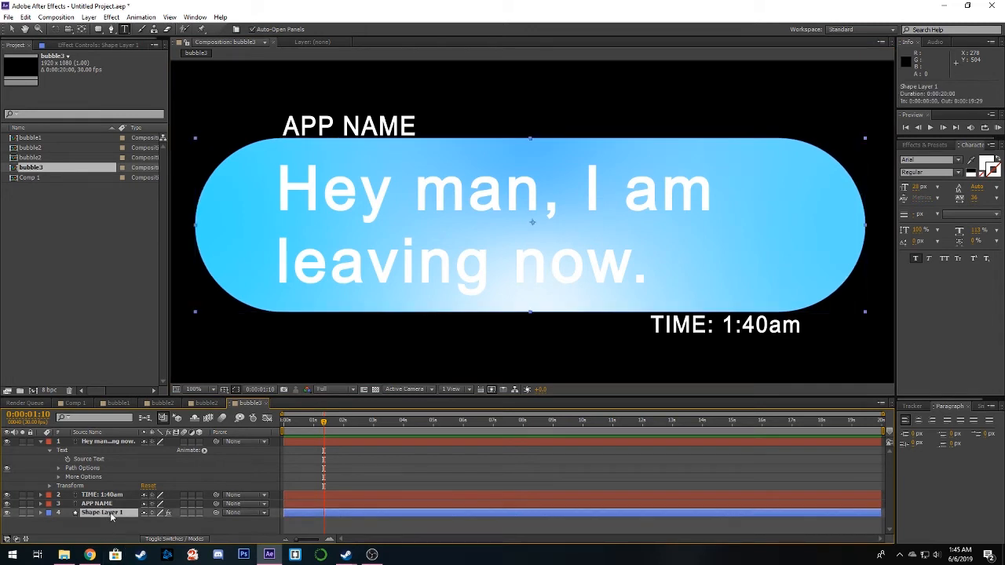
click(72, 45)
click(98, 92)
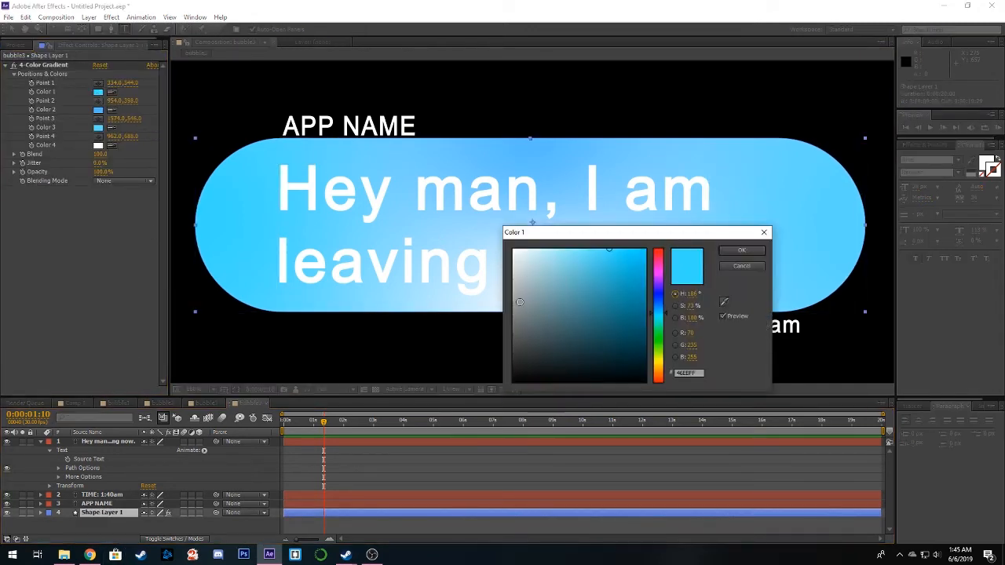
click(515, 306)
drag(518, 300, 503, 290)
click(742, 251)
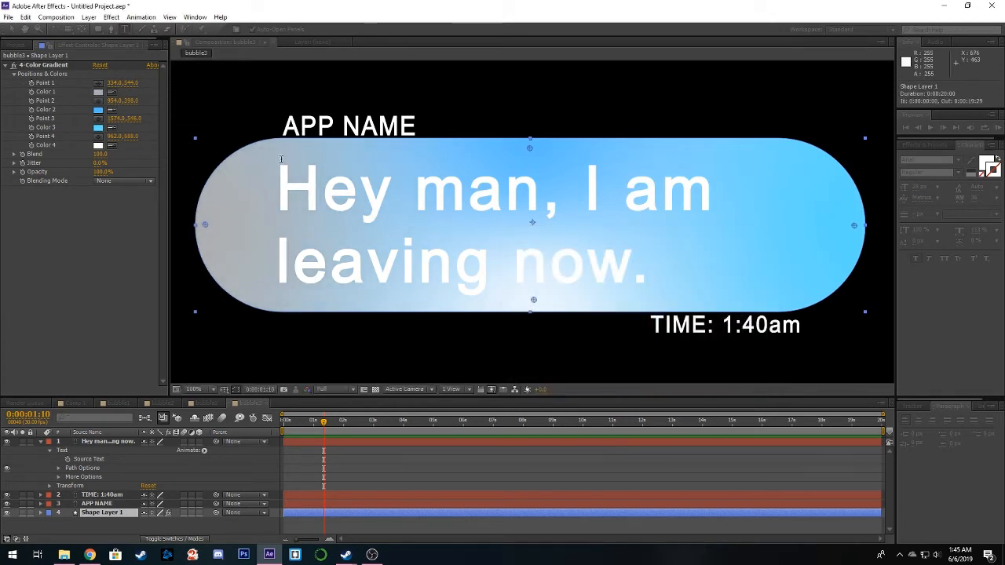
Step: Change Color 2 of Shape Layer 1's 4-Color Gradient to grey A7A7A7 and Color 3 to a darker neutral grey, about 969696
click(98, 110)
click(508, 297)
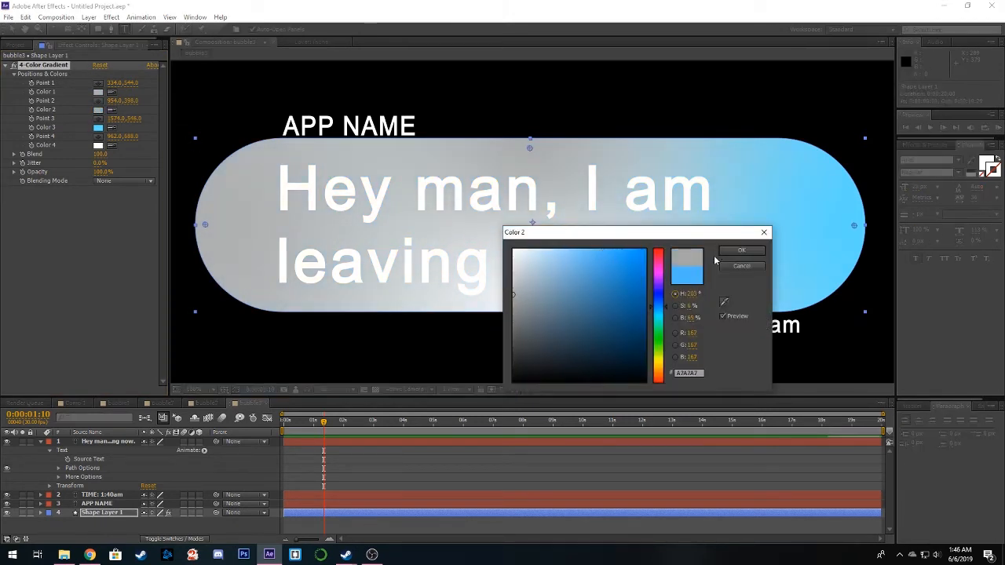
click(741, 251)
click(98, 127)
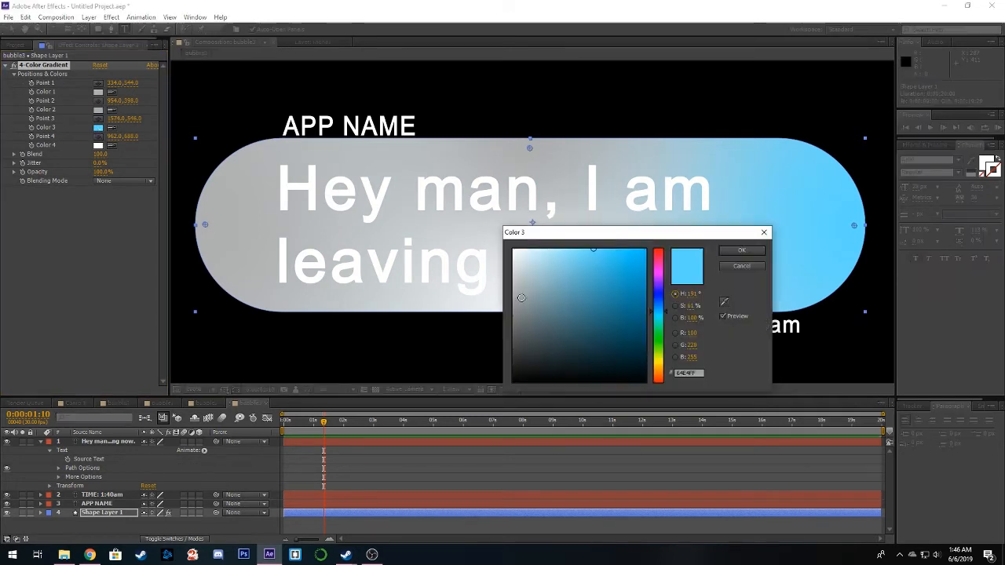
drag(521, 298, 503, 303)
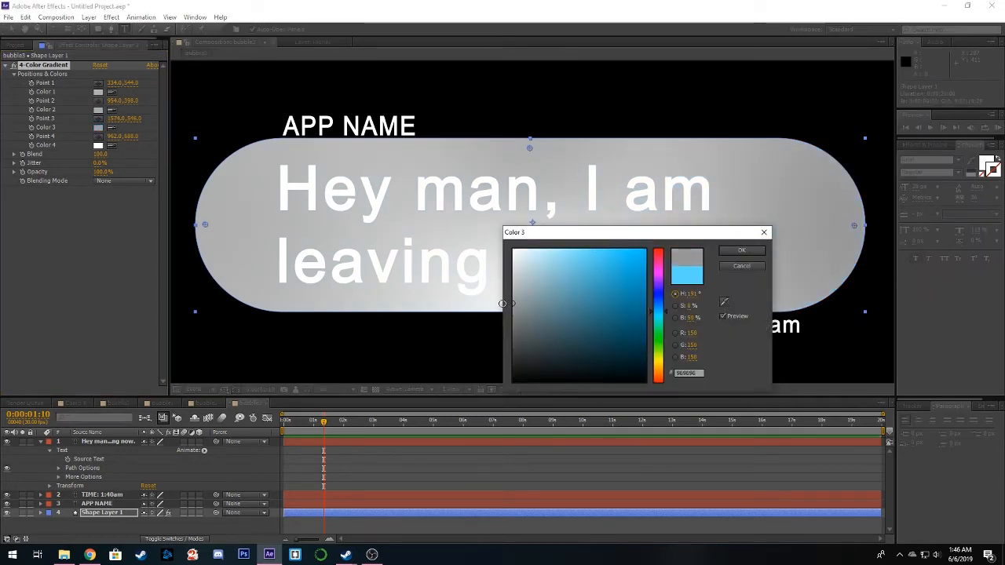
click(743, 253)
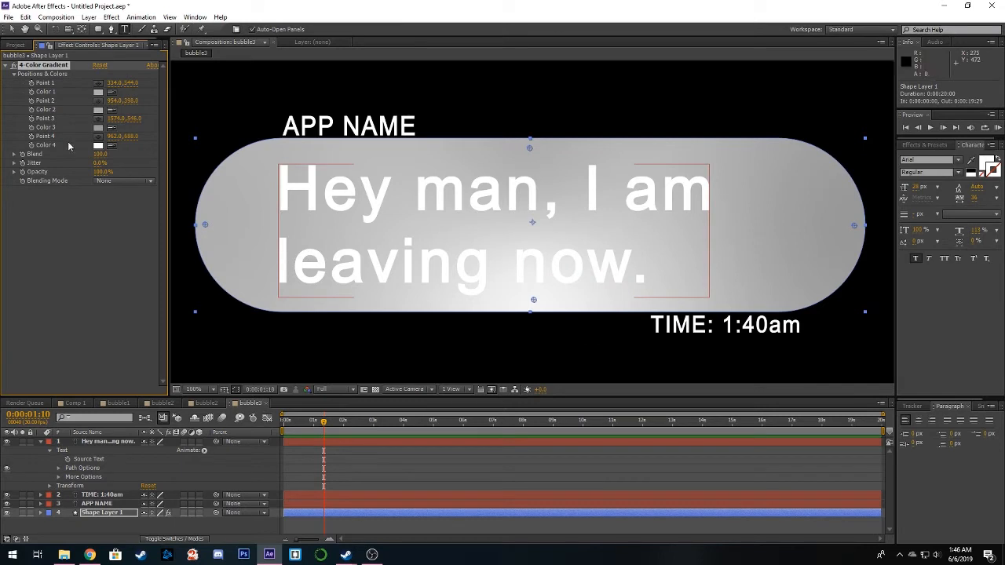
Step: Darken the gradient's Color 1 slightly and set Color 2 to a darker grey, about 818181
click(98, 91)
drag(509, 307, 507, 312)
click(739, 252)
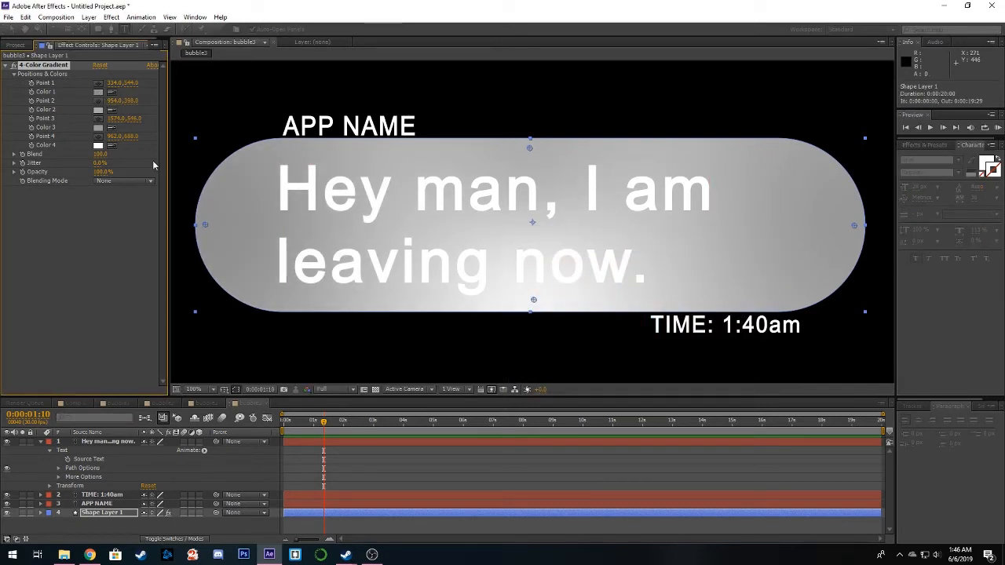
click(99, 110)
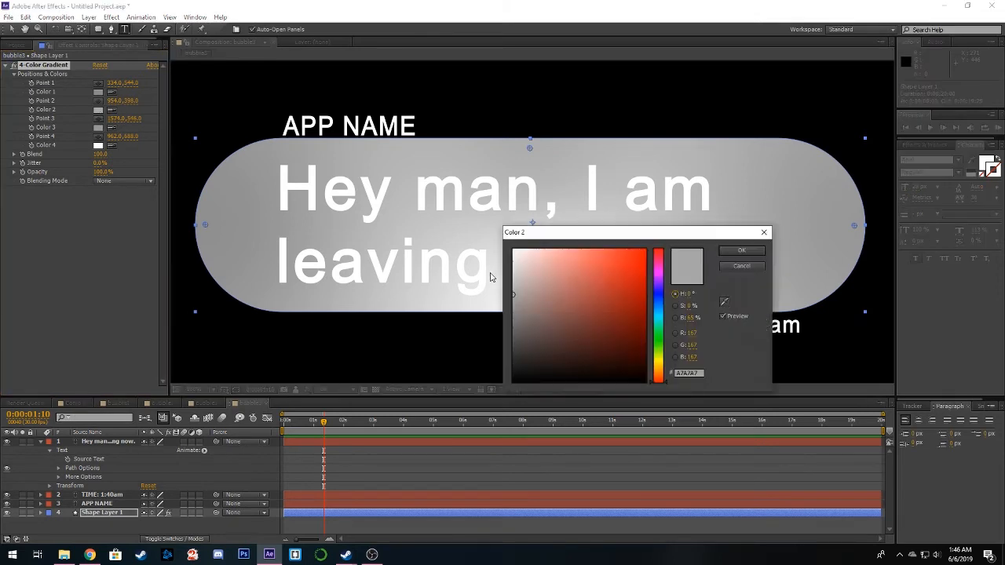
drag(518, 295, 499, 315)
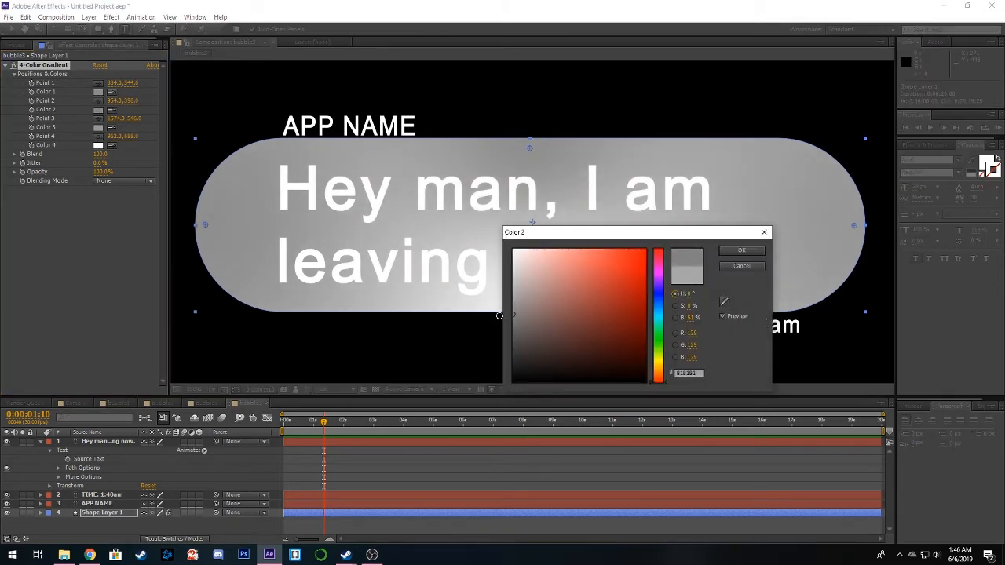
click(742, 251)
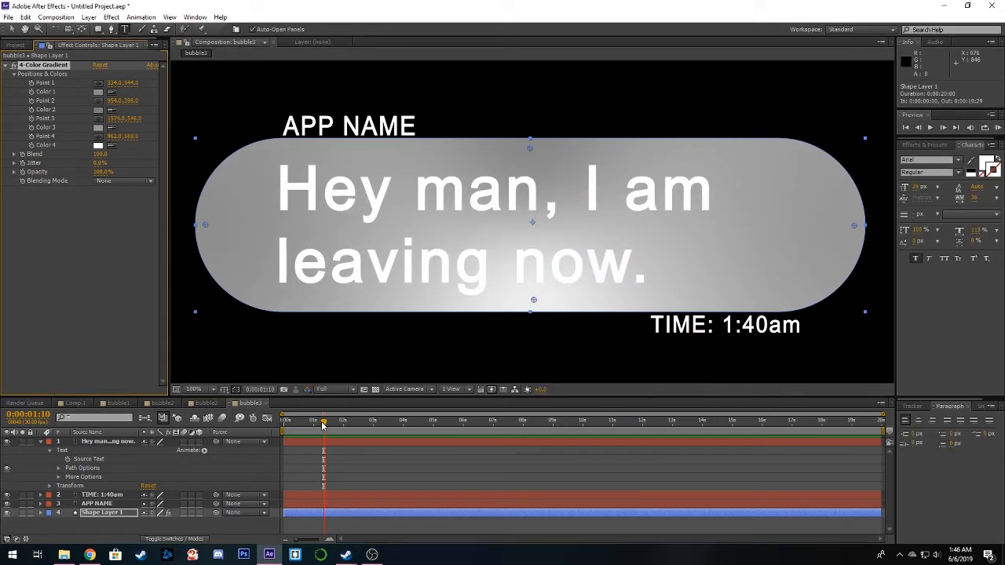
Step: Pre-compose all four layers of bubble3 into a new composition named bubble3, moving all attributes and opening it
key(space)
key(space)
click(40, 442)
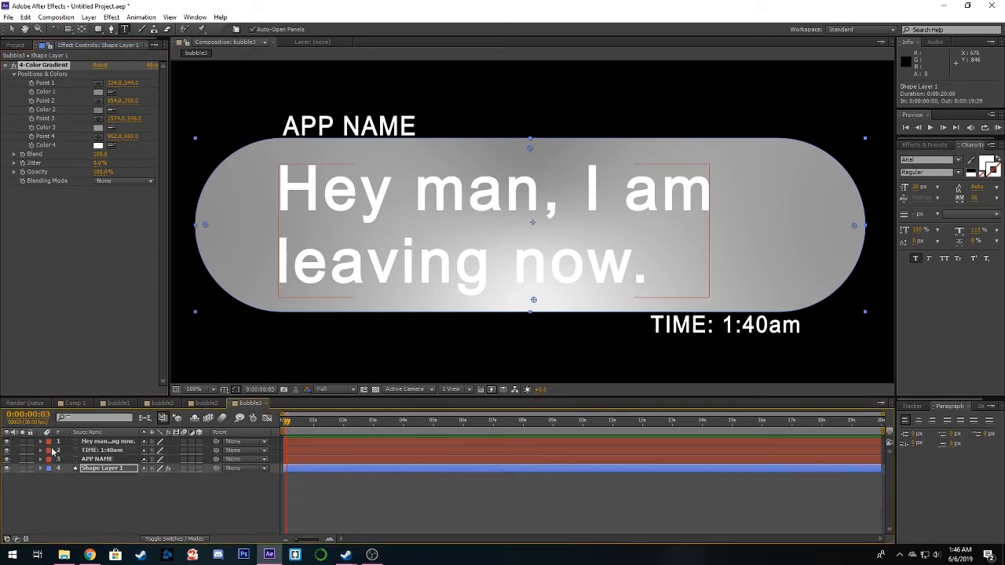
drag(156, 493, 108, 442)
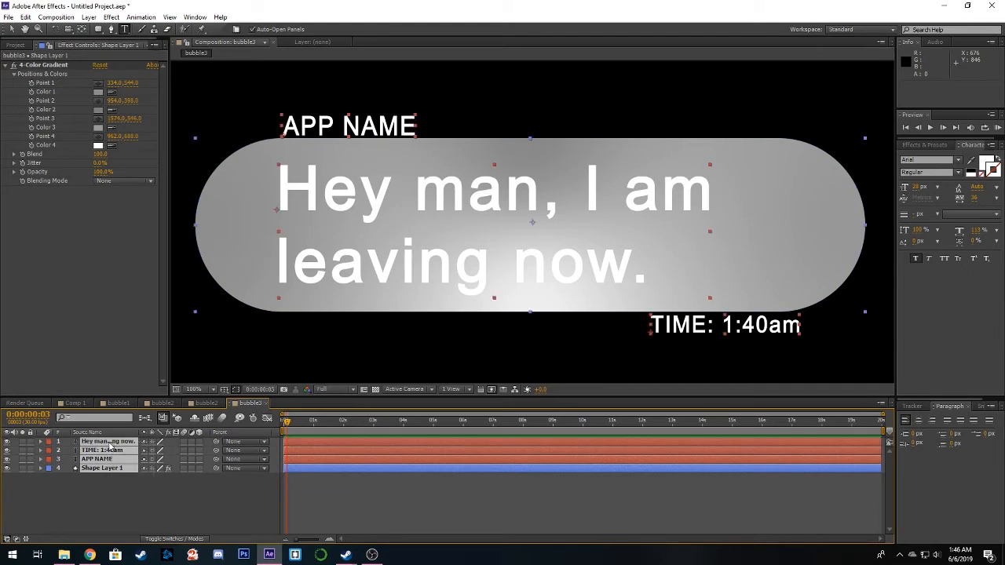
right_click(110, 443)
click(149, 358)
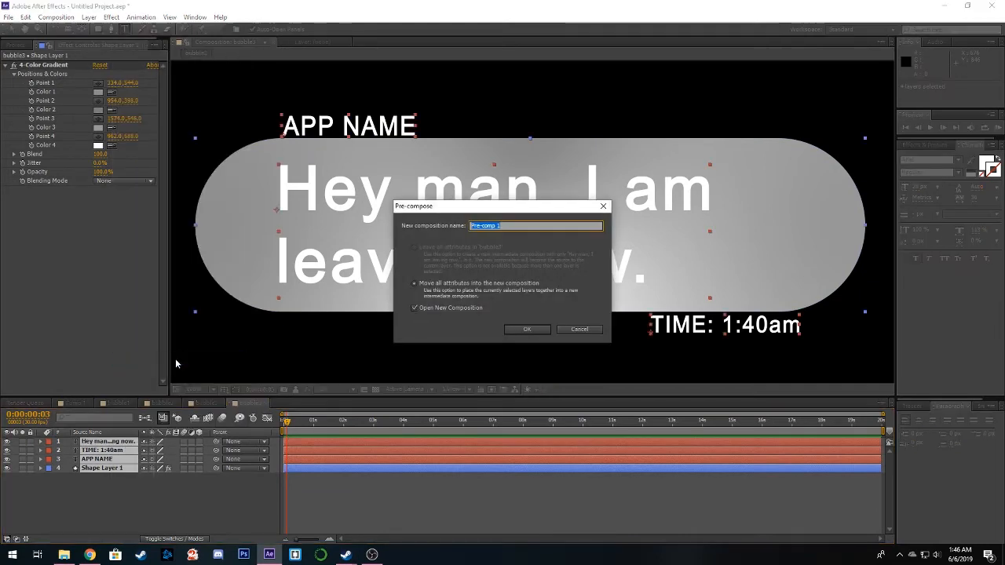
text(bubble3)
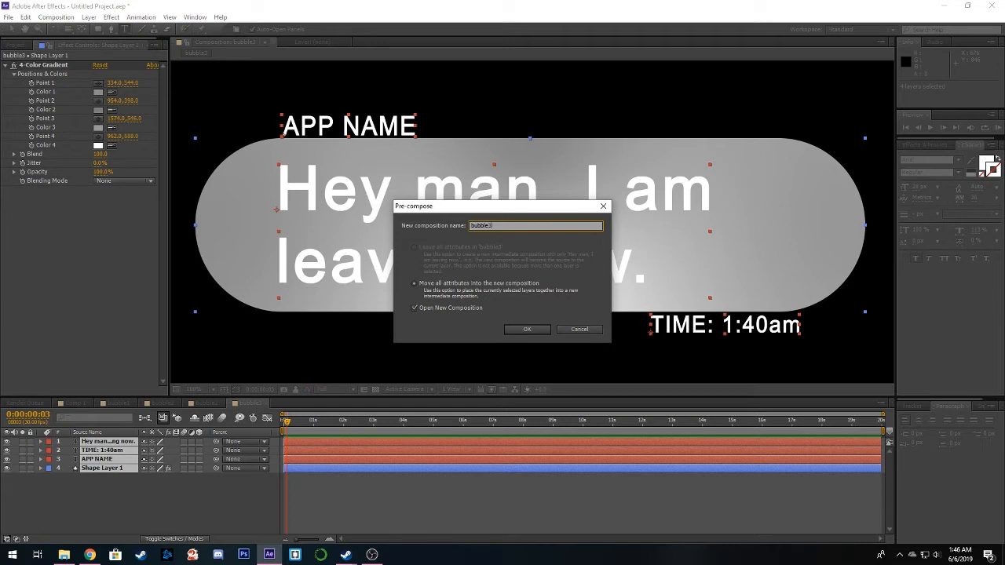
click(524, 330)
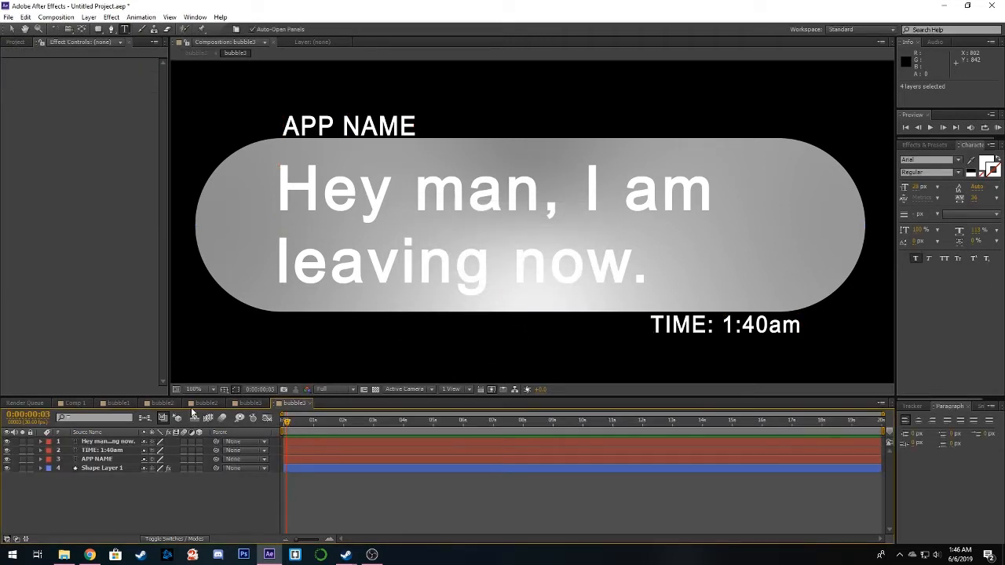
Step: Delete the bubble1 layer from Comp 1
click(75, 403)
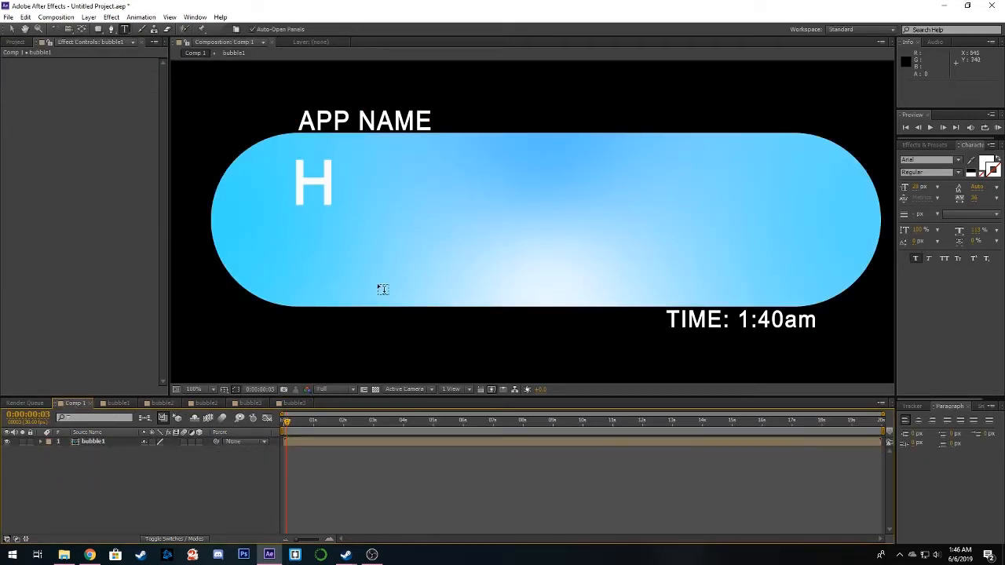
scroll(383, 289, down, 1)
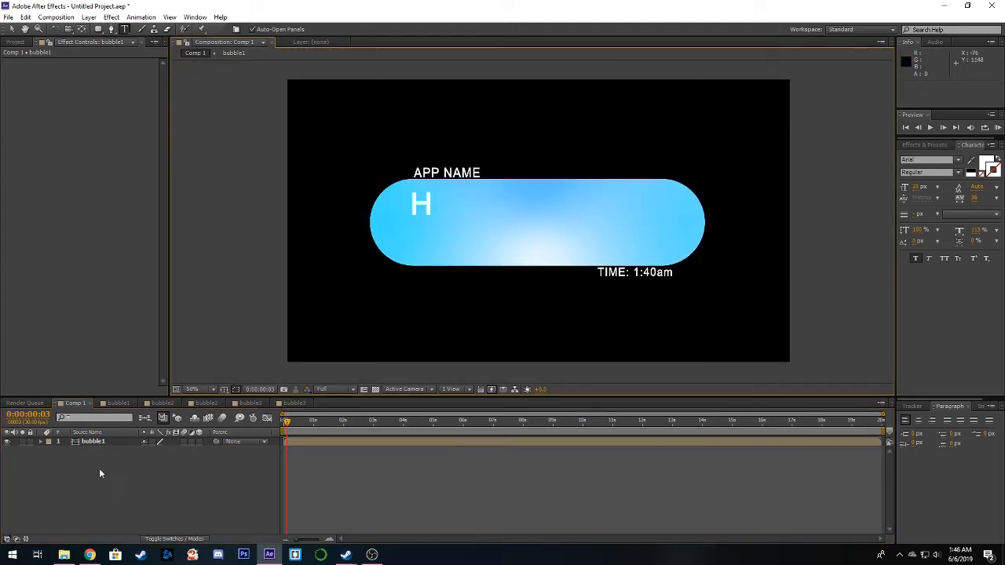
click(102, 443)
key(Delete)
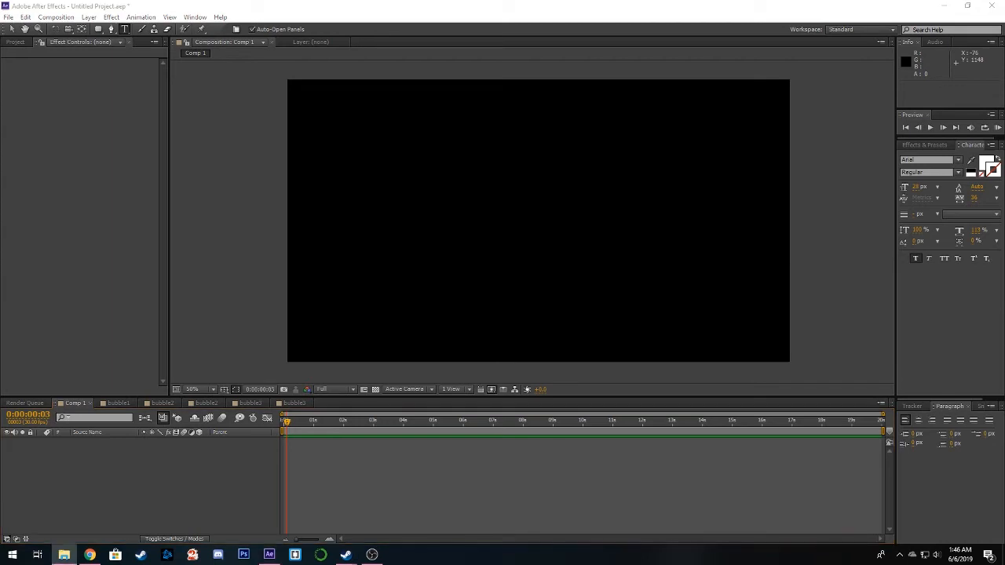
Step: Import the Man Texting On The Street stock footage into Comp 1 and scale it to fill the frame
drag(1004, 204, 91, 184)
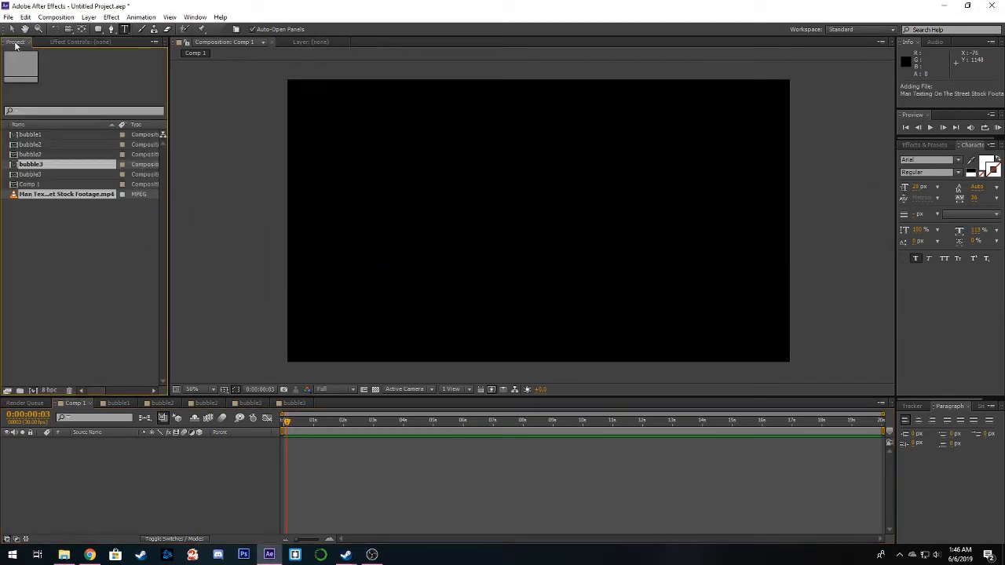
drag(58, 198, 303, 442)
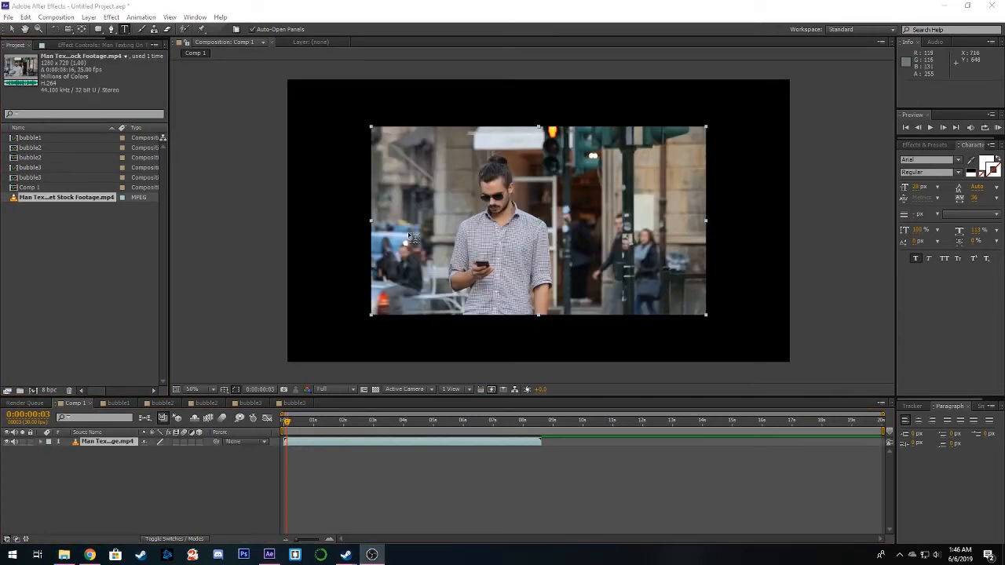
click(12, 29)
drag(490, 230, 476, 227)
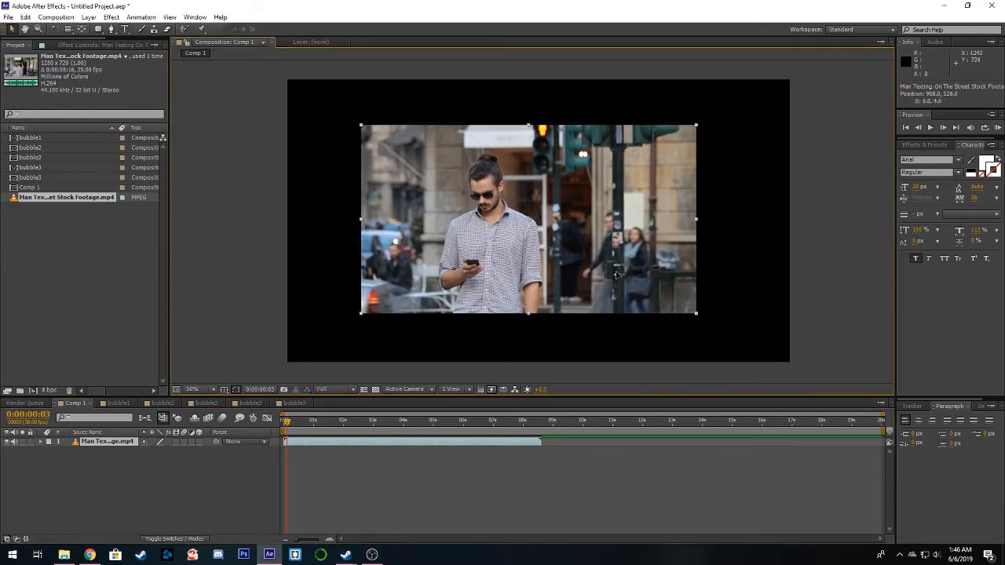
drag(690, 311, 790, 366)
click(819, 331)
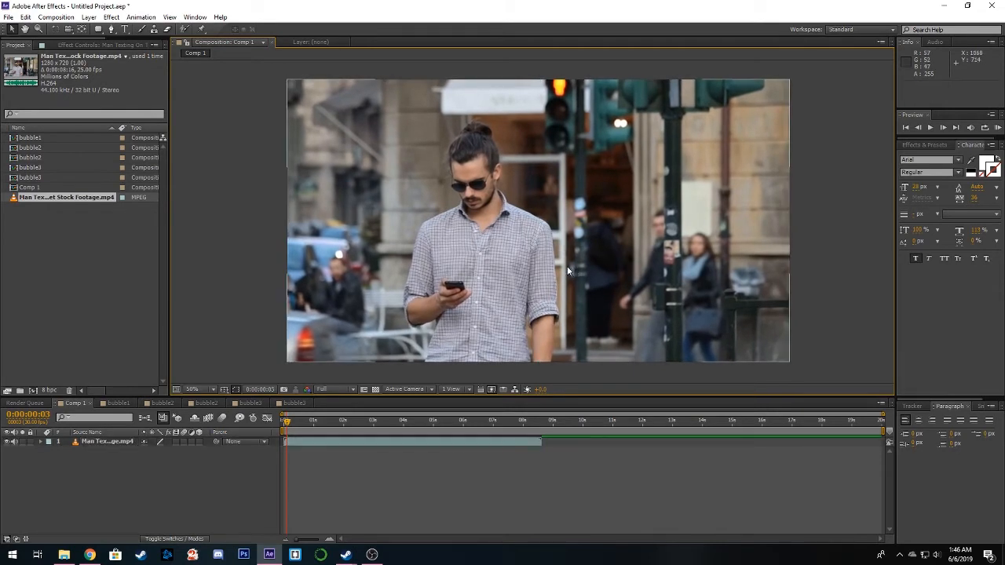
Step: Add bubble1 above the footage in Comp 1, scale it to about 46%, and place it beside the man at about 1326, 620
scroll(567, 267, up, 1)
scroll(500, 226, down, 1)
drag(508, 244, 484, 255)
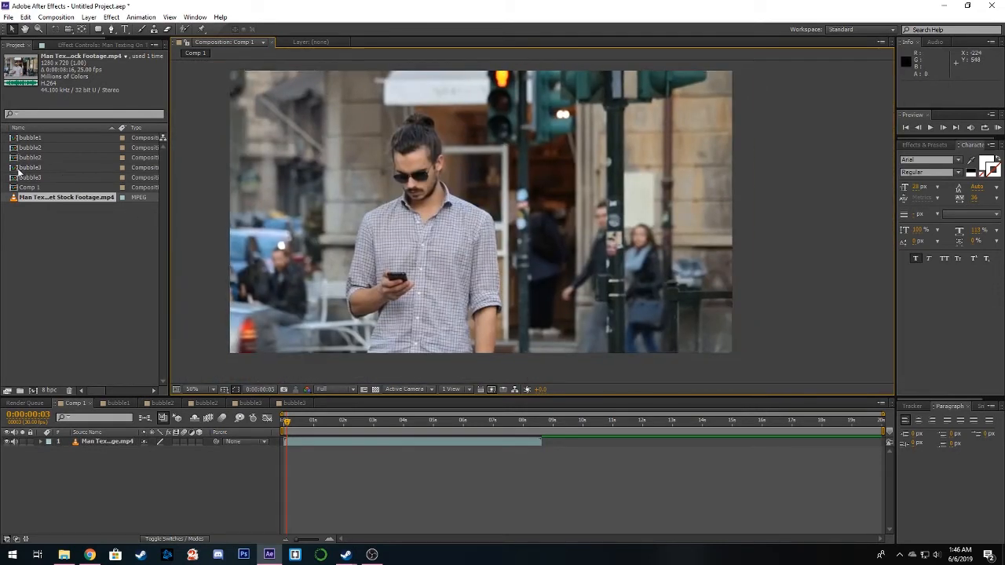
click(39, 138)
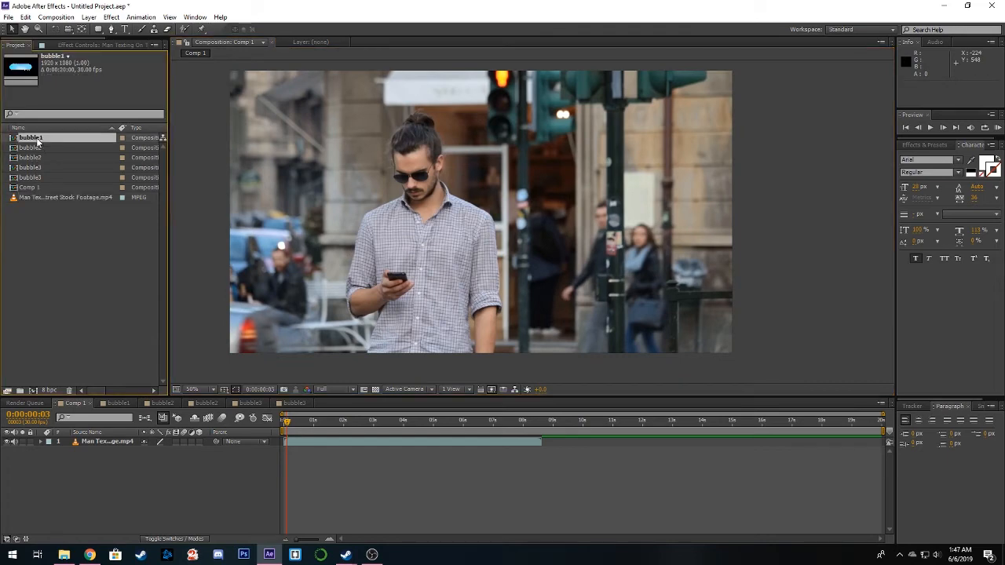
drag(31, 144, 483, 213)
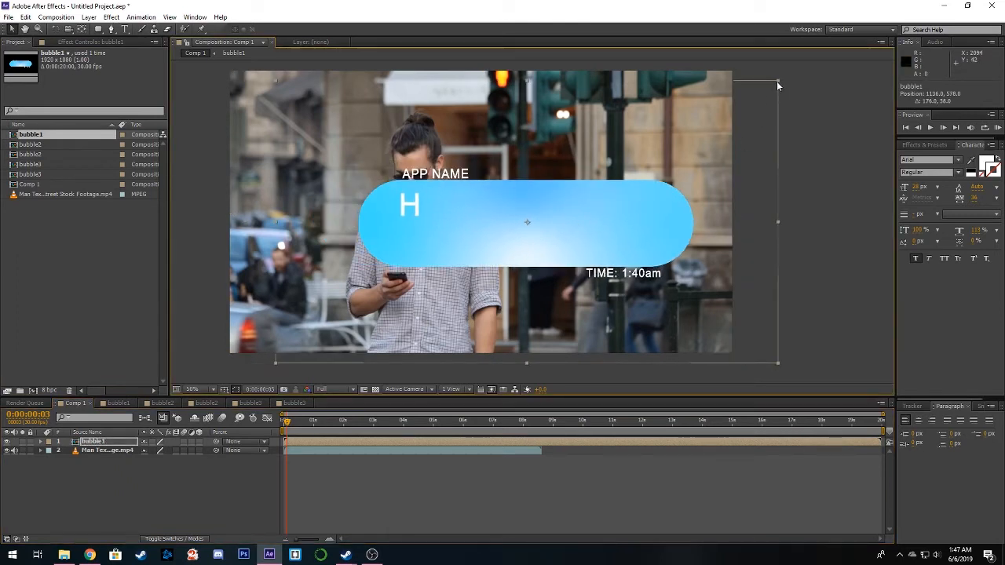
drag(777, 81, 651, 161)
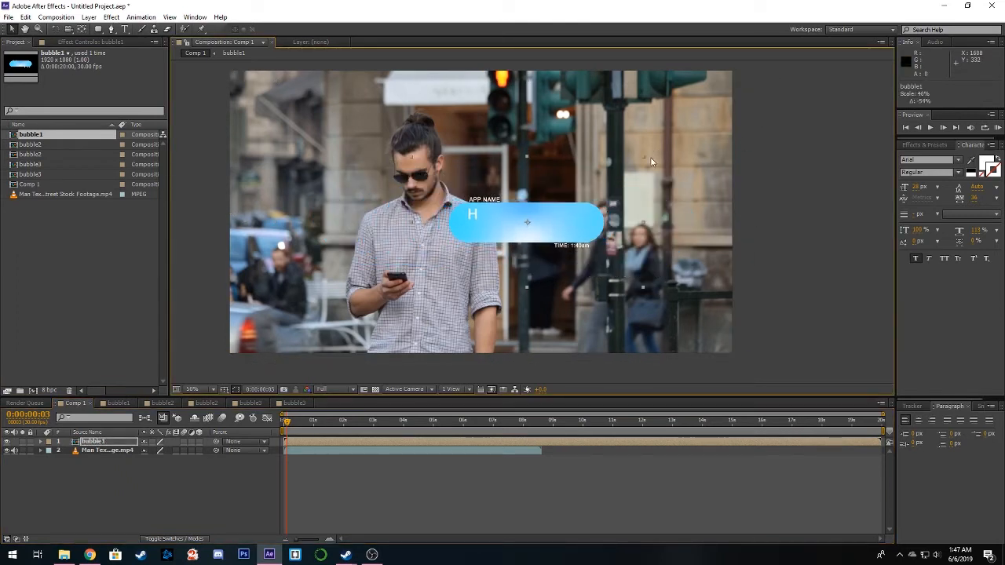
drag(540, 224, 590, 234)
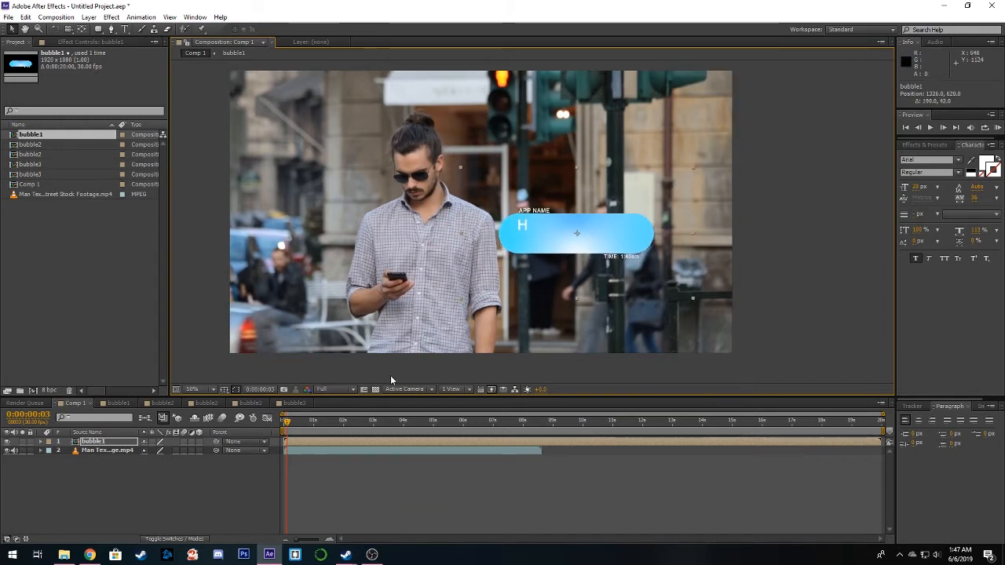
Step: Shift the bubble1 layer in time to start at 0:00:00:19 and park the playhead at 0:00:00:20
drag(287, 424, 296, 431)
scroll(384, 287, up, 2)
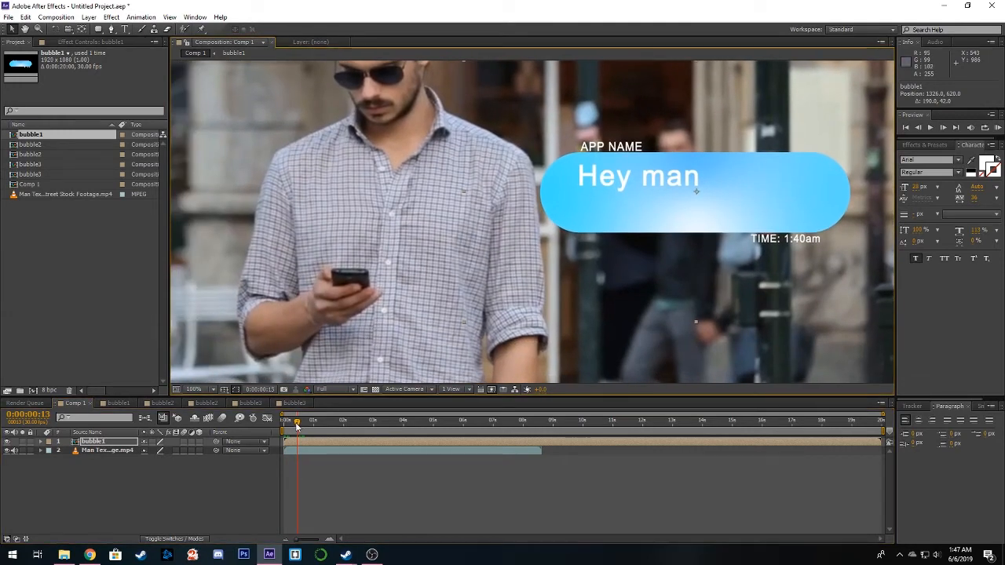
drag(296, 424, 337, 441)
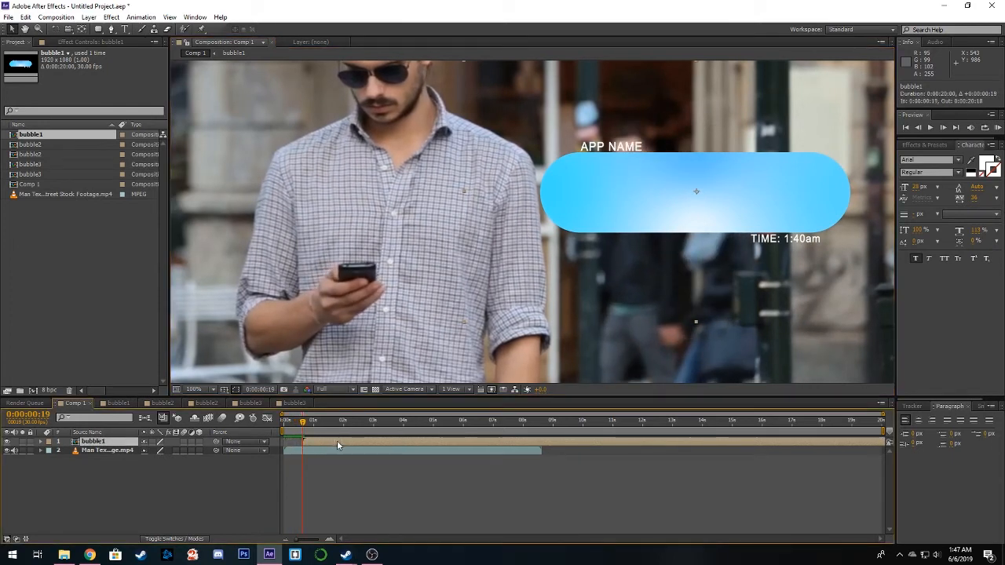
click(301, 425)
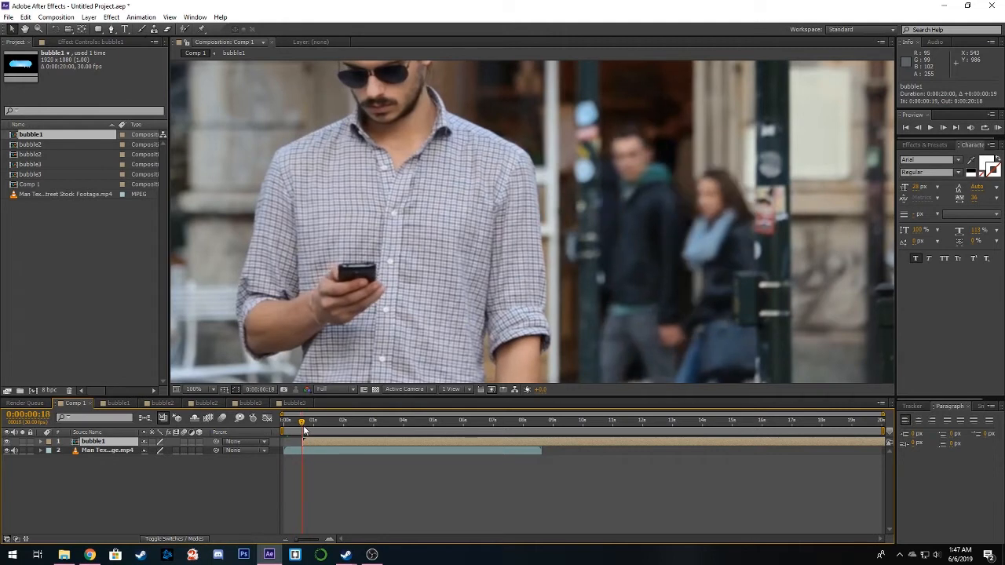
drag(305, 430, 306, 430)
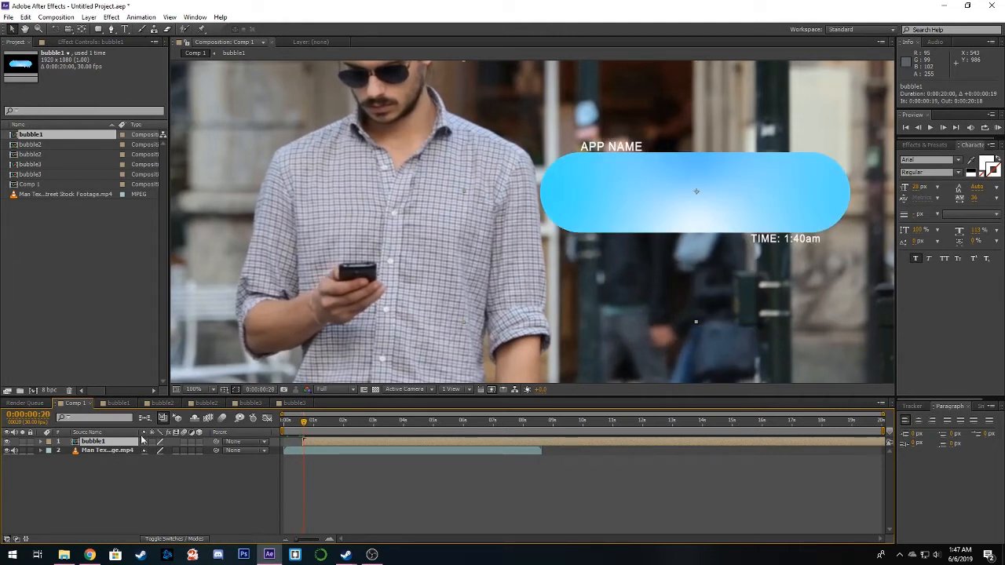
Step: Keyframe bubble1's Scale at its existing size and at 0%, with the full-size keyframe moved after the 0% one to 0:00:00:26
click(42, 442)
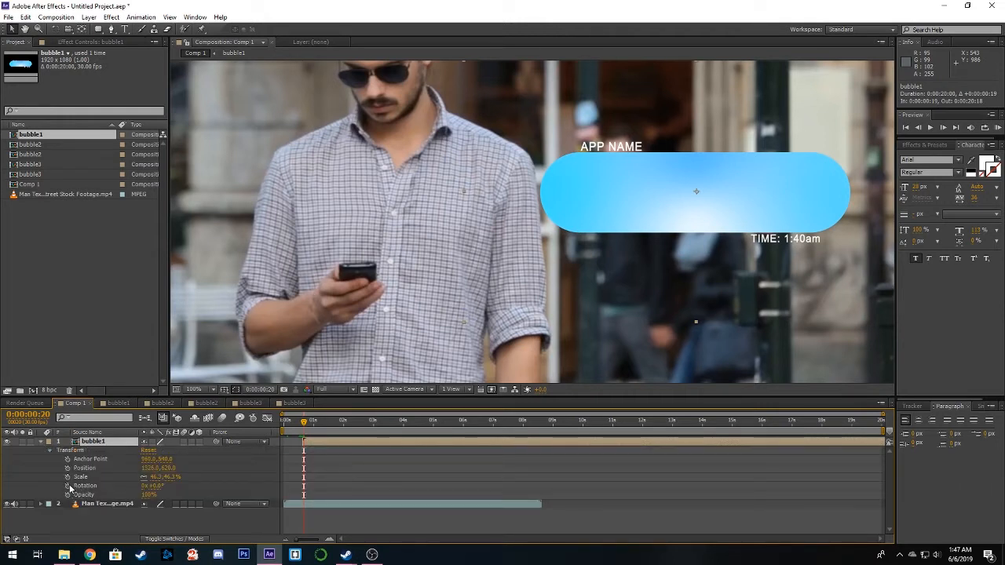
click(68, 477)
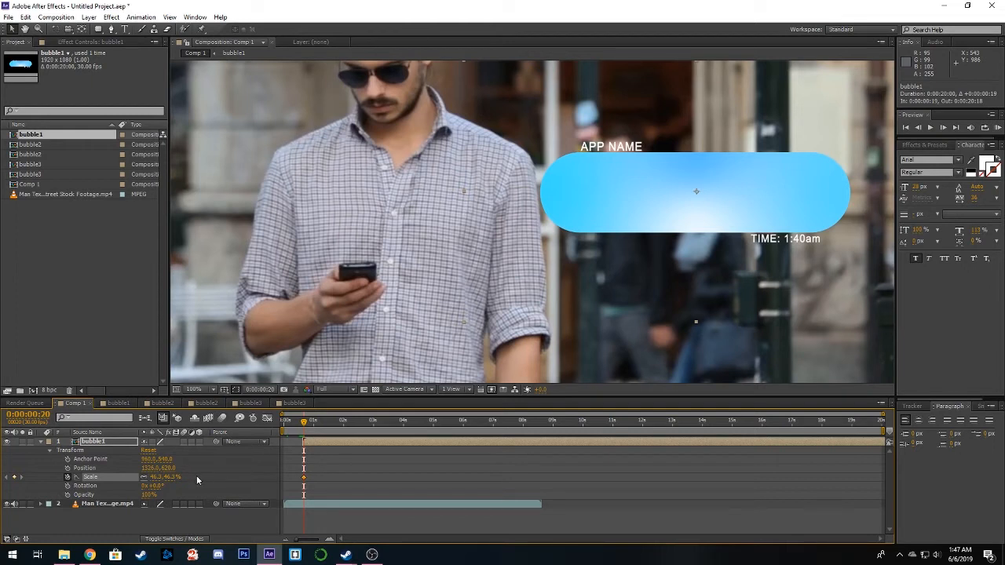
click(307, 424)
drag(307, 423, 309, 424)
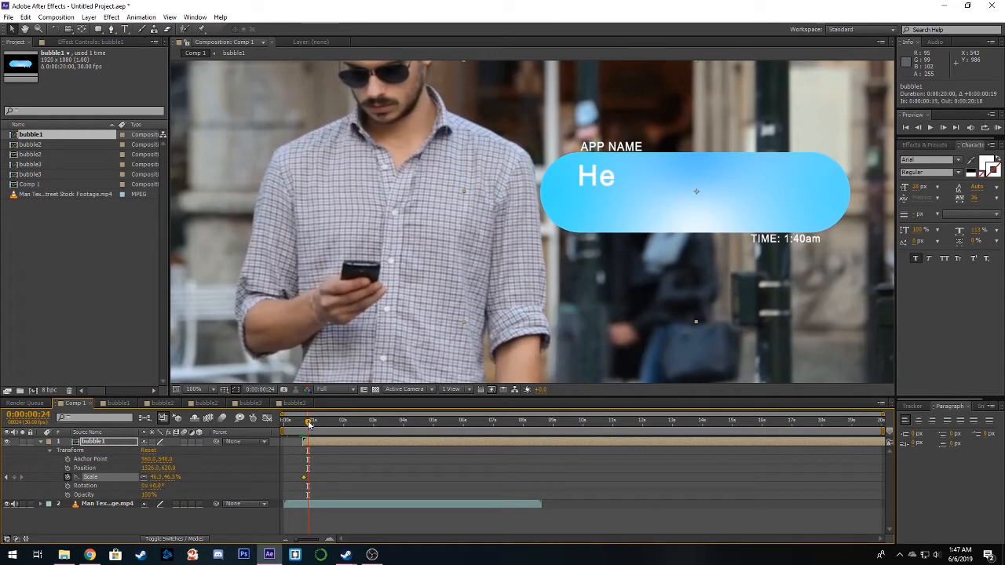
click(157, 476)
text(0)
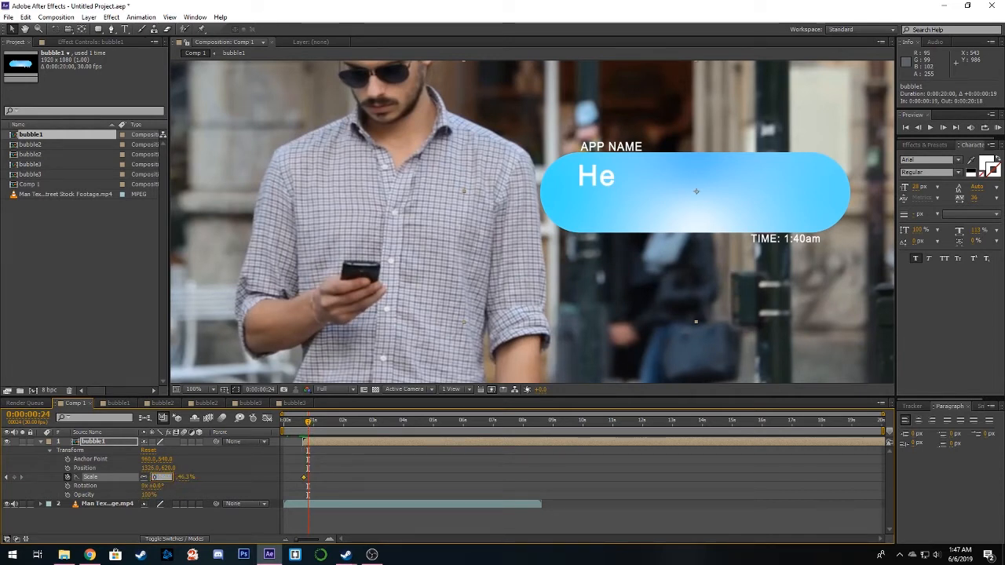
key(Return)
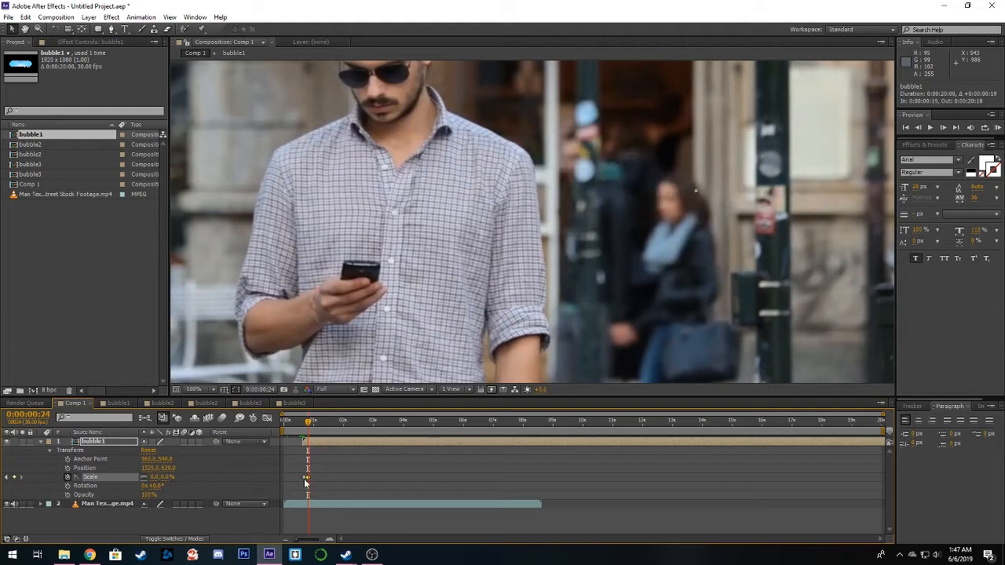
drag(305, 478, 309, 481)
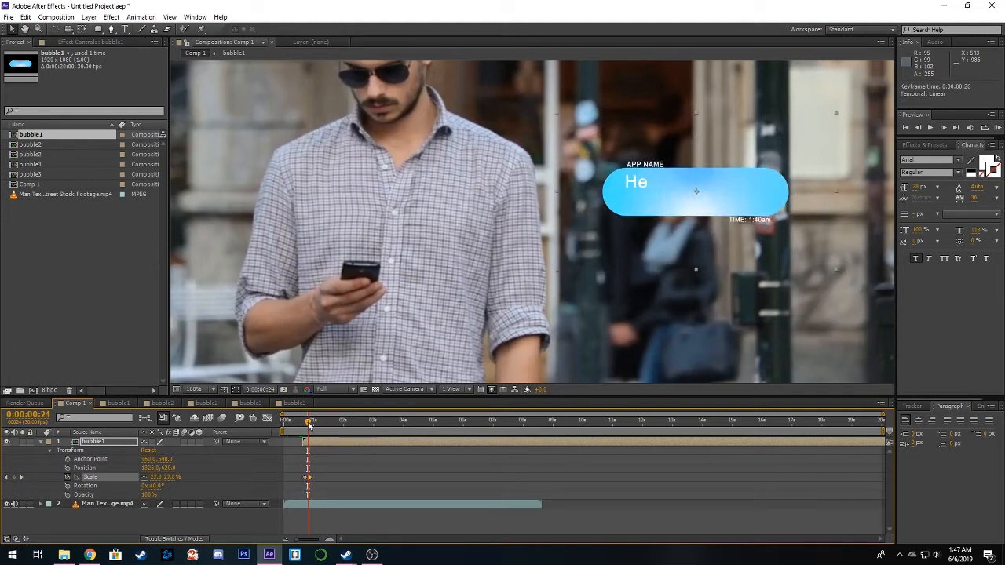
Step: Move bubble1's Scale keyframes earlier and closer together so the pop-in begins at the layer's start
drag(308, 424, 303, 429)
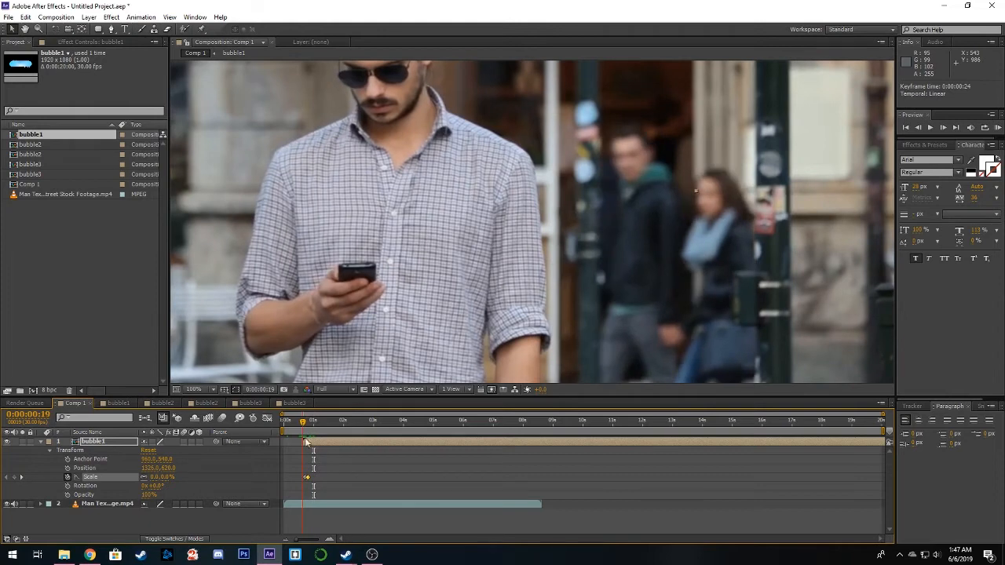
drag(301, 481, 307, 477)
Step: Keyframe bubble1's Position at its existing spot at 0:00:02:08 and moved straight up to 1326, 494 at 0:00:02:11
drag(303, 426, 351, 422)
click(362, 442)
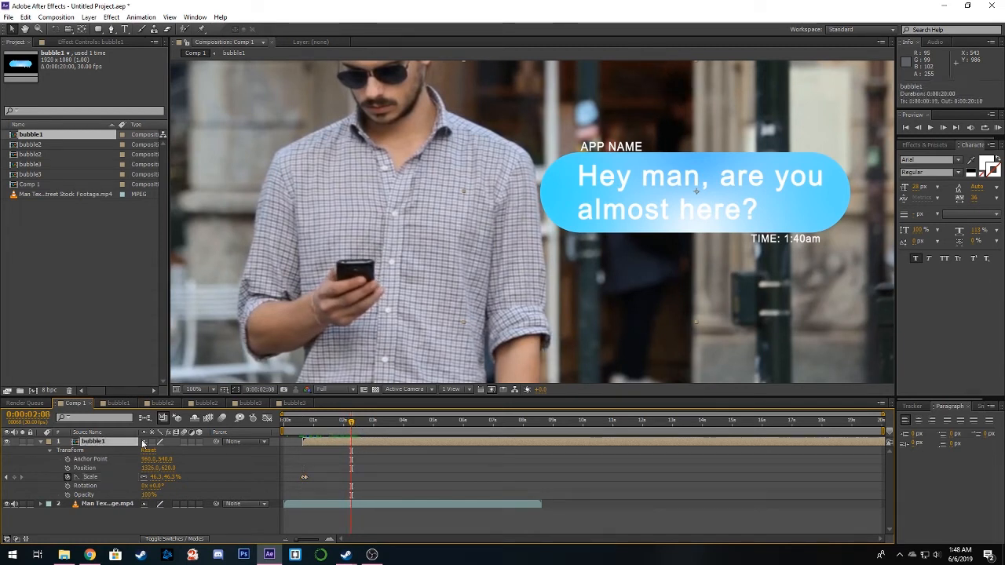
click(61, 451)
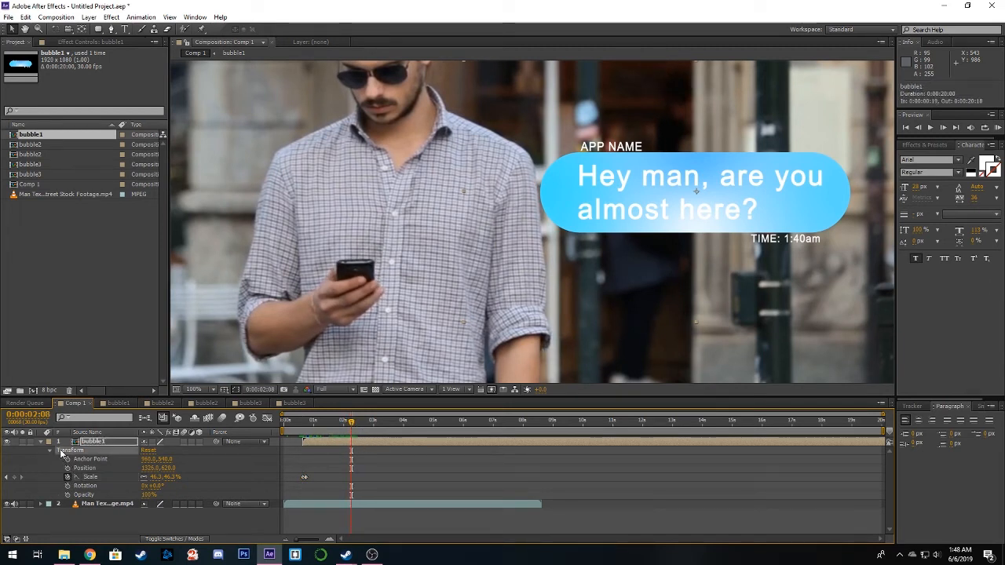
key(p)
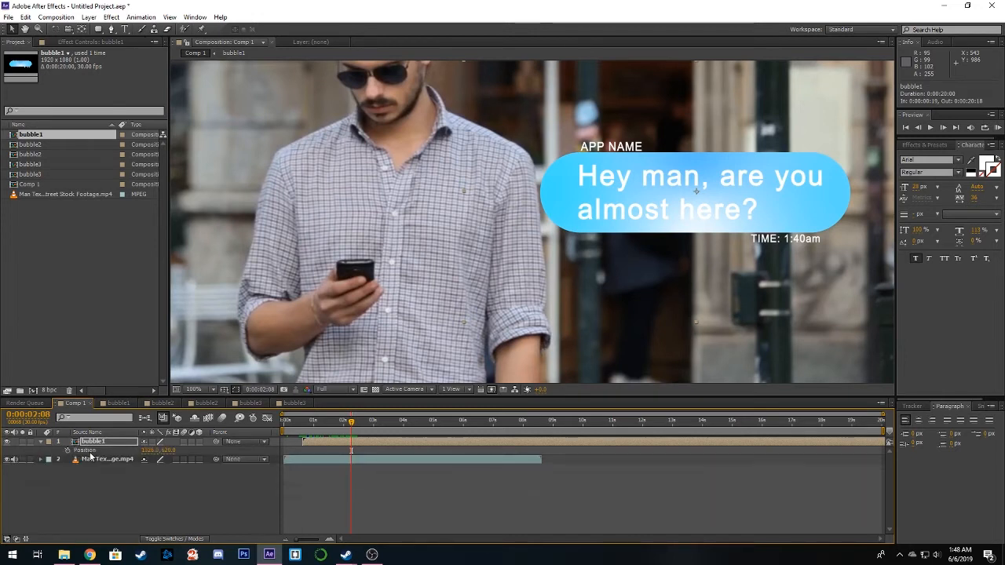
click(68, 451)
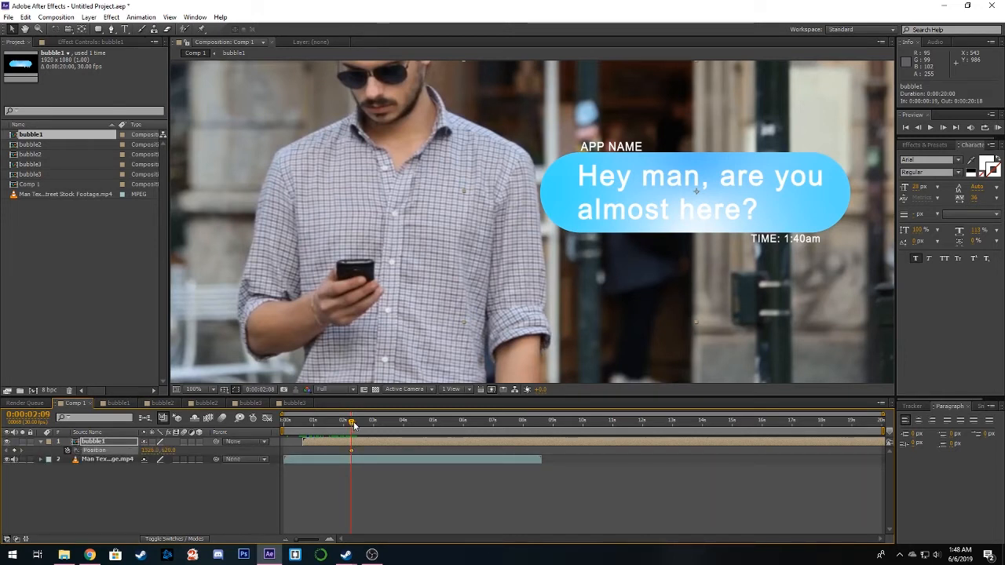
drag(354, 424, 356, 424)
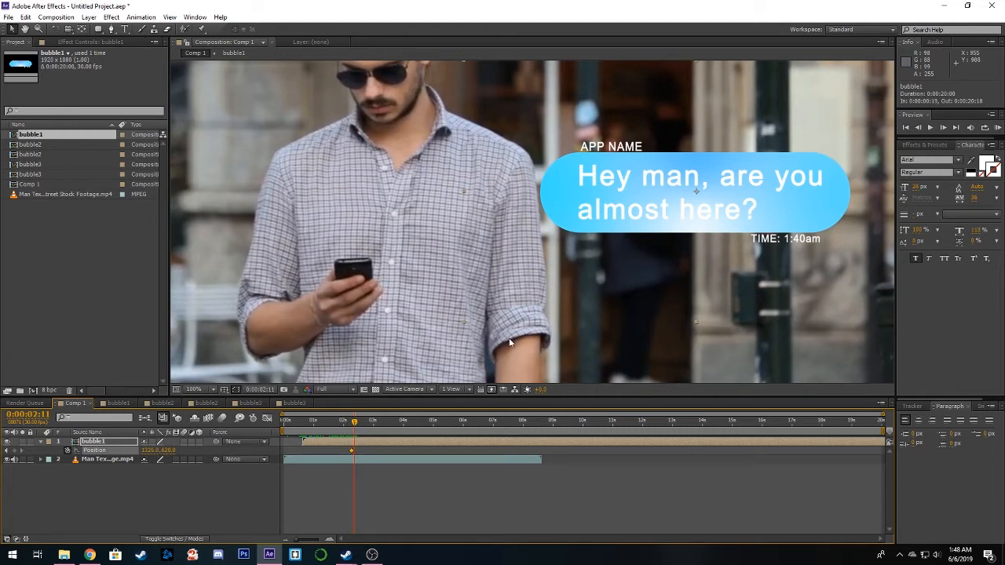
drag(699, 222, 695, 156)
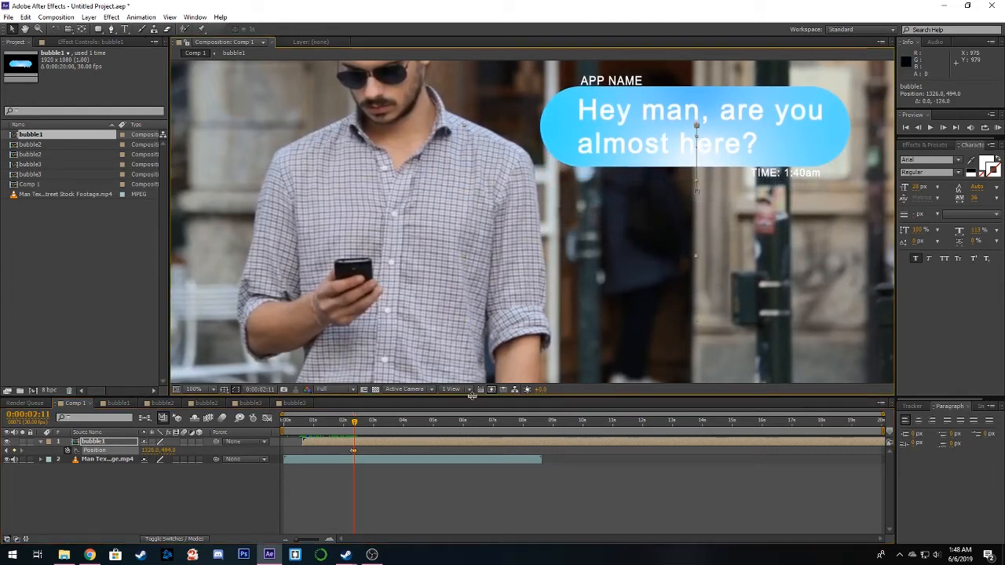
Step: With the playhead at 0:00:02:21, import message-bubble.png and add it above bubble1 in Comp 1
mouse_move(354, 425)
mouse_down()
mouse_move(303, 431)
mouse_move(376, 430)
mouse_move(365, 432)
mouse_up()
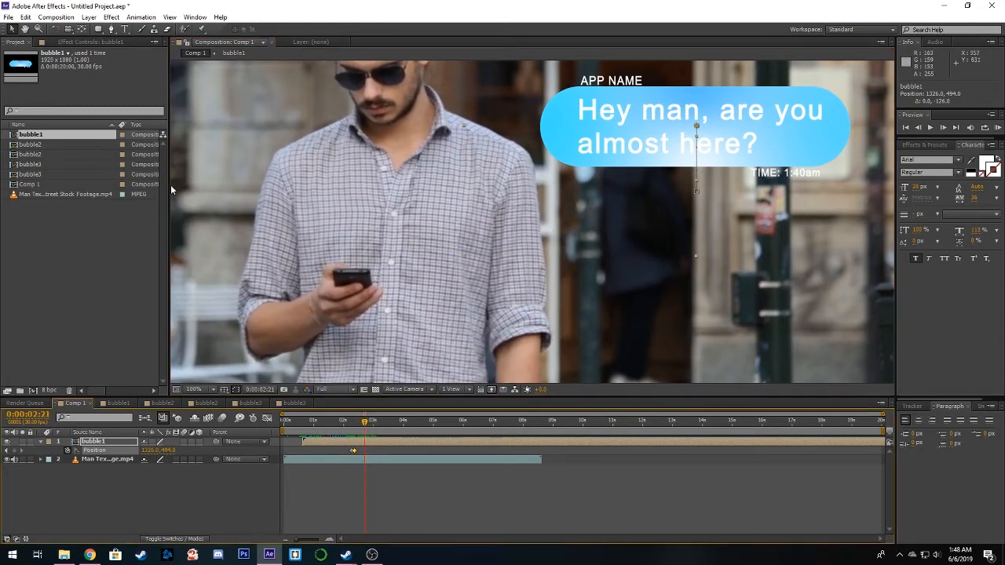
key(alt+Tab)
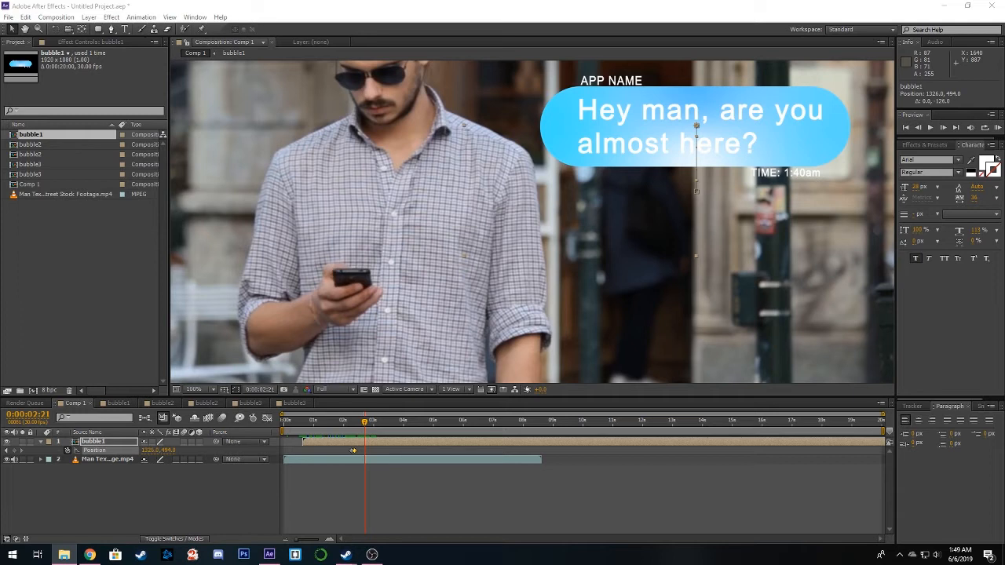
drag(526, 279, 84, 254)
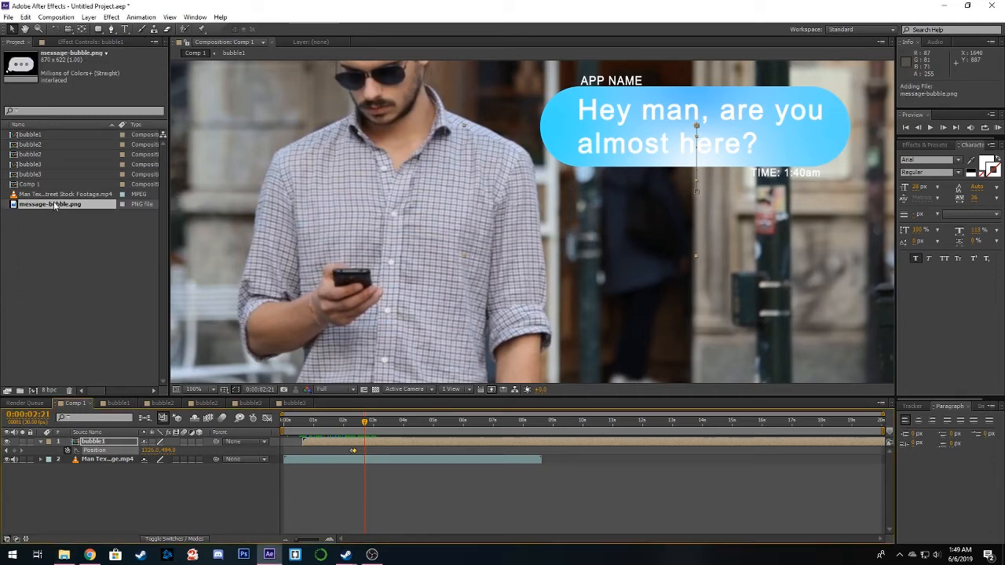
drag(45, 205, 132, 438)
Step: Scale the message-bubble.png layer to about 15% and place it below the blue bubble at about 1106, 690
drag(550, 222, 554, 277)
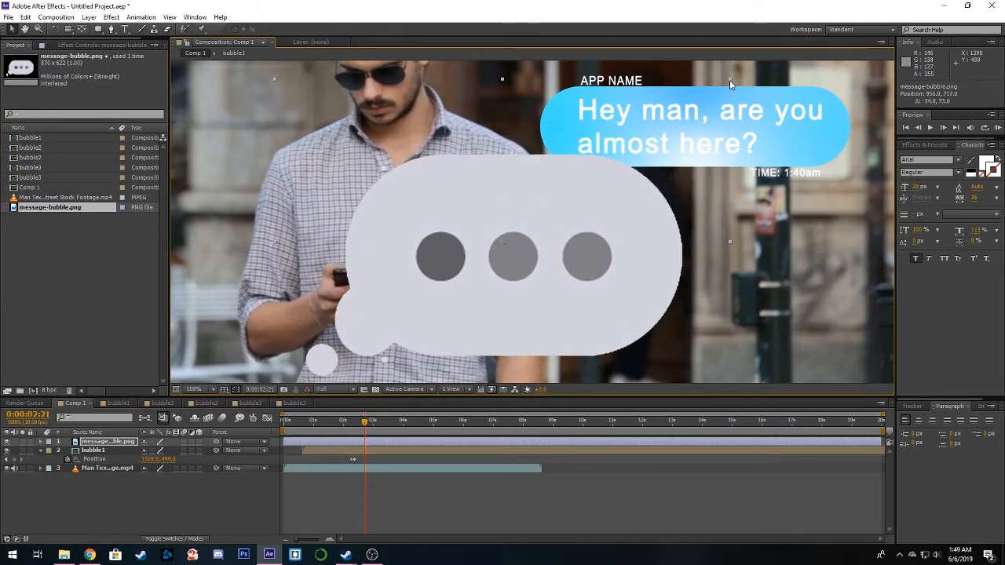
drag(728, 82, 536, 199)
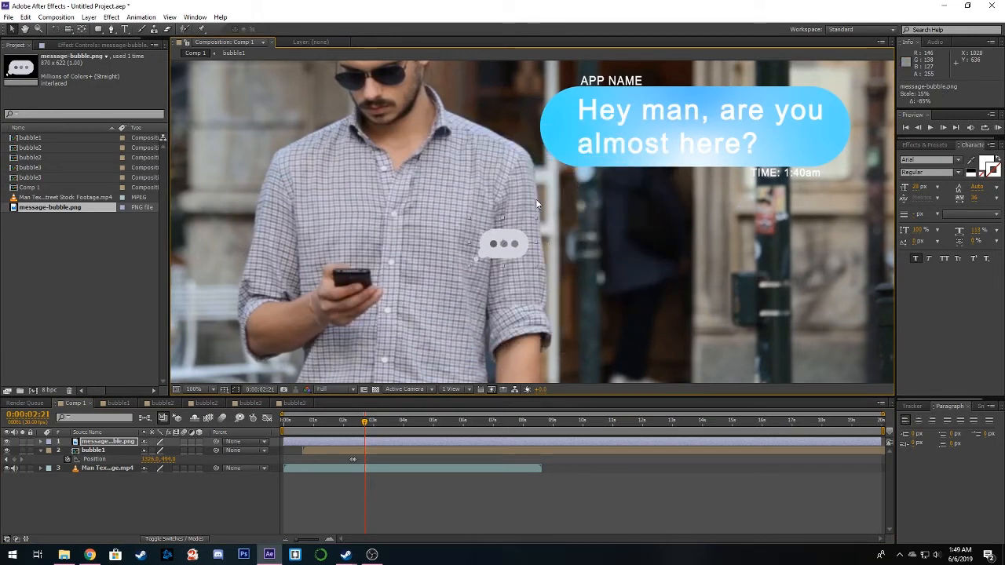
drag(517, 246, 595, 230)
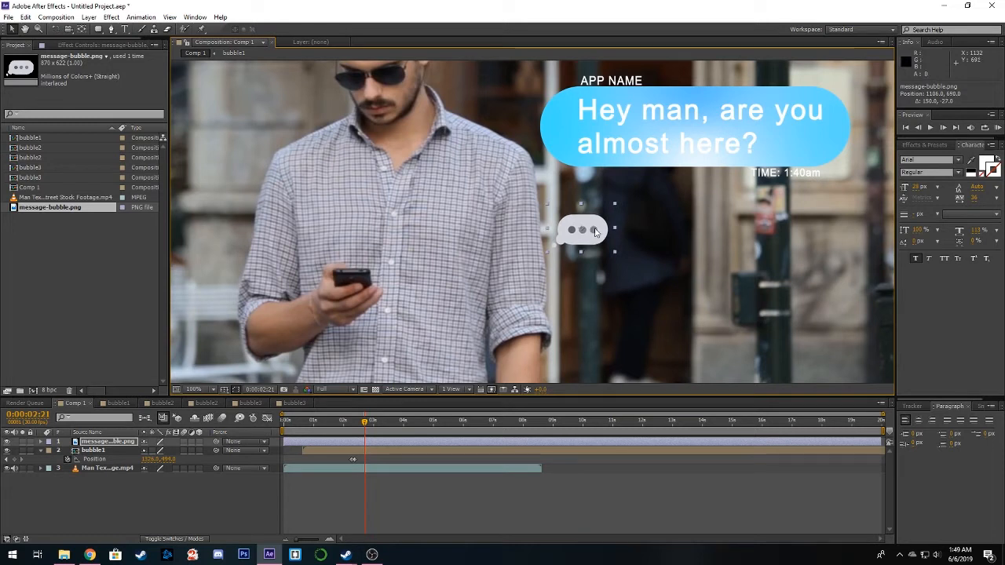
Step: Shift the message-bubble.png layer to start at 0:00:02:21 and cut it off at 0:00:03:21, removing the remainder
drag(318, 442, 397, 447)
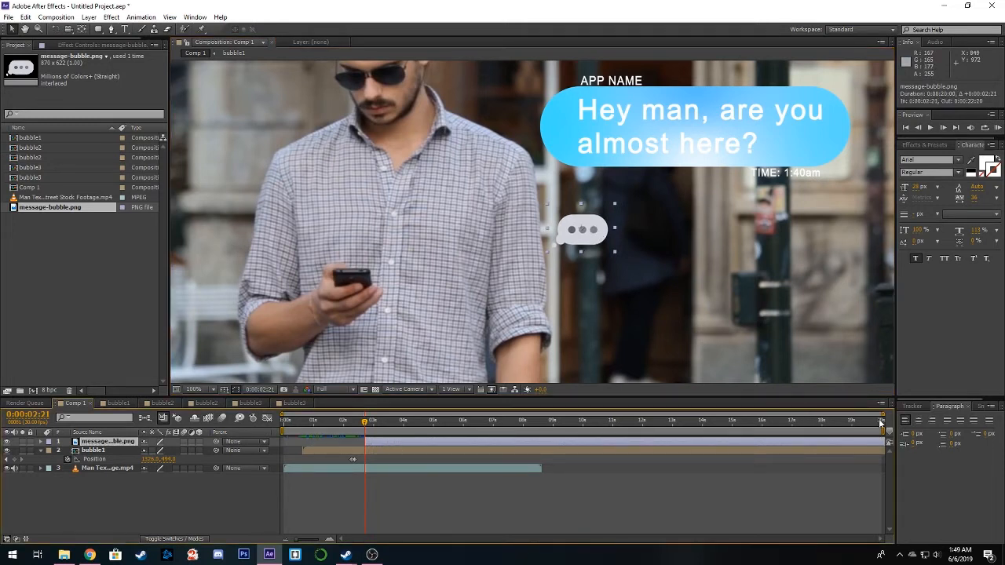
drag(882, 415, 545, 424)
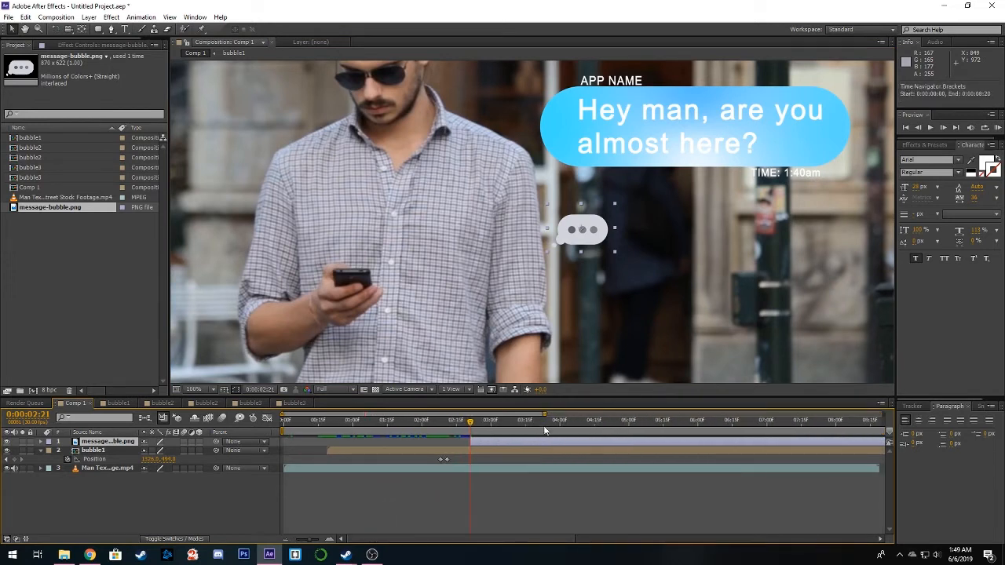
drag(471, 427, 525, 423)
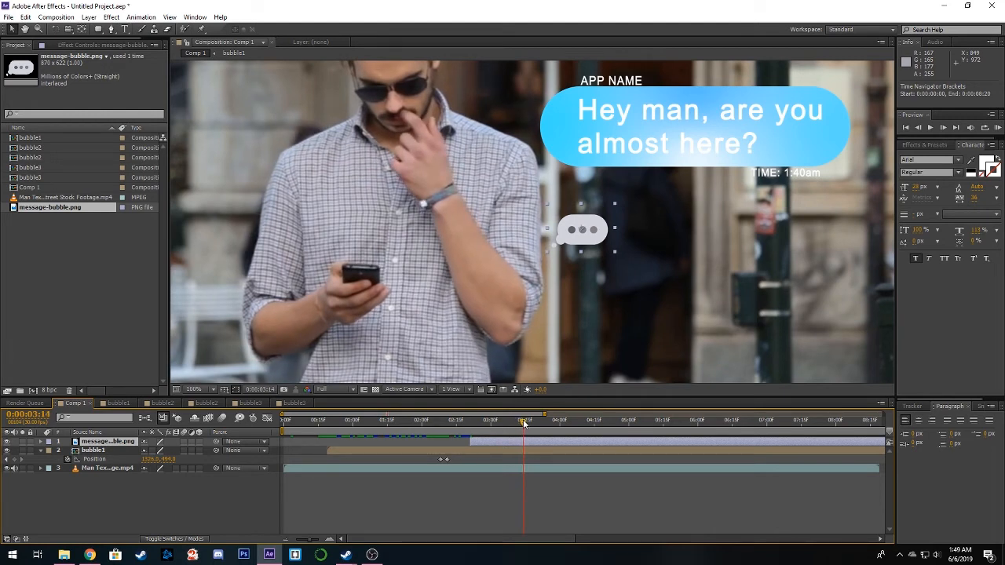
drag(525, 424, 539, 424)
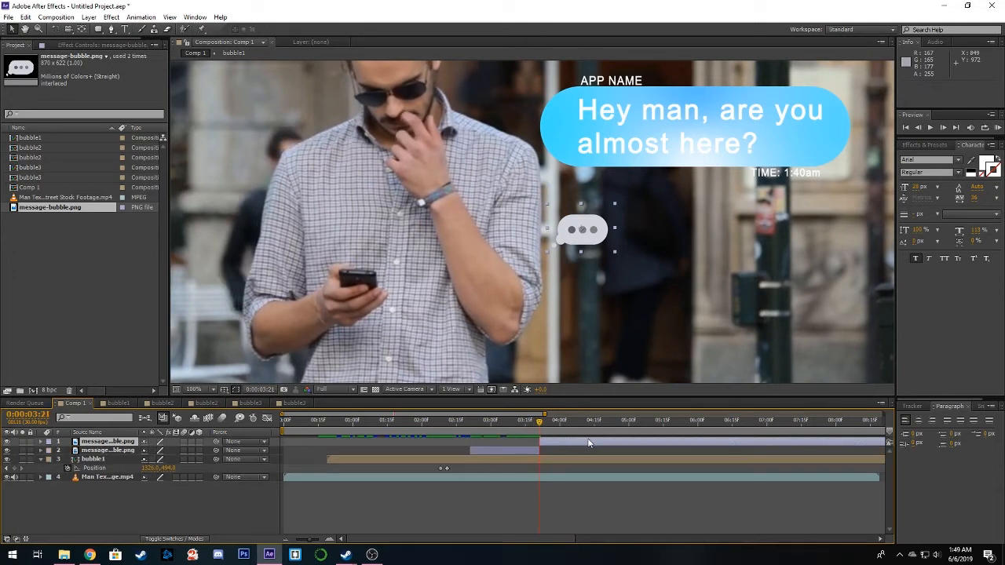
key(alt+])
Step: Keyframe the message-bubble.png layer's Scale at its existing size at 0:00:02:23 and 0:00:03:20
drag(540, 421, 471, 422)
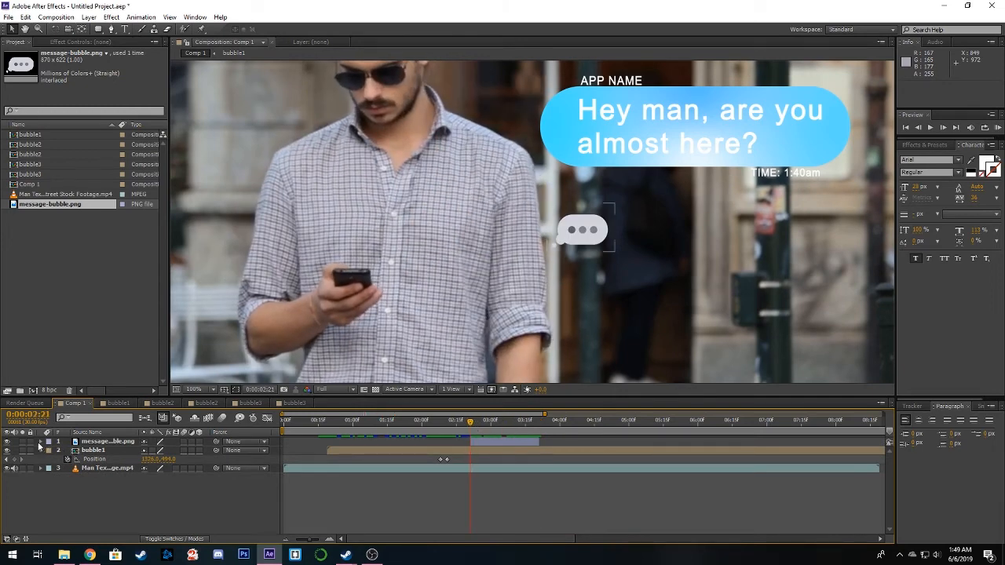
click(41, 441)
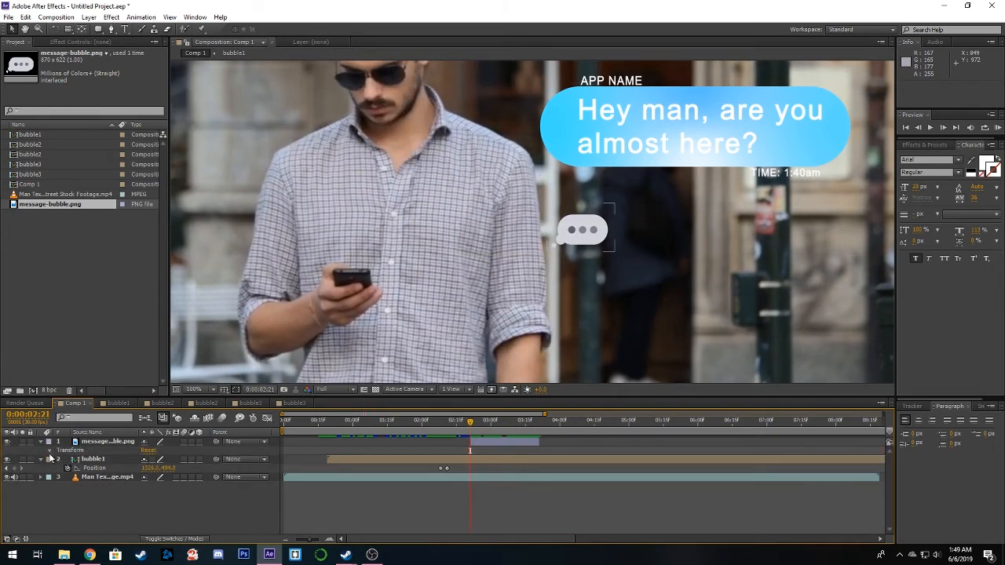
click(49, 450)
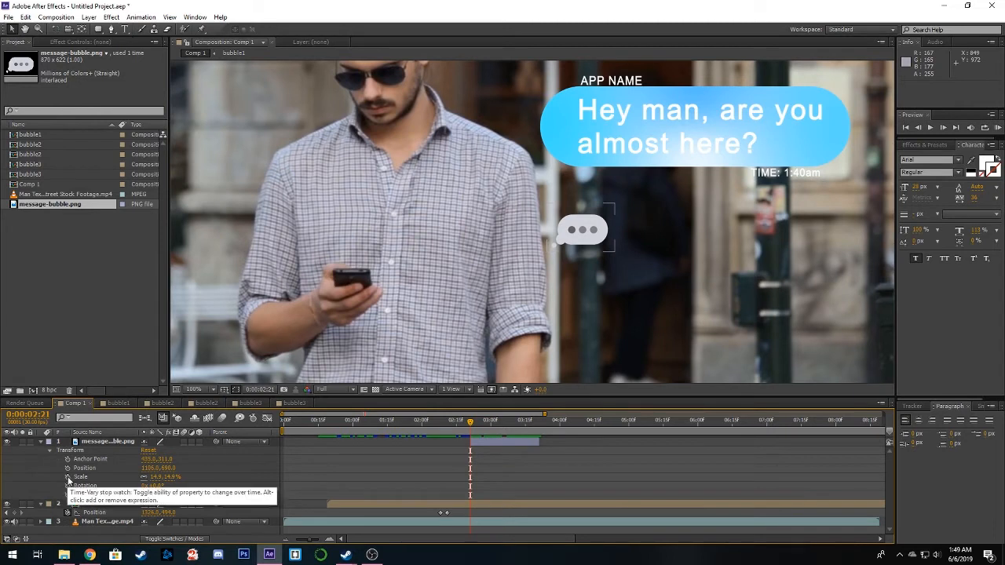
drag(471, 424, 474, 425)
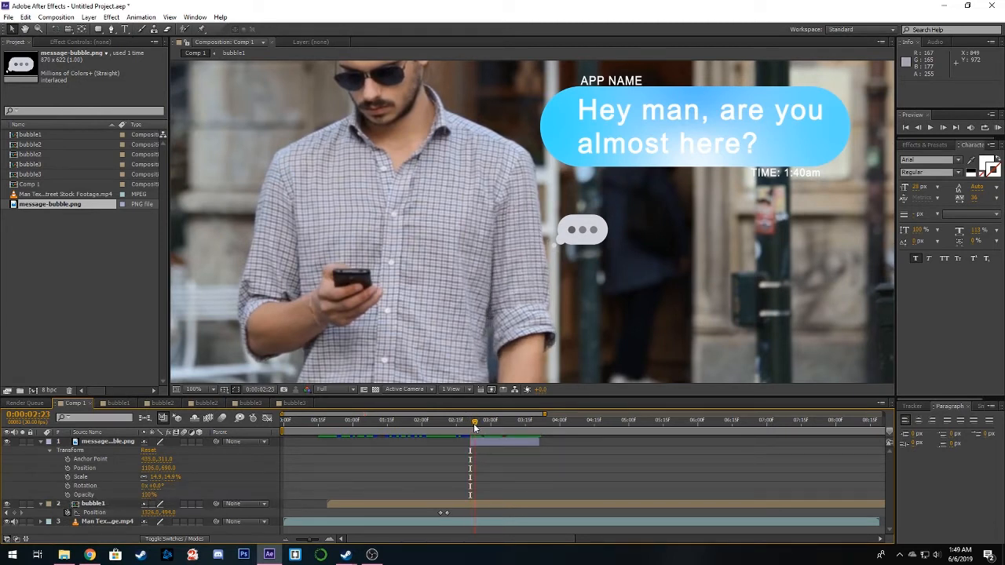
click(67, 476)
drag(475, 426, 538, 426)
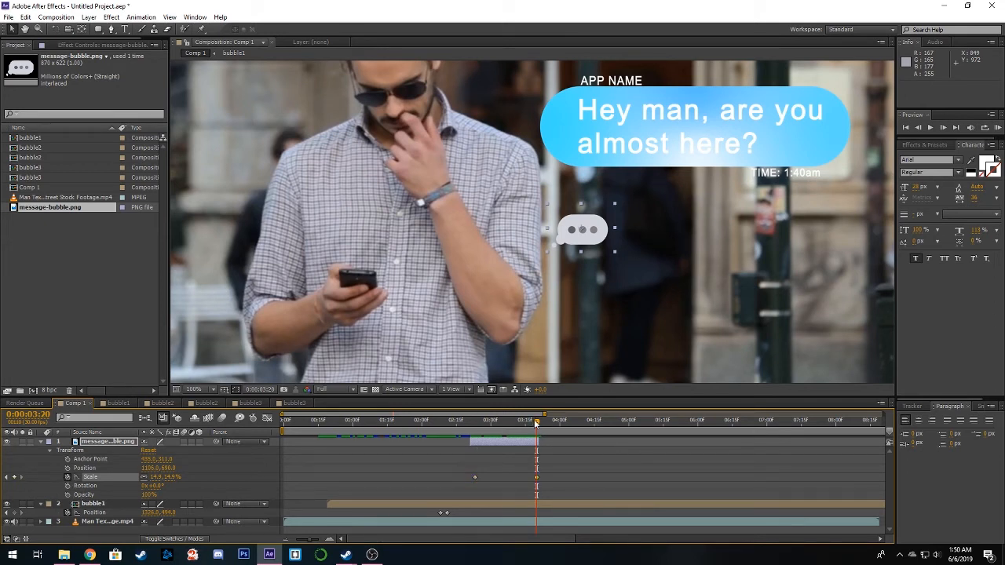
drag(537, 424, 537, 423)
Step: Keyframe the message-bubble.png layer's Opacity at 100% at 0:00:03:20 and lower it at 0:00:03:21 to fade it out
click(68, 495)
drag(538, 424, 540, 424)
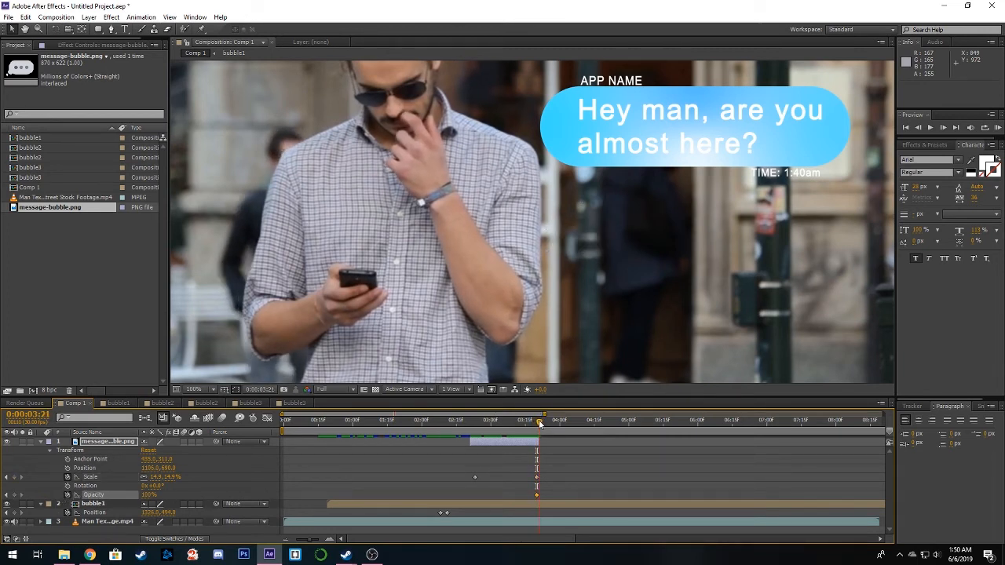
drag(147, 495, 120, 495)
Step: Add a 0% Scale keyframe to the message-bubble.png layer at 0:00:02:21
drag(544, 424, 471, 432)
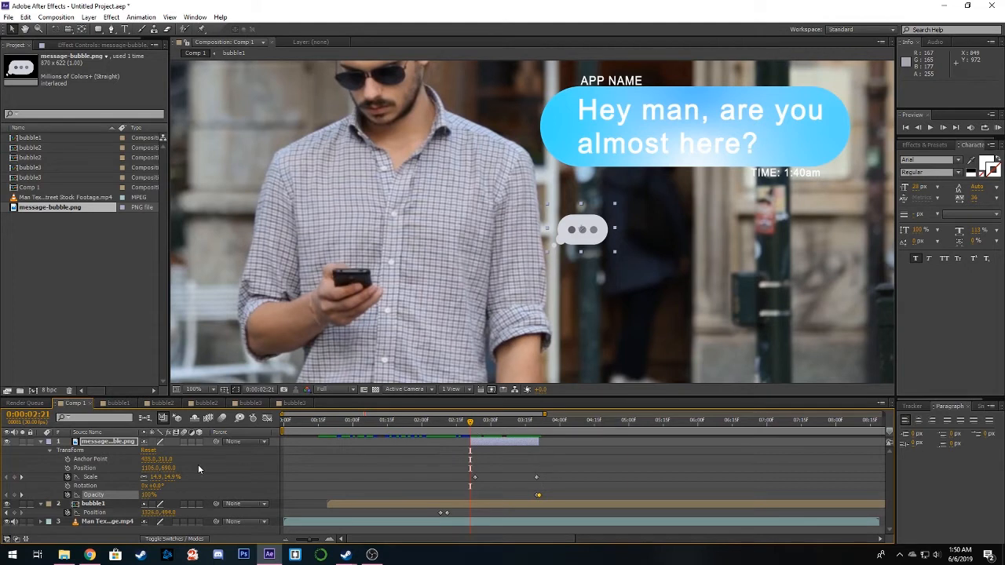
click(157, 476)
text(0)
key(Return)
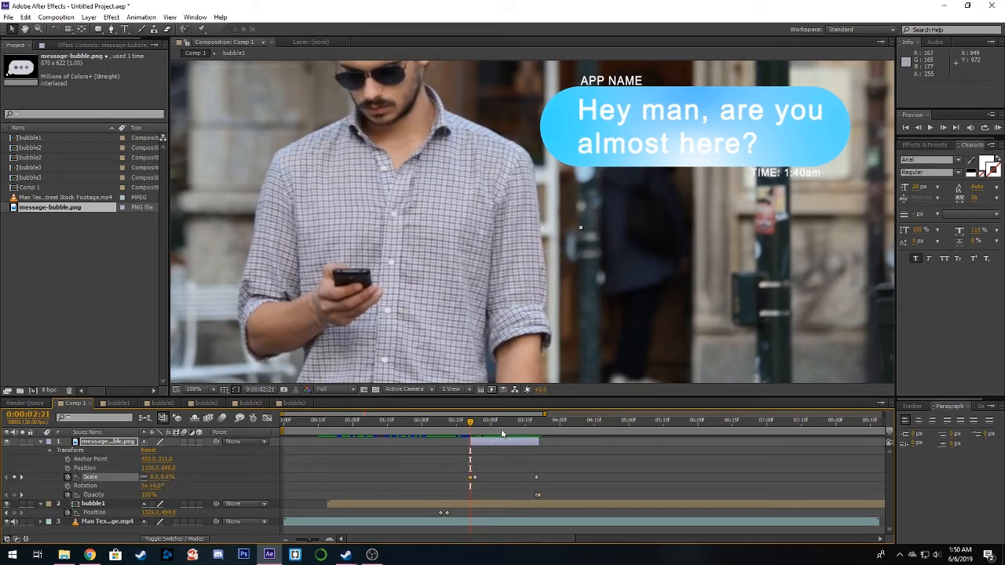
Step: Add a 14% Scale keyframe to the message-bubble.png layer at 0:00:02:25
mouse_move(471, 424)
mouse_down()
mouse_move(534, 428)
mouse_move(477, 434)
mouse_up()
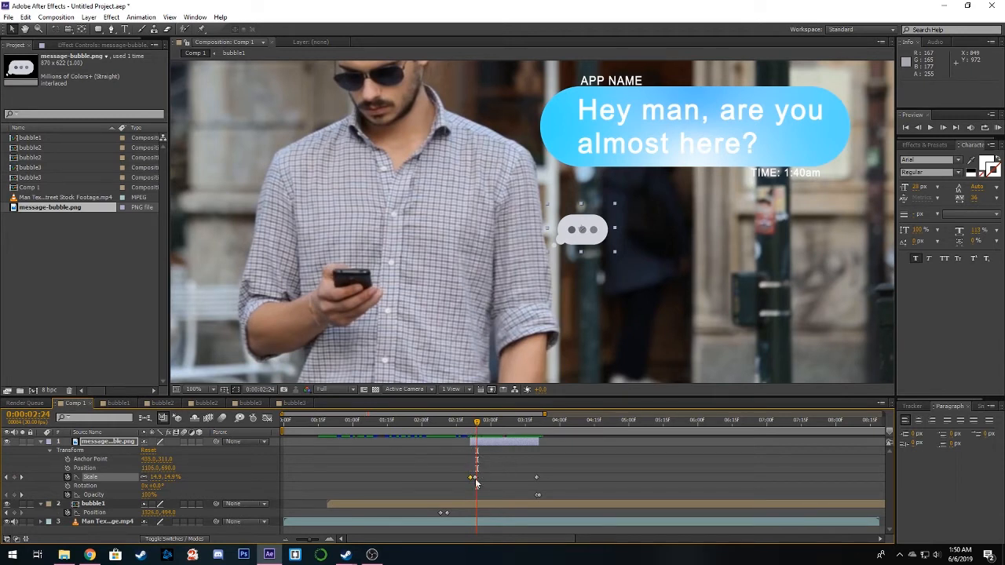
click(480, 424)
click(478, 425)
click(159, 479)
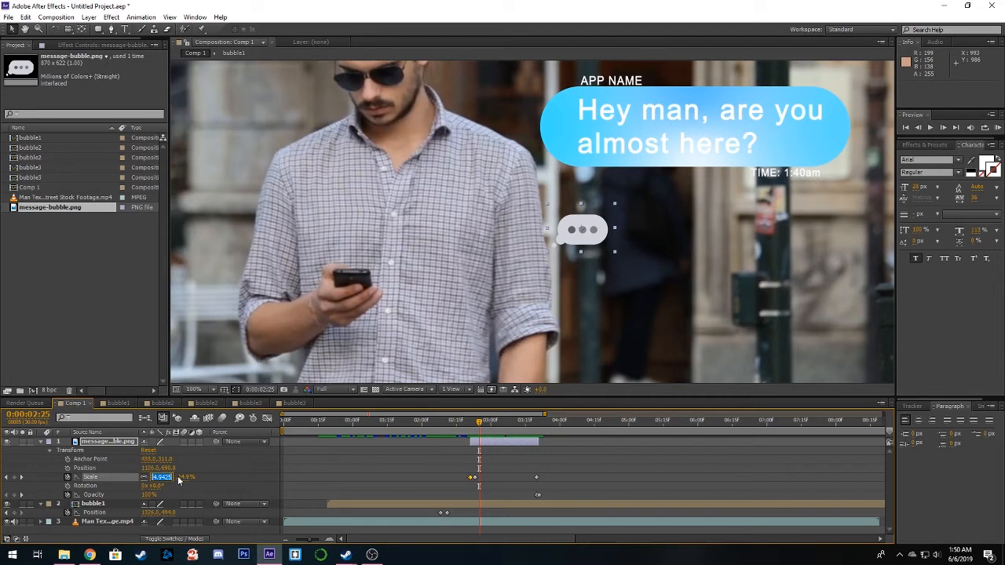
text(14)
key(Return)
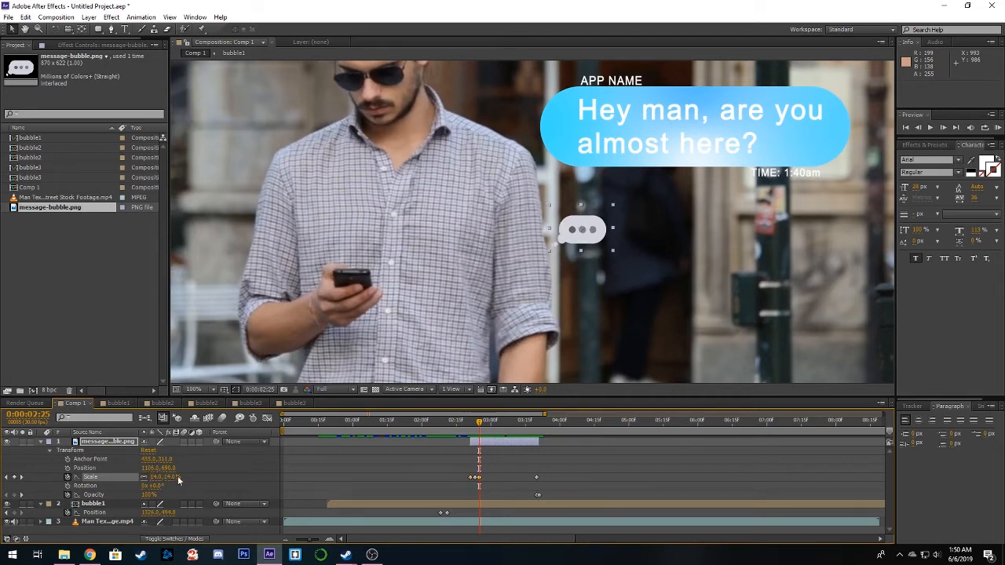
Step: Duplicate the full-size Scale keyframe from 0:00:02:23 to 0:00:02:27 on the message-bubble.png layer
click(475, 477)
key(ctrl+c)
drag(480, 423, 484, 425)
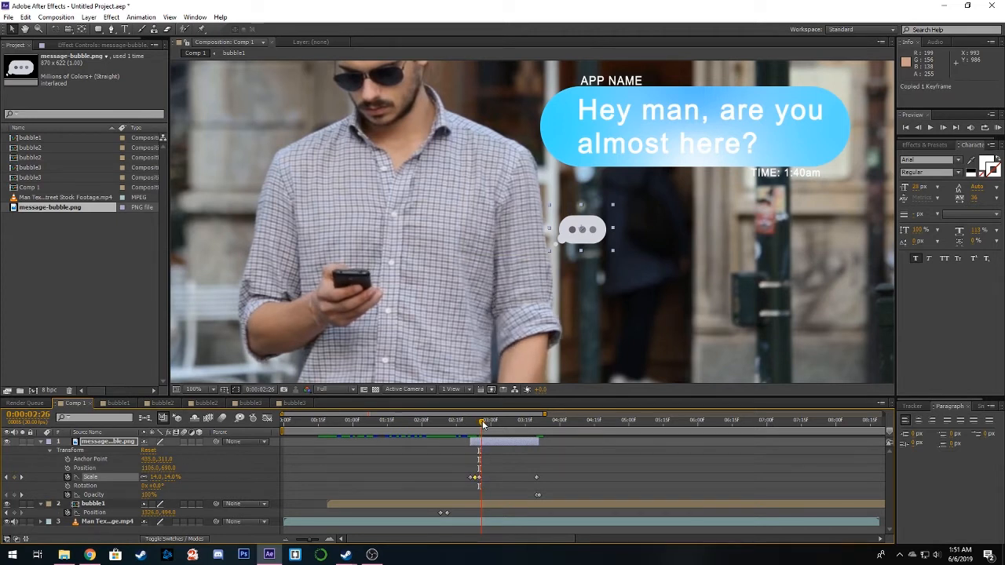
key(ctrl+v)
drag(481, 480, 483, 481)
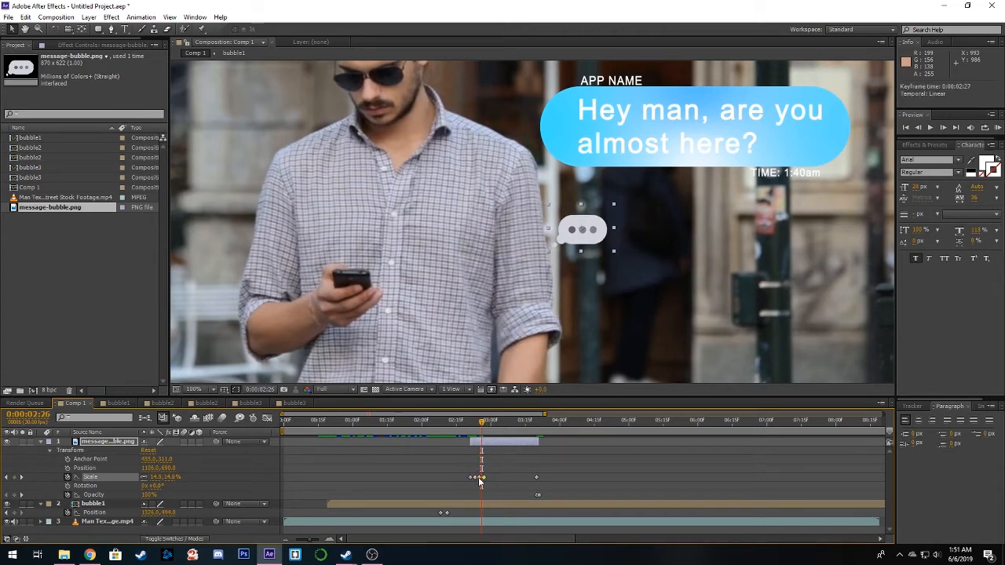
Step: Duplicate the 14% Scale keyframe from 0:00:02:25 to 0:00:02:29 on the message-bubble.png layer
key(ctrl+c)
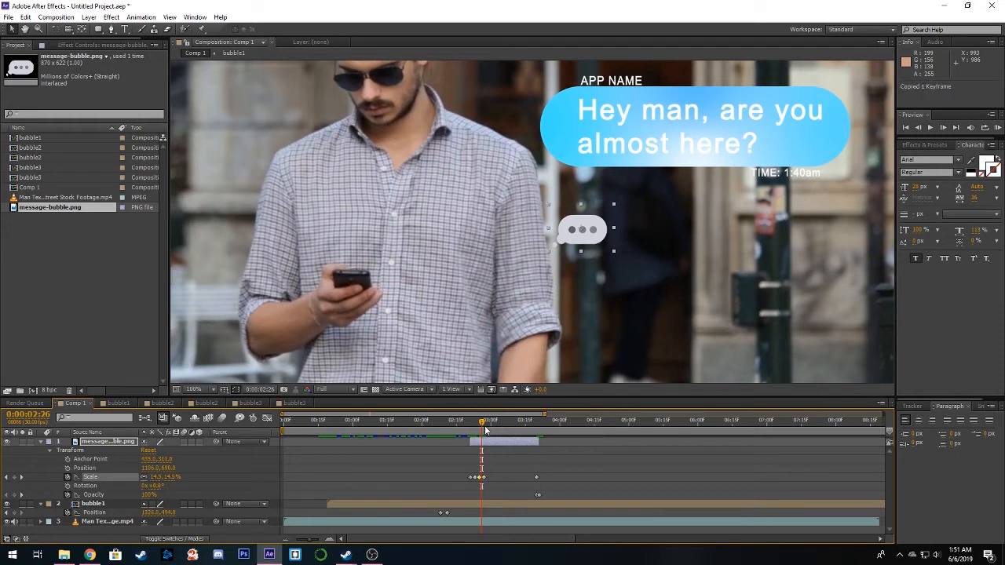
drag(482, 424, 487, 424)
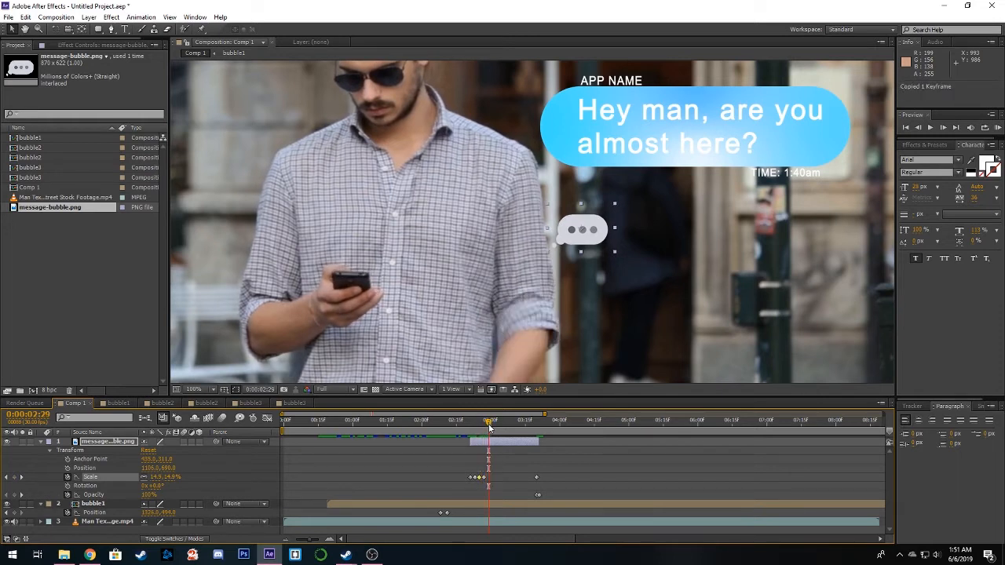
key(ctrl+v)
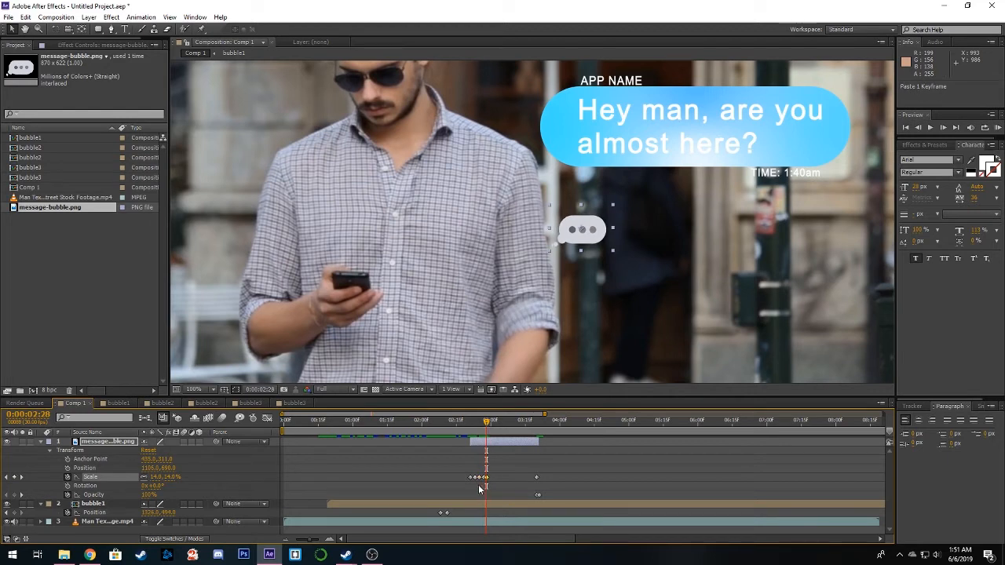
drag(486, 477, 488, 479)
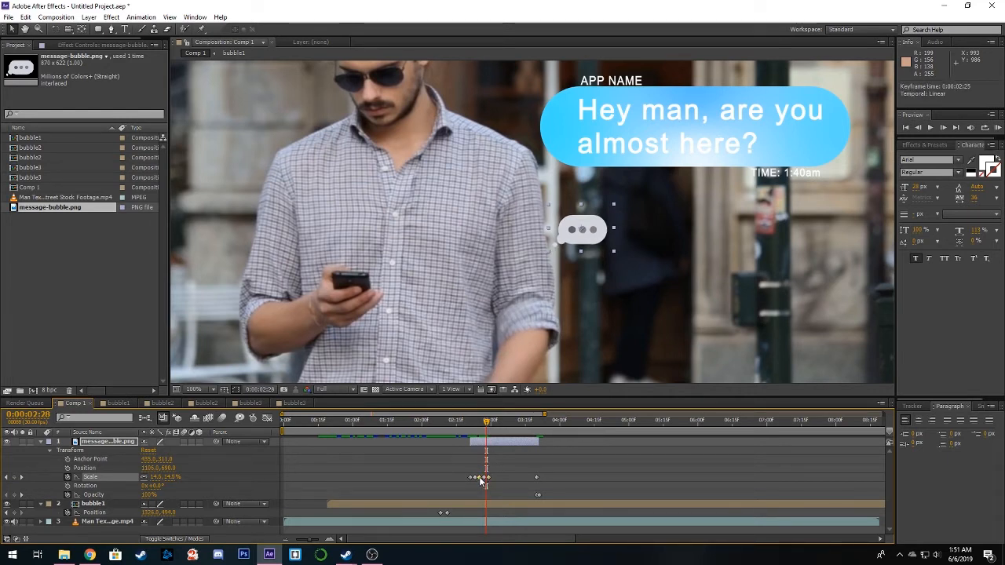
Step: Continue the pulse on the message-bubble.png layer by pasting two more copied Scale keyframes, the last at 0:00:03:03
key(ctrl+c)
click(494, 426)
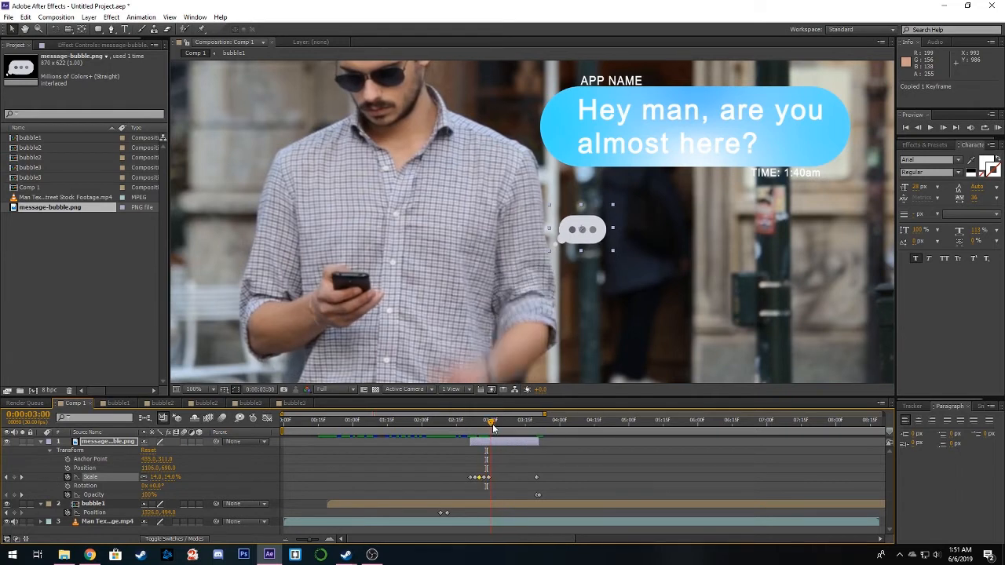
key(ctrl+v)
click(483, 478)
key(ctrl+c)
drag(494, 426, 497, 426)
key(ctrl+v)
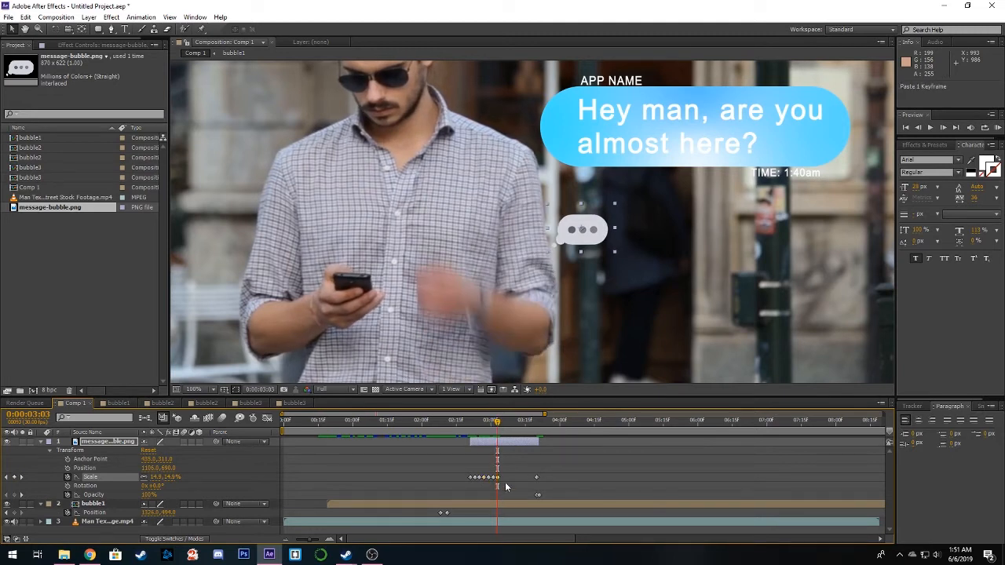
Step: Copy four pulse Scale keyframes on the message-bubble.png layer and place the copies, evenly spaced, directly after the 0:00:03:03 keyframe
drag(487, 480, 482, 478)
key(ctrl+c)
drag(500, 426, 509, 427)
key(ctrl+v)
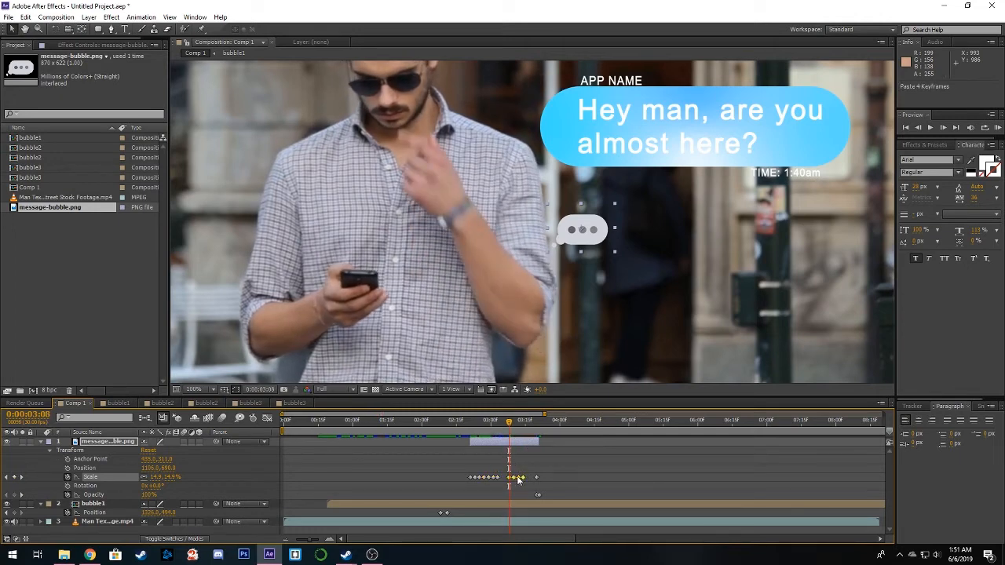
drag(518, 476, 510, 482)
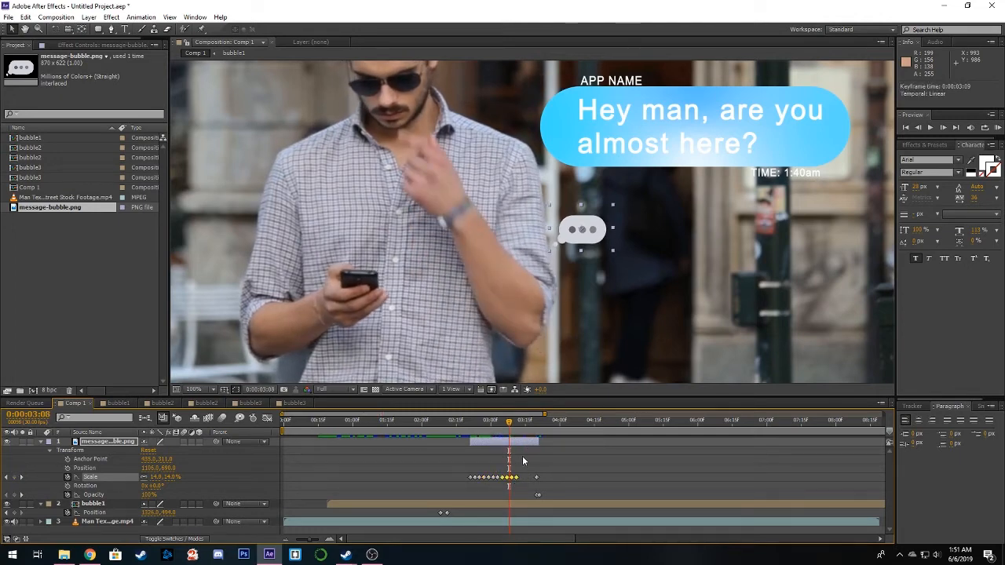
click(523, 460)
Step: Move the message-bubble.png layer's first fade-out Opacity keyframe to 0:00:03:19, check the fade, and collapse the layer
mouse_move(509, 424)
mouse_down()
mouse_move(479, 435)
mouse_move(504, 436)
mouse_up()
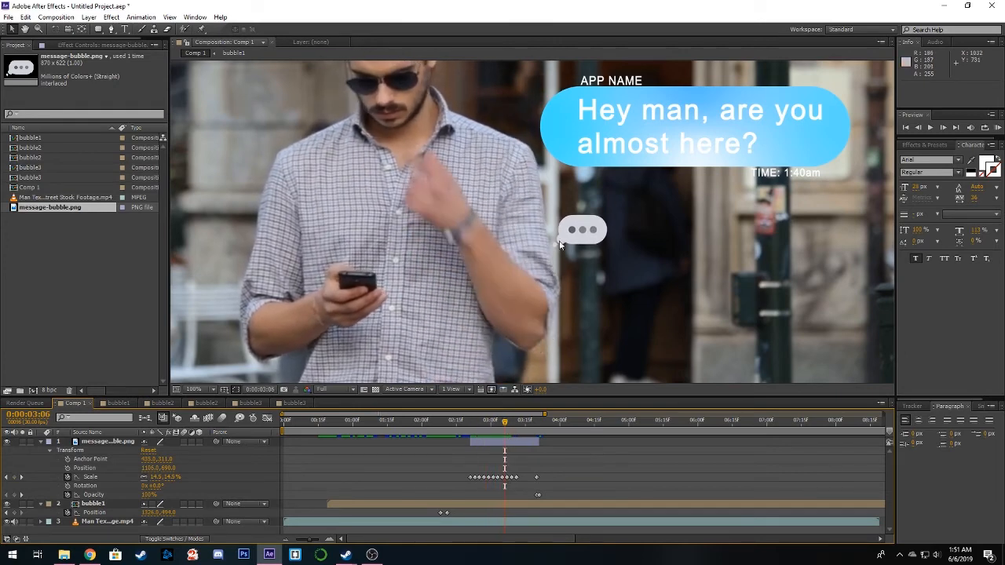
click(582, 232)
drag(504, 425, 537, 432)
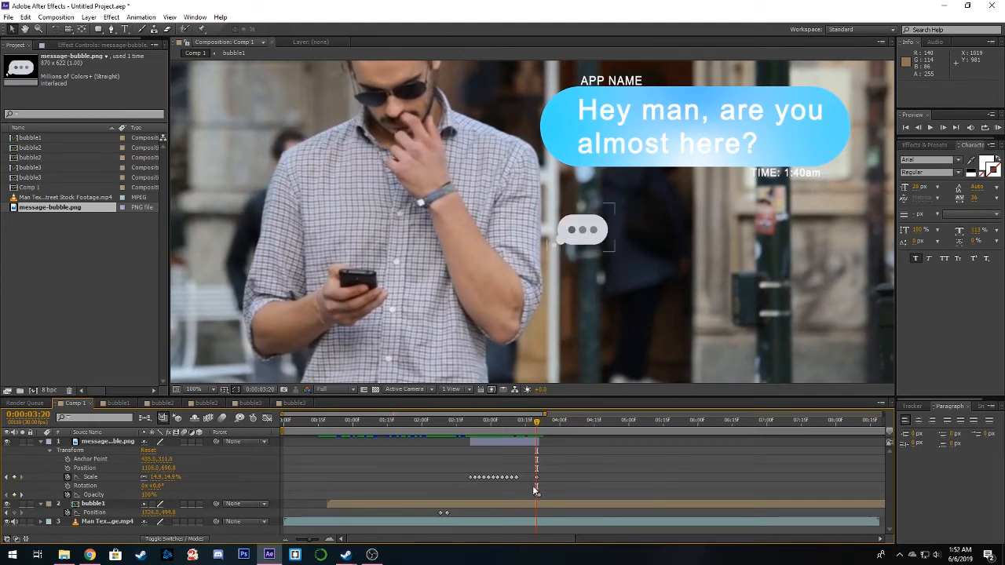
drag(537, 496, 534, 497)
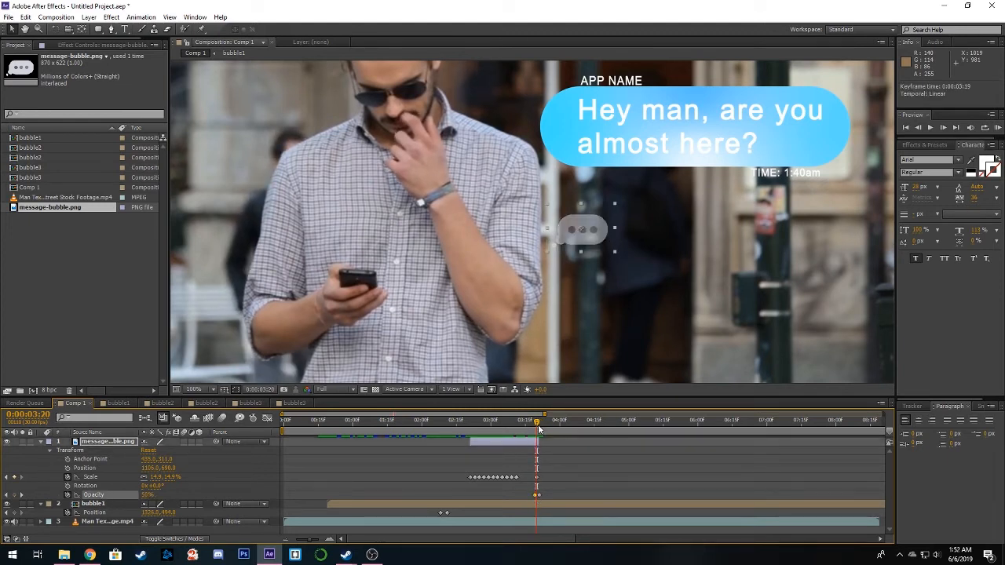
drag(538, 428, 540, 426)
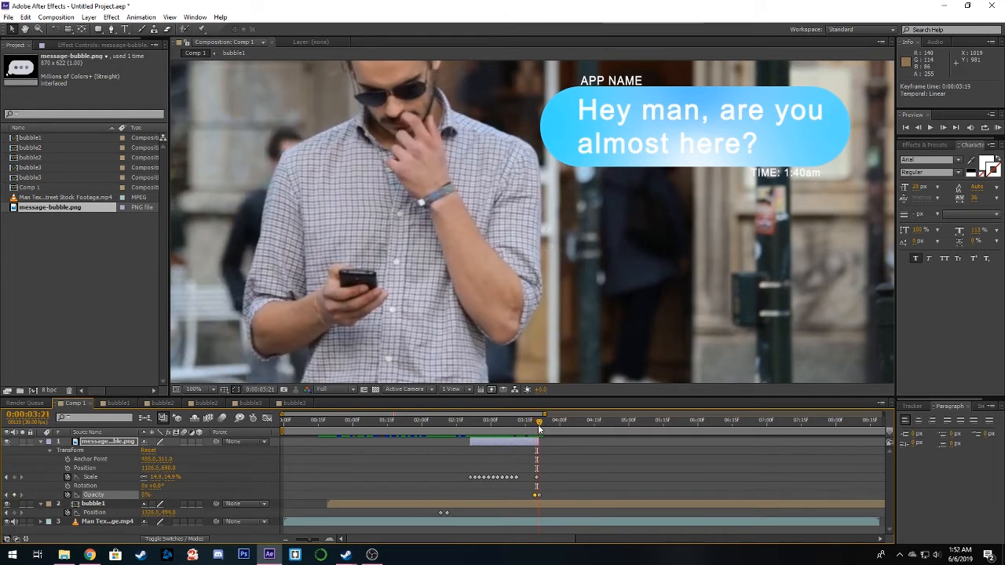
click(42, 444)
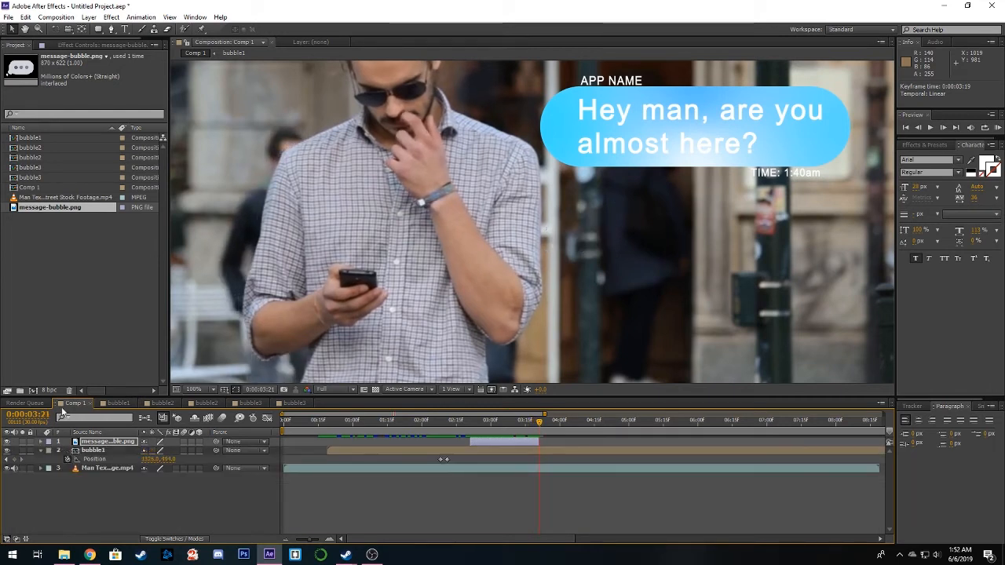
Step: Add the bubble2 composition above message-bubble.png and copy bubble1's two Scale keyframes onto it at 0:00:03:21
drag(33, 148, 104, 445)
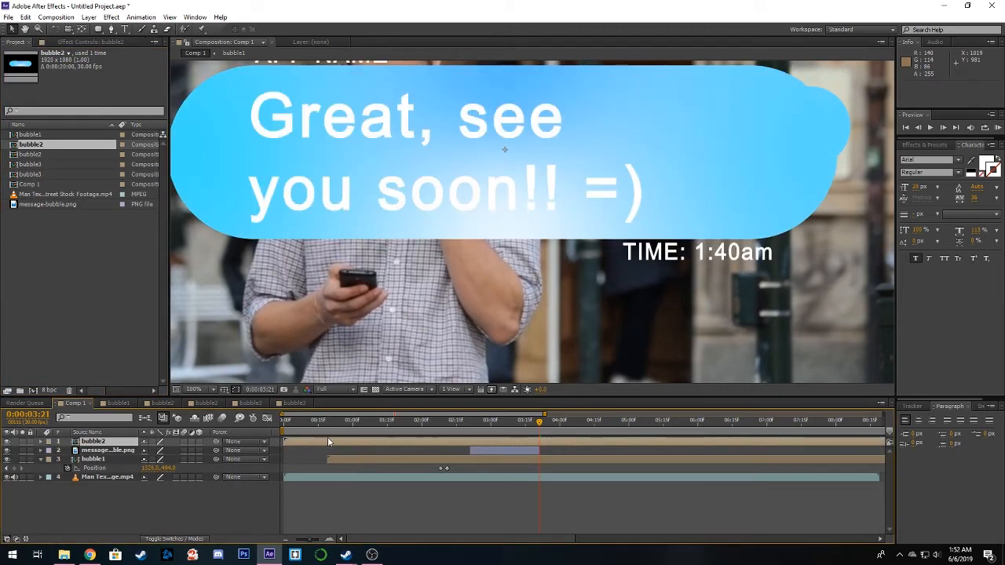
drag(429, 371, 400, 375)
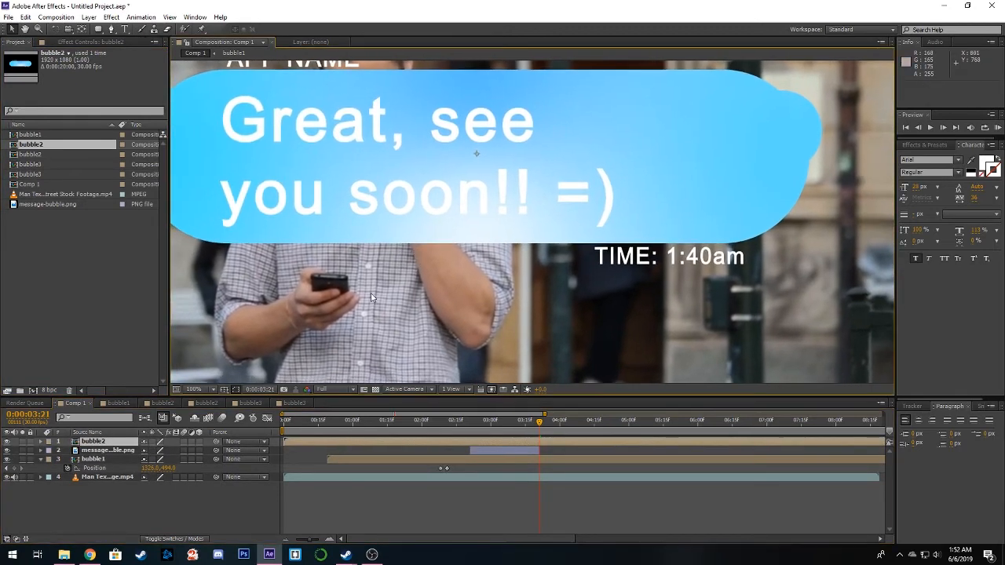
click(98, 460)
key(s)
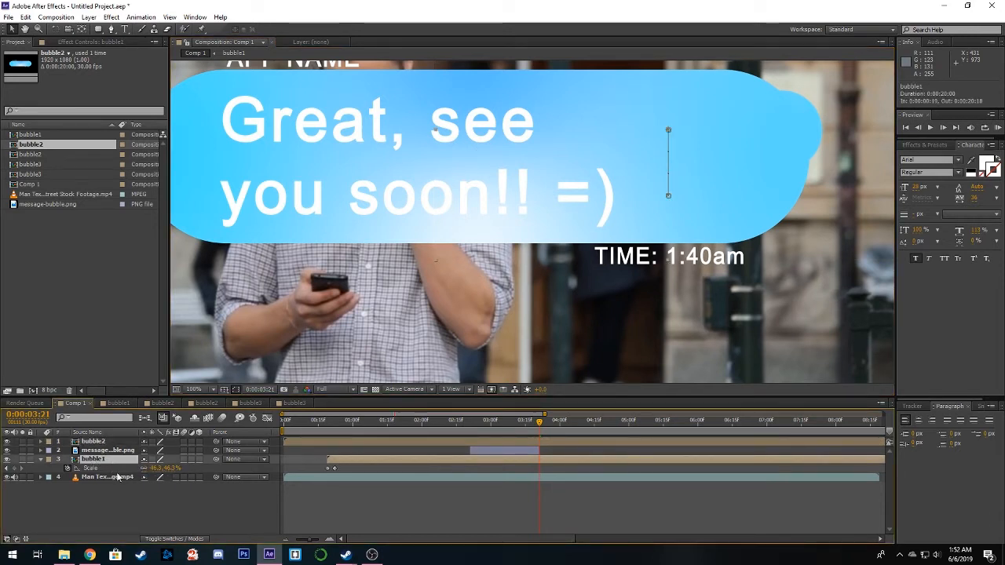
click(115, 468)
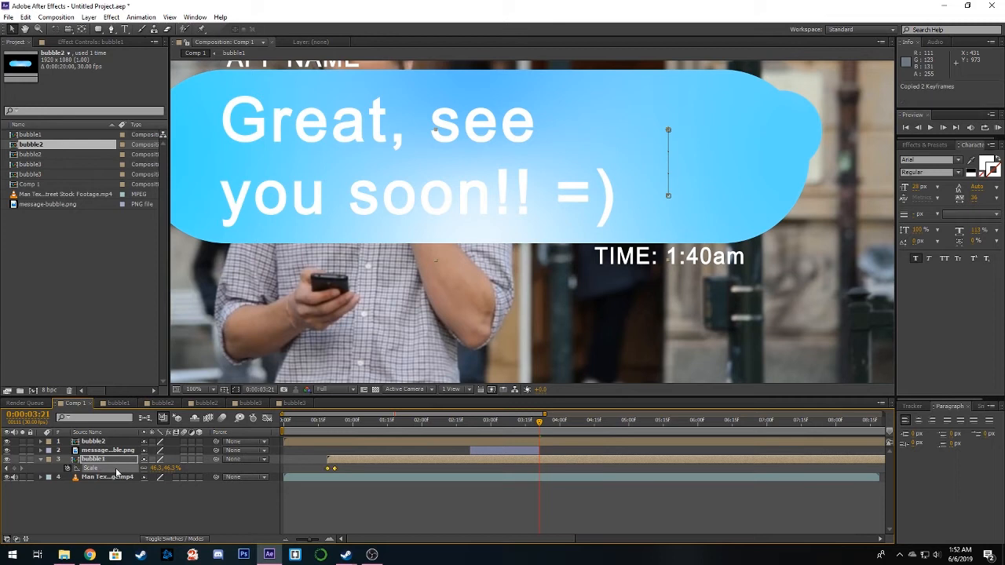
click(103, 442)
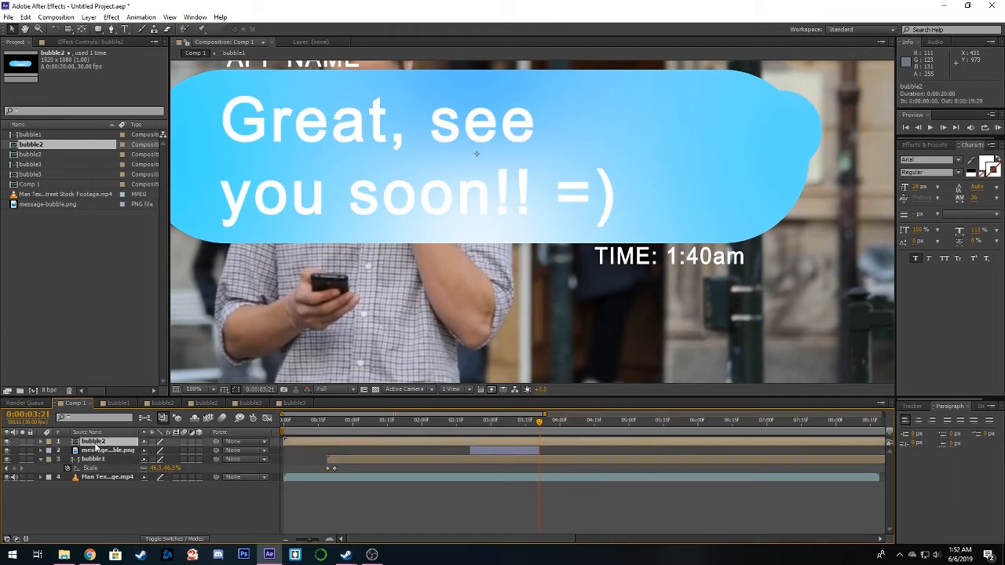
click(49, 442)
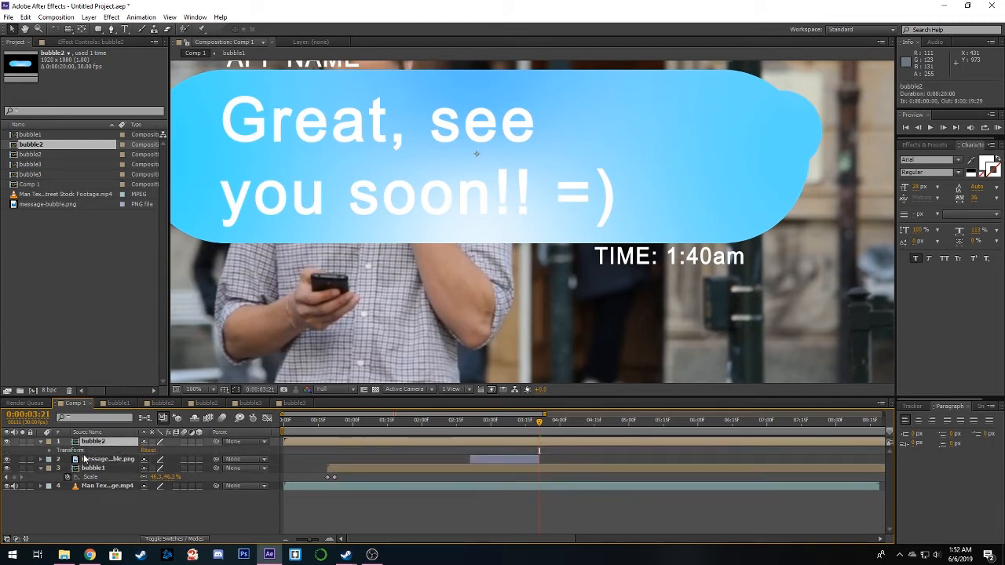
key(s)
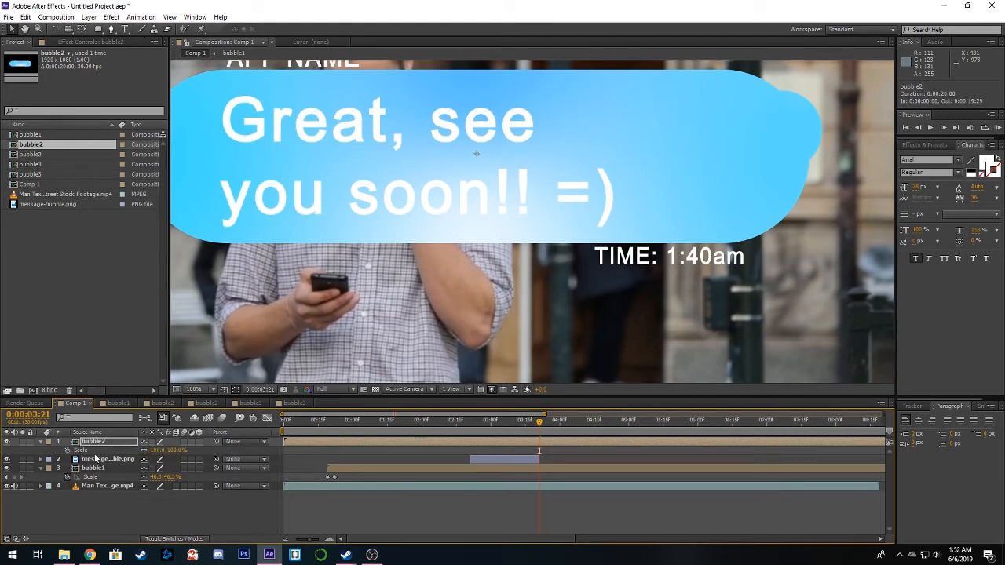
key(ctrl+v)
drag(635, 237, 593, 250)
mouse_move(539, 425)
mouse_down()
mouse_move(559, 431)
mouse_move(541, 431)
mouse_up()
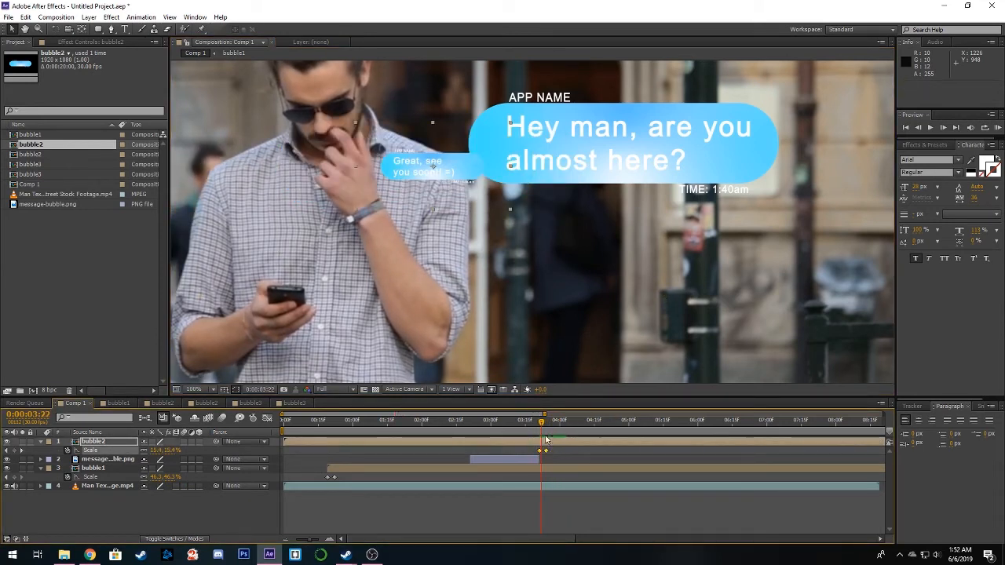
Step: Start the bubble2 layer at 0:00:03:16 and place it beneath the first blue bubble at about 1321, 805
drag(541, 452, 603, 442)
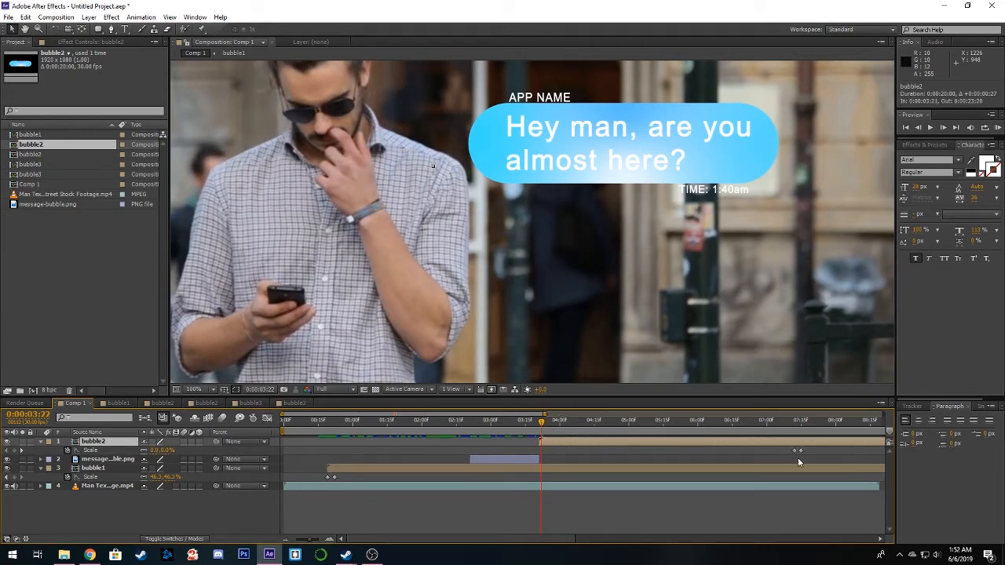
drag(797, 451, 552, 444)
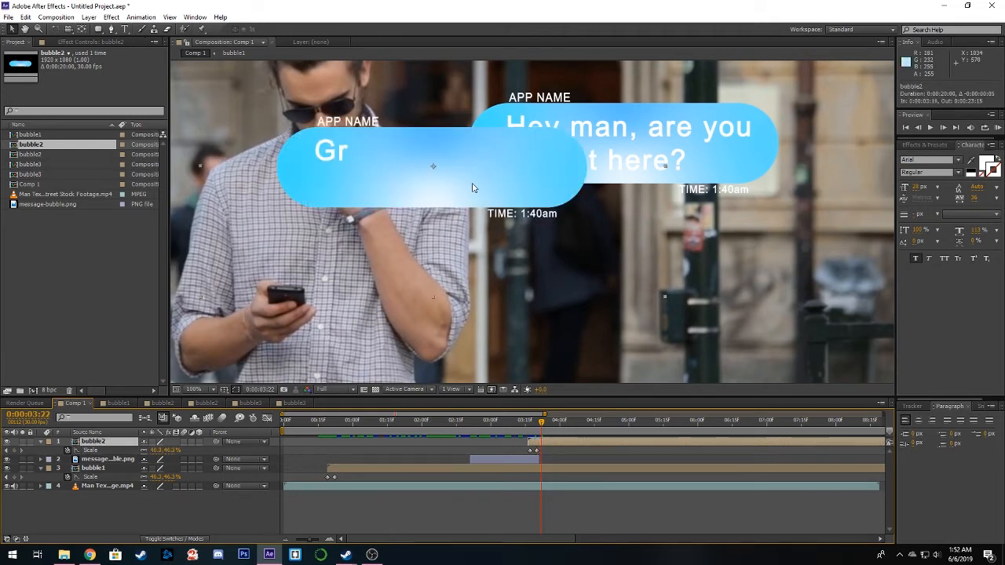
drag(589, 254, 656, 330)
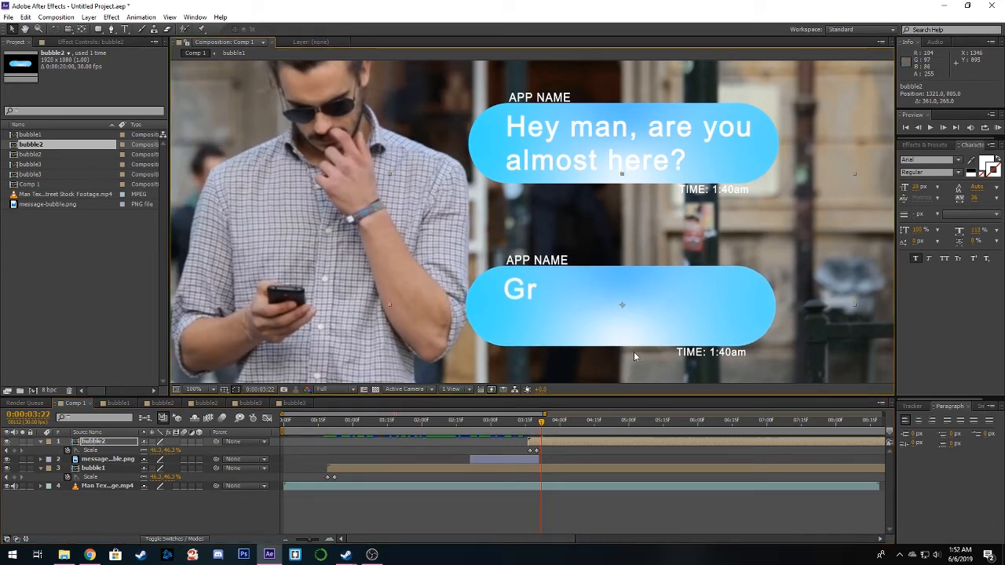
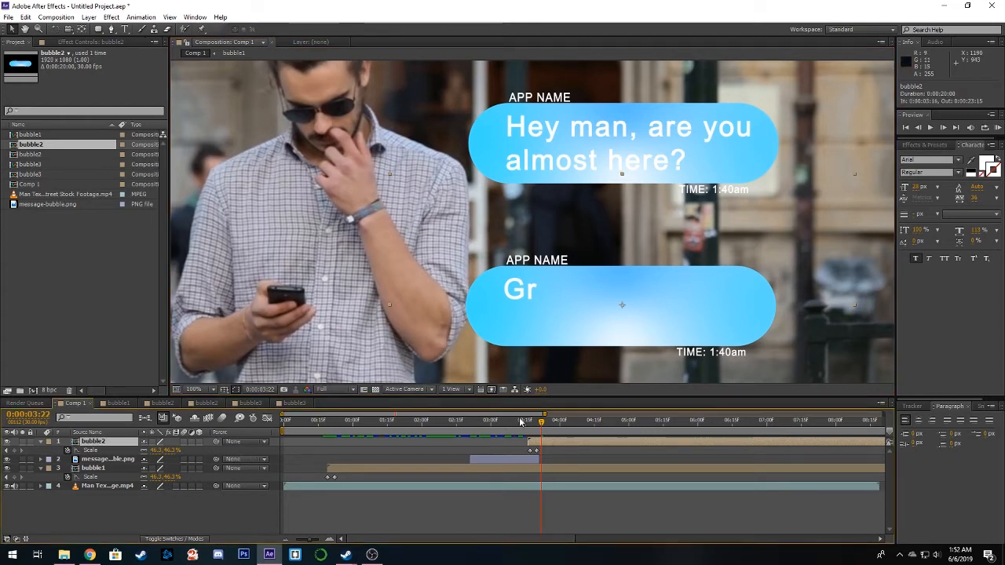
Step: Hide the bubble2 layer and move its start to 0:00:05:06
click(6, 442)
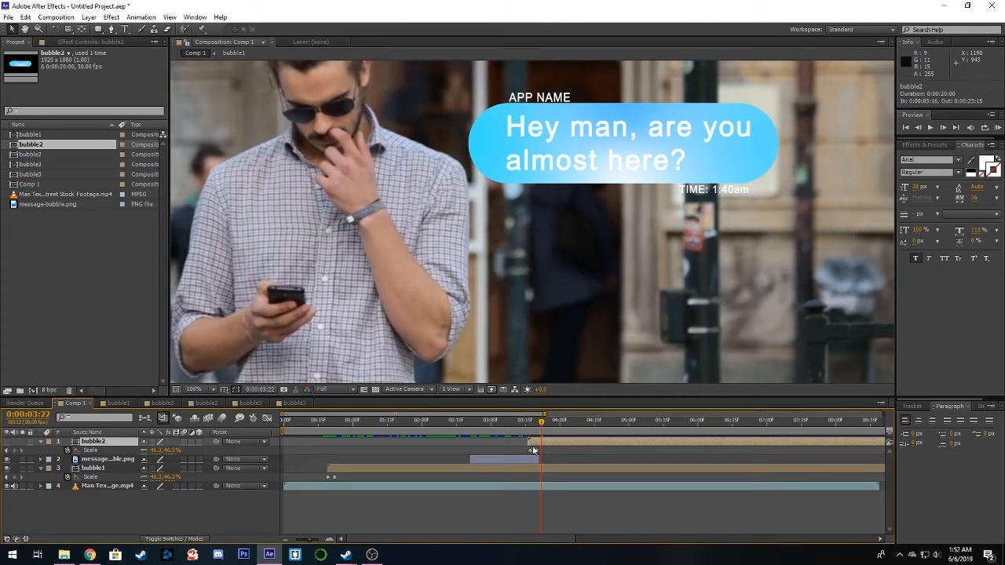
drag(576, 445, 689, 446)
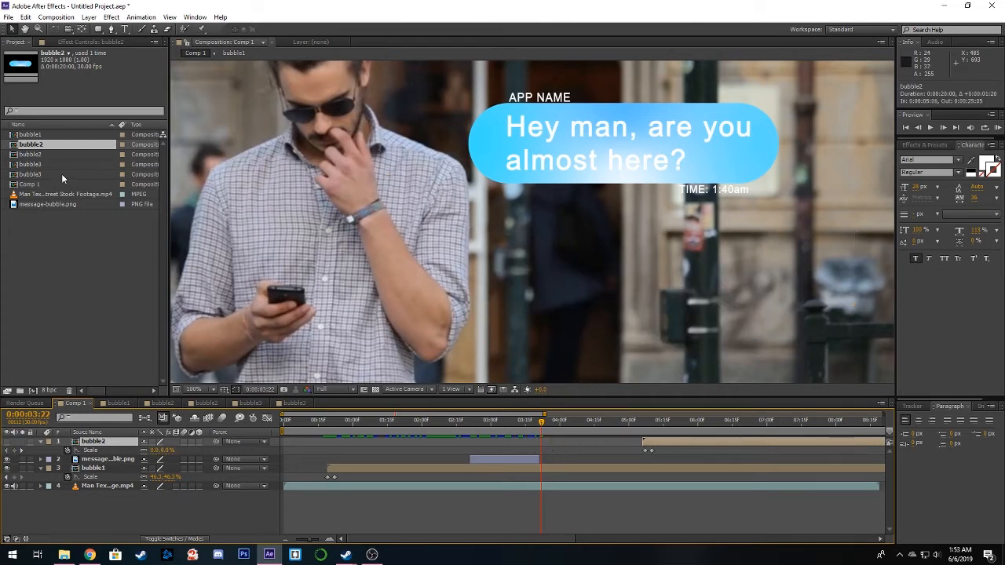
Step: Add the grey bubble3 composition as the top layer and copy bubble1's two Scale keyframes onto it at 0:00:03:22
click(36, 157)
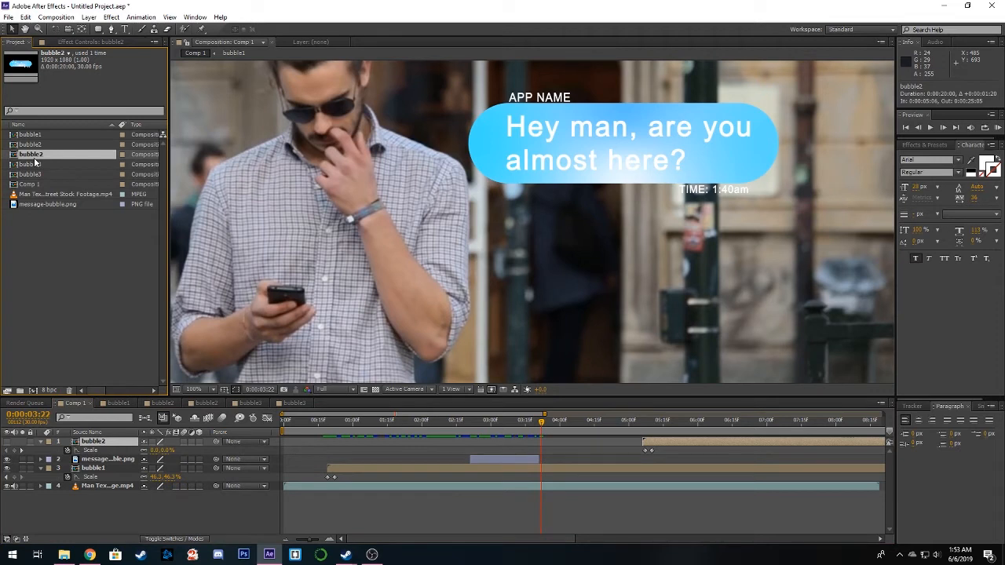
click(37, 165)
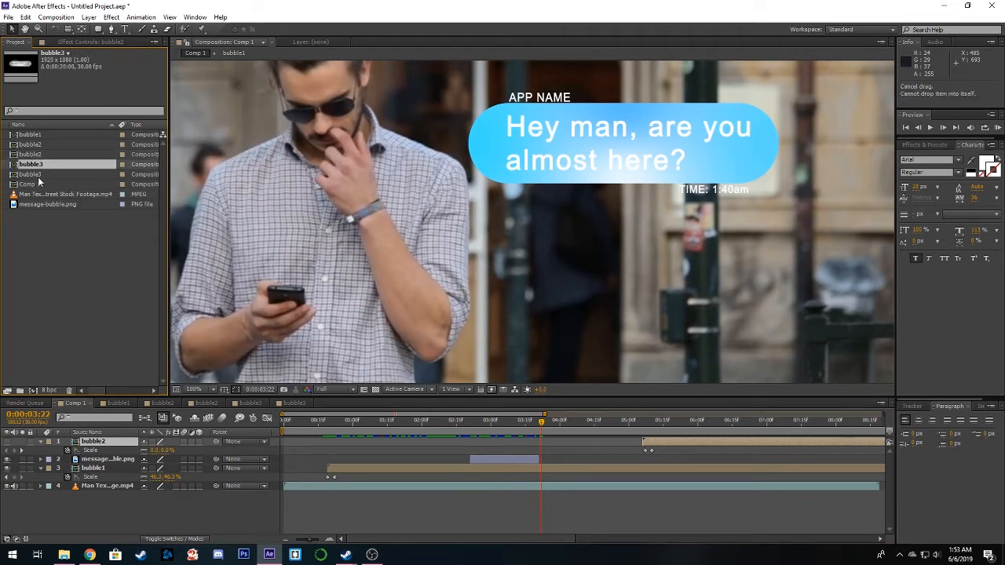
drag(39, 181, 117, 442)
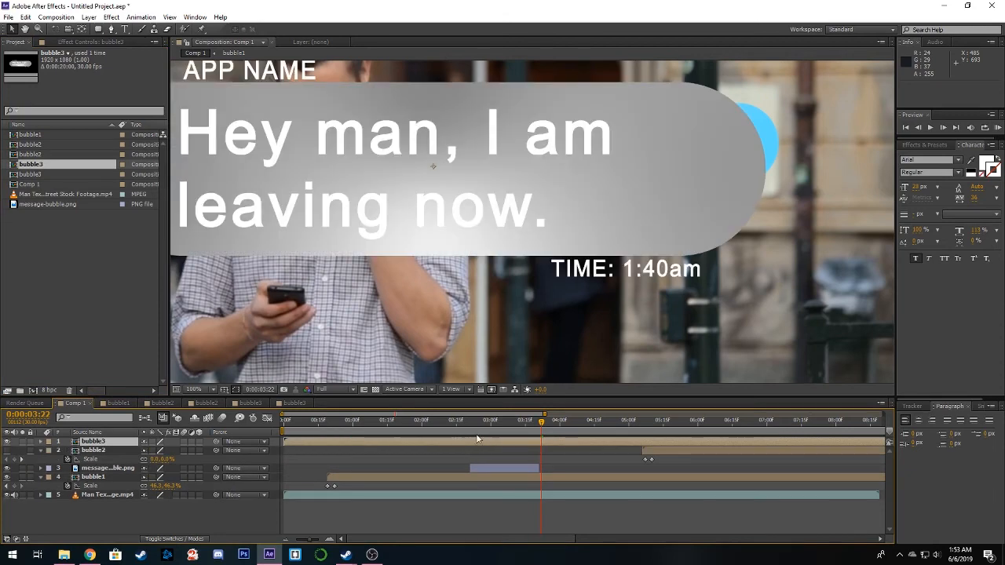
key(s)
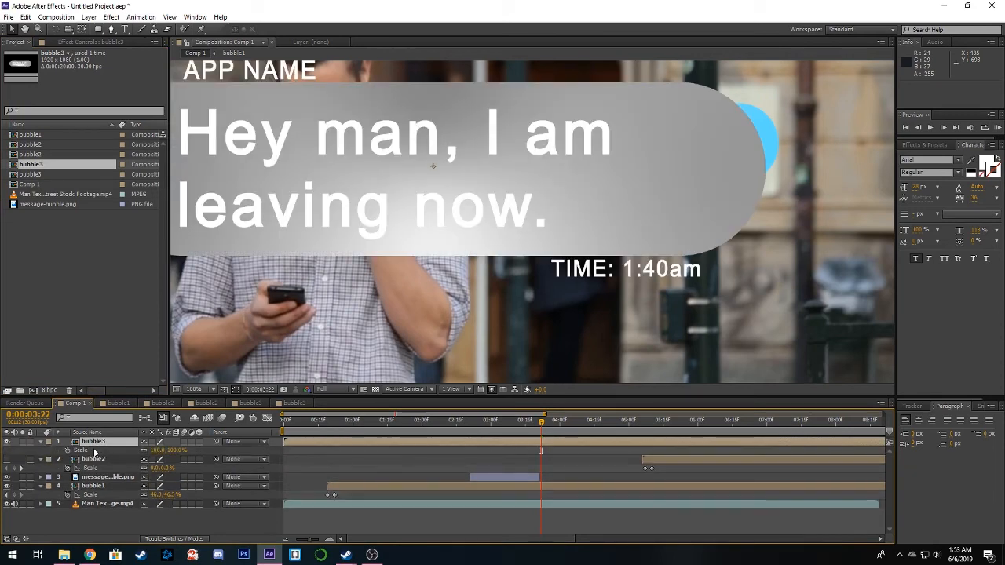
click(96, 450)
key(ctrl+v)
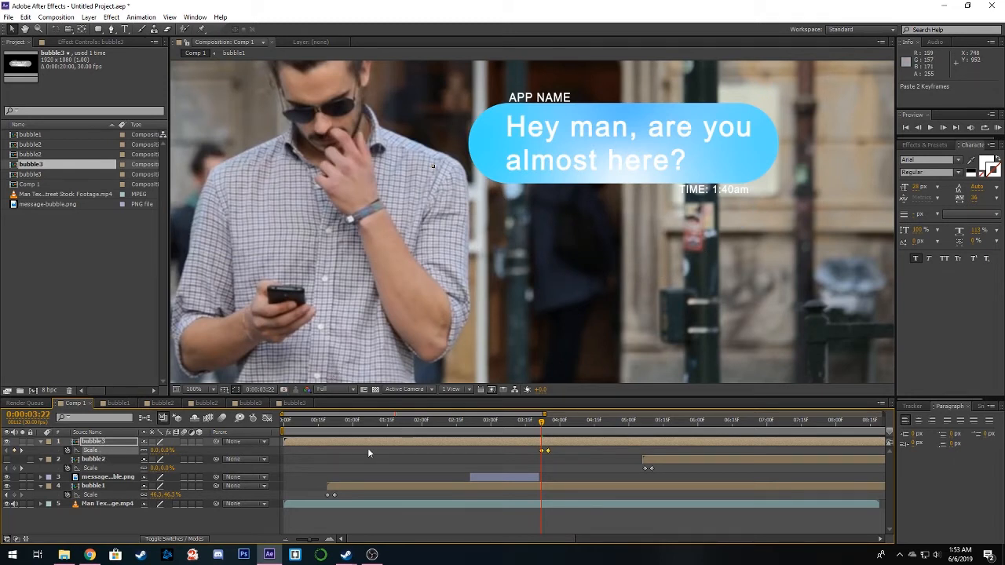
click(95, 496)
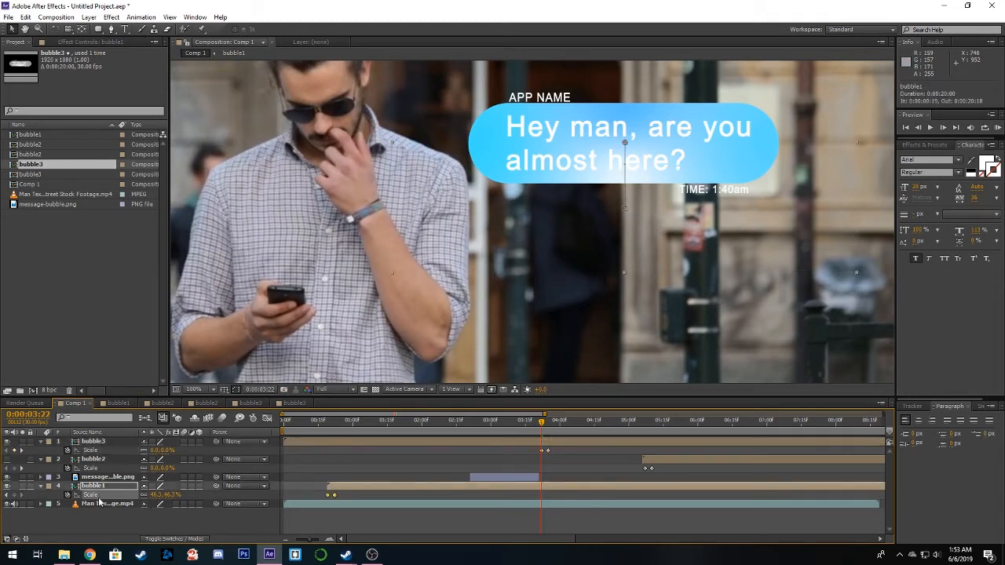
key(ctrl+c)
click(94, 450)
key(ctrl+v)
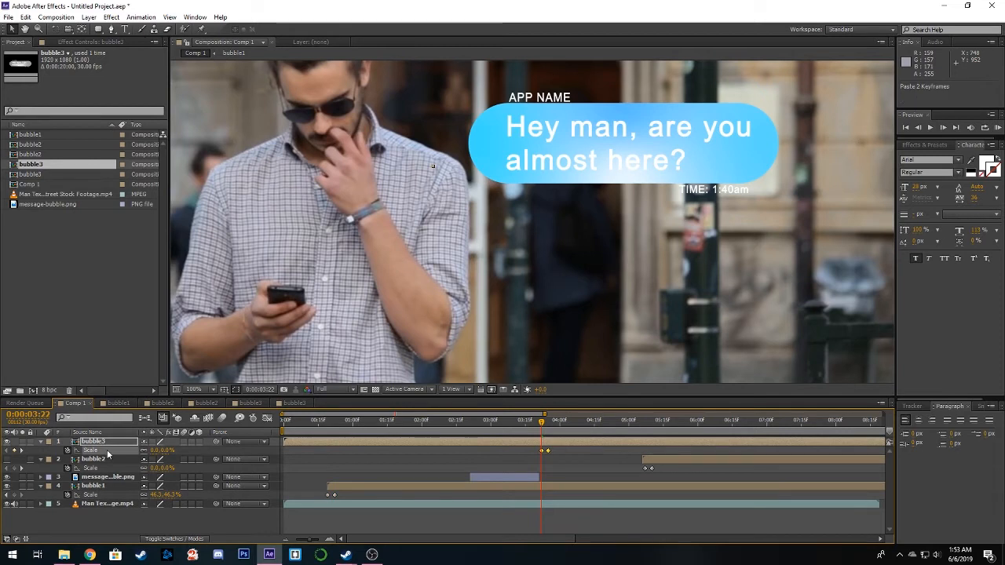
click(149, 521)
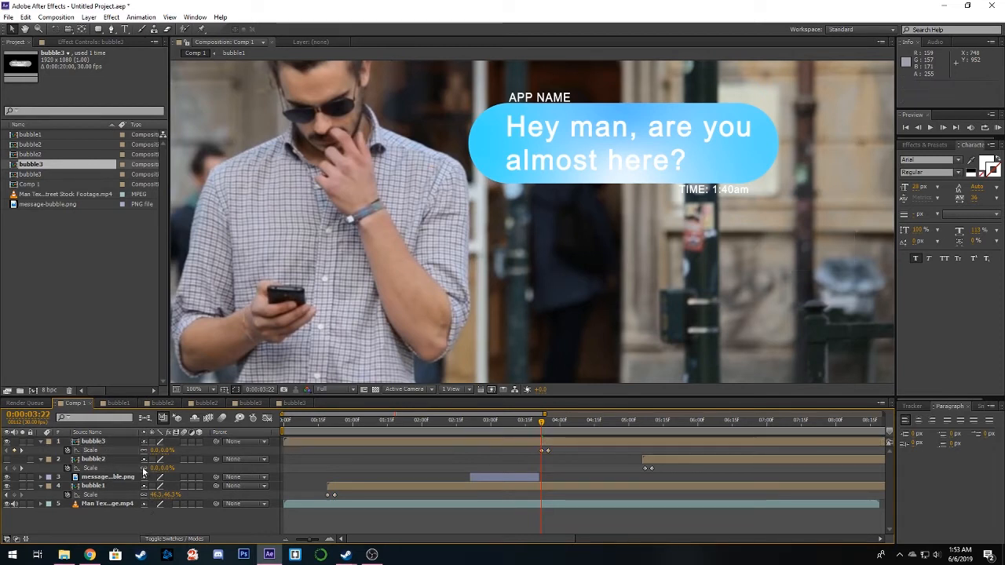
click(114, 498)
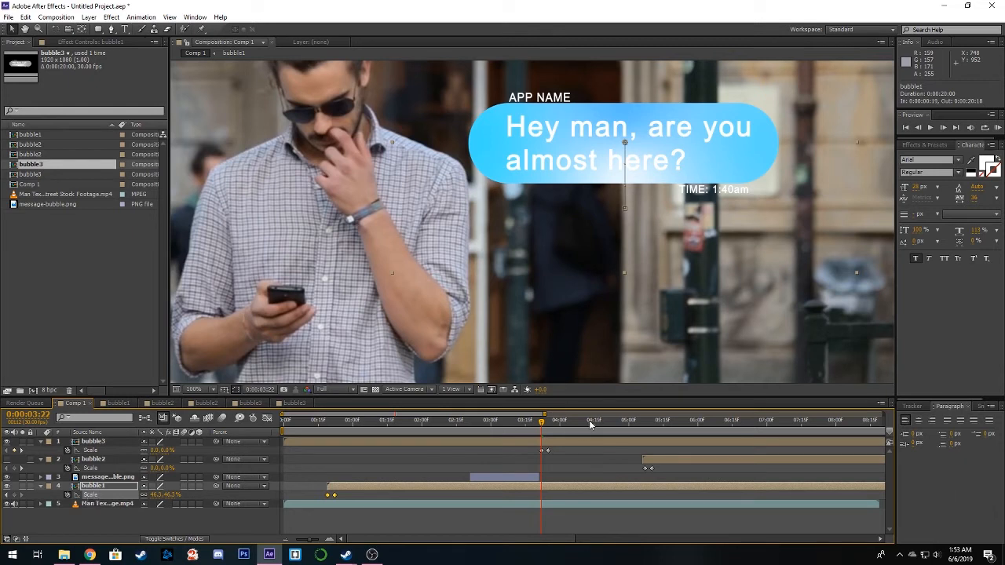
Step: Place bubble3 beneath the first blue bubble at about 1243, 679 and start its layer at 0:00:03:15
drag(476, 441, 451, 448)
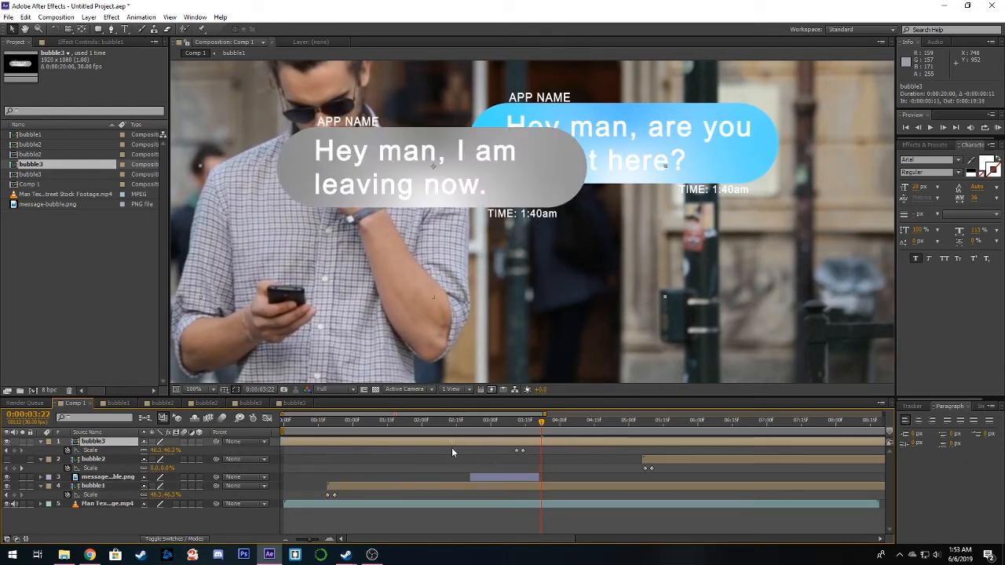
drag(498, 186, 635, 257)
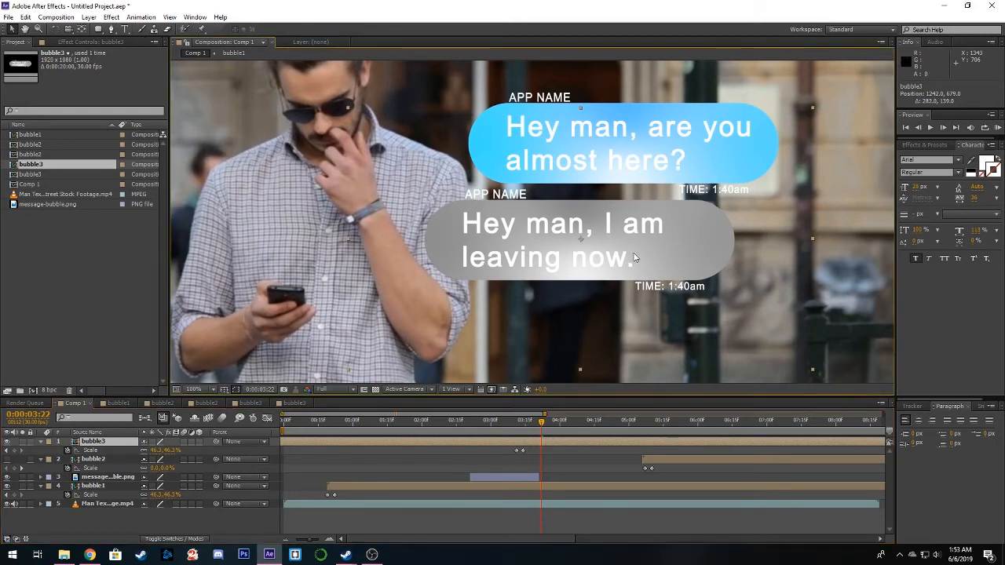
drag(542, 420, 508, 420)
drag(427, 435, 550, 445)
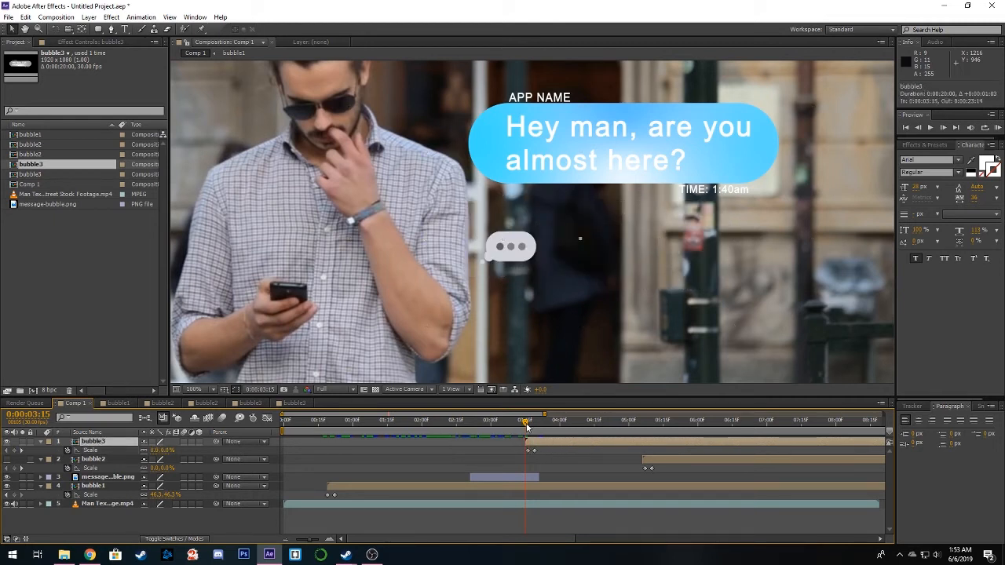
Step: Move the start of the bubble3 layer to 0:00:03:19 and check its pop-in over the following frames
click(527, 423)
mouse_move(528, 427)
mouse_down()
mouse_move(554, 442)
mouse_move(533, 425)
mouse_move(548, 429)
mouse_move(533, 430)
mouse_move(548, 430)
mouse_up()
drag(606, 162, 577, 161)
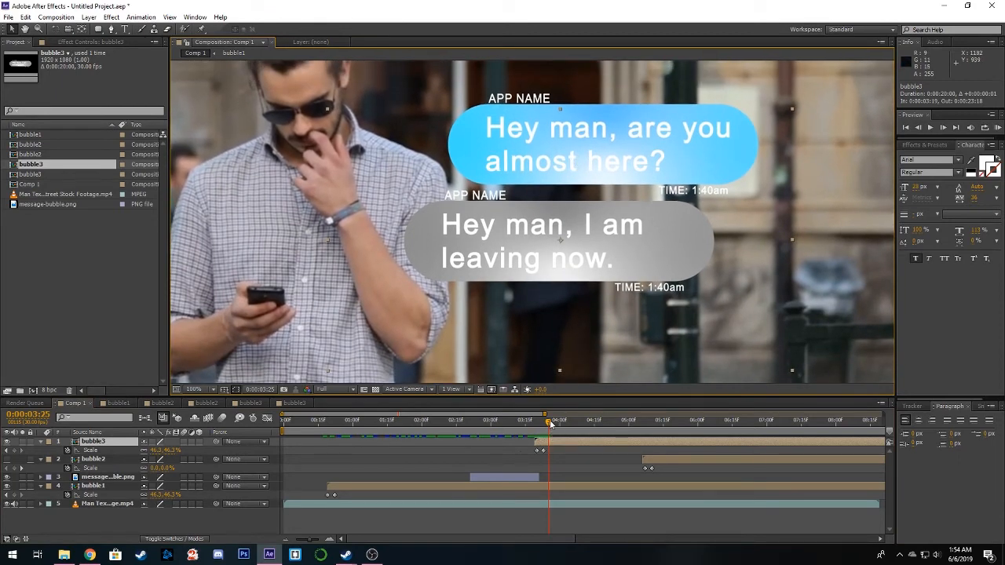
Step: Add Position keyframes to both the bubble1 and bubble3 layers at 0:00:03:20
drag(550, 424, 538, 426)
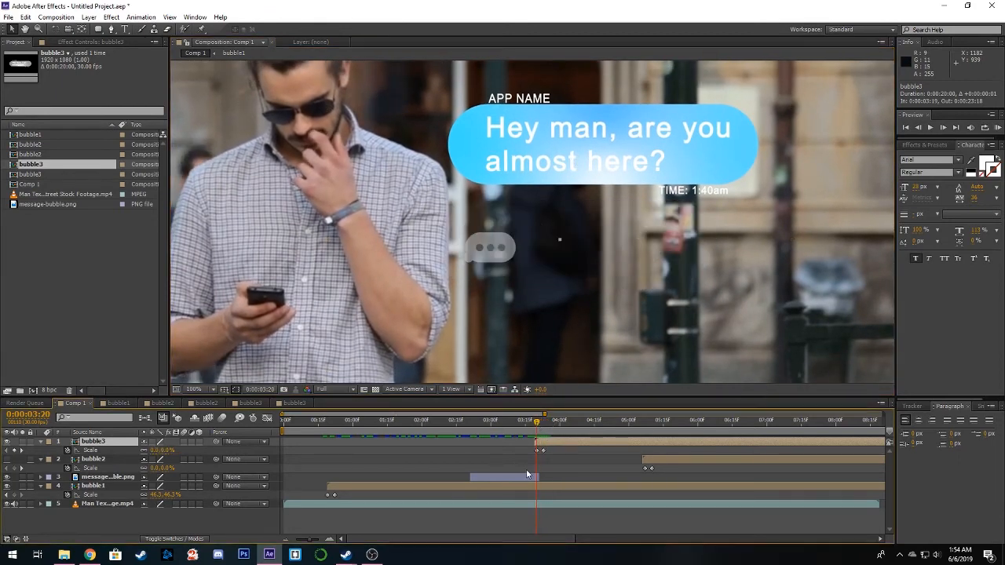
click(546, 484)
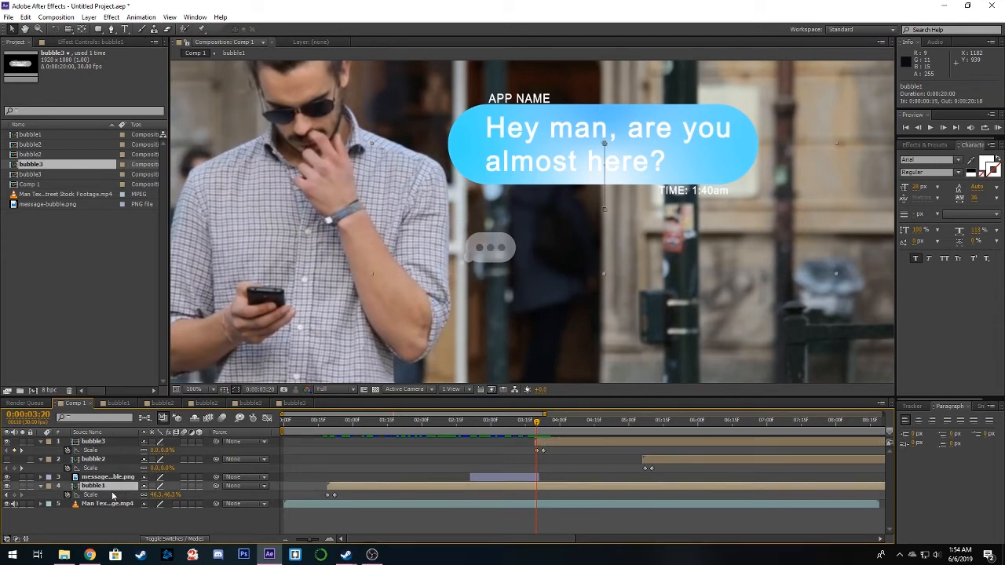
key(p)
click(556, 445)
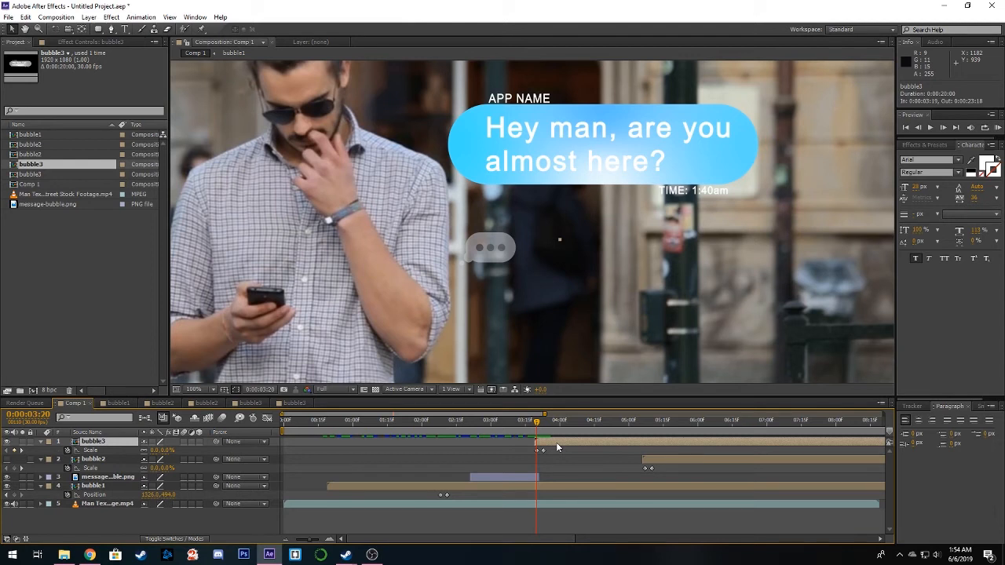
key(p)
click(83, 451)
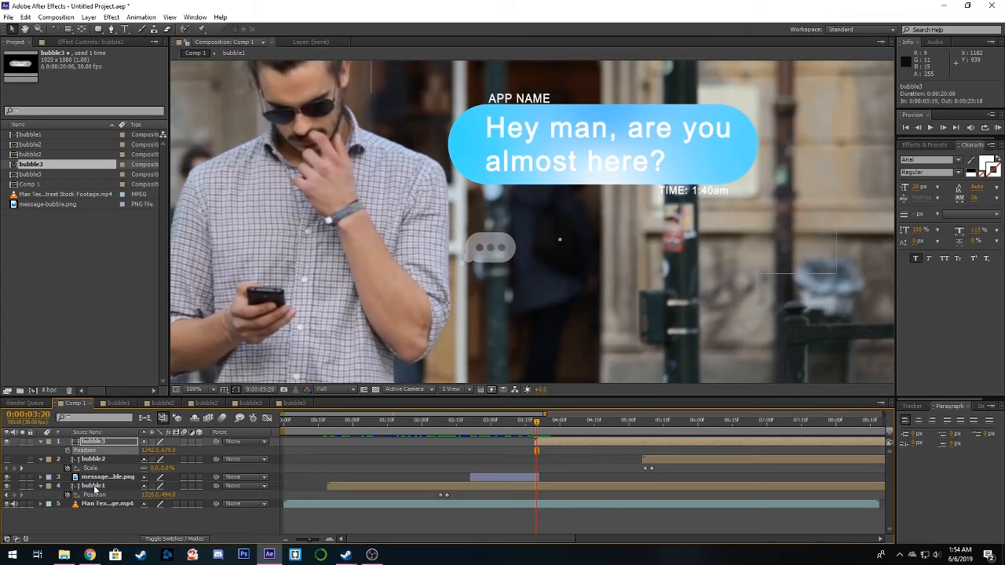
click(93, 486)
ctrl+click(98, 446)
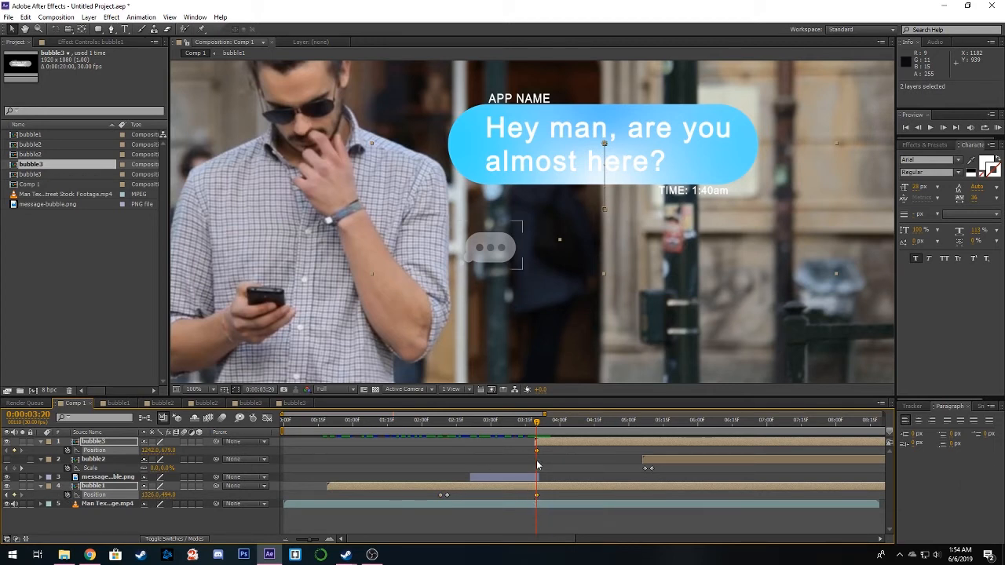
Step: At 0:00:03:22, raise bubble1 and bubble3 together by 120 px, to 1326, 374 and 1242, 559
drag(534, 426, 542, 426)
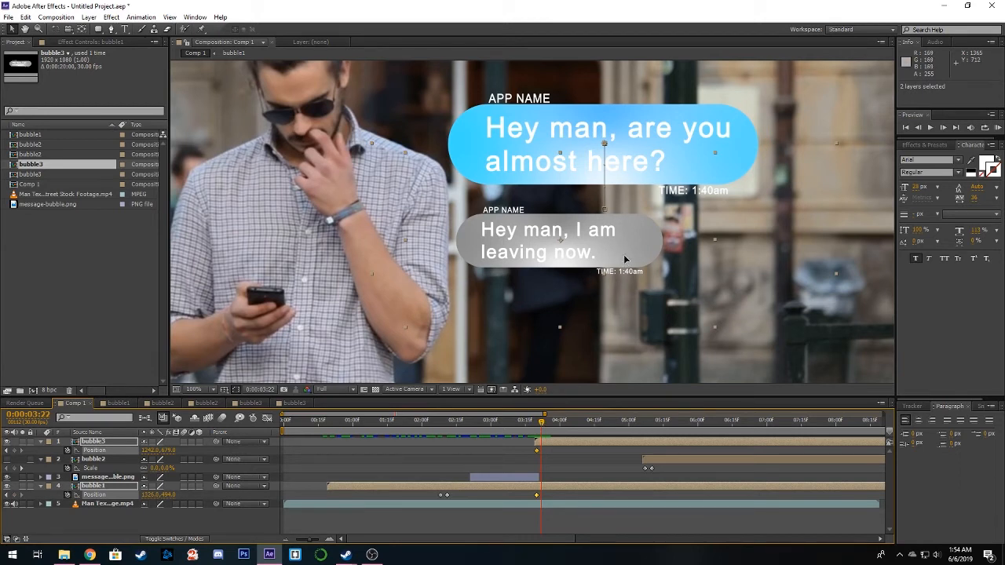
mouse_move(624, 255)
mouse_down()
mouse_move(623, 193)
mouse_move(614, 270)
mouse_up()
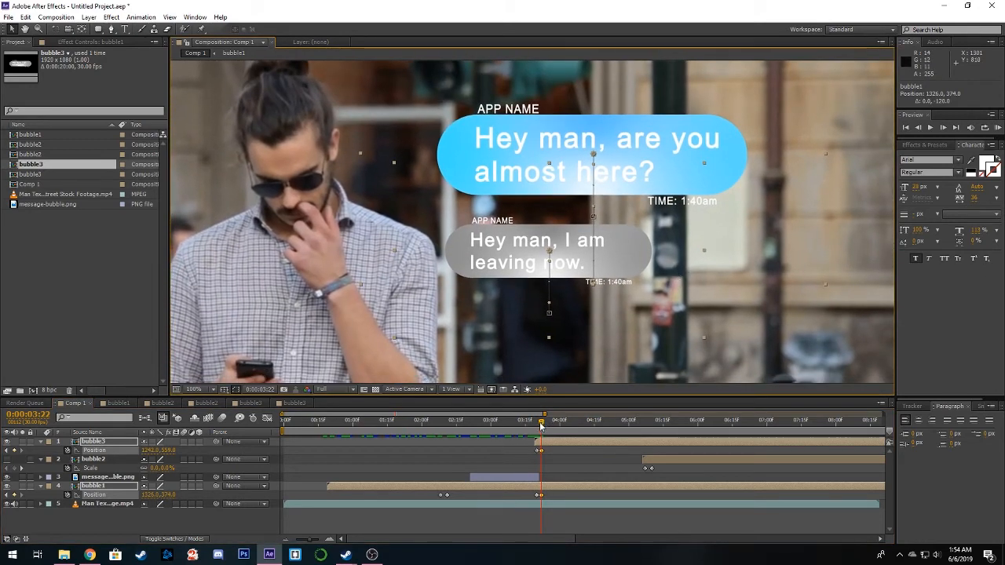
mouse_move(540, 424)
mouse_down()
mouse_move(527, 423)
mouse_move(557, 425)
mouse_move(514, 426)
mouse_move(559, 422)
mouse_up()
click(599, 454)
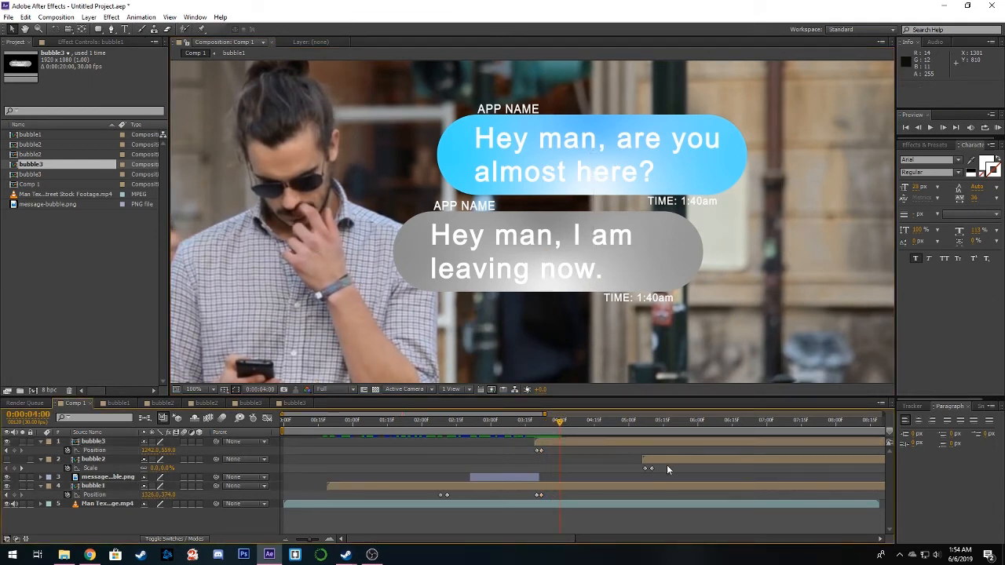
Step: Bring the bubble2 layer to the top of the stack, start it at 0:00:04:12 and make it visible
drag(654, 463, 592, 463)
drag(102, 461, 98, 442)
drag(610, 441, 669, 442)
mouse_move(577, 426)
mouse_down()
mouse_move(602, 425)
mouse_move(527, 429)
mouse_move(585, 426)
mouse_up()
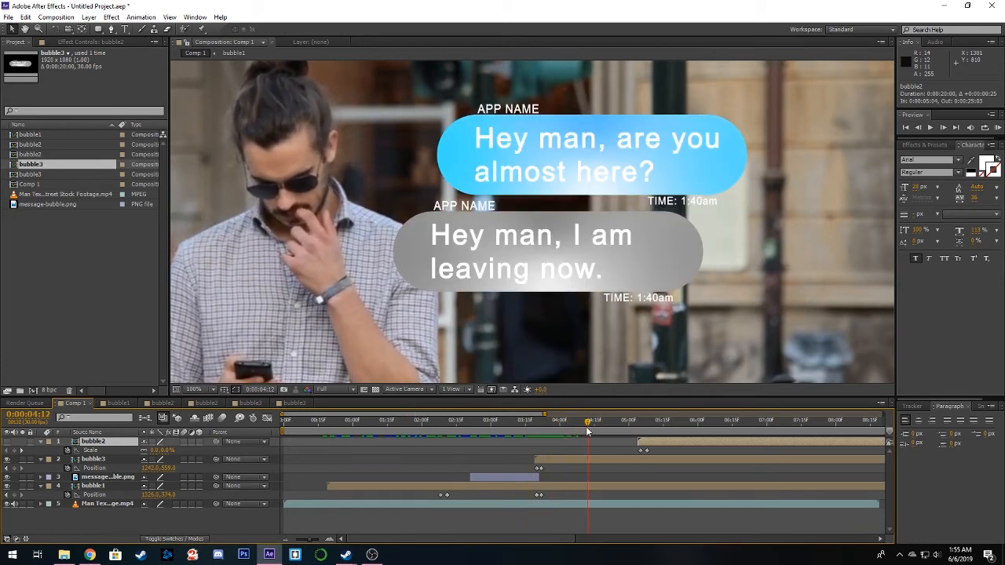
drag(660, 444, 608, 426)
drag(606, 305, 584, 310)
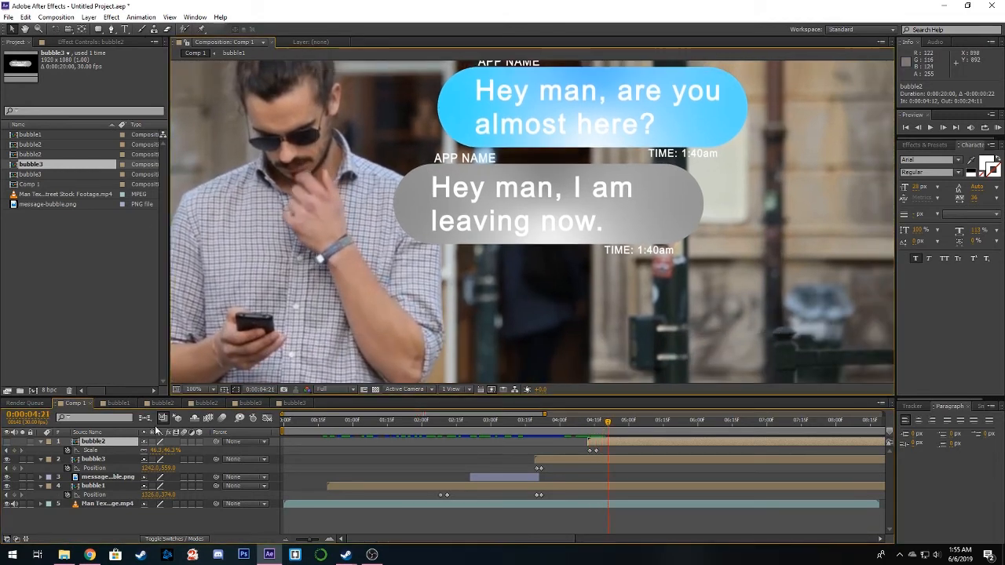
click(6, 442)
drag(478, 238, 551, 230)
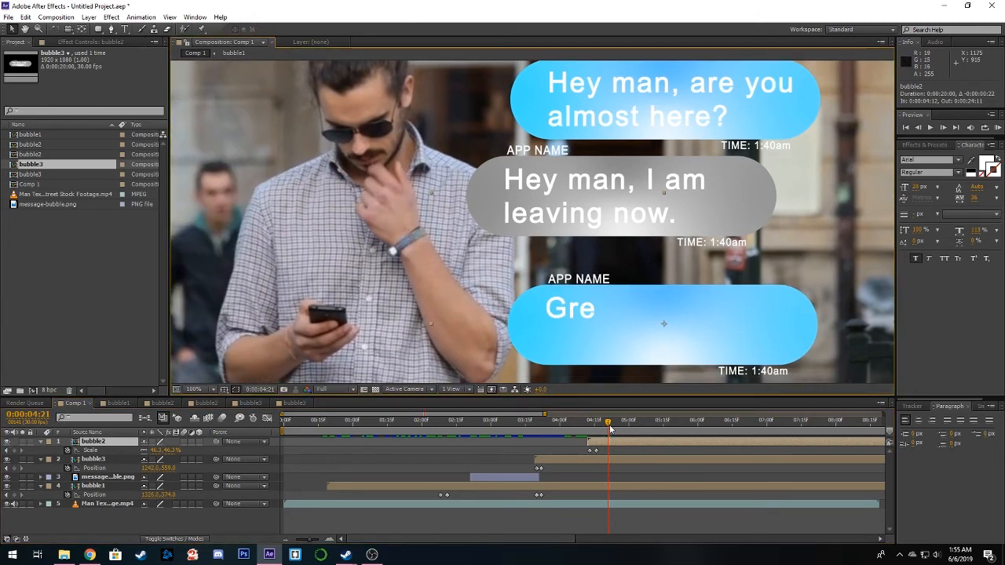
Step: Align bubble2 horizontally with the first blue bubble and place it beneath the grey bubble at 1327, 803
mouse_move(607, 425)
mouse_down()
mouse_move(562, 424)
mouse_move(610, 426)
mouse_up()
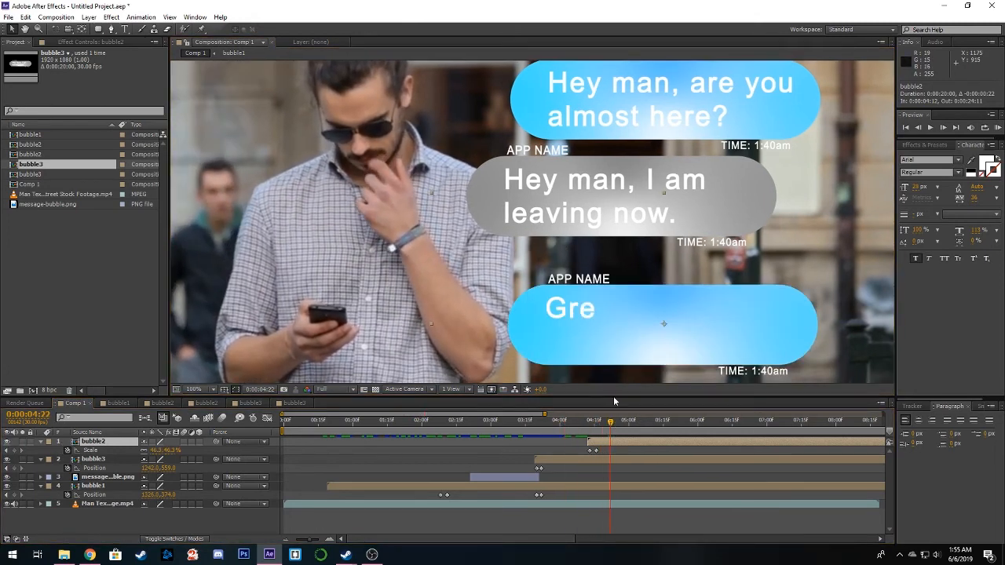
drag(696, 310, 632, 308)
drag(662, 336, 667, 115)
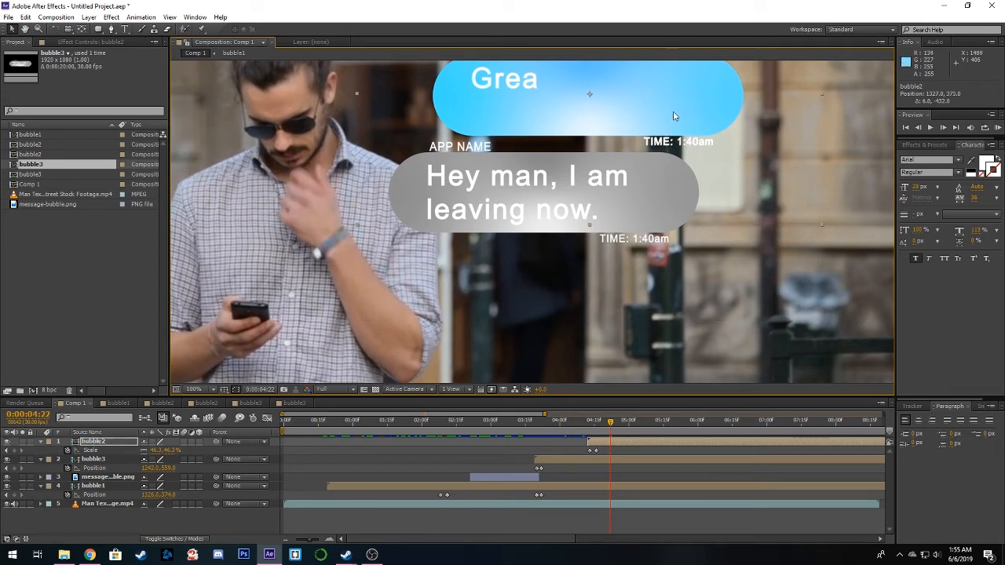
click(650, 443)
drag(666, 116, 668, 342)
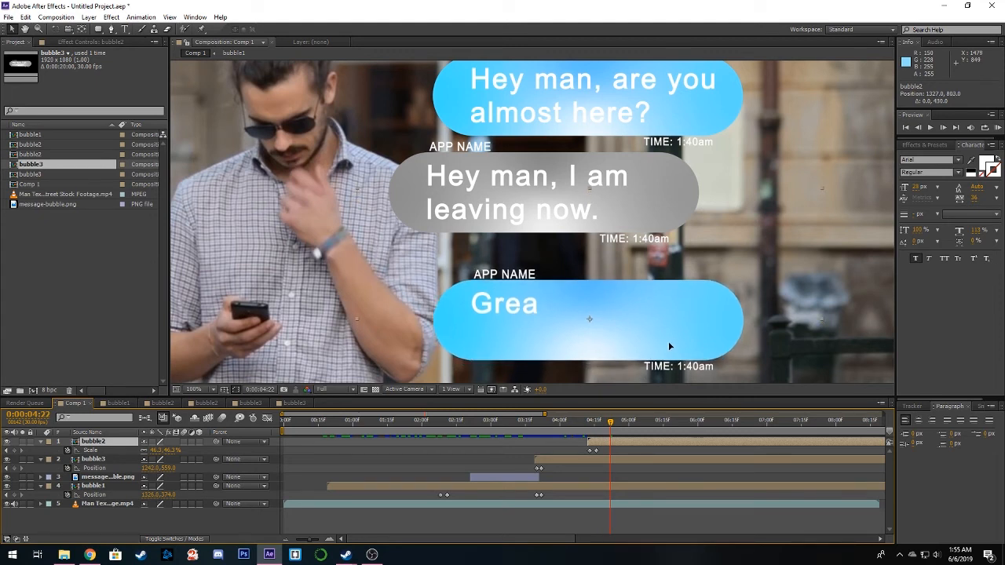
Step: Add Position keyframes to the bubble1, bubble2 and bubble3 layers at 0:00:05:20
drag(611, 423, 675, 431)
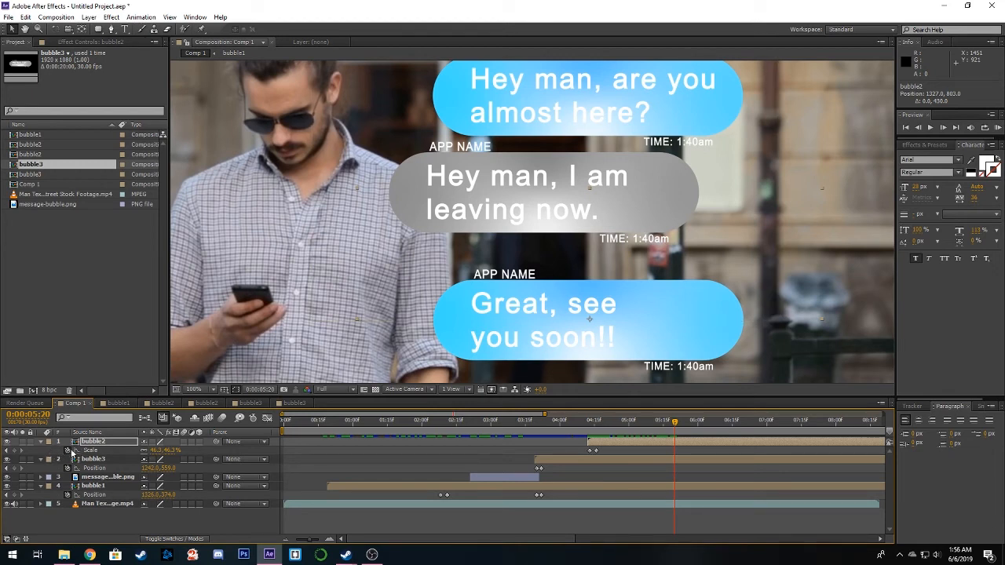
click(106, 444)
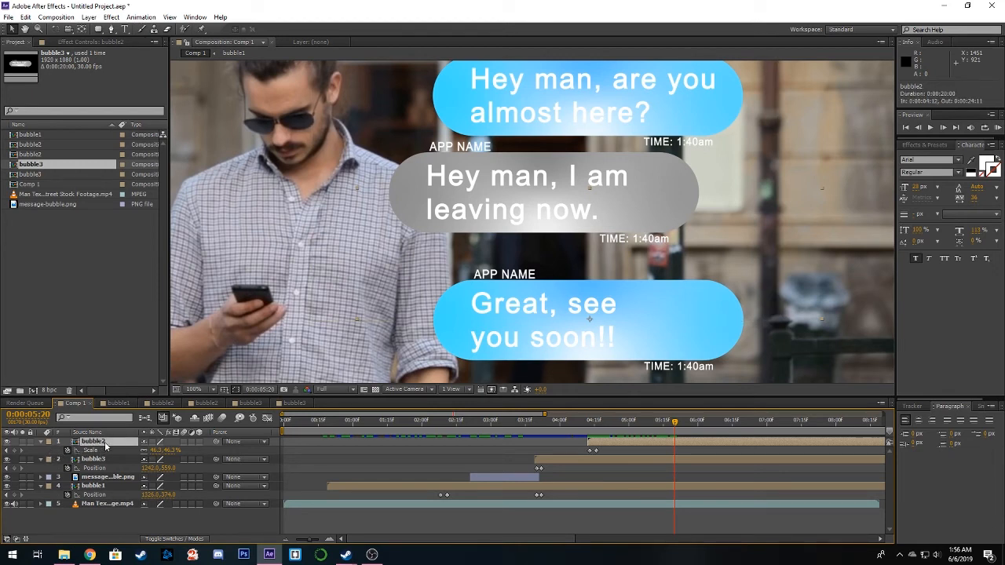
key(p)
click(106, 462)
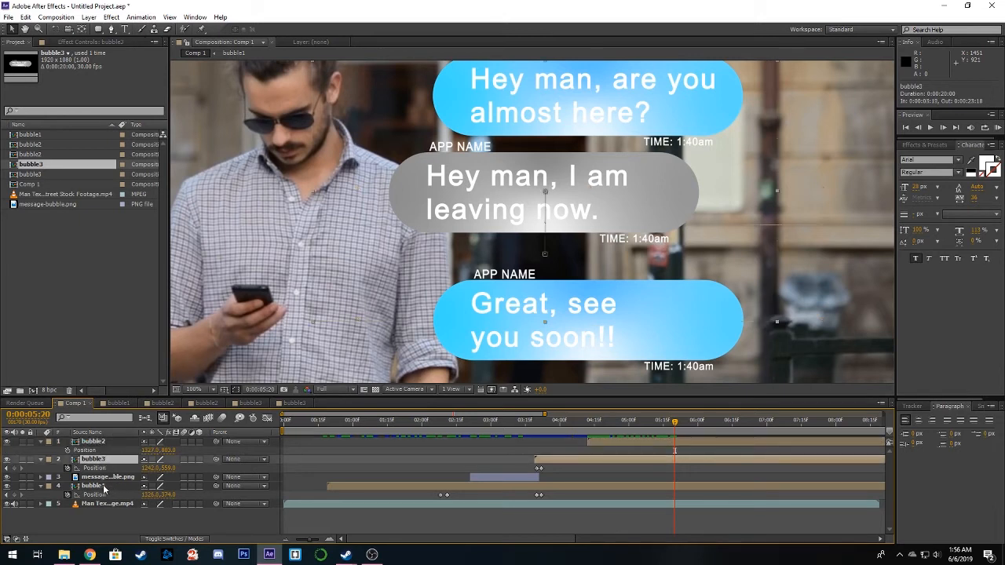
click(100, 443)
shift+click(103, 461)
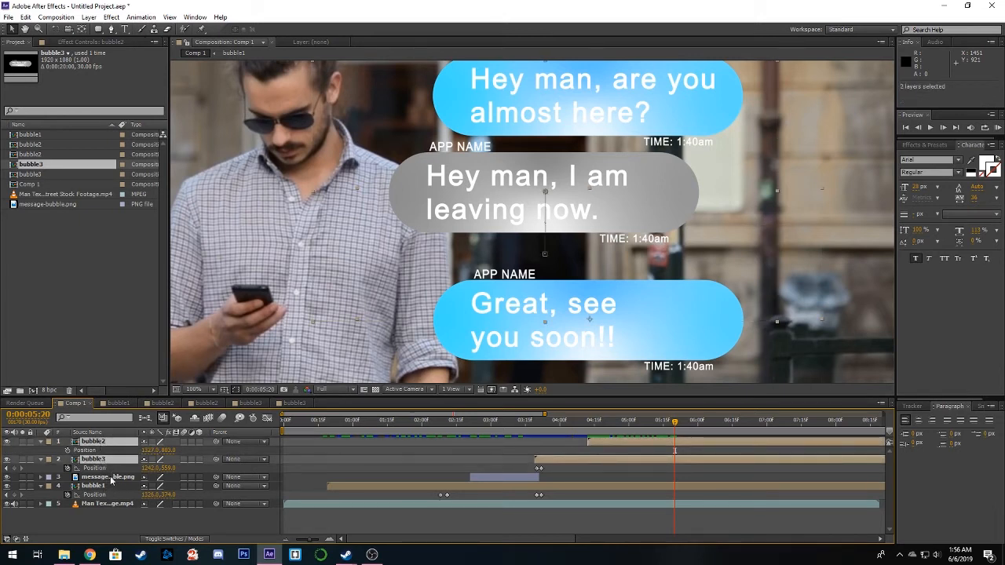
shift+click(102, 487)
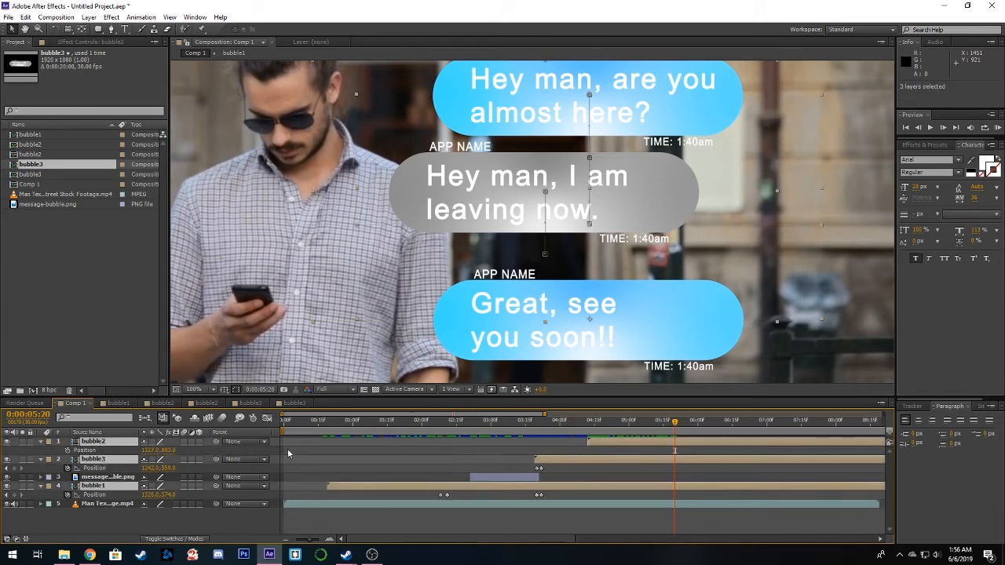
click(68, 451)
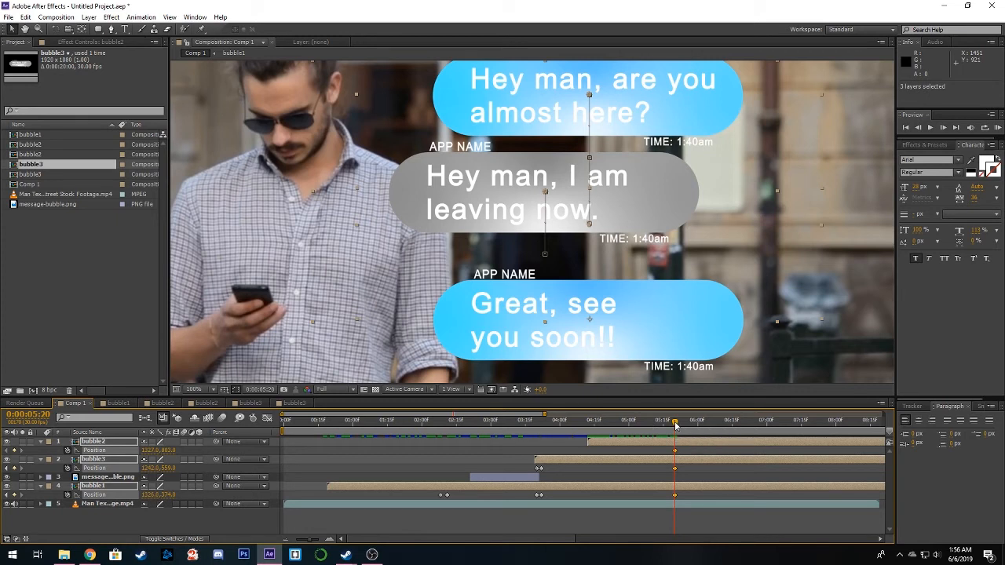
Step: At 0:00:05:22, raise all three bubbles together by 108 px, bringing bubble2 to 1327, 695
mouse_move(682, 425)
mouse_down()
mouse_move(698, 424)
mouse_move(680, 430)
mouse_up()
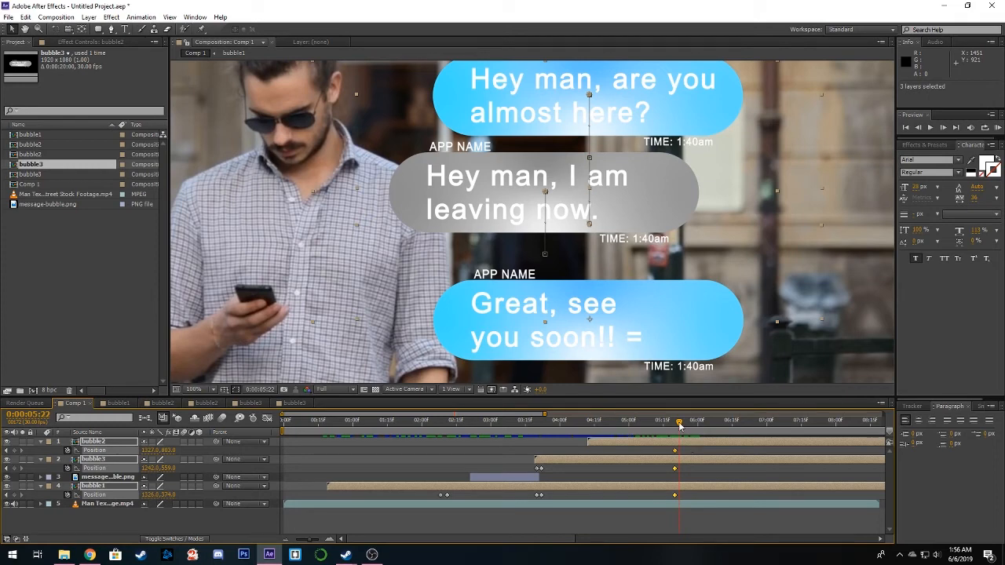
drag(717, 246, 691, 250)
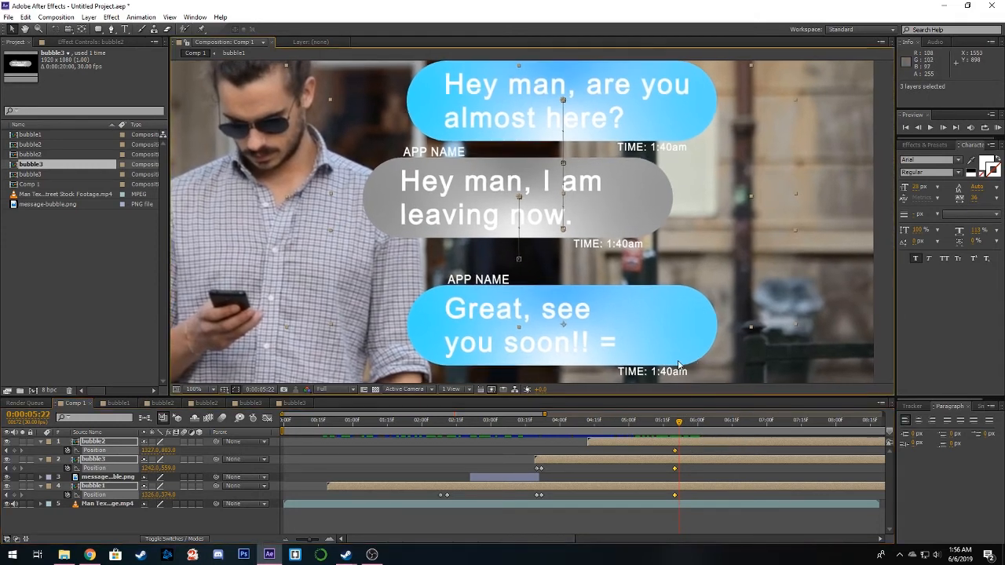
drag(673, 341, 675, 287)
mouse_move(695, 174)
mouse_down()
mouse_move(684, 280)
mouse_move(695, 176)
mouse_up()
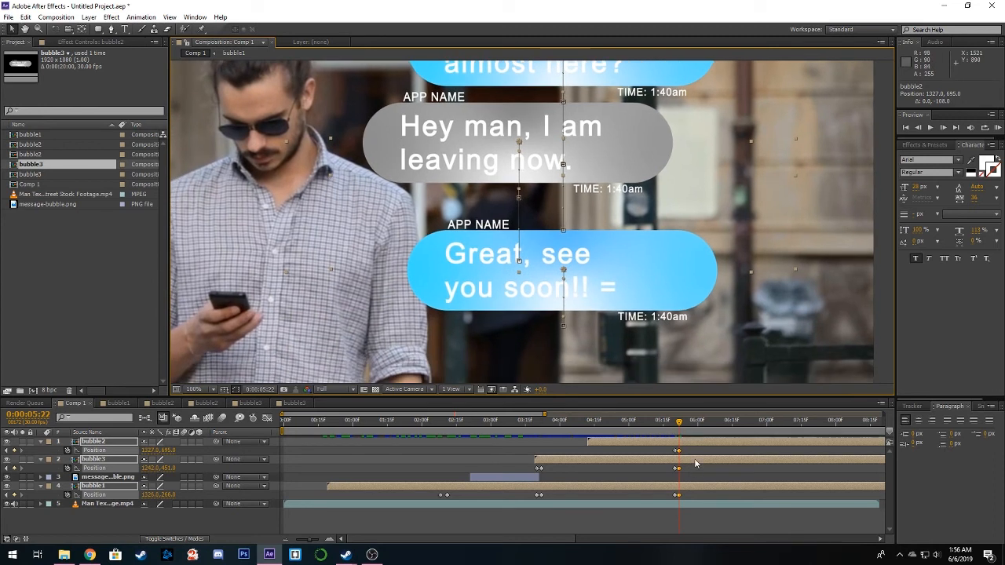
Step: Raise bubble2 alone to 1327, 636 so it sits directly beneath the grey bubble
click(693, 442)
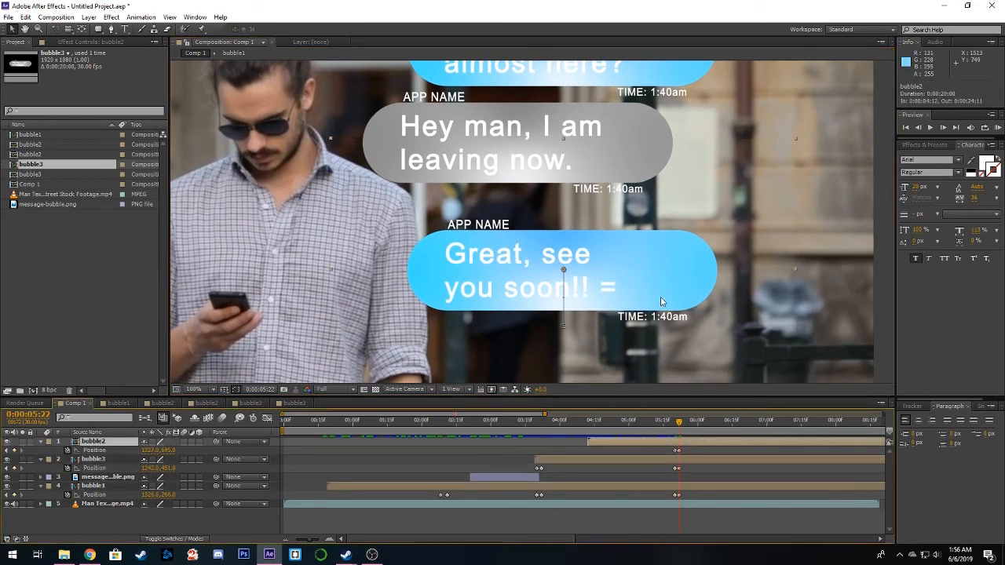
drag(662, 301, 662, 266)
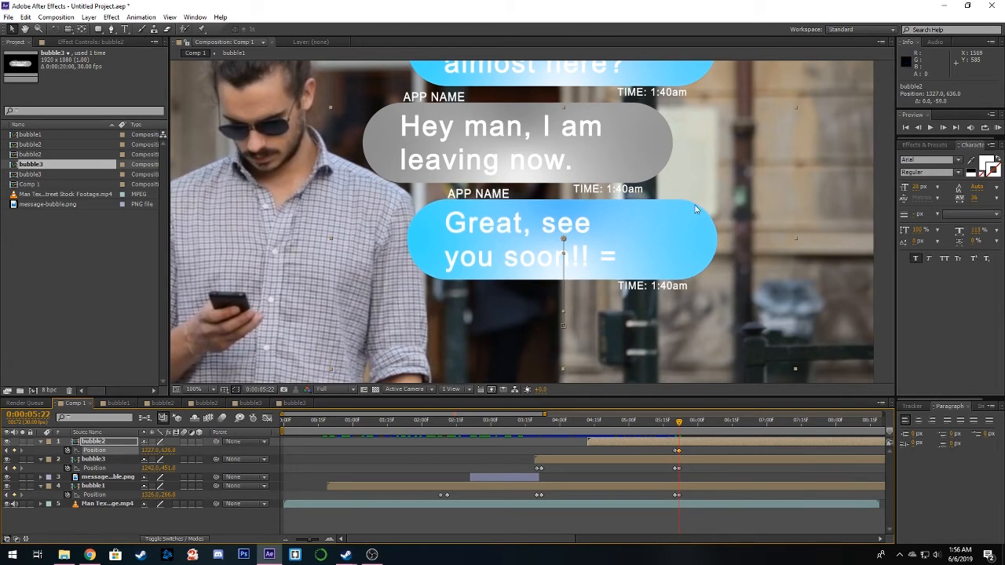
drag(709, 185, 695, 265)
drag(565, 330, 569, 279)
mouse_move(680, 424)
mouse_down()
mouse_move(635, 425)
mouse_move(682, 430)
mouse_up()
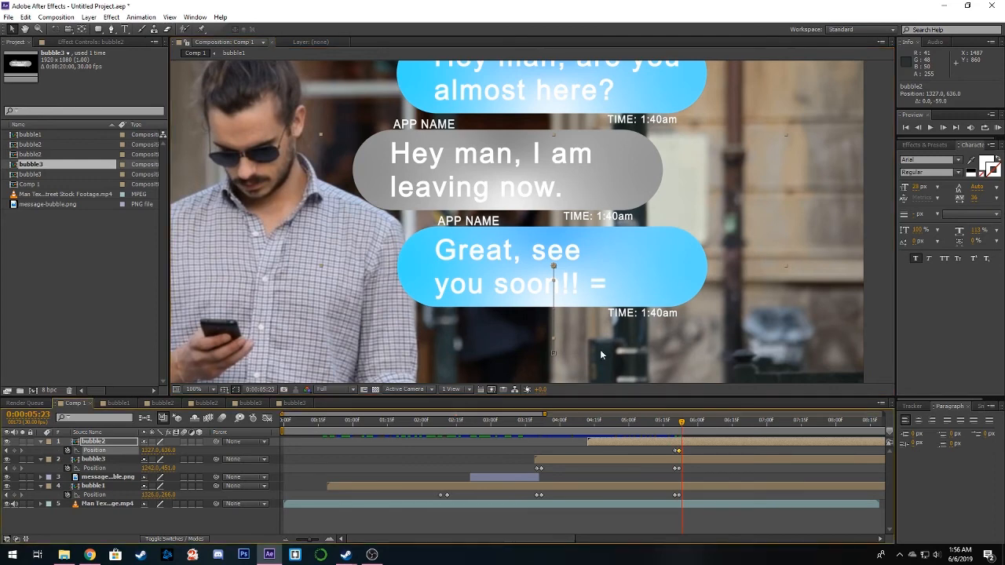
drag(557, 331, 609, 303)
Step: Shift the last pair of Position keyframes on all three bubbles later, with the second keyframe at 0:00:06:00
mouse_move(683, 424)
mouse_down()
mouse_move(736, 431)
mouse_move(676, 435)
mouse_move(690, 442)
mouse_up()
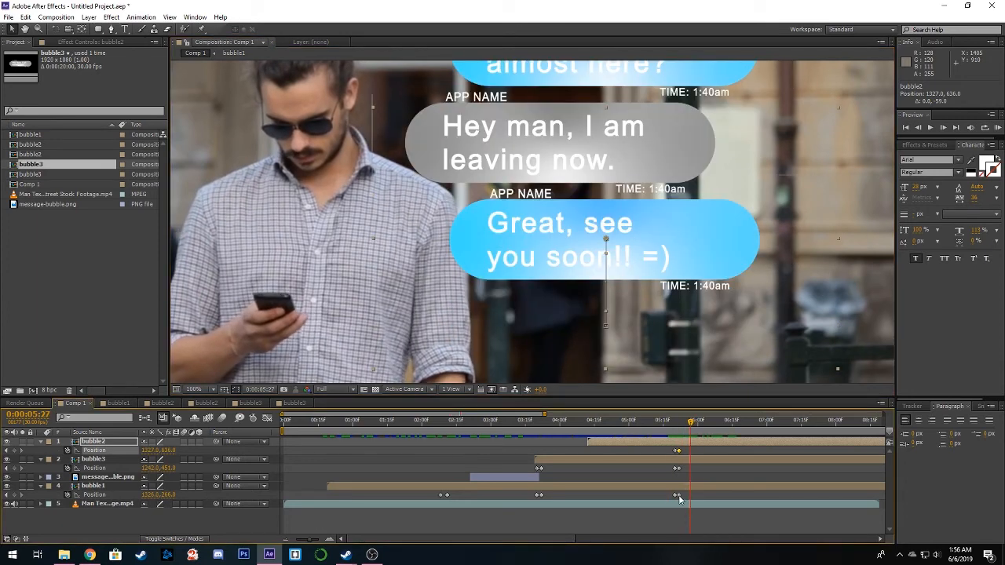
mouse_move(680, 499)
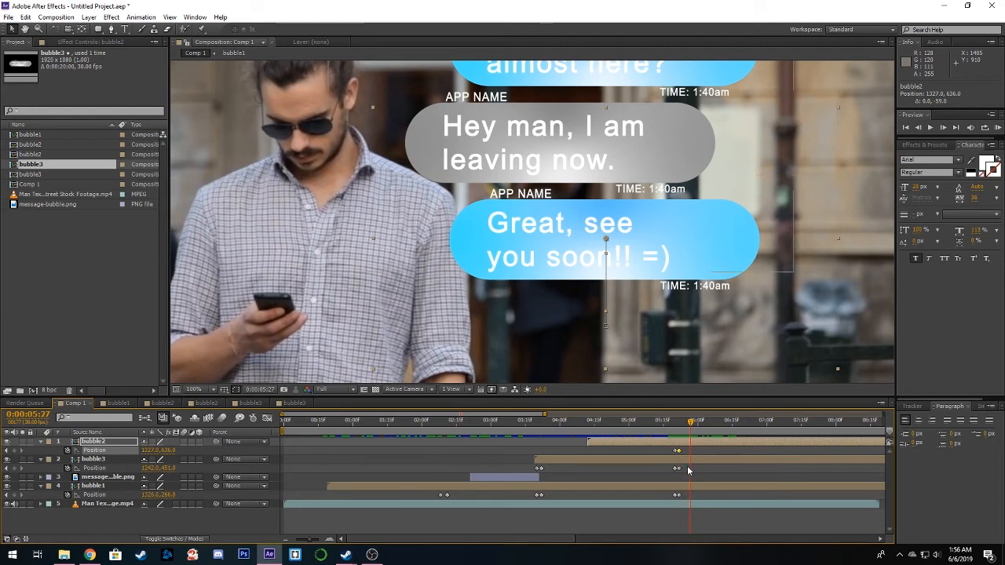
click(677, 468)
shift+click(676, 494)
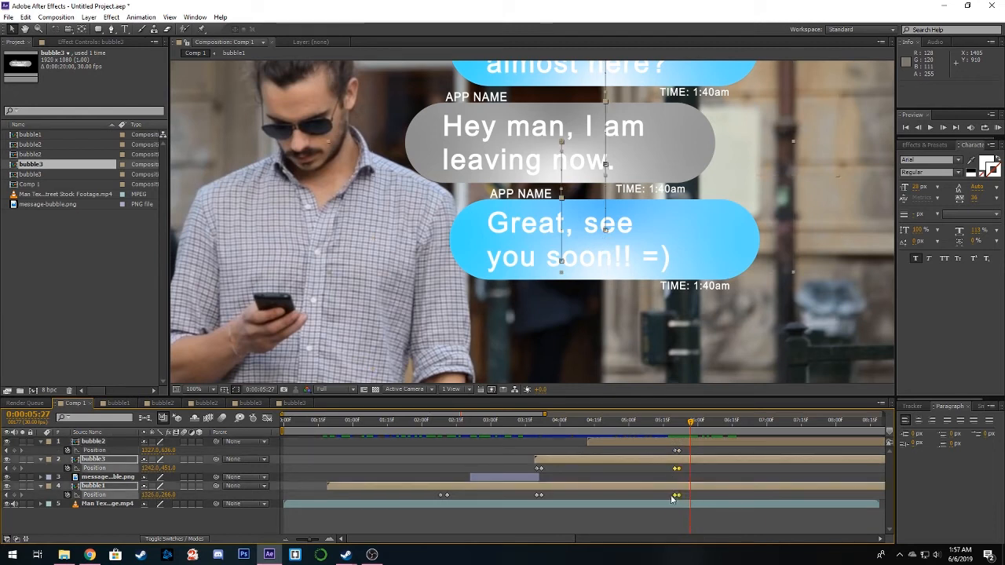
shift+click(677, 450)
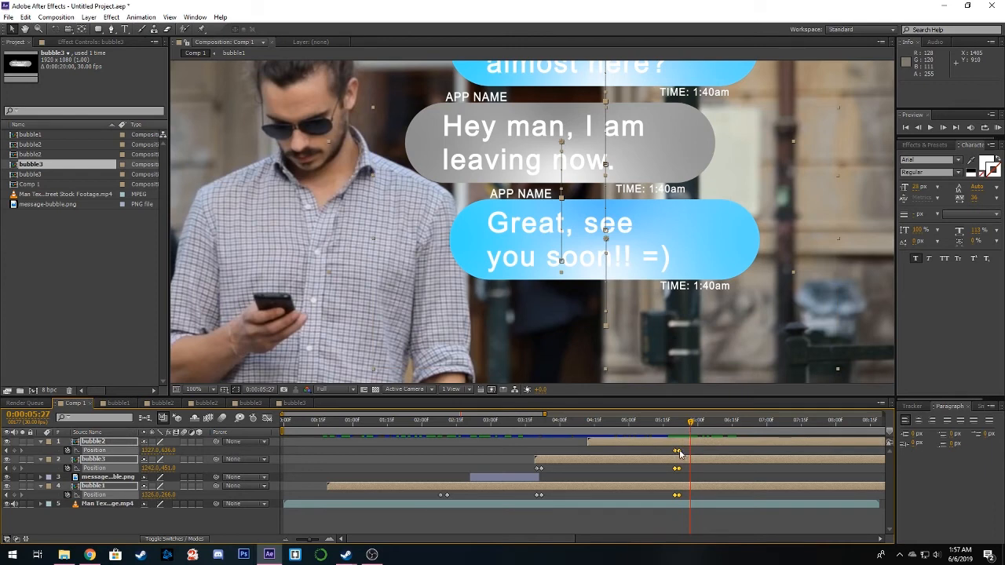
drag(680, 453, 705, 431)
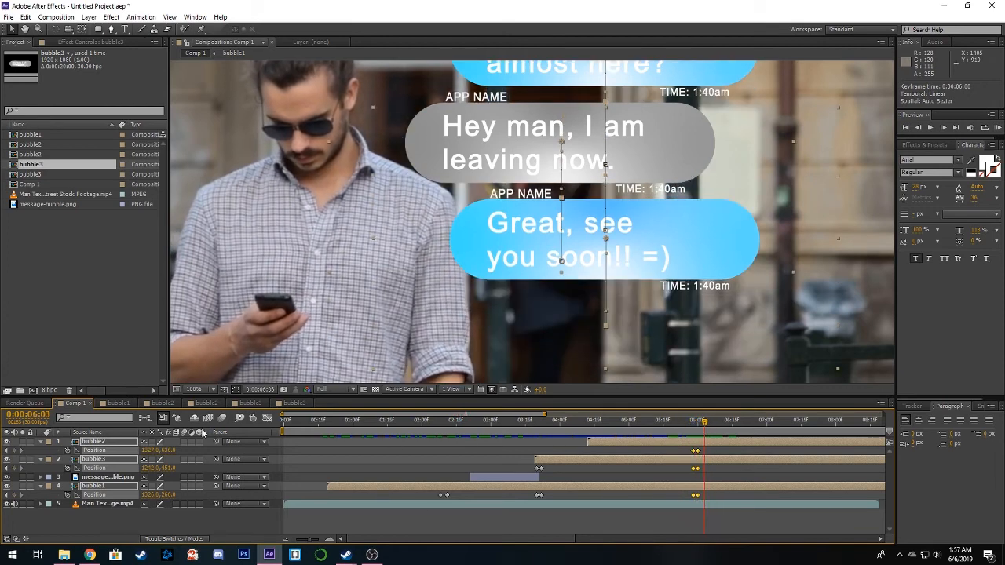
Step: Extend the work area end to 0:00:08:18 and expand the Transform properties of the selected bubble layers
drag(546, 413, 541, 453)
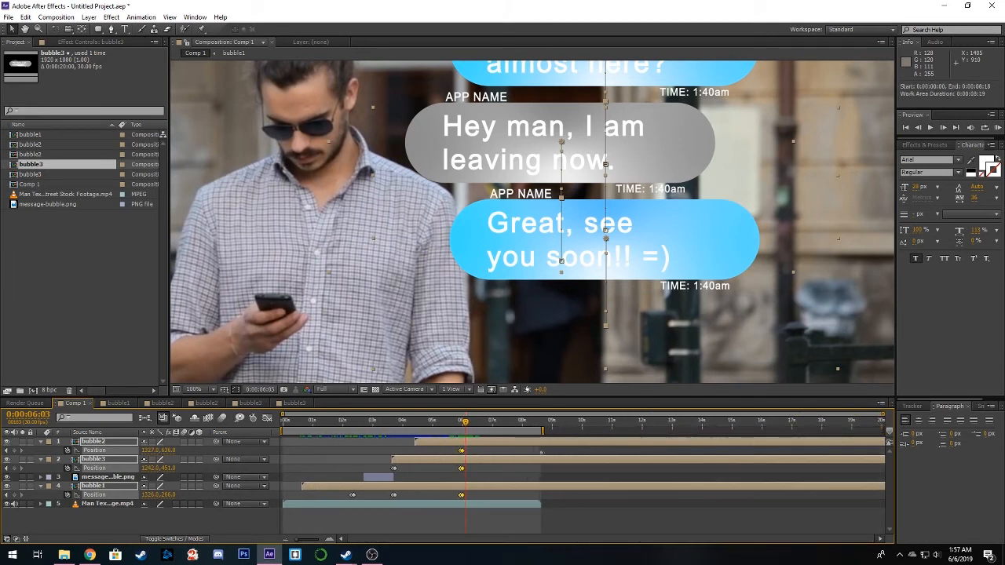
drag(883, 414, 544, 414)
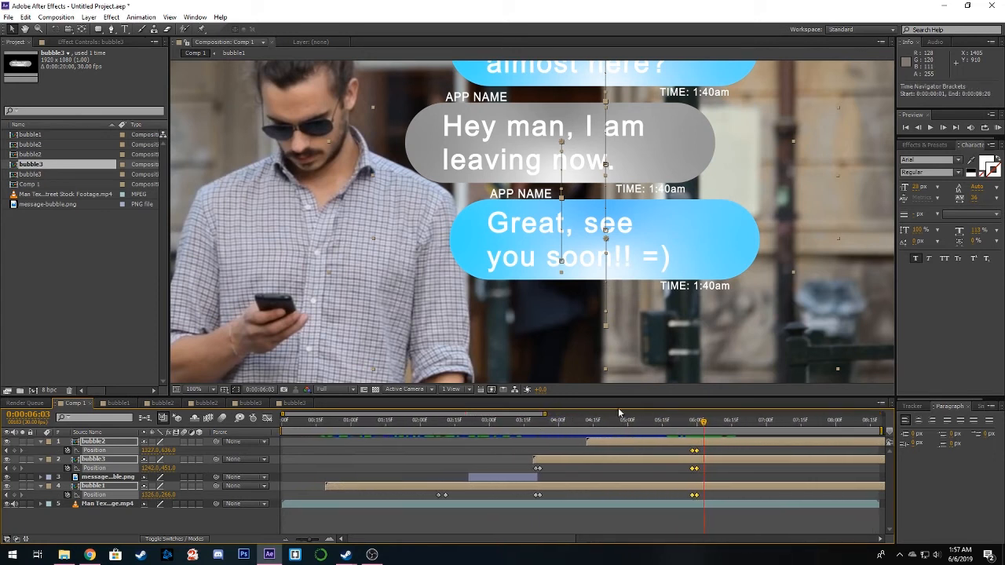
click(40, 443)
click(40, 452)
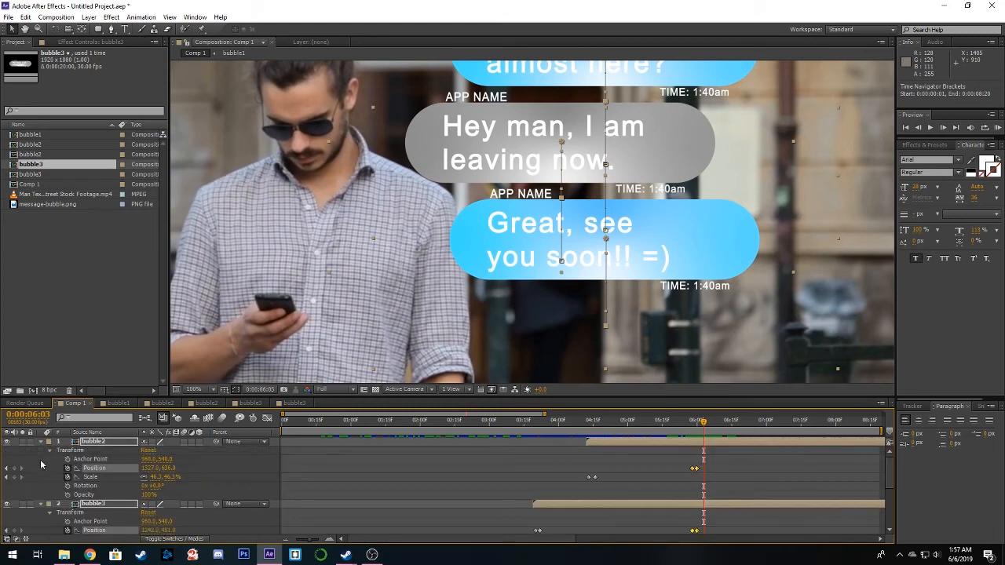
Step: Collapse the expanded bubble layers and scrub through the conversation from about 0:00:00:23 to 0:00:05:28 to check the animation
scroll(44, 465, down, 1)
scroll(44, 466, up, 1)
click(41, 443)
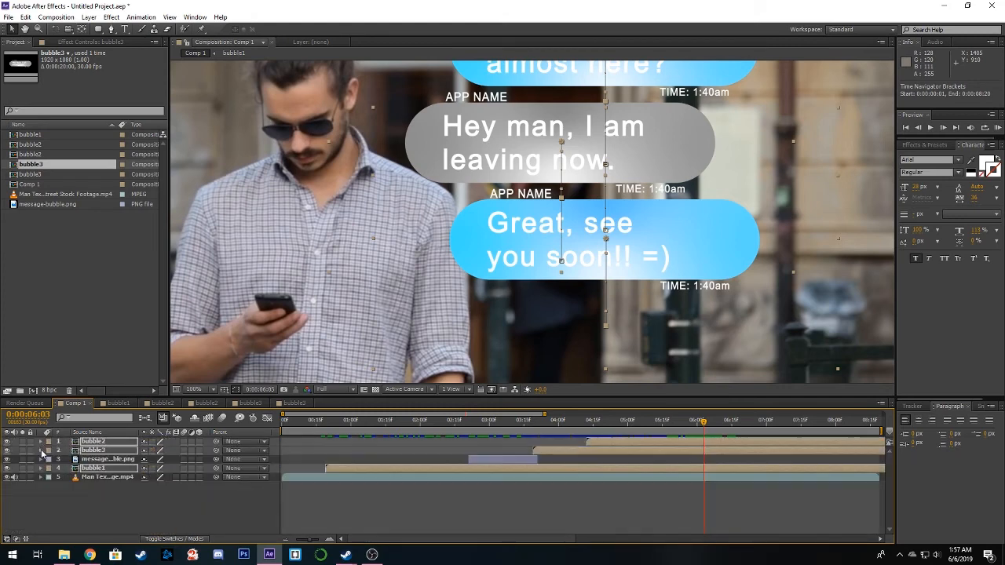
click(110, 513)
drag(554, 420, 335, 432)
scroll(494, 291, down, 1)
drag(493, 292, 498, 309)
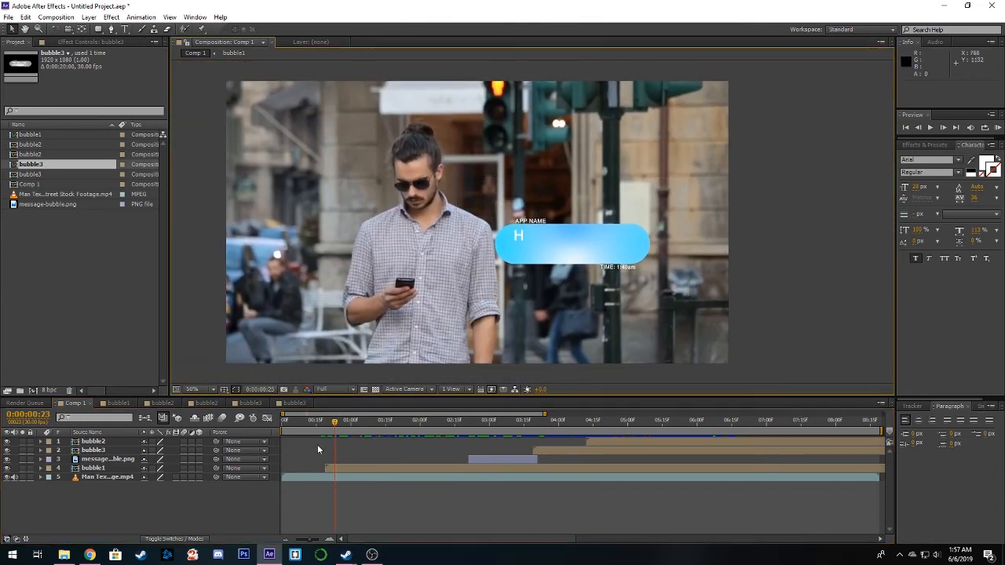
drag(333, 419, 468, 425)
drag(480, 428, 692, 427)
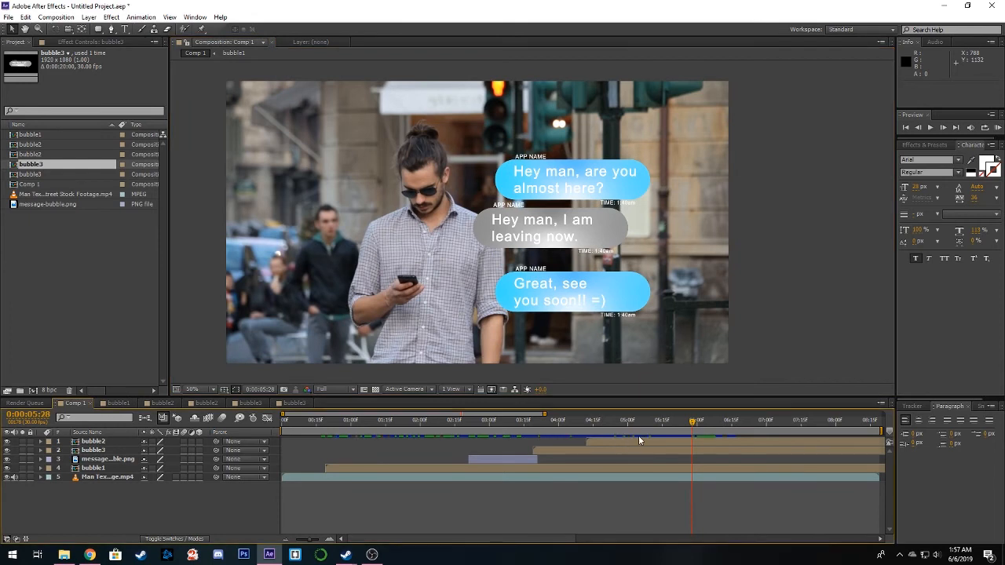
Step: Add an Opacity keyframe at 0:00:06:13 on bubble1, bubble2 and bubble3 together
click(727, 426)
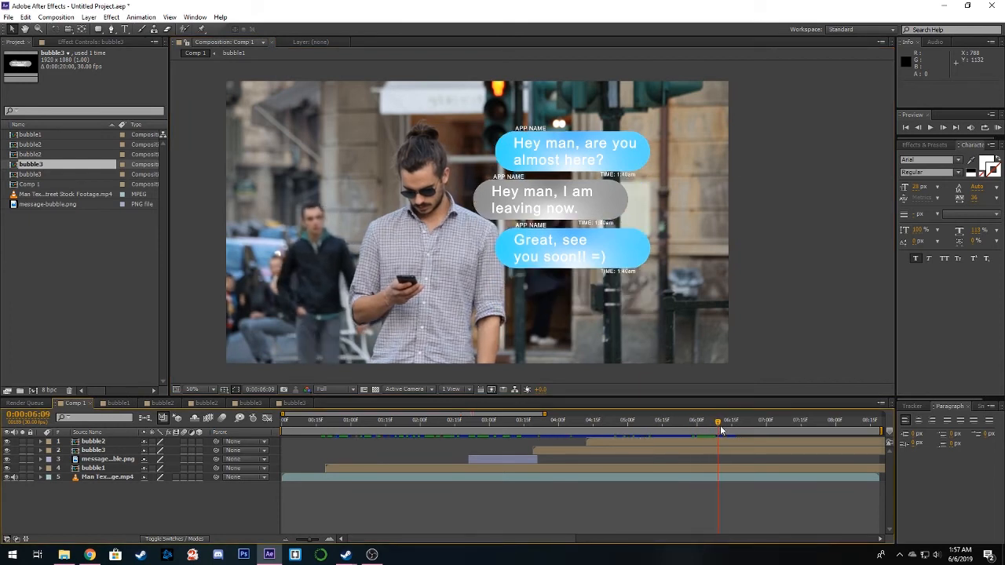
click(701, 442)
ctrl+click(702, 451)
ctrl+click(703, 468)
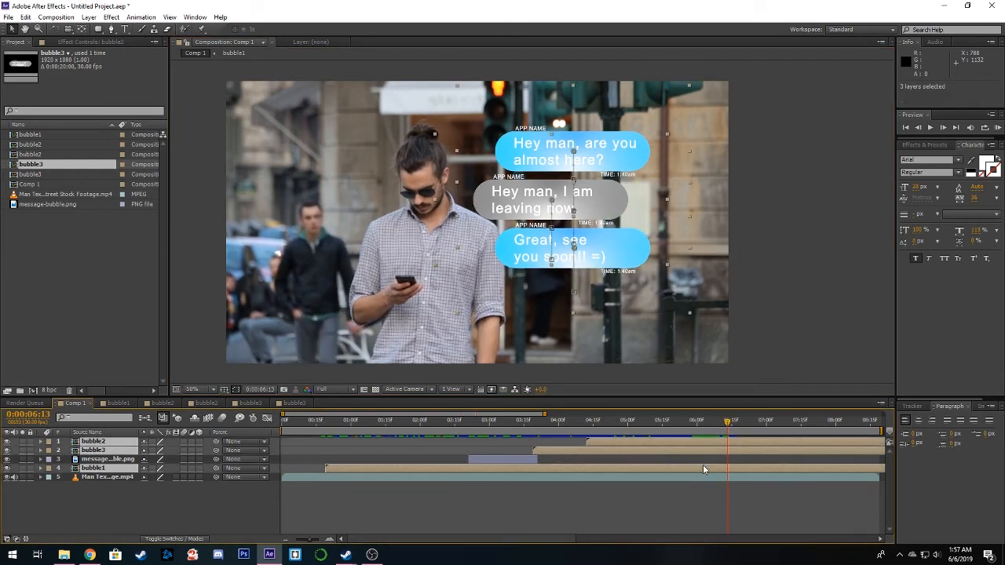
click(41, 442)
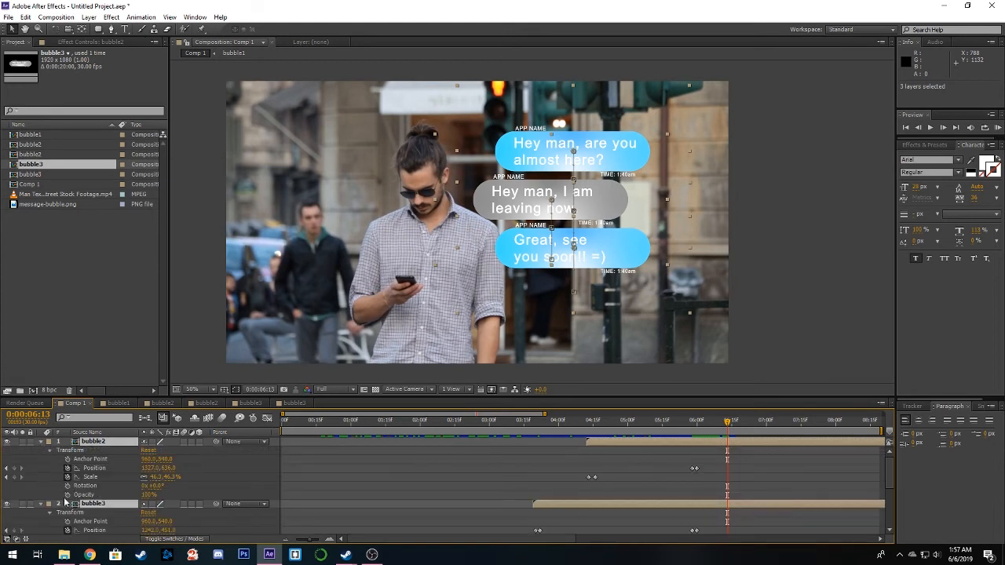
click(66, 495)
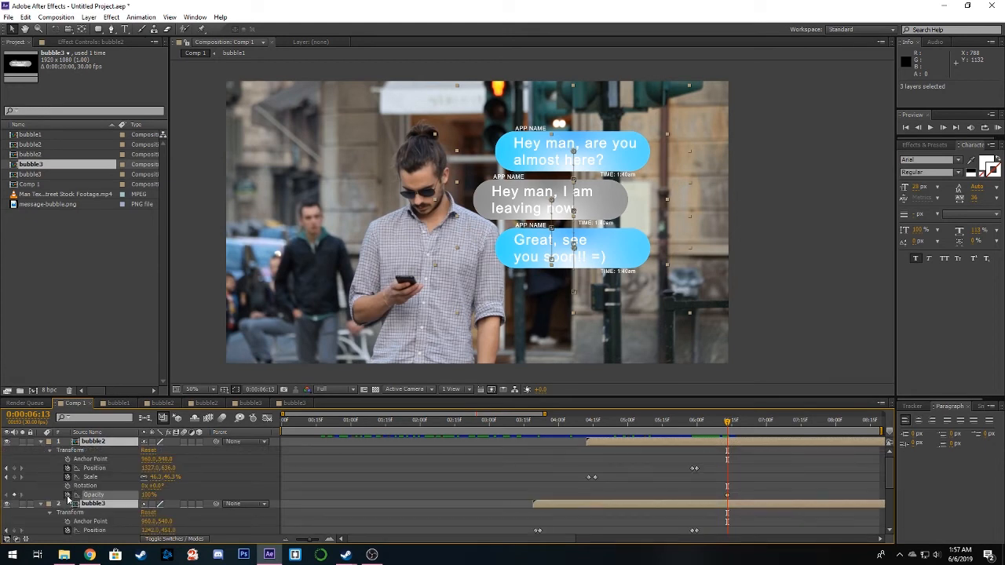
Step: A few frames after 0:00:06:13, set the Opacity of all three bubbles to 0% and collapse their properties
click(735, 428)
drag(149, 495, 69, 496)
mouse_move(736, 428)
mouse_down()
mouse_move(709, 428)
mouse_move(741, 428)
mouse_up()
click(150, 453)
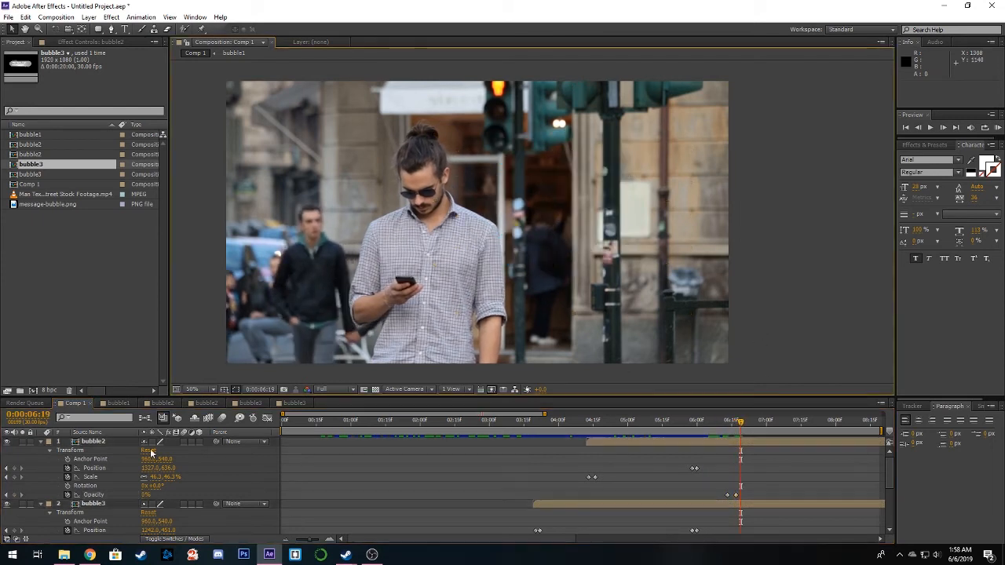
click(41, 443)
click(41, 451)
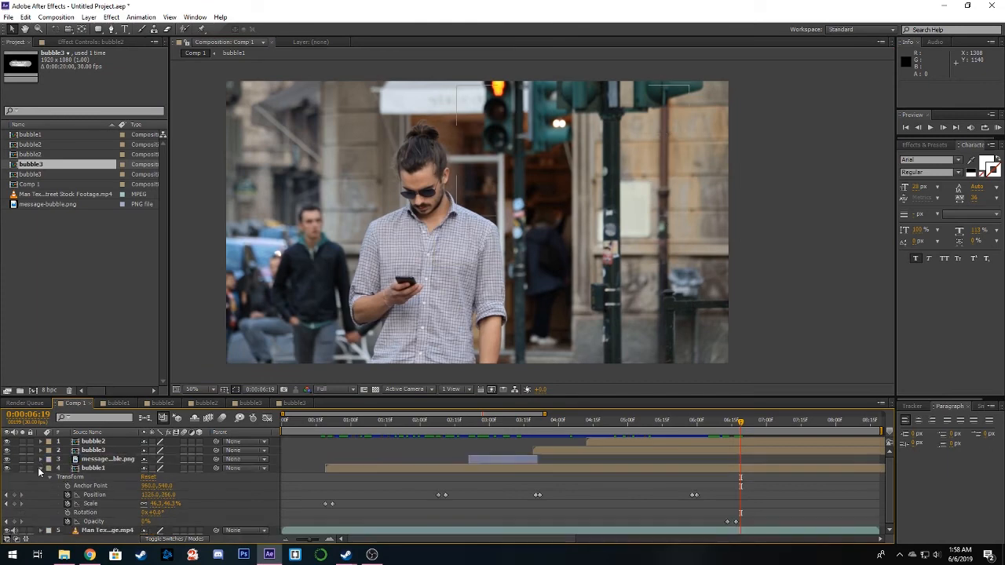
click(39, 468)
Step: Add a new adjustment layer above all the layers in Comp 1
right_click(75, 503)
mouse_move(209, 392)
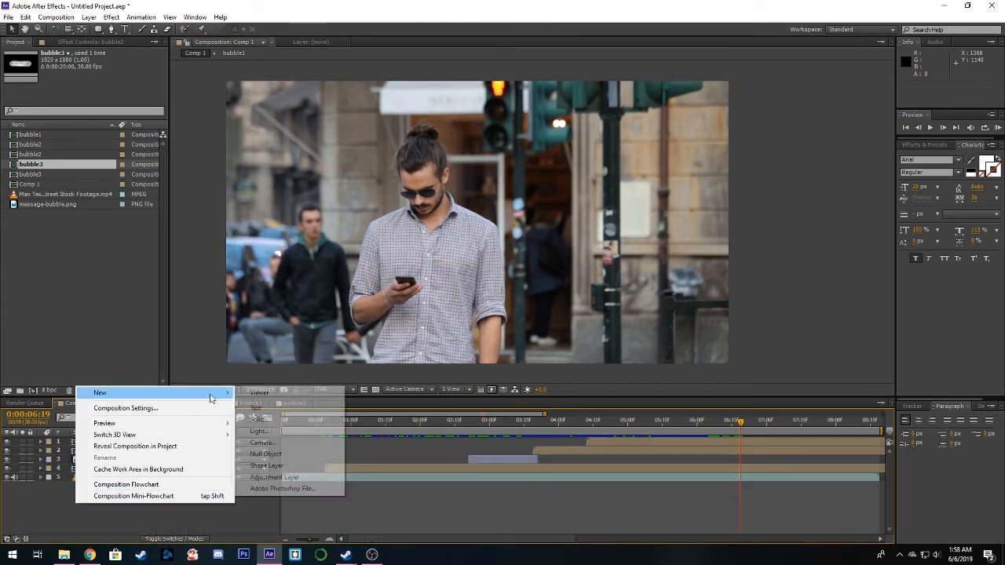
click(274, 477)
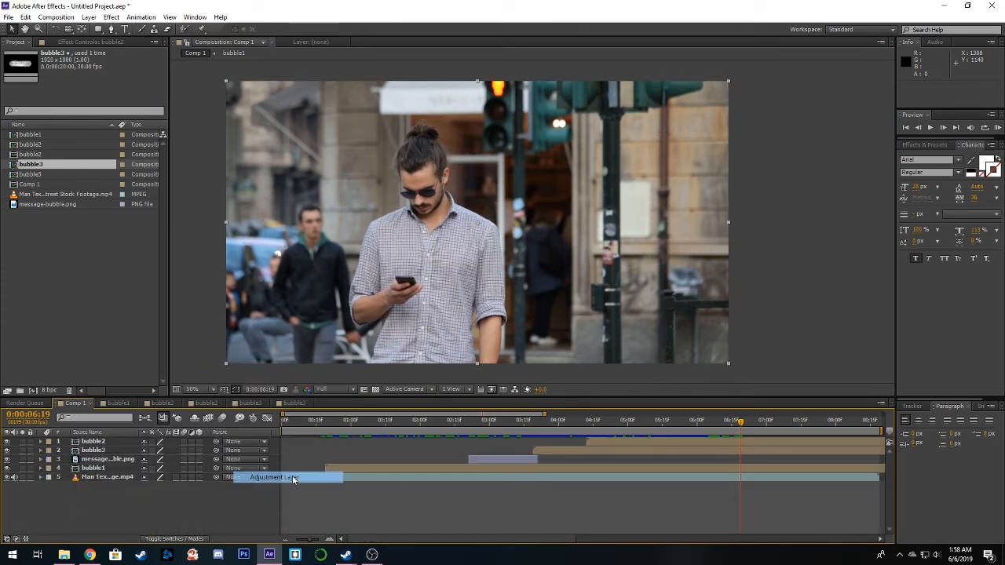
Step: Apply the Curves effect to the adjustment layer and shape the RGB curve into a gentle S, raising highlights and lowering shadows
click(925, 154)
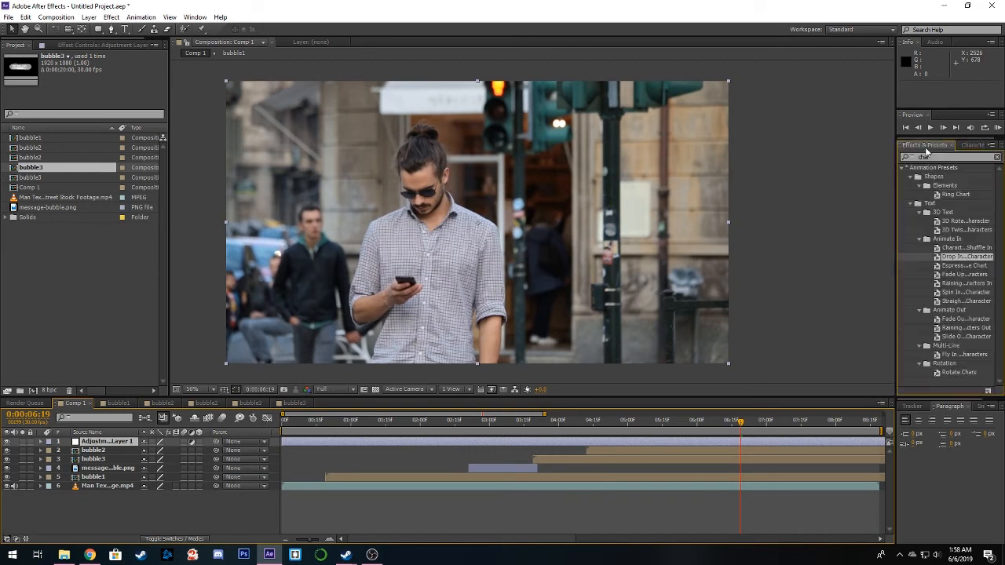
click(908, 158)
text(cur)
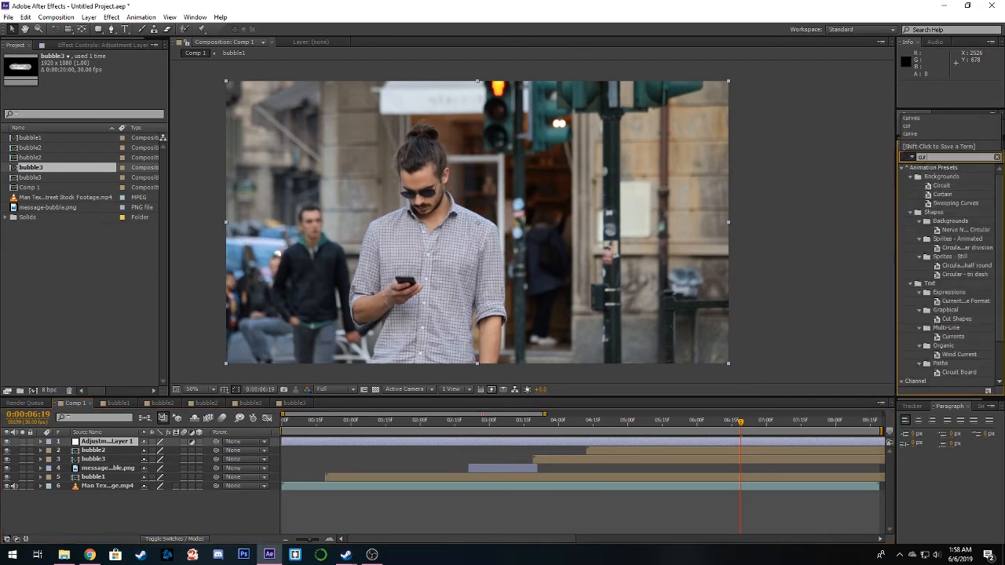
drag(933, 275, 103, 443)
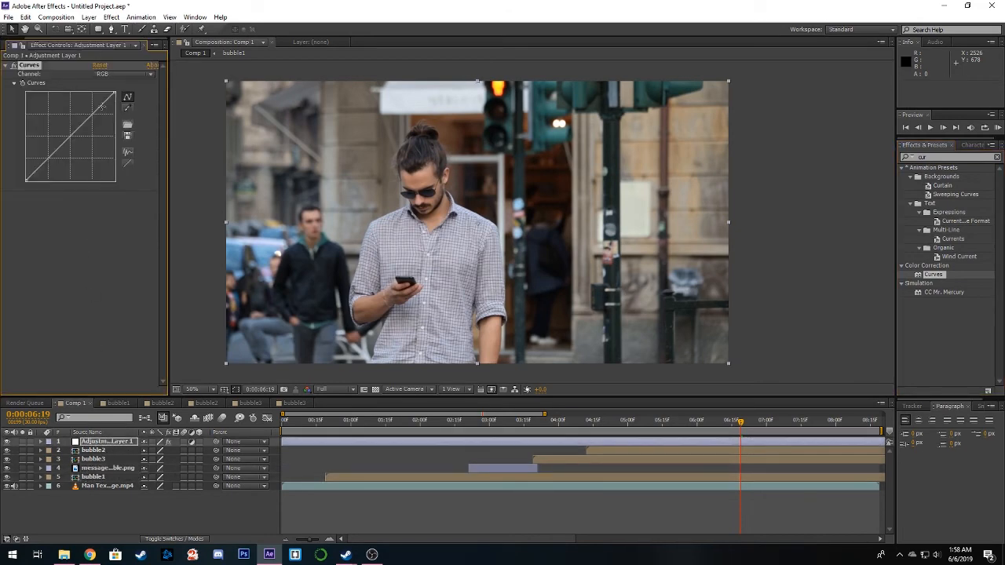
drag(101, 106, 97, 104)
drag(43, 169, 45, 177)
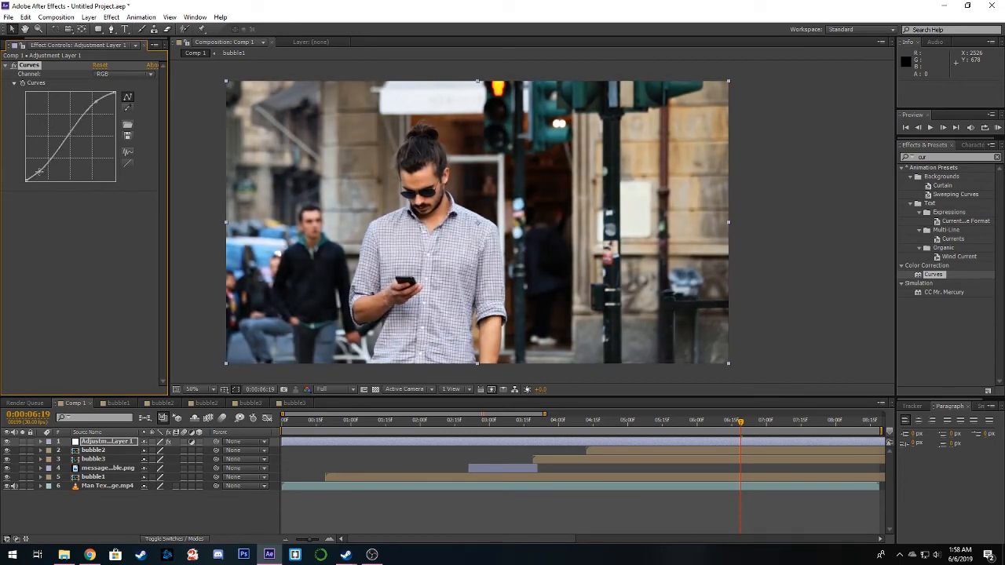
Step: Replace bubble2's Opacity keyframe at 0:00:06:13 with one set to 80%
click(632, 452)
drag(662, 427, 642, 424)
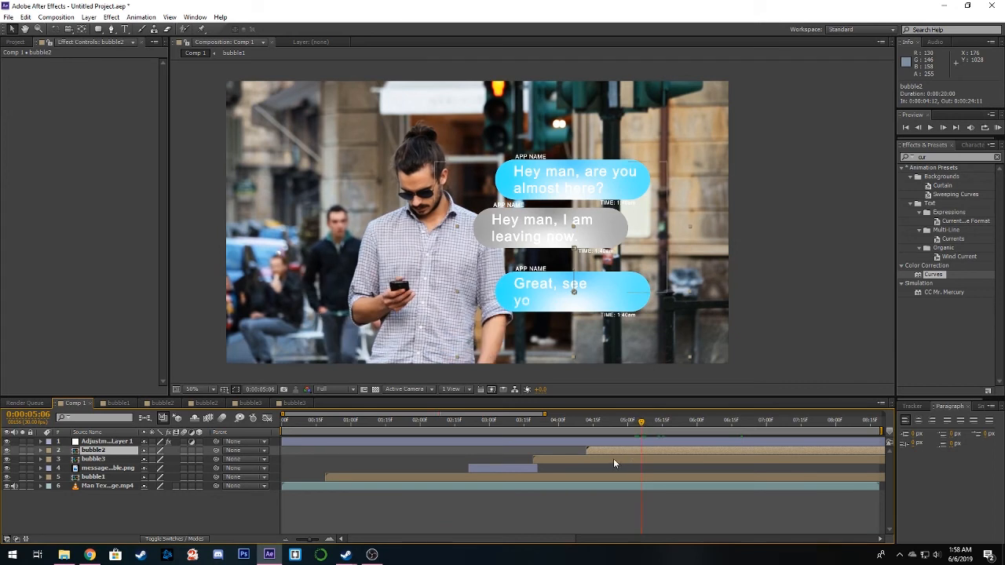
click(40, 450)
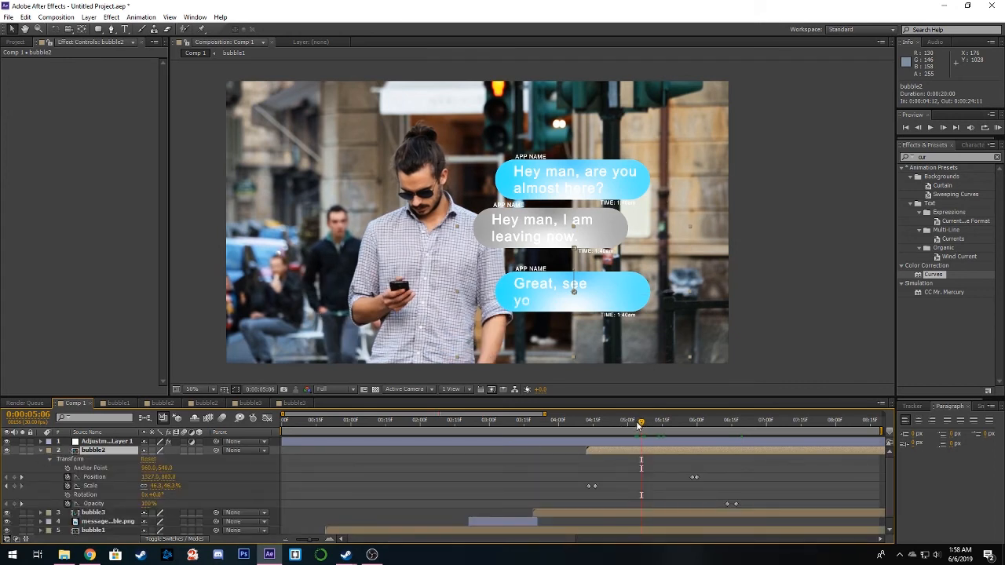
drag(640, 425, 590, 436)
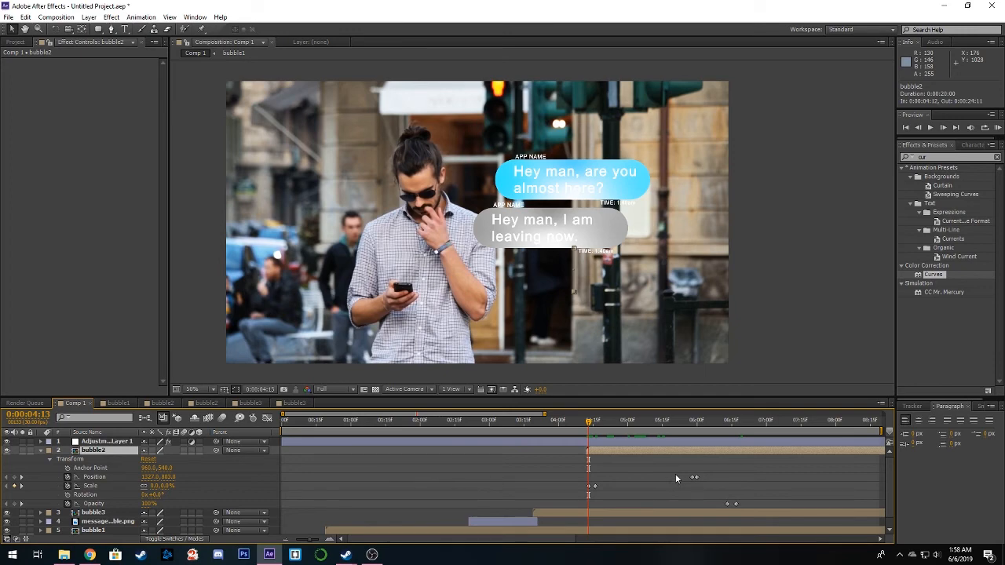
drag(660, 437, 727, 449)
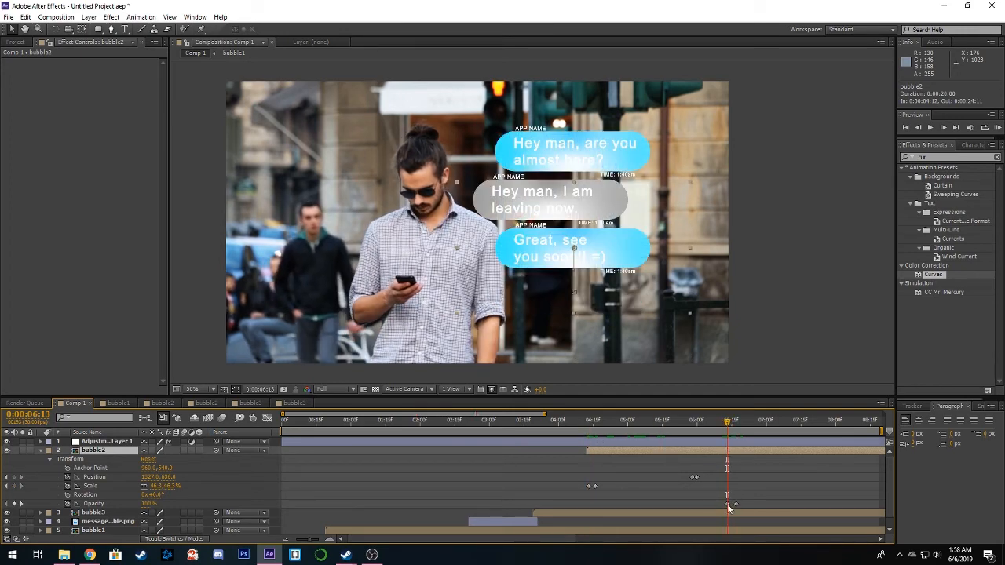
click(727, 504)
key(Delete)
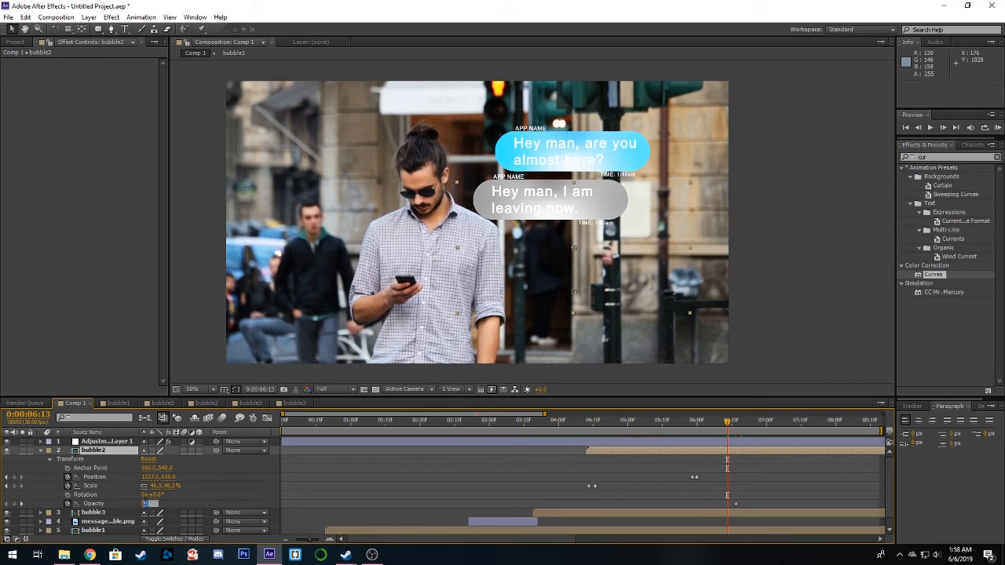
text(100)
key(Return)
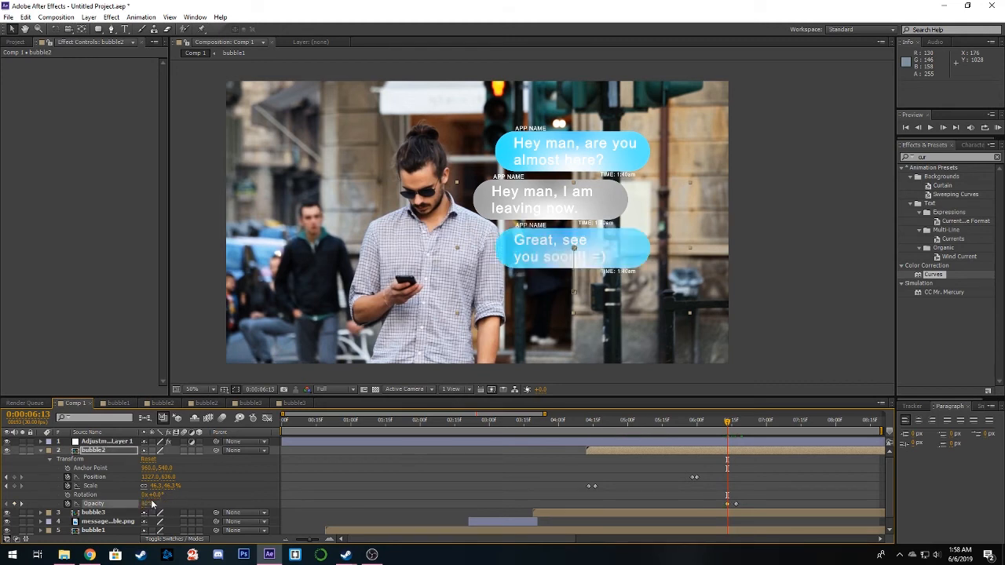
Step: Copy bubble2's 80% Opacity keyframe to the layer's start at 0:00:04:12, check the bubble's transparency and collapse the layer
key(ctrl+c)
click(586, 433)
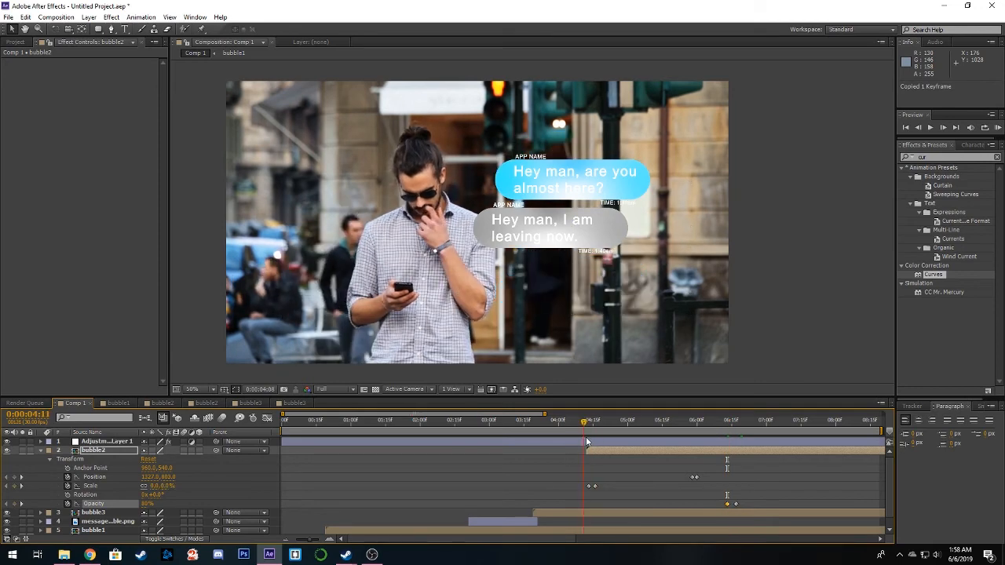
key(ctrl+v)
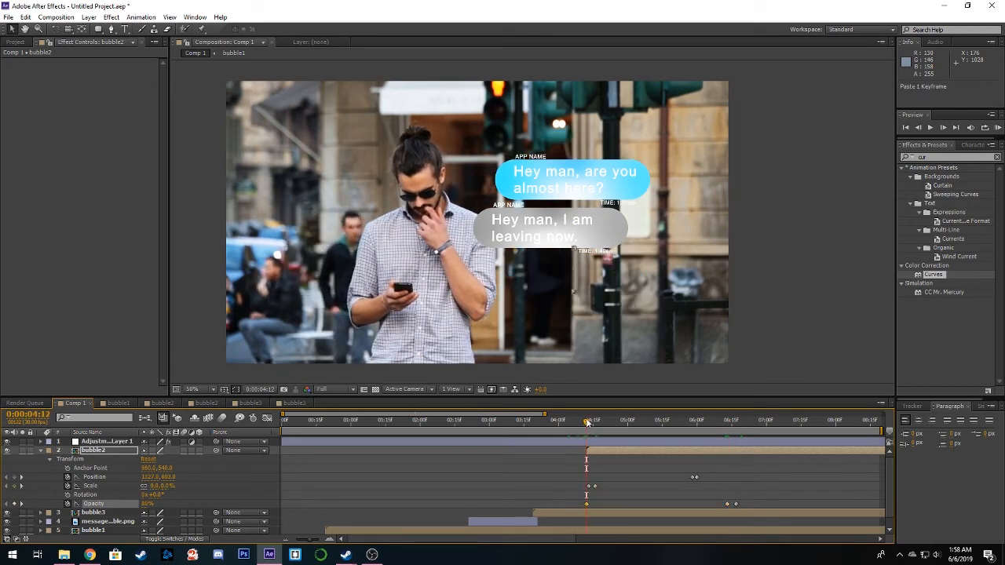
drag(586, 424, 641, 425)
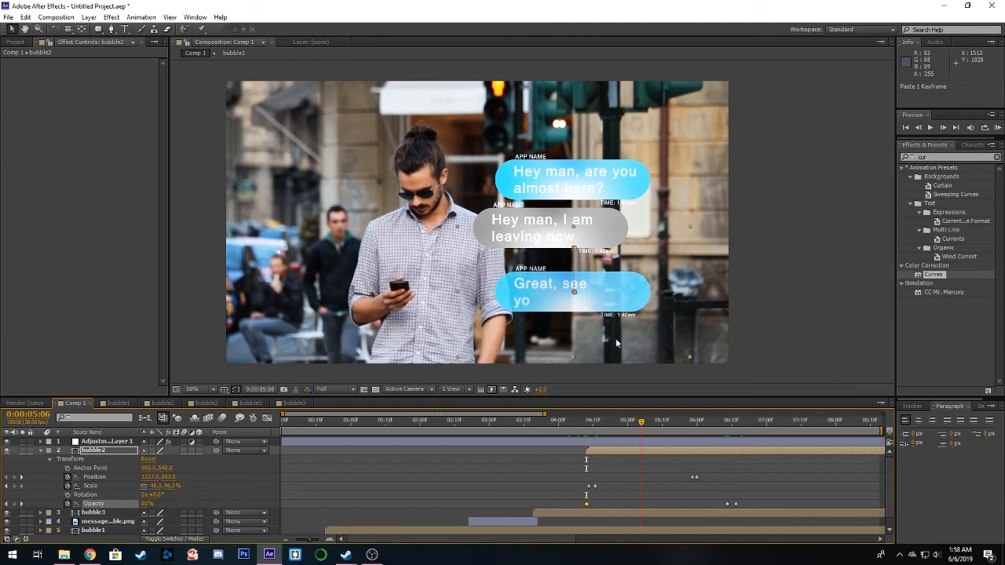
scroll(616, 338, up, 4)
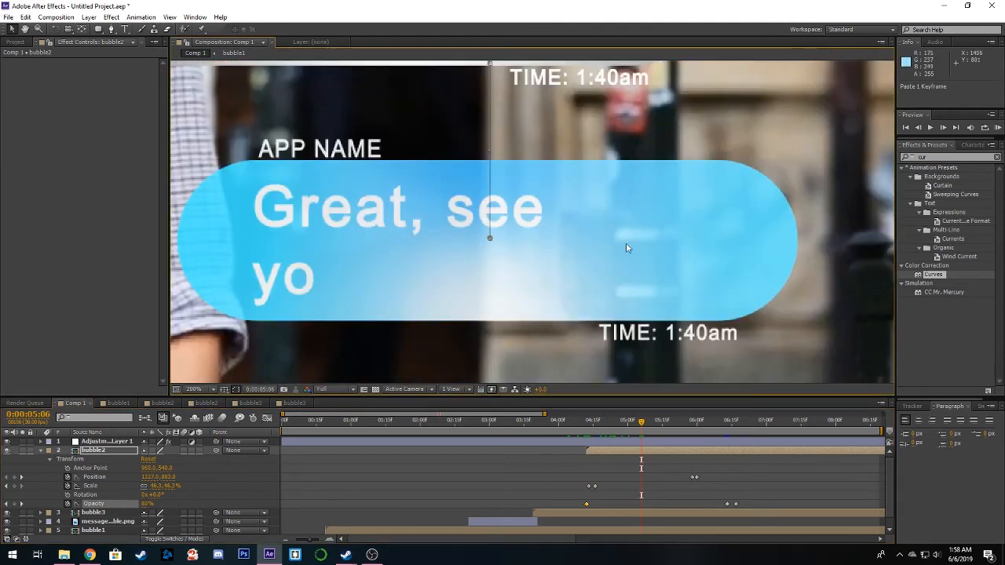
scroll(626, 248, down, 4)
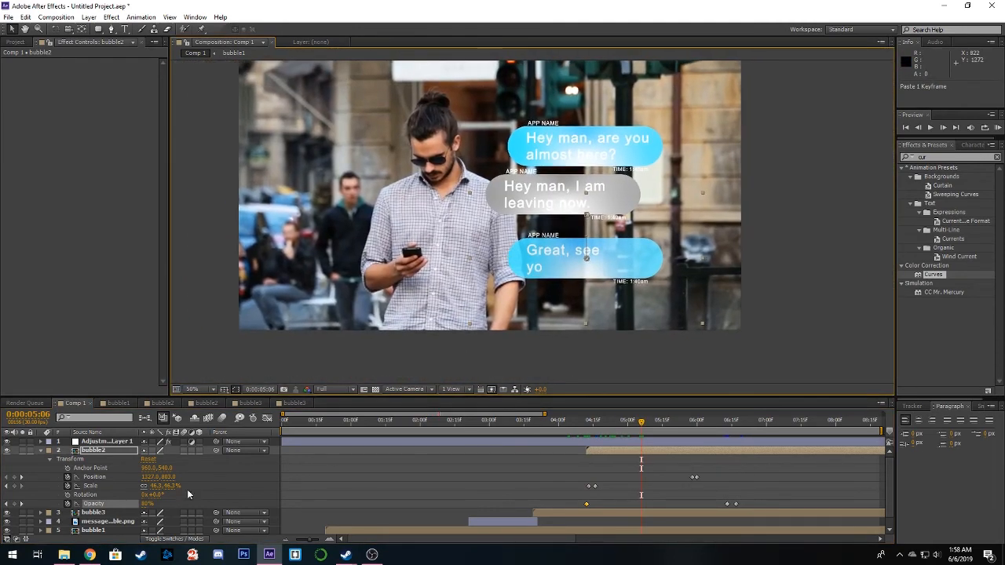
click(41, 451)
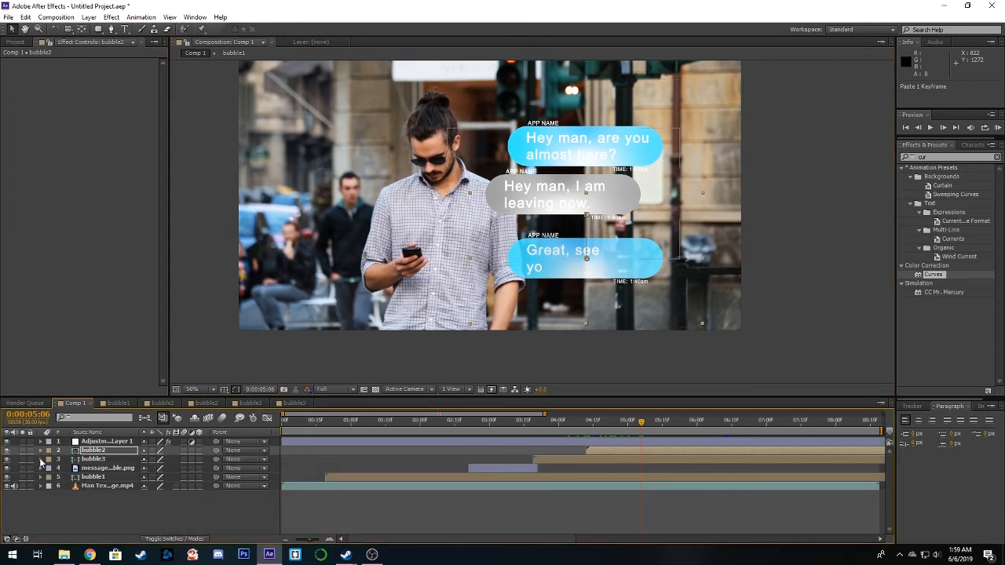
Step: Paste the copied 80% Opacity keyframe onto bubble3 at its start, 0:00:03:19
click(41, 460)
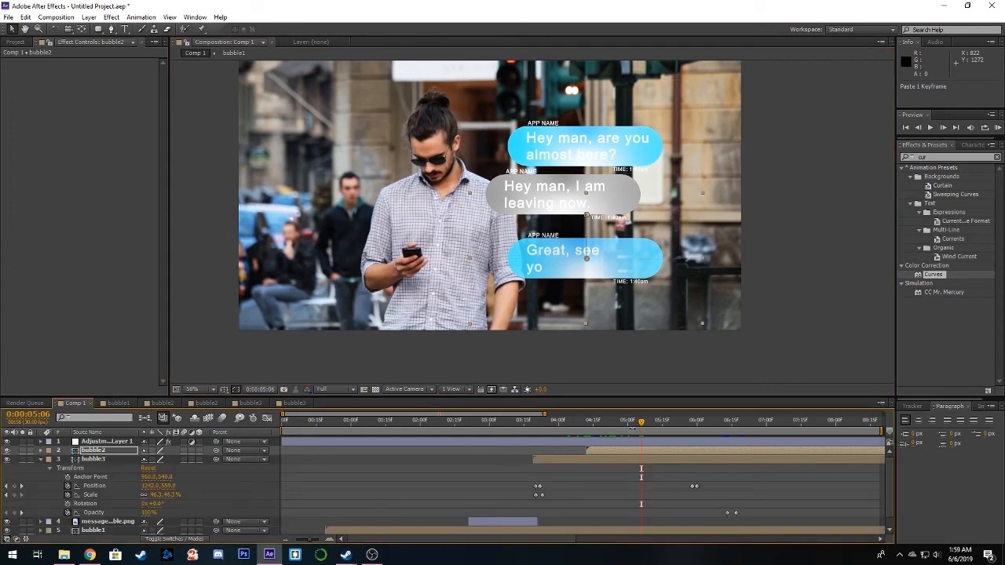
drag(641, 425, 533, 442)
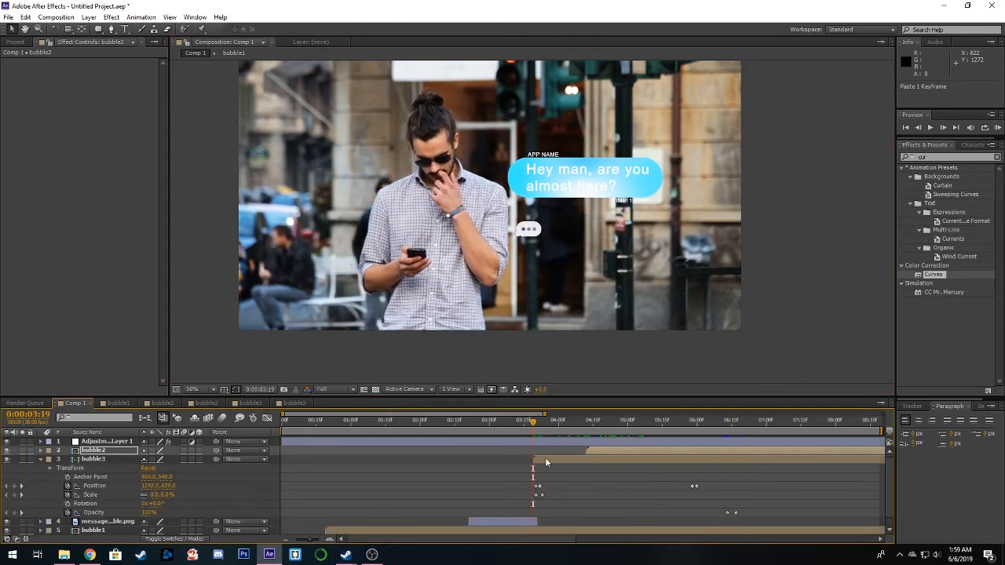
click(543, 457)
key(ctrl+v)
Step: Replace bubble3's 100% Opacity keyframe with the copied 80% keyframe at 0:00:06:14 and collapse the layer
click(723, 423)
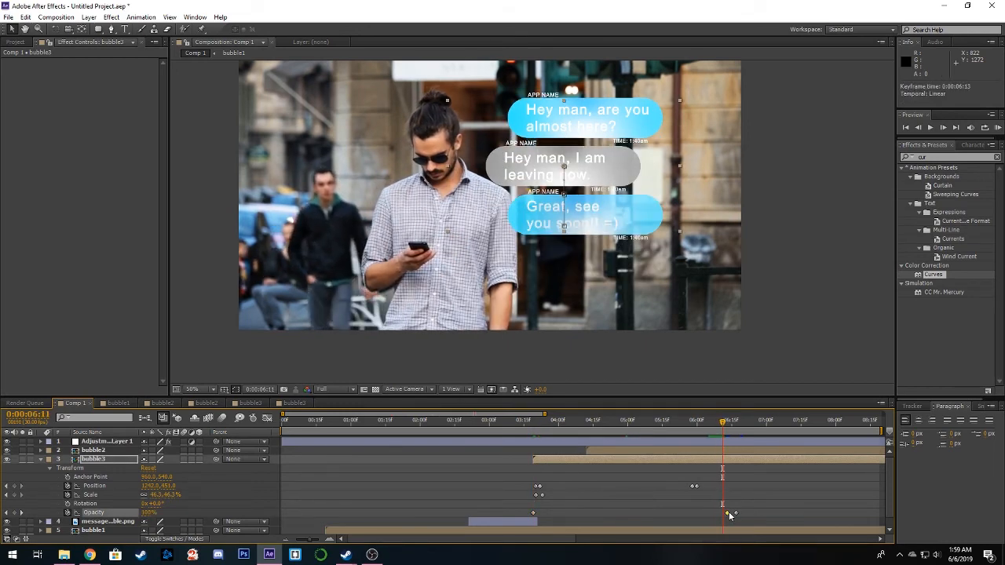
key(Delete)
click(725, 424)
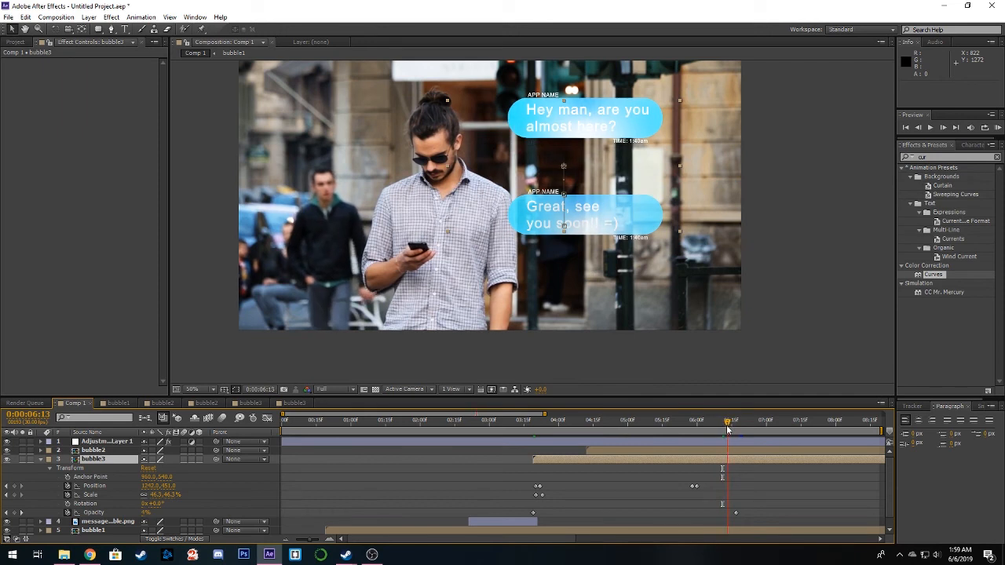
drag(727, 429, 728, 428)
key(ctrl+v)
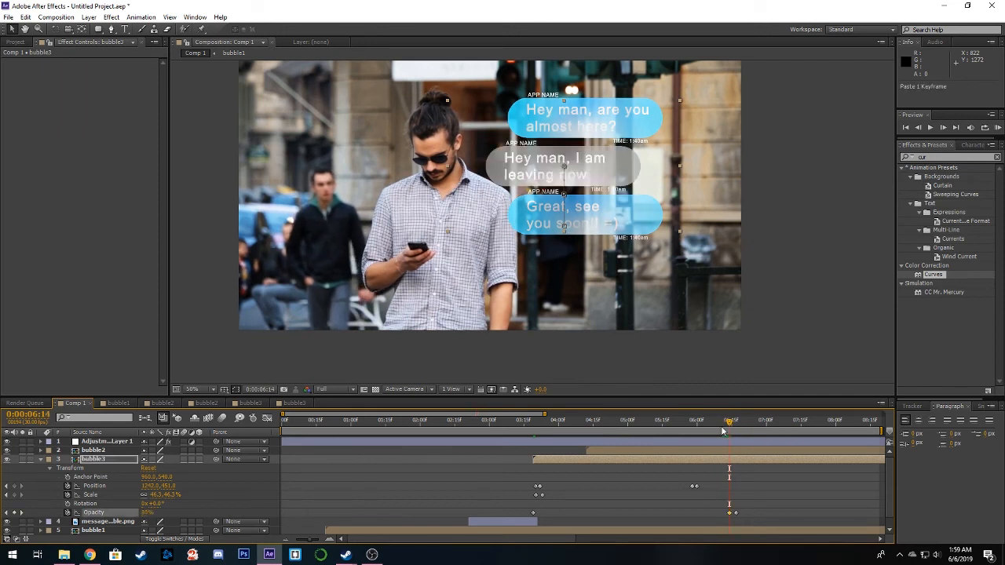
click(41, 459)
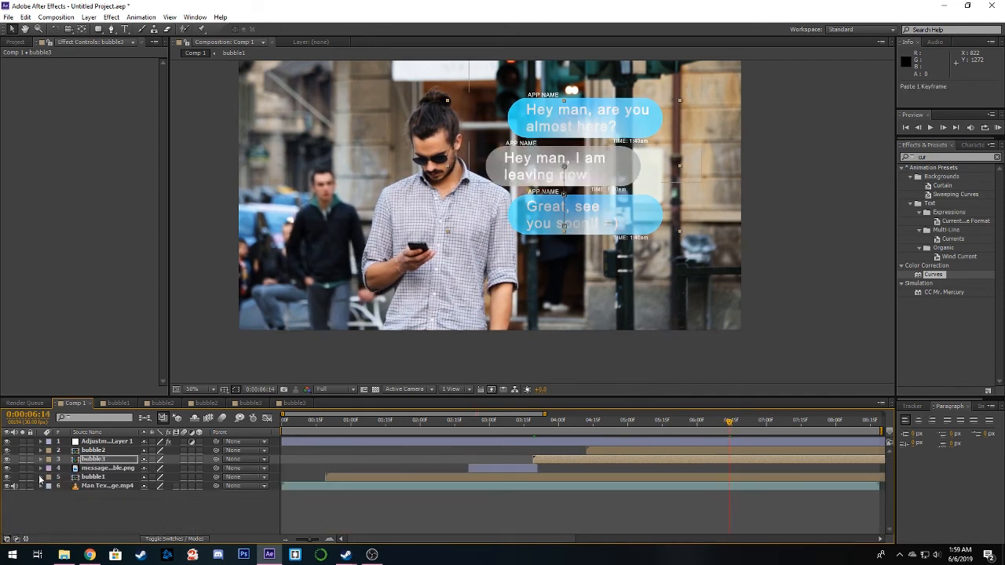
Step: Replace bubble1's Opacity keyframe at 0:00:06:13 with the copied 80% keyframe
click(41, 477)
scroll(677, 476, down, 1)
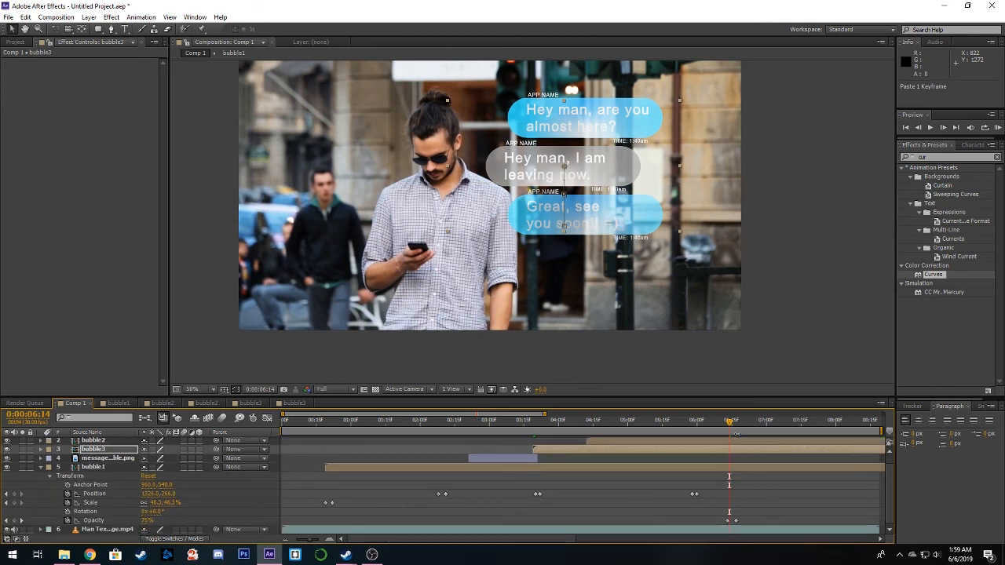
drag(731, 425, 728, 425)
click(728, 520)
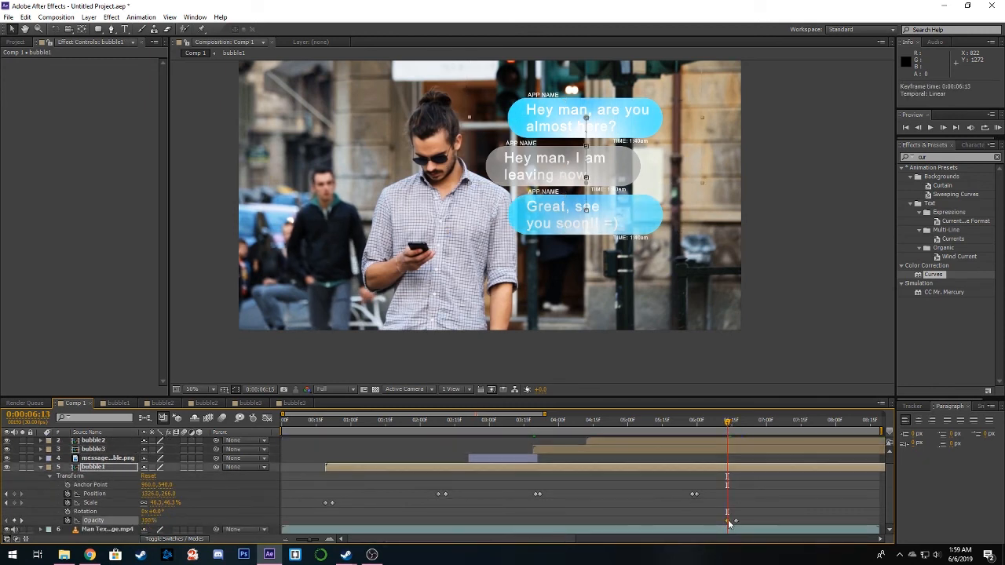
key(ctrl+v)
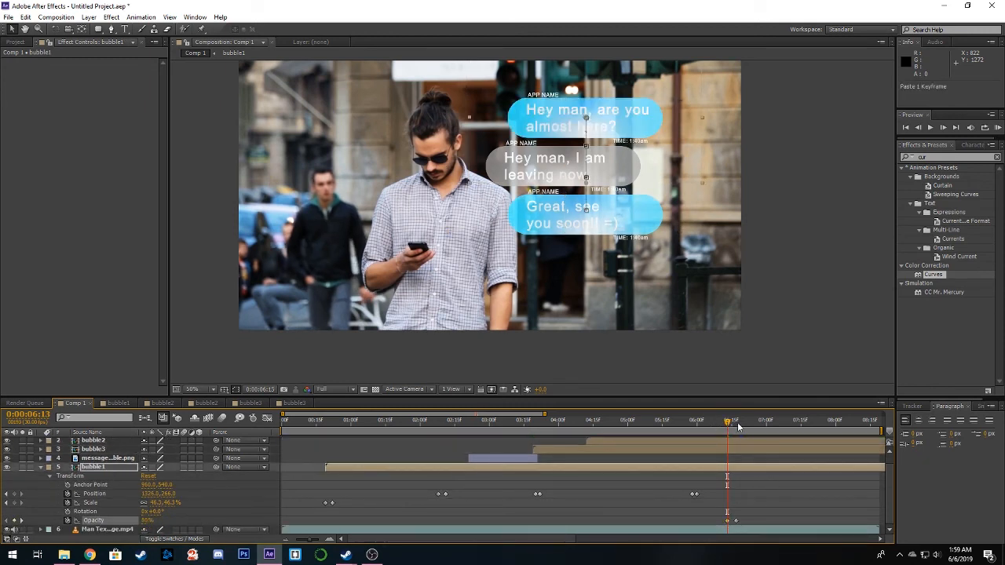
Step: Paste the 80% Opacity keyframe at bubble1's start, 0:00:00:19, check the bubble's transparency over time and collapse the layer
drag(701, 431, 326, 464)
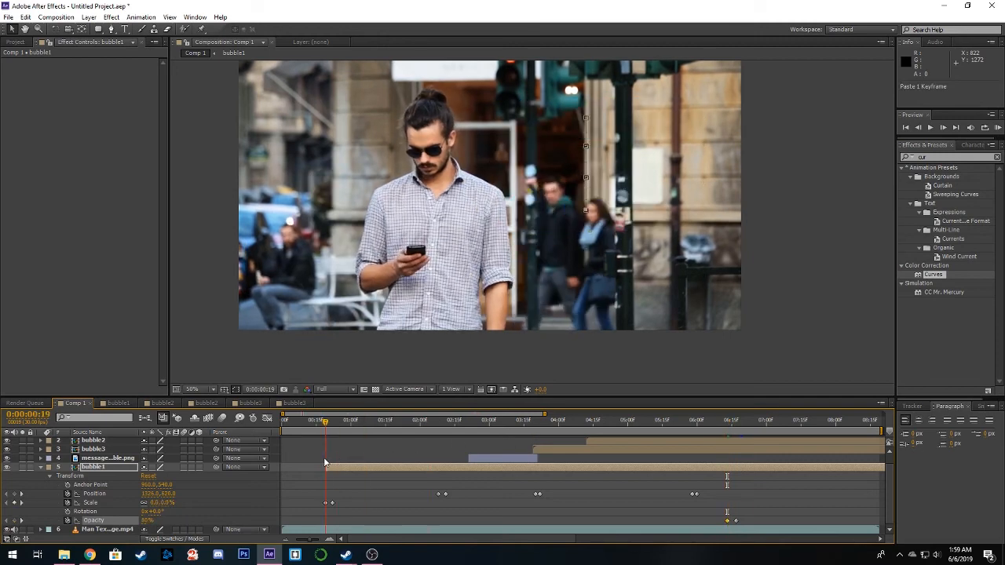
key(ctrl+v)
drag(325, 424, 702, 449)
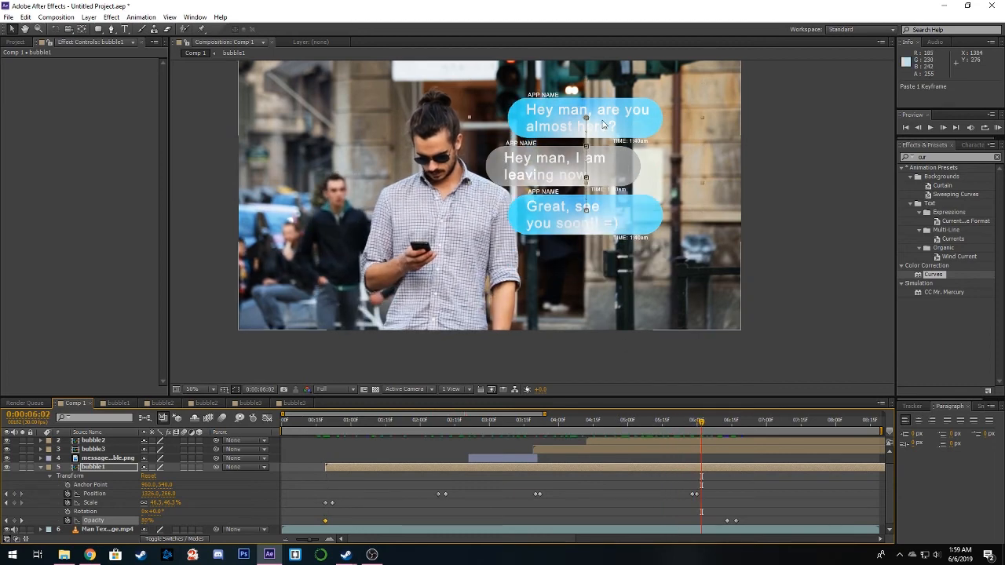
drag(721, 429, 726, 431)
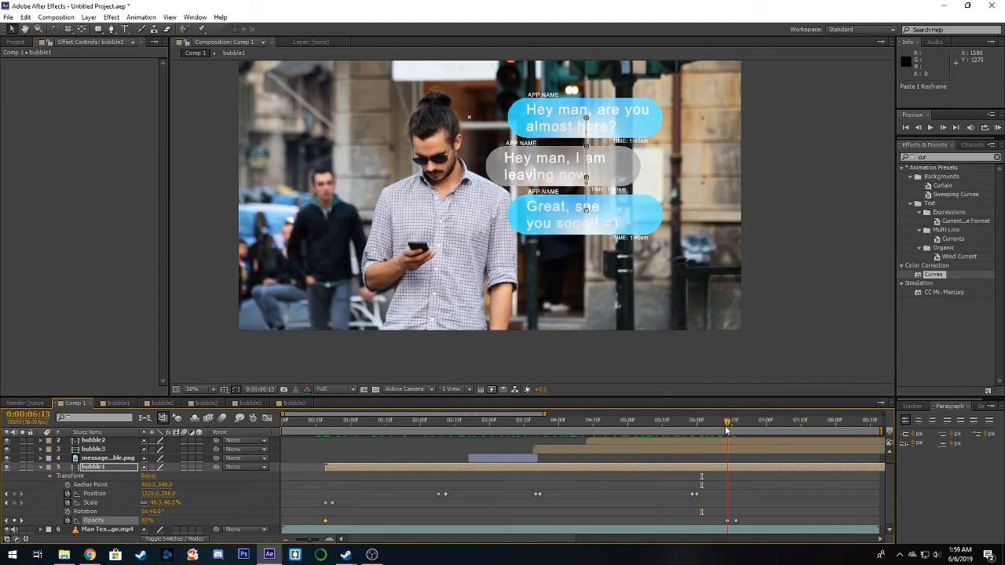
drag(442, 435, 276, 438)
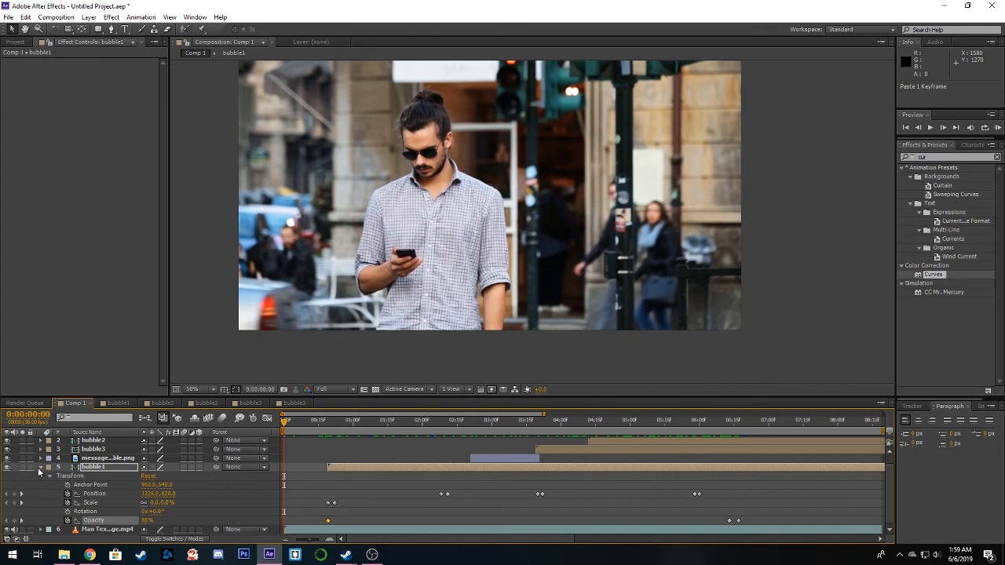
click(40, 467)
click(48, 499)
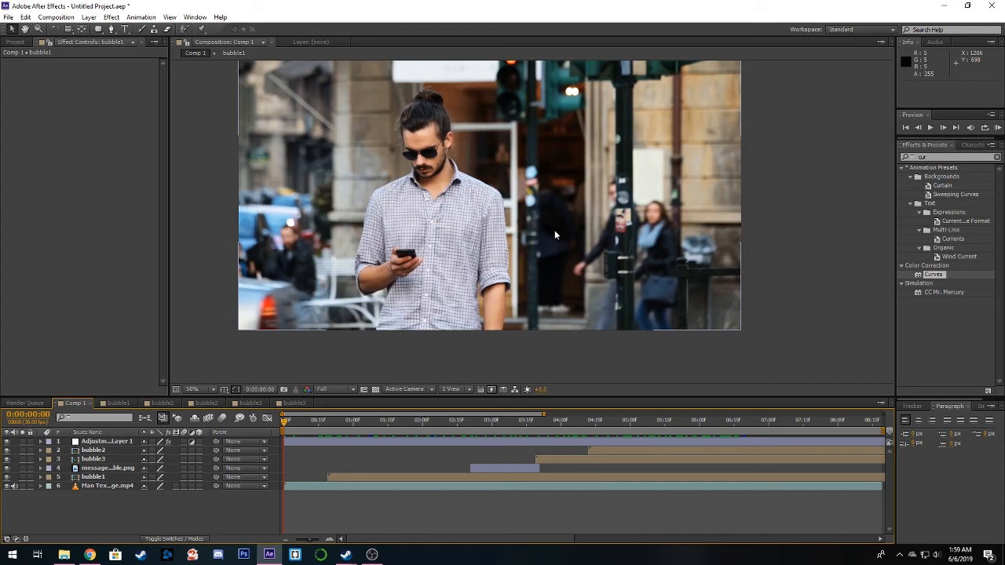
Step: Add a new null object to Comp 1
right_click(200, 509)
mouse_move(286, 404)
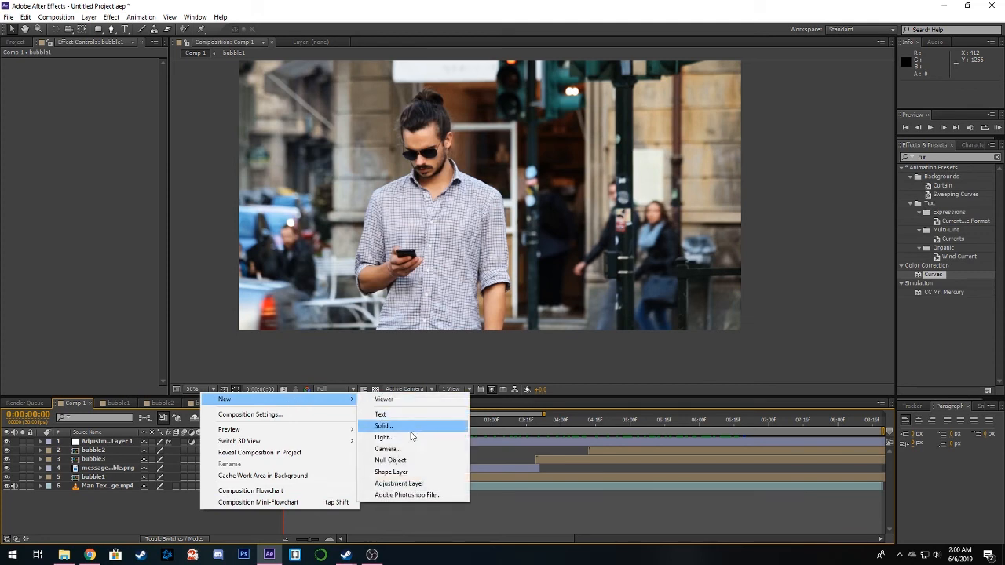
click(407, 460)
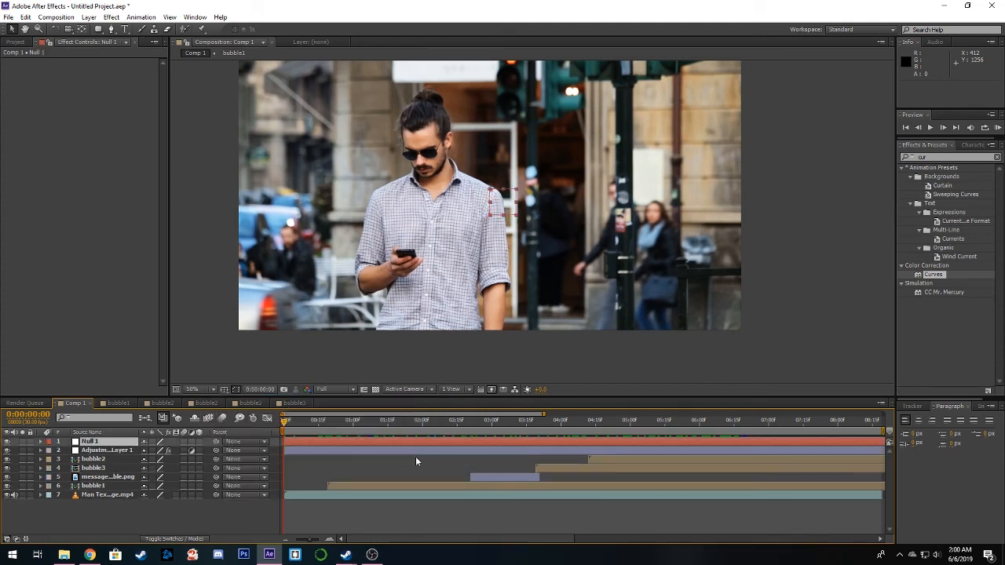
Step: Show the Tracker and start a Track Motion on the man-texting footage layer
click(169, 18)
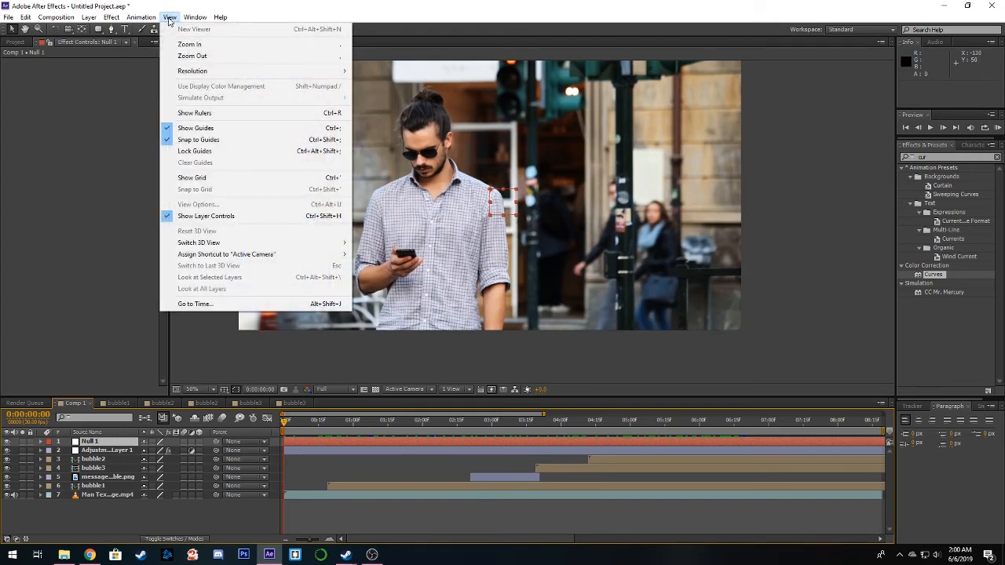
mouse_move(192, 19)
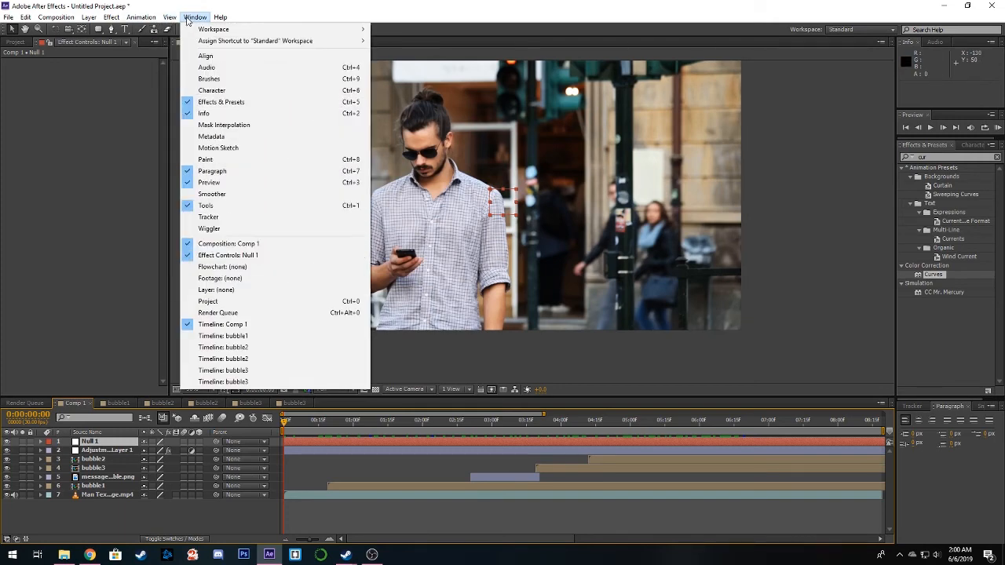
click(224, 216)
click(417, 497)
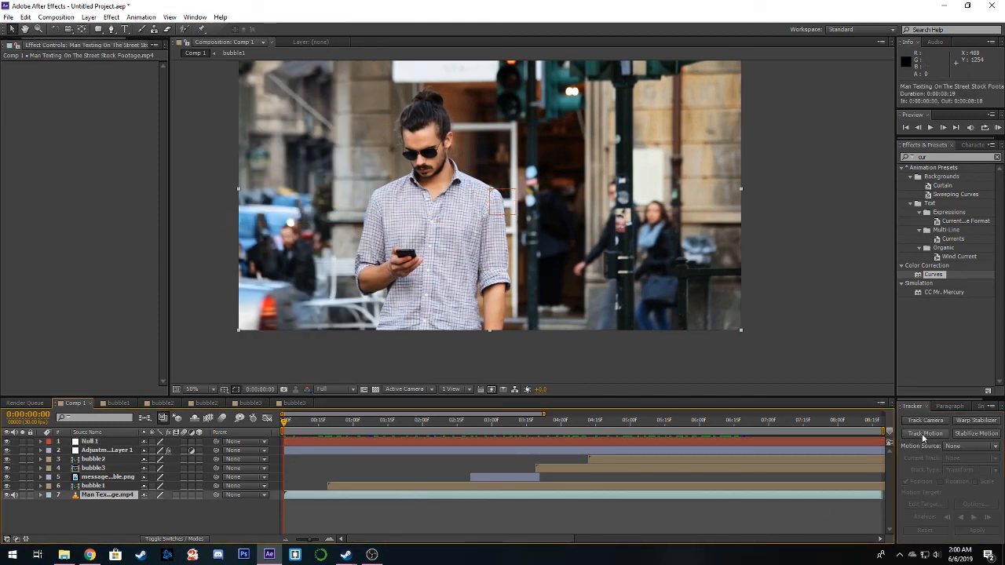
click(924, 434)
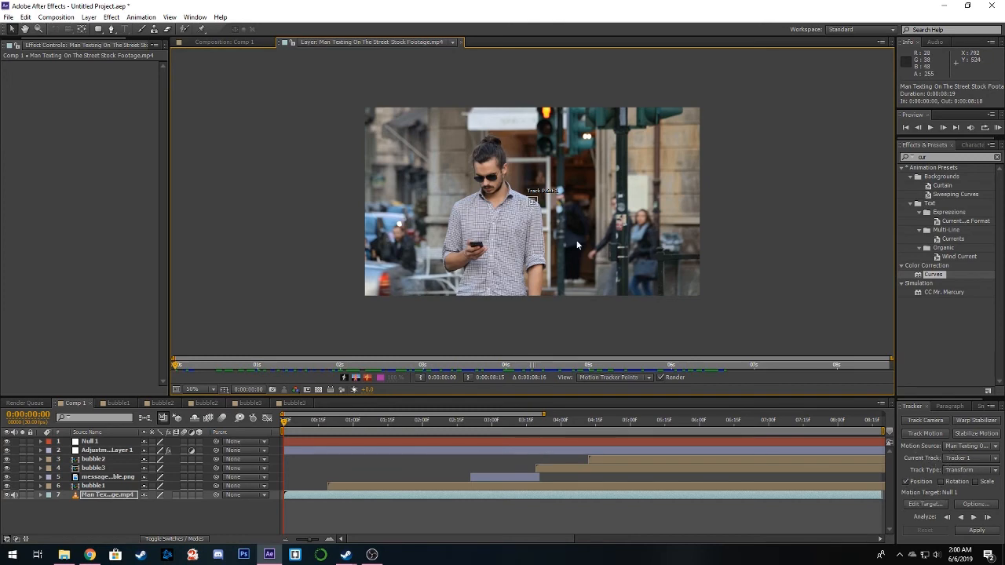
Step: Place Track Point 1 on the man's phone and enlarge its feature and search regions to enclose the phone
scroll(731, 203, up, 3)
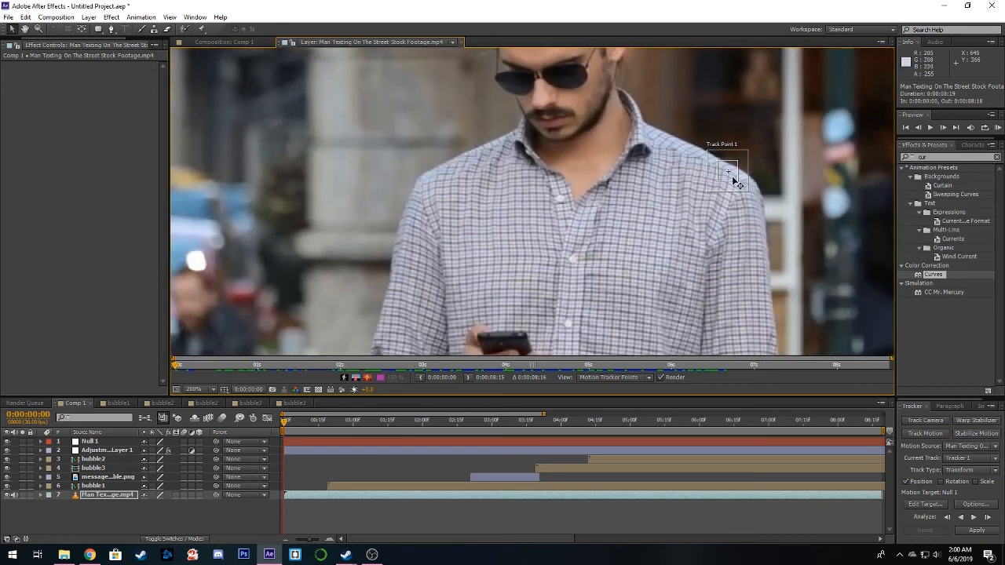
drag(733, 179, 570, 263)
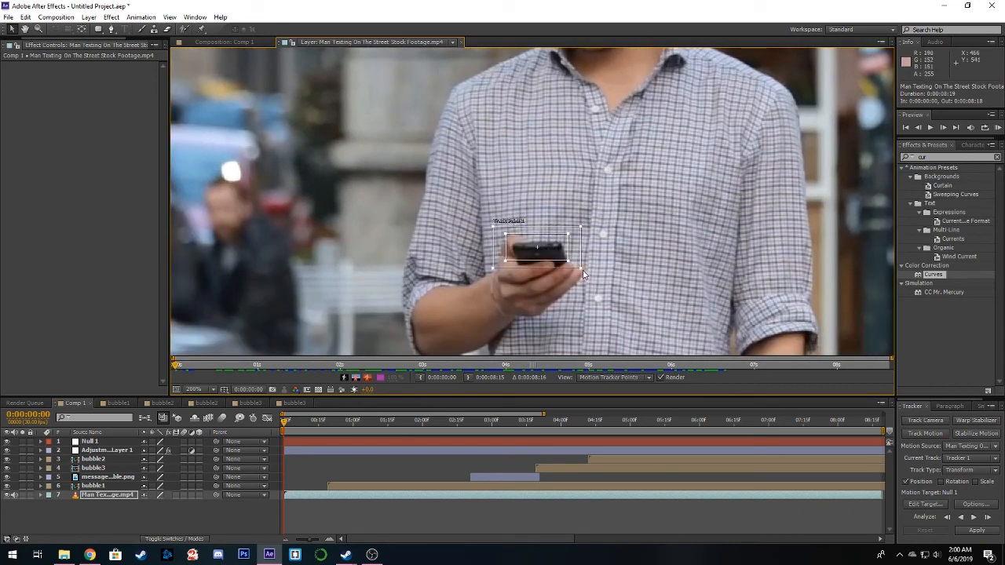
drag(672, 280, 610, 263)
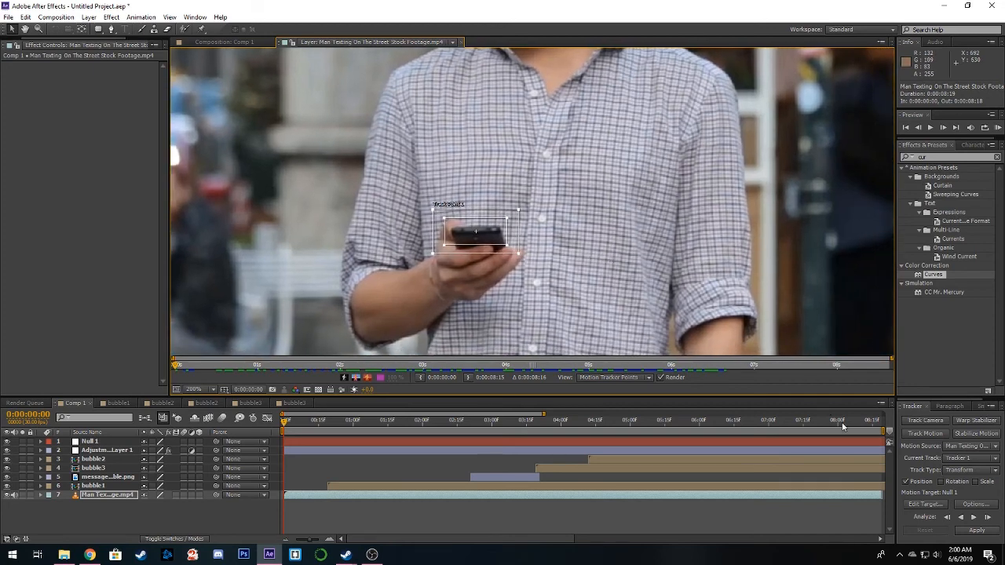
Step: Set Null 1 as the motion target and analyze the phone track forward through the clip
click(926, 505)
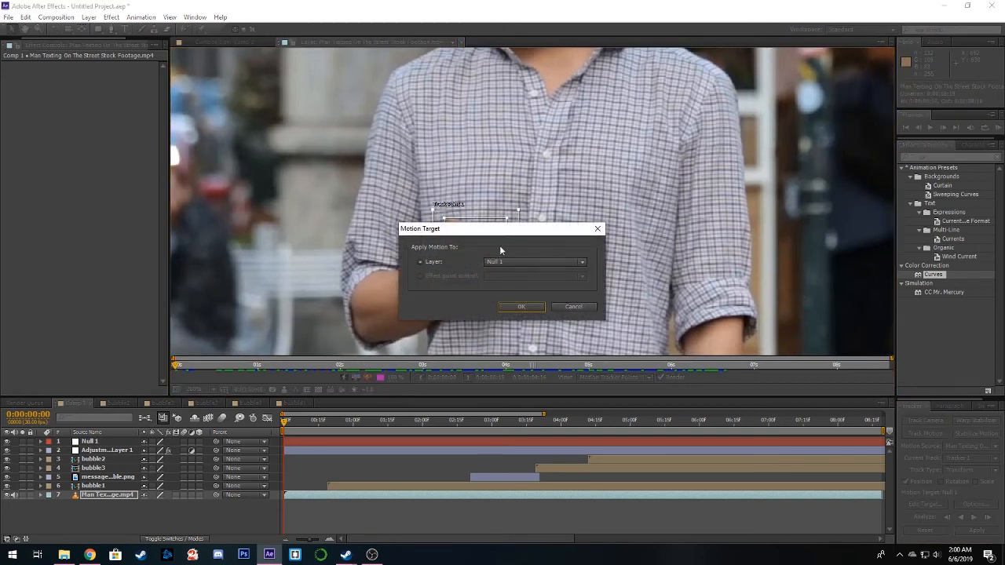
click(521, 307)
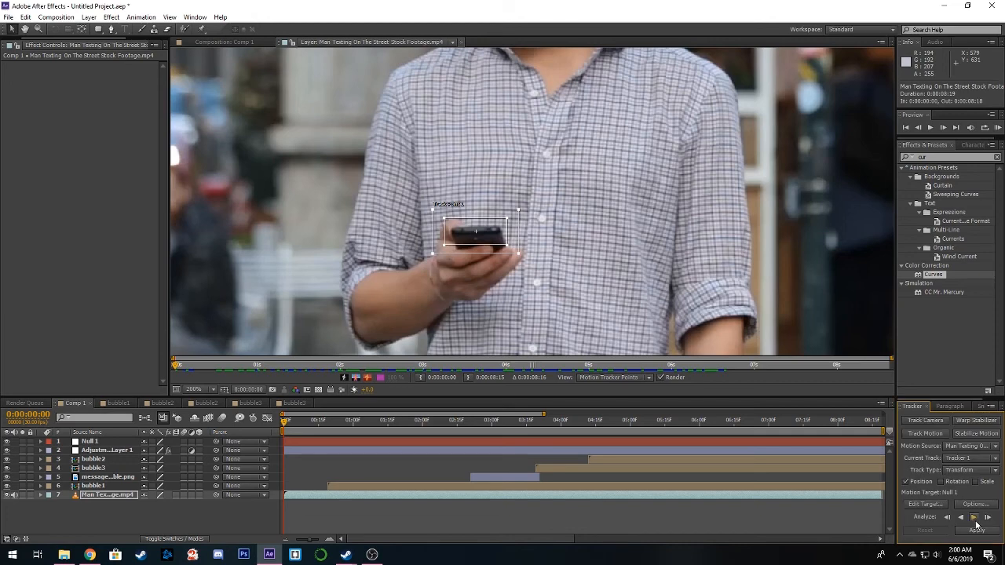
click(975, 518)
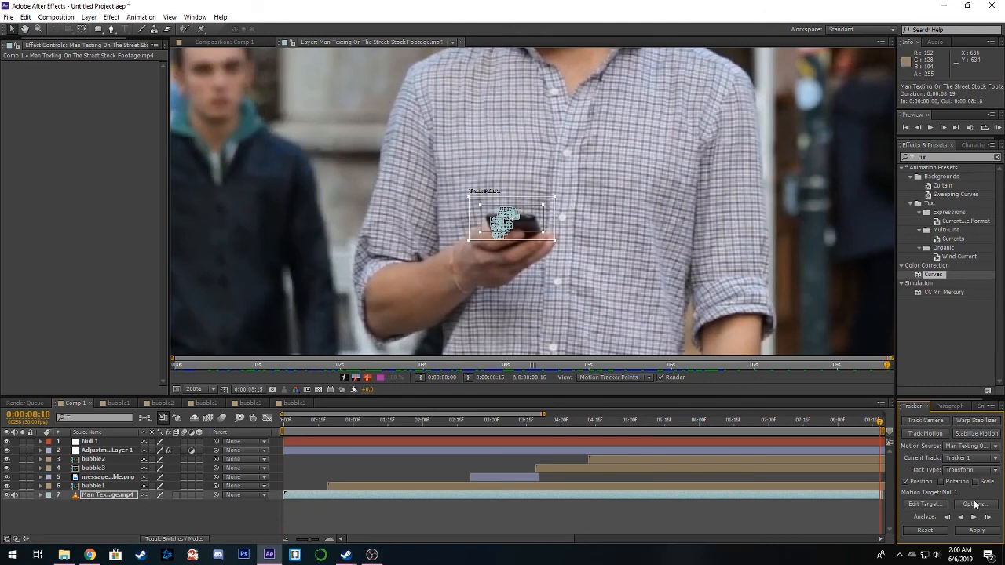
Step: Apply the tracked motion to Null 1 in the X and Y dimensions and collapse the footage layer
click(976, 530)
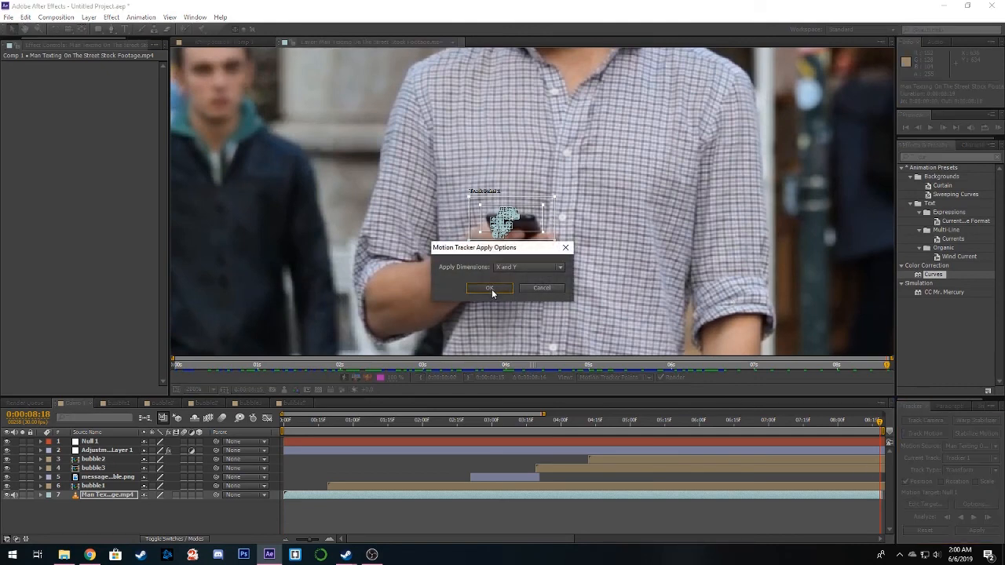
click(491, 290)
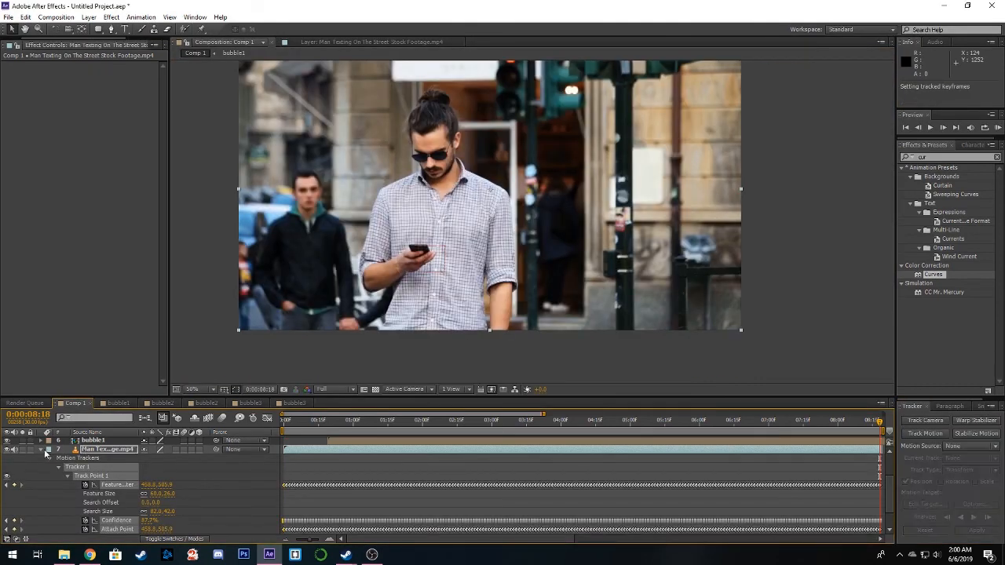
click(42, 450)
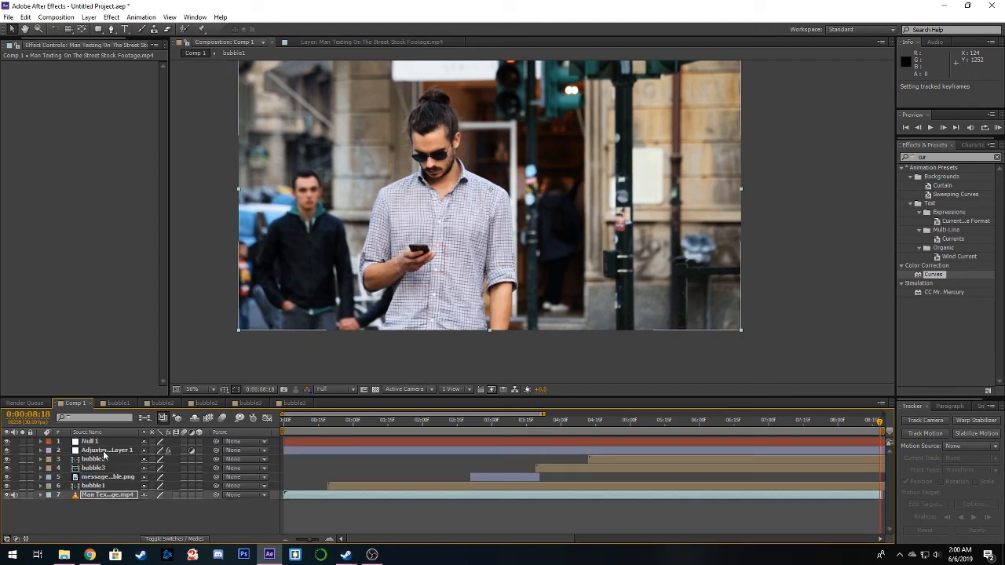
Step: Parent the bubble2, bubble3, message-bubble PNG and bubble1 layers to Null 1
click(103, 459)
shift+click(100, 469)
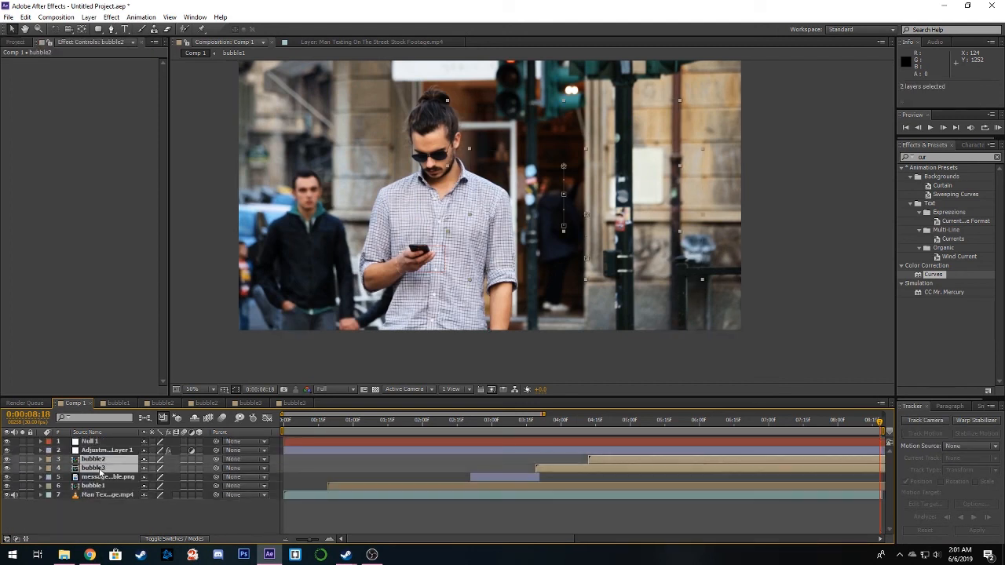
shift+click(112, 478)
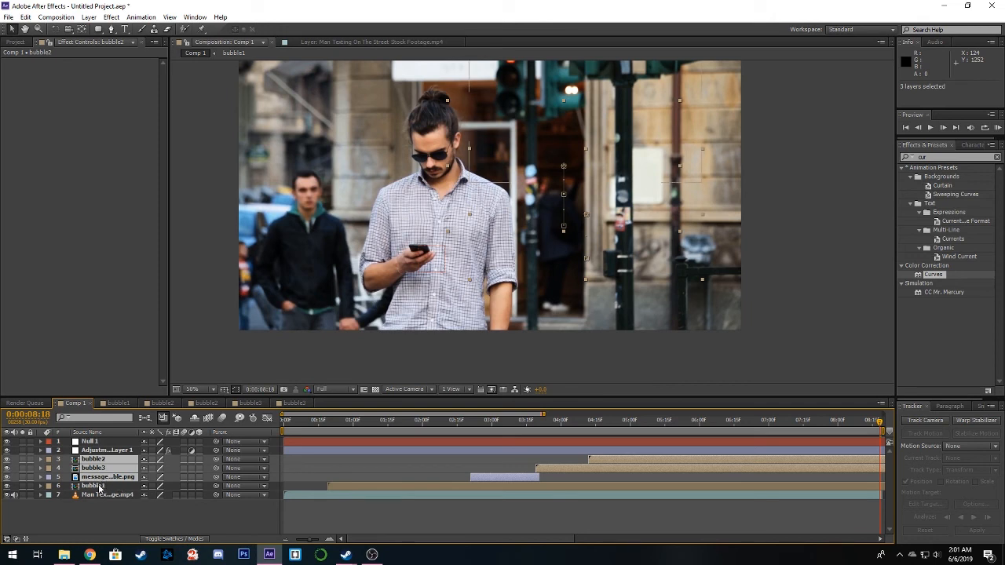
ctrl+click(99, 487)
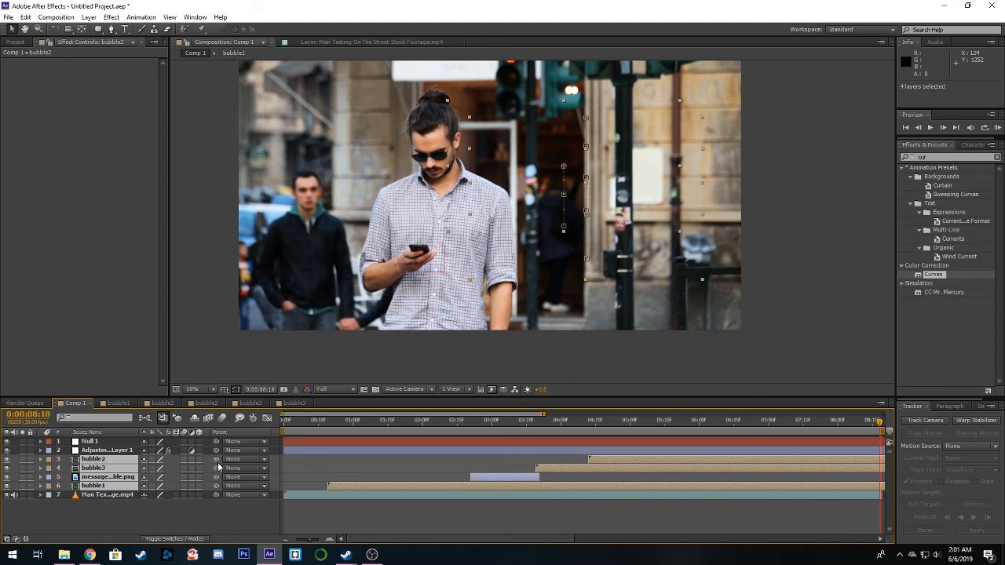
drag(215, 459, 106, 445)
click(355, 509)
Step: Scrub through the composition and run a RAM preview from the start to check how the bubbles follow the phone's motion
click(285, 422)
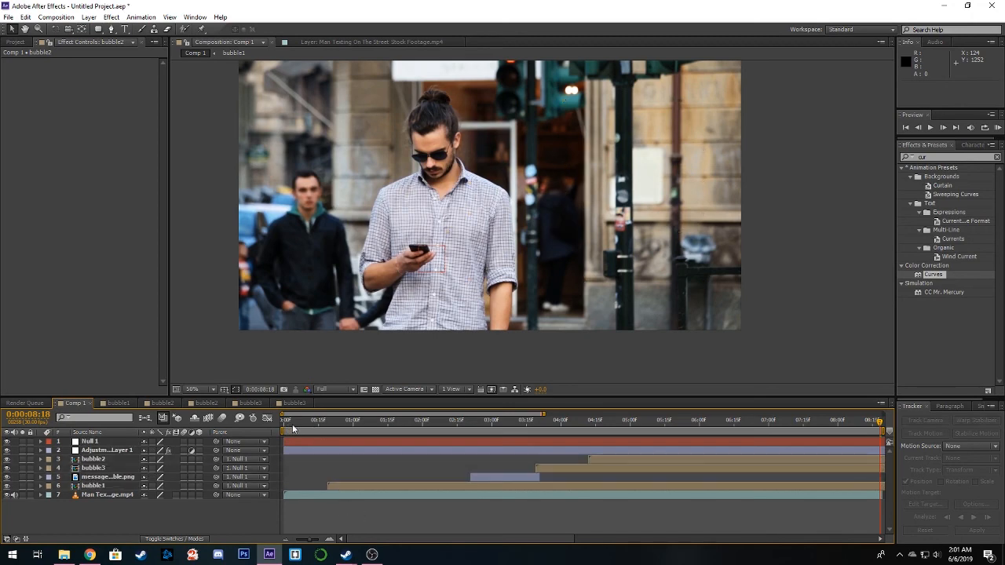
drag(285, 422, 747, 430)
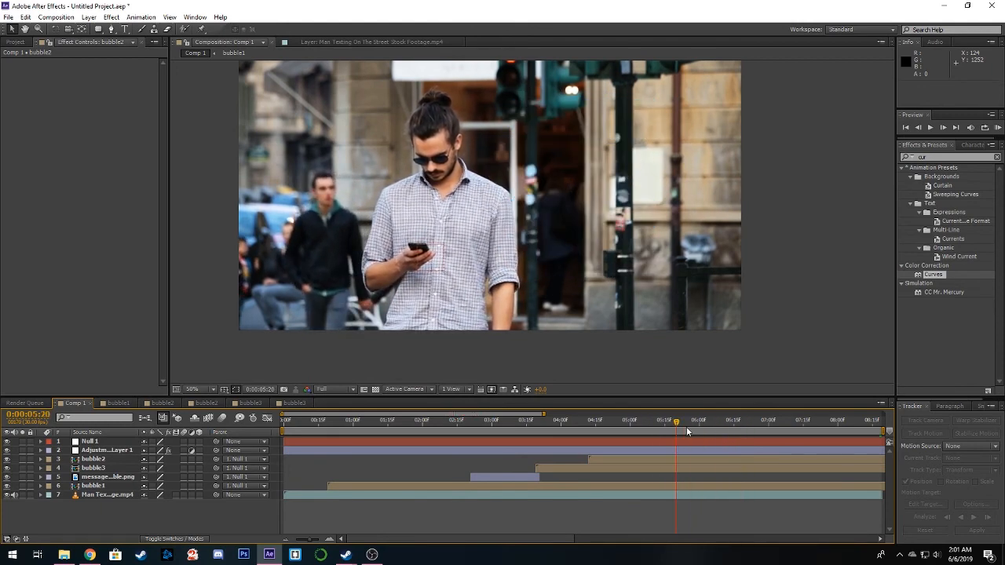
drag(687, 431, 461, 440)
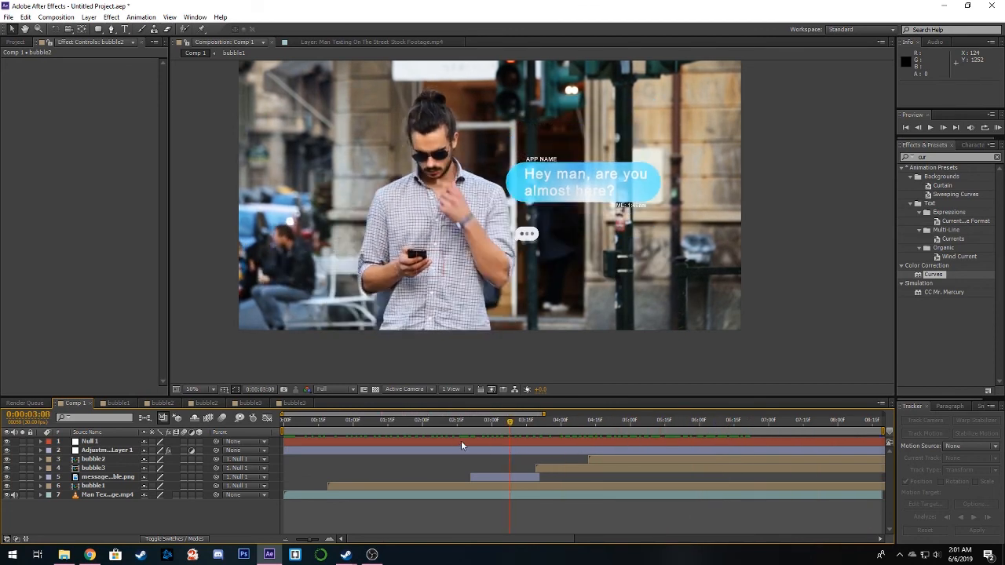
drag(601, 445, 853, 439)
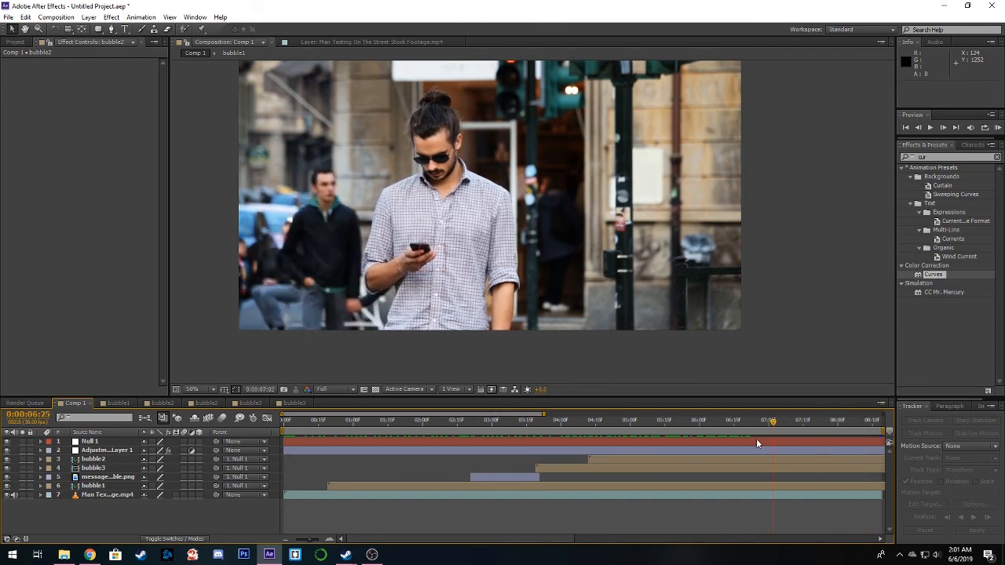
drag(757, 439, 273, 431)
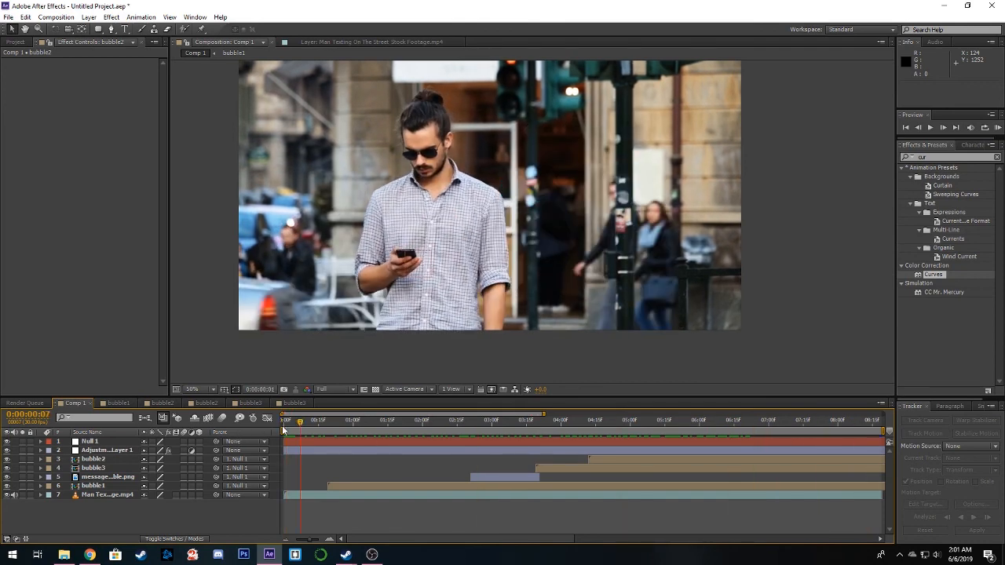
click(998, 128)
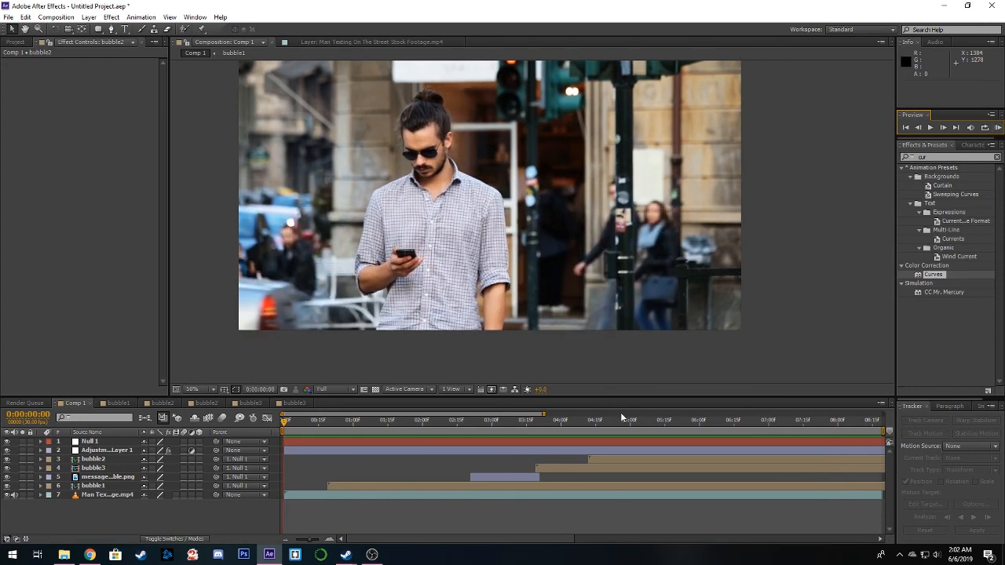
Step: Examine the tracked bubbles between 0:00:05:20 and 0:00:04:09, deselect all layers and review the whole animation in a final RAM preview
drag(620, 422, 675, 430)
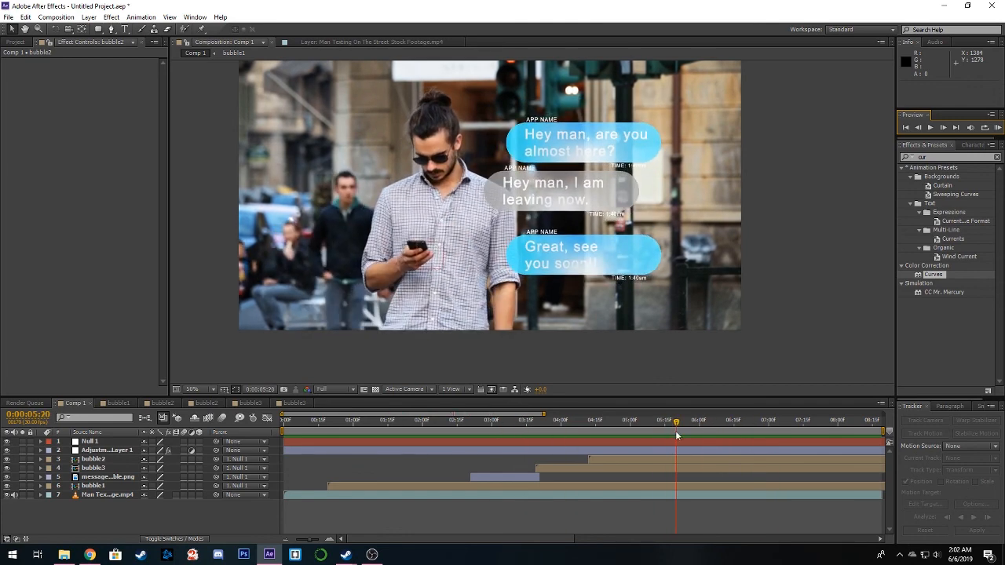
click(461, 229)
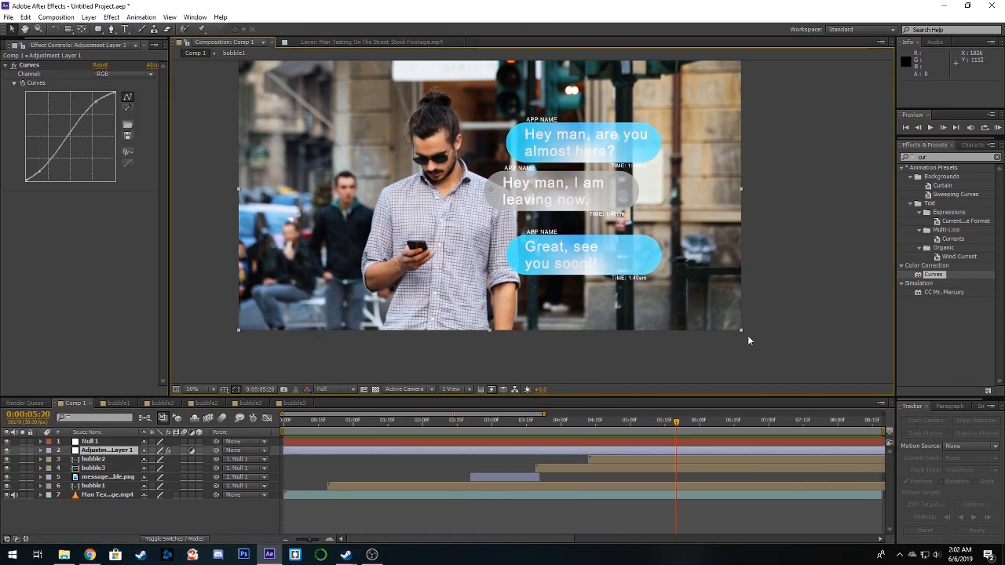
click(786, 319)
drag(675, 424, 516, 445)
drag(594, 447, 620, 447)
drag(501, 447, 581, 455)
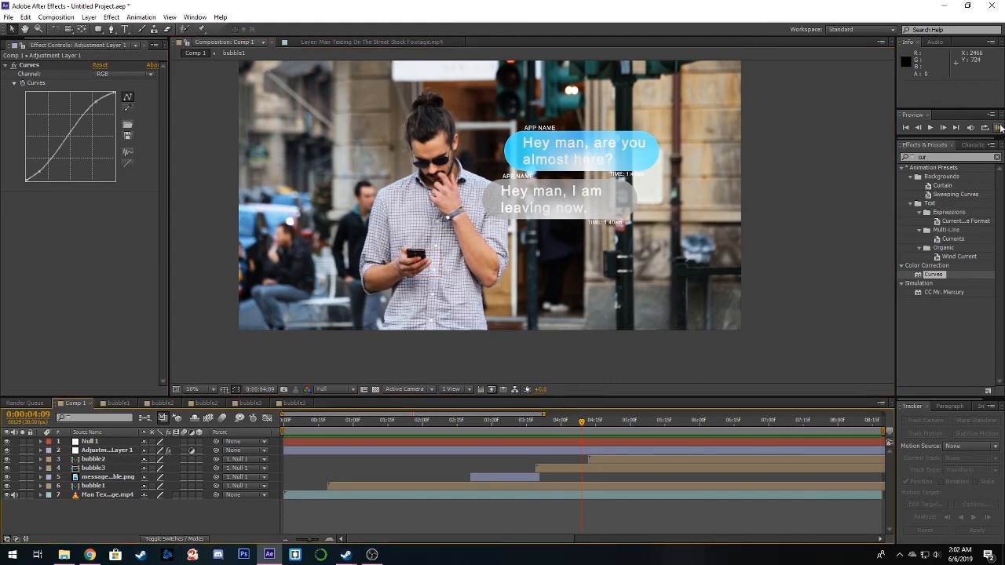
click(999, 127)
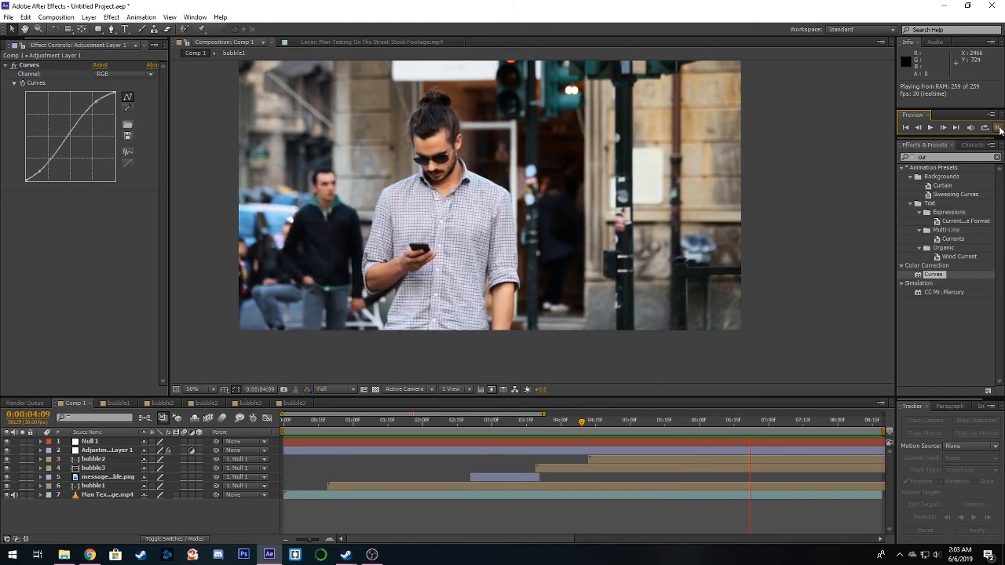
click(999, 128)
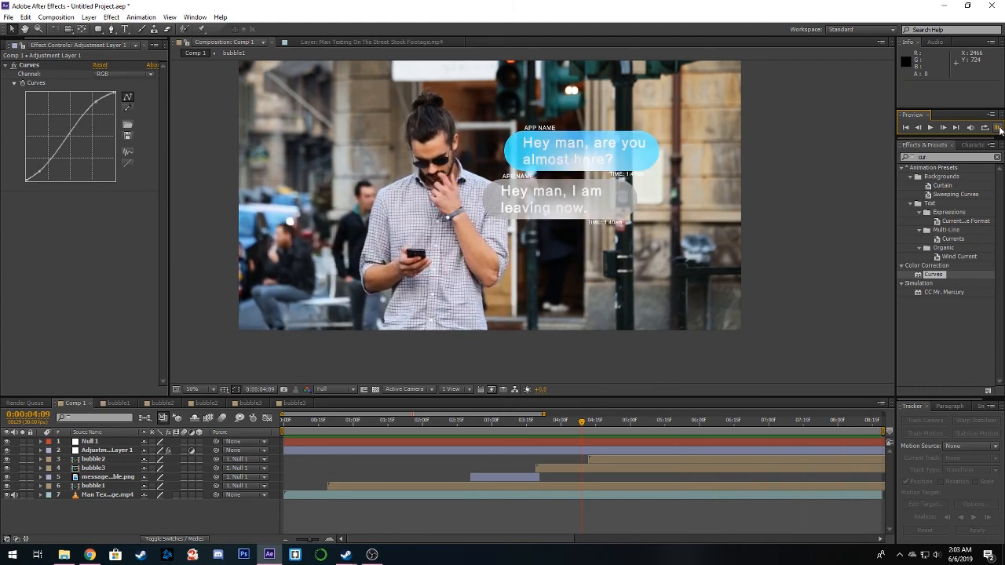
click(373, 555)
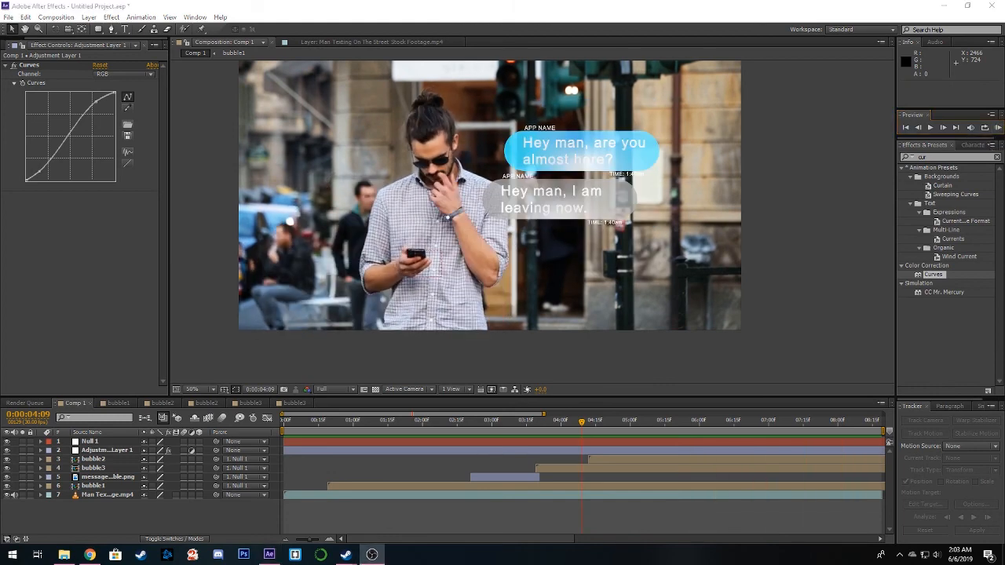